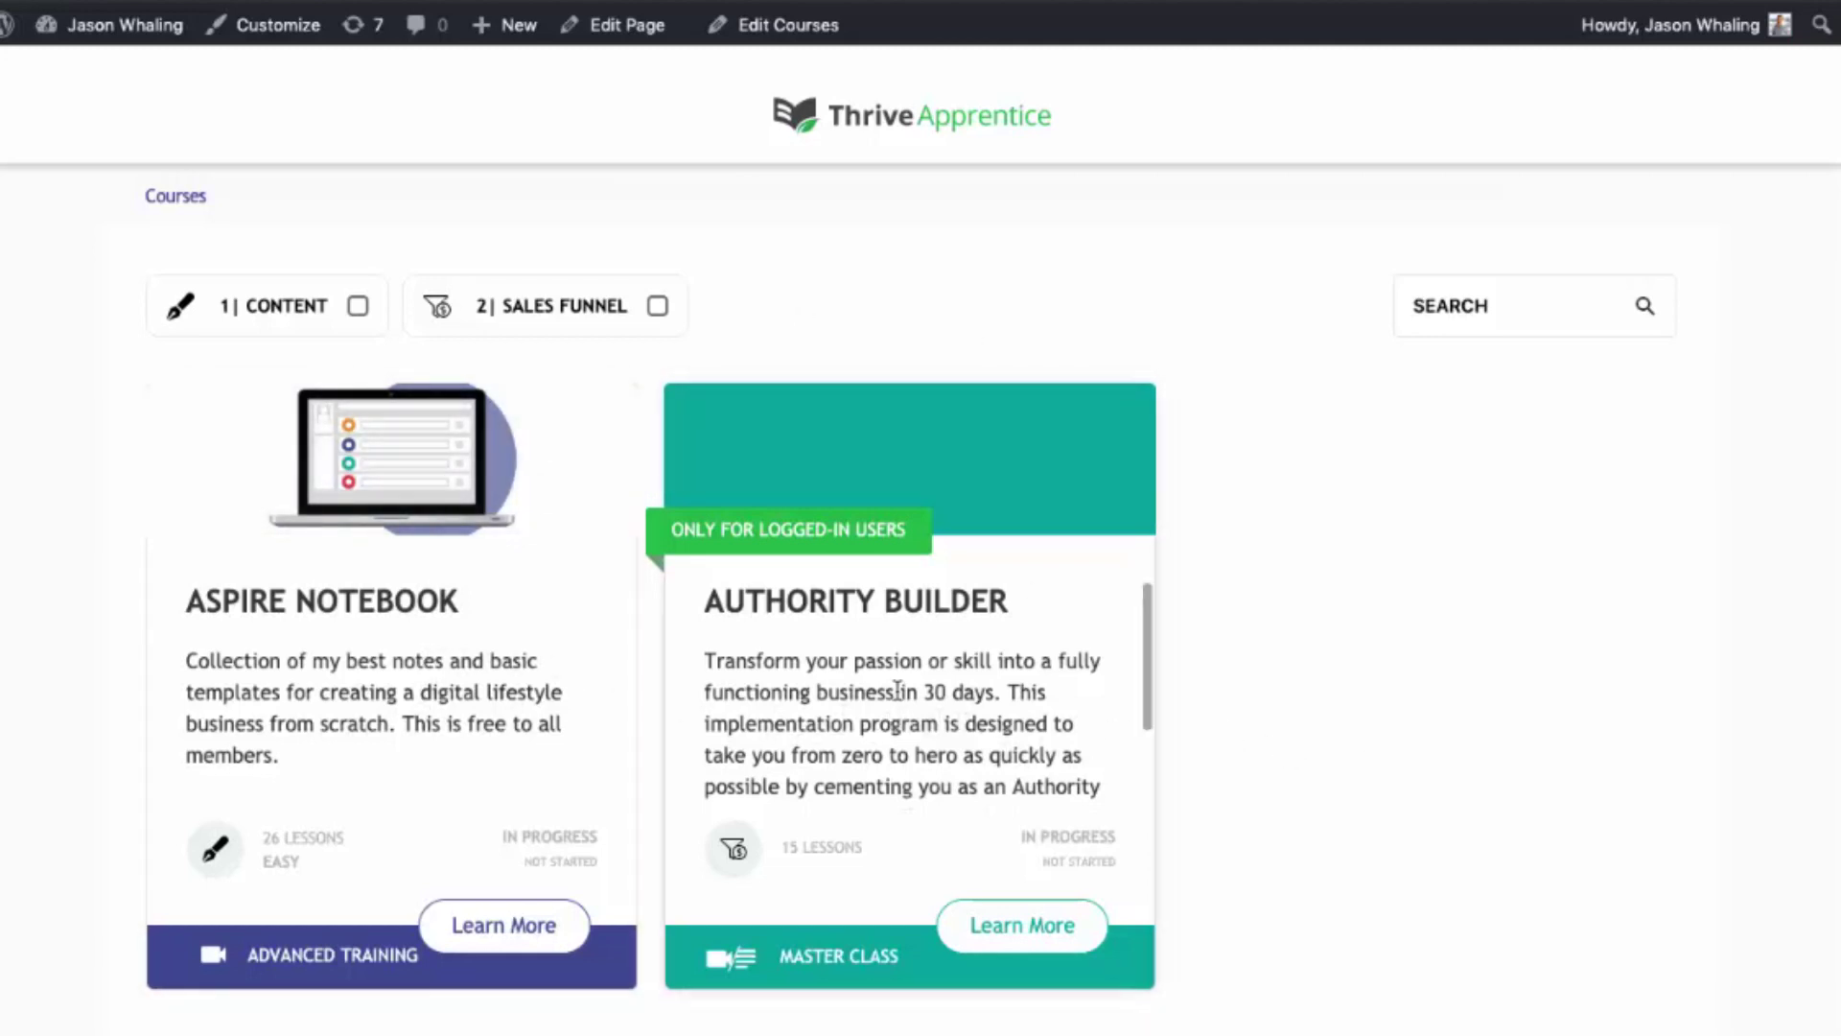
pyautogui.scroll(-2, 899, 691)
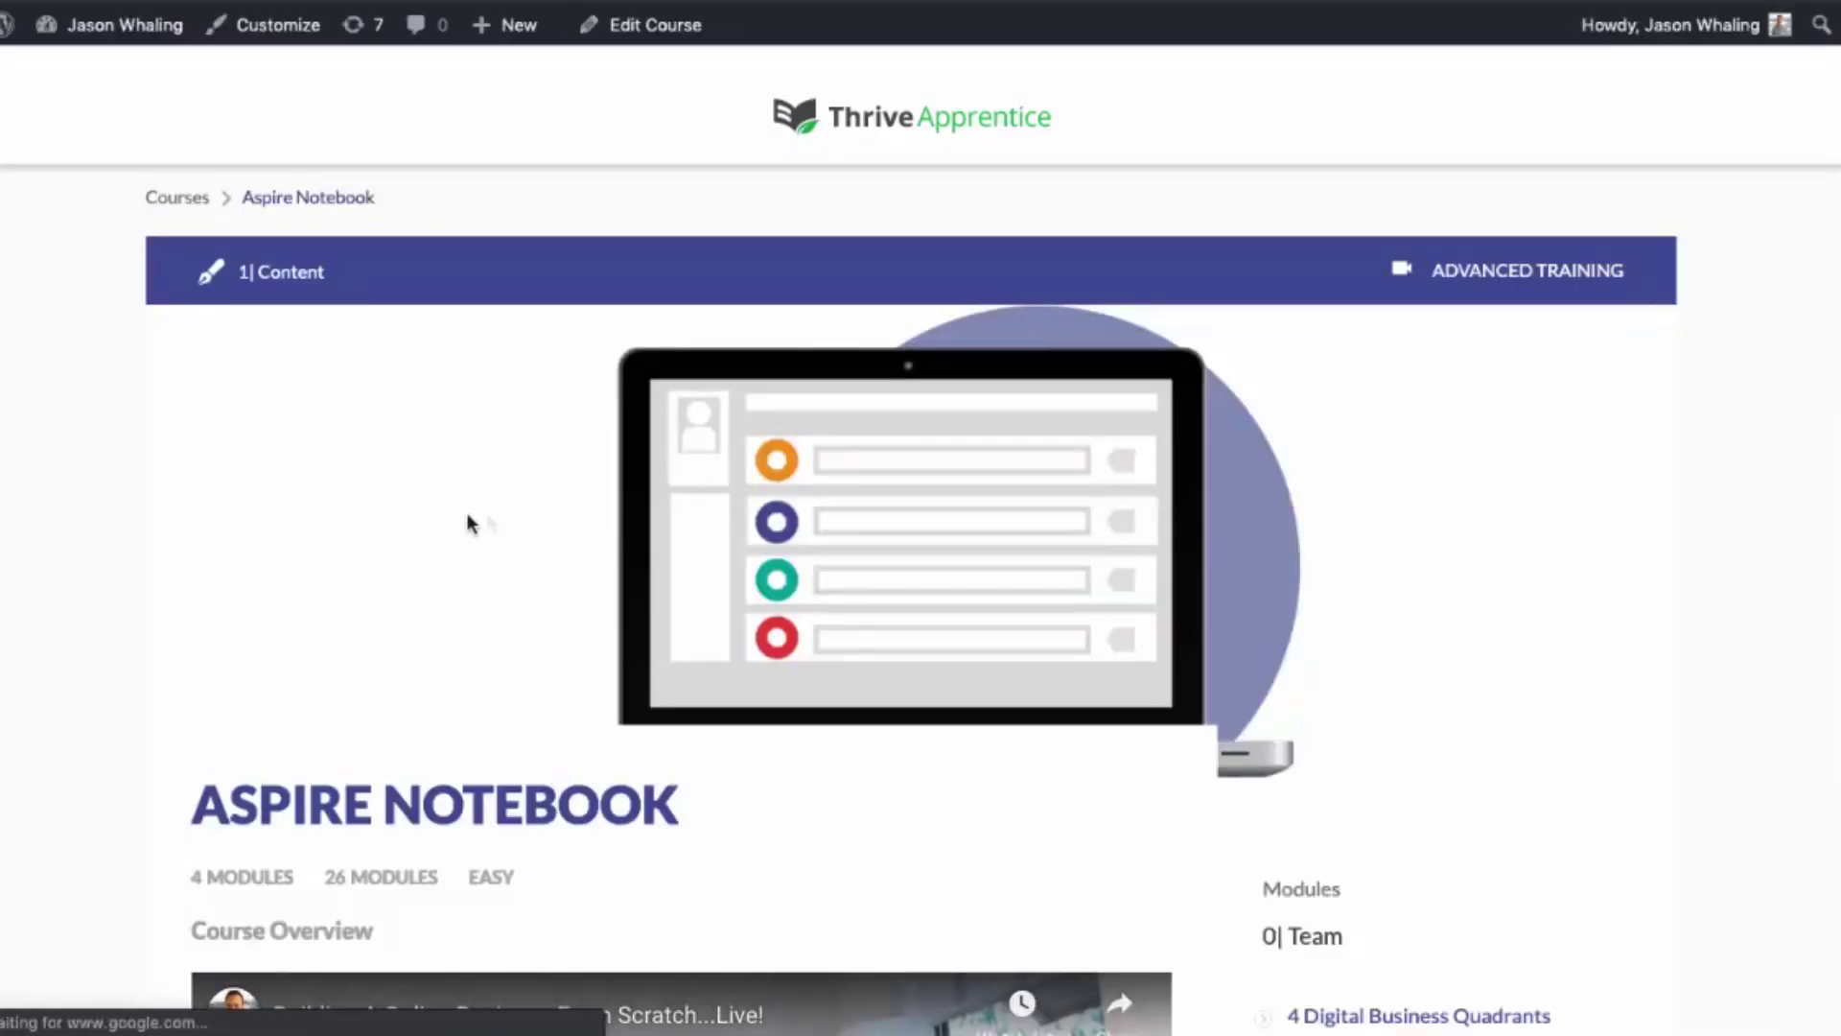
pyautogui.scroll(-2, 469, 522)
pyautogui.scroll(-2, 494, 522)
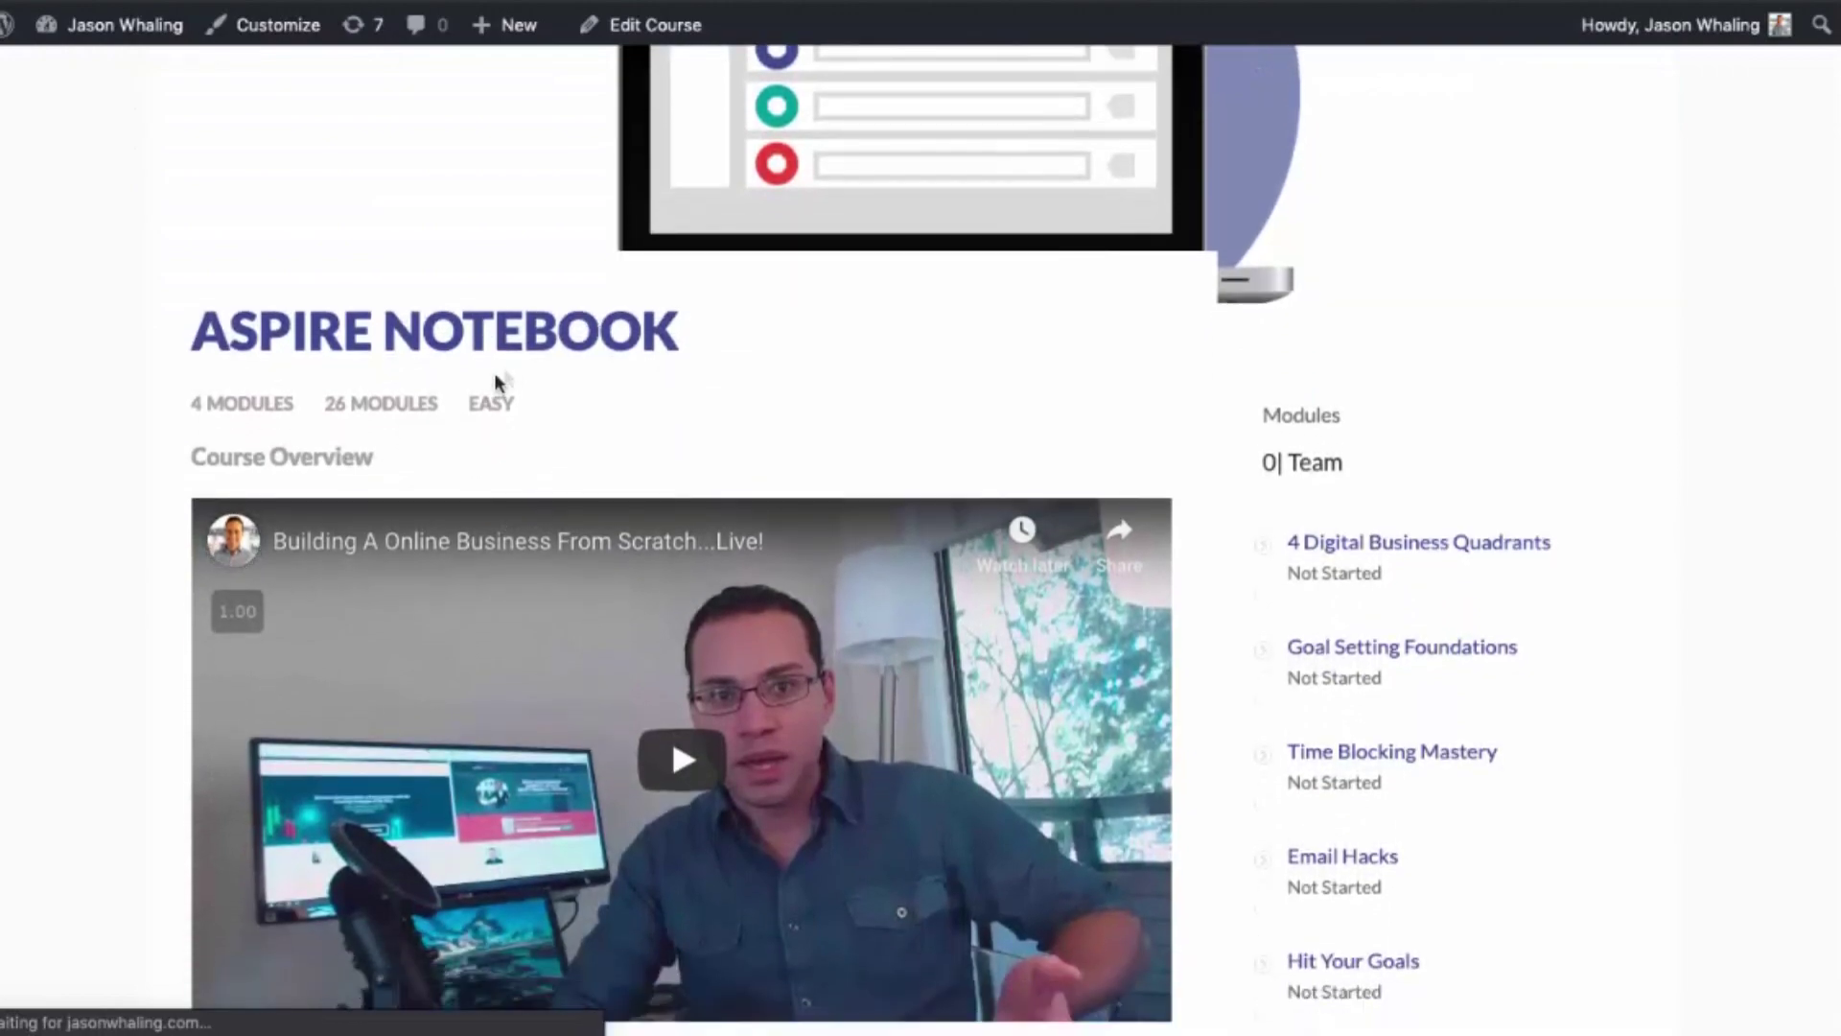
pyautogui.scroll(-2, 508, 365)
pyautogui.scroll(-4, 509, 365)
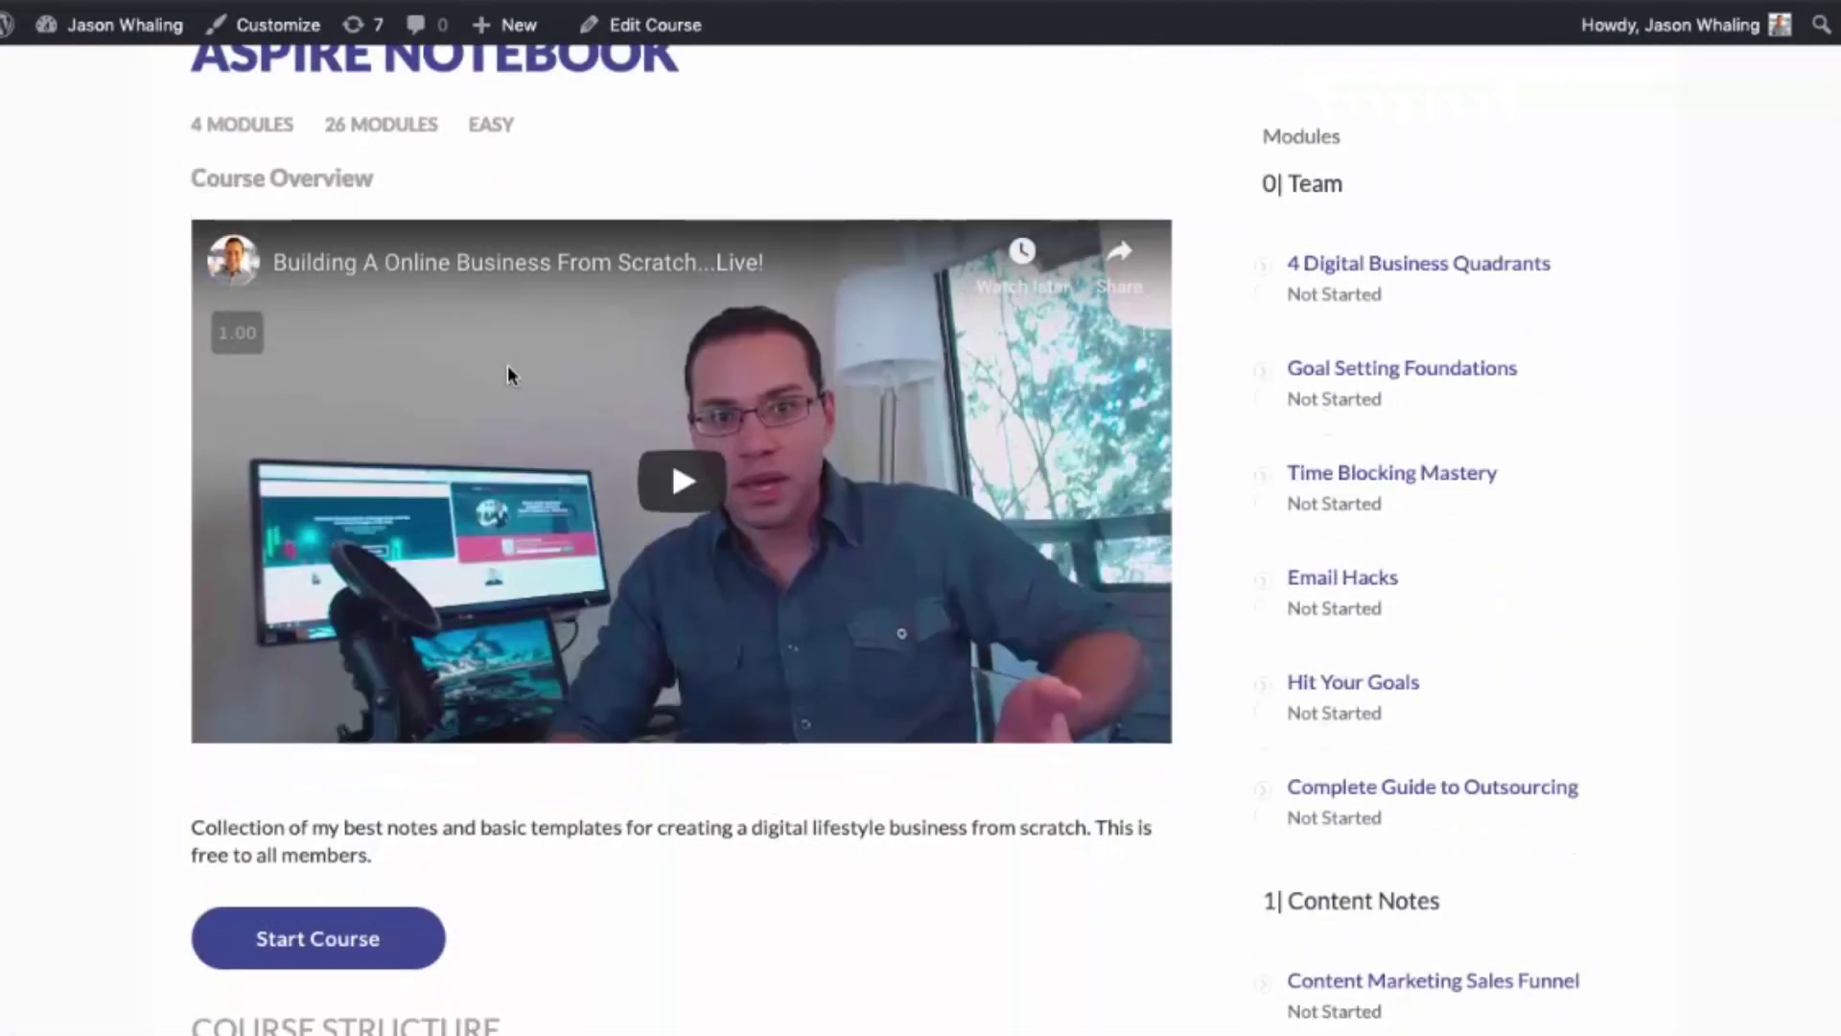
pyautogui.scroll(-2, 508, 364)
pyautogui.scroll(-2, 508, 364)
pyautogui.scroll(-2, 507, 365)
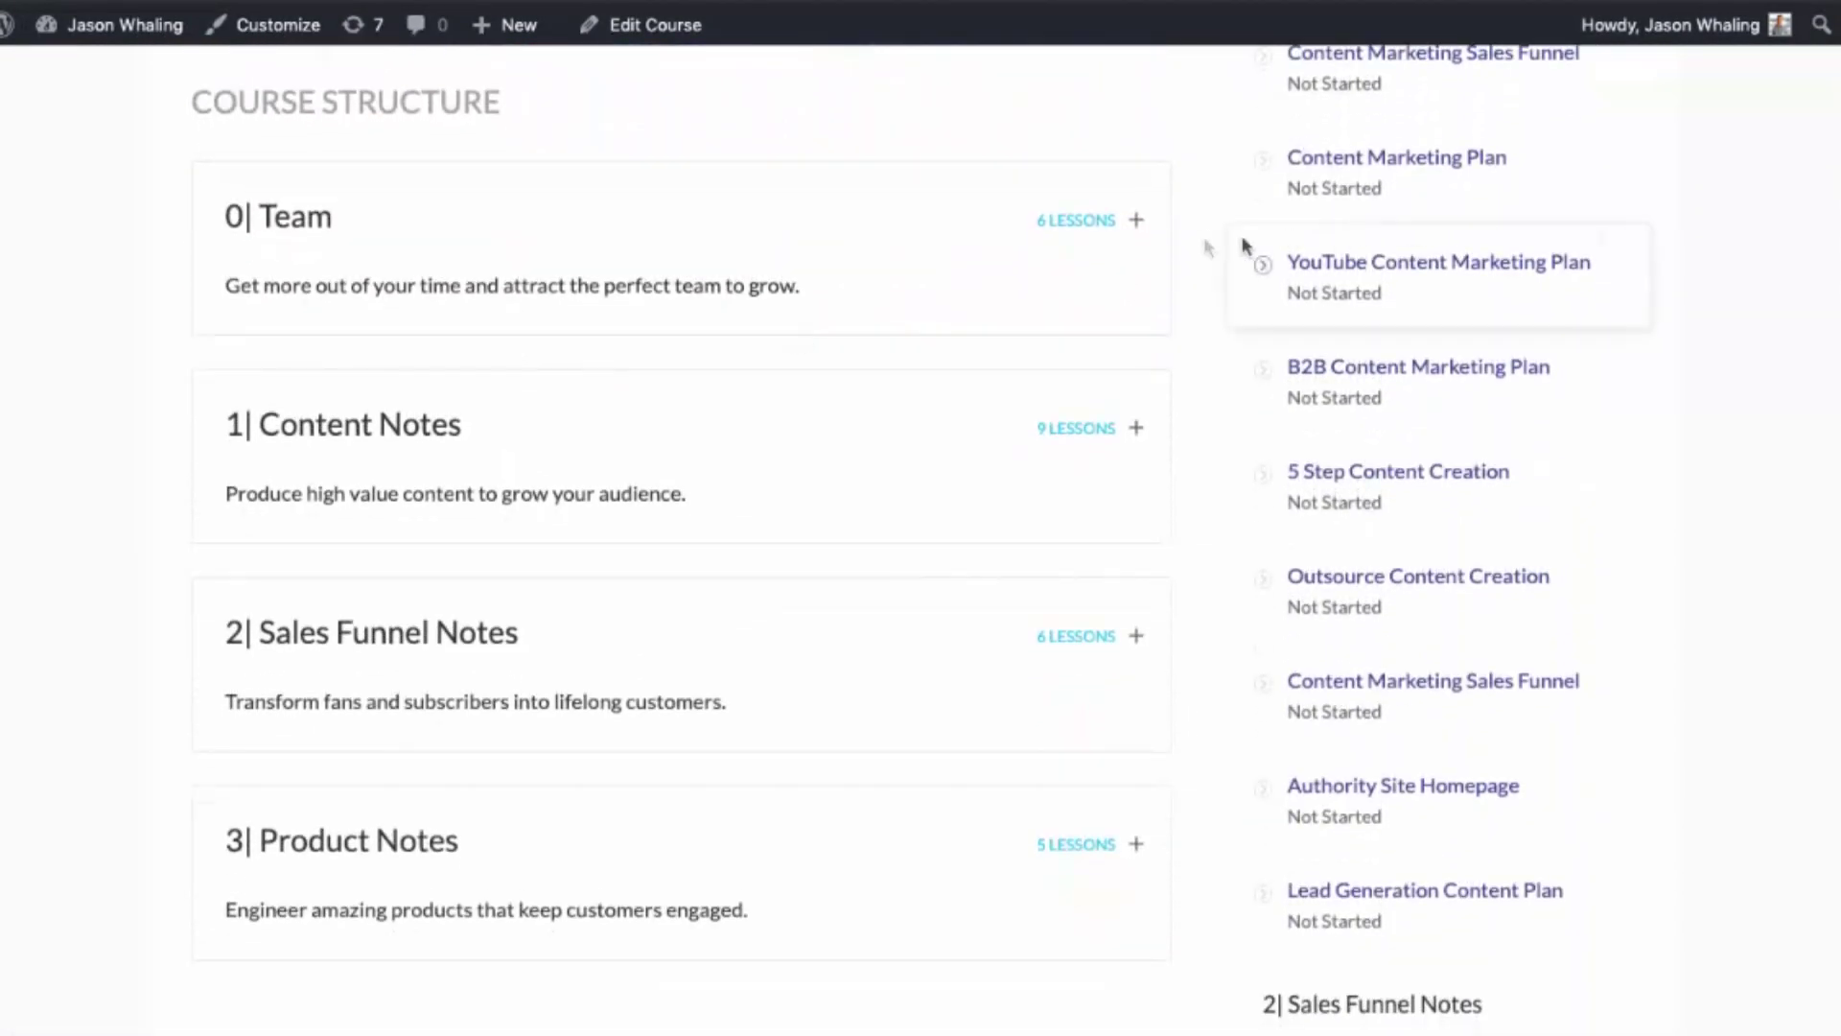
# - Expand the 0| Team, 1| Content Notes and 2| Sales Funnel Notes modules, then open 4 Digital Business Quadrants
pyautogui.click(1136, 223)
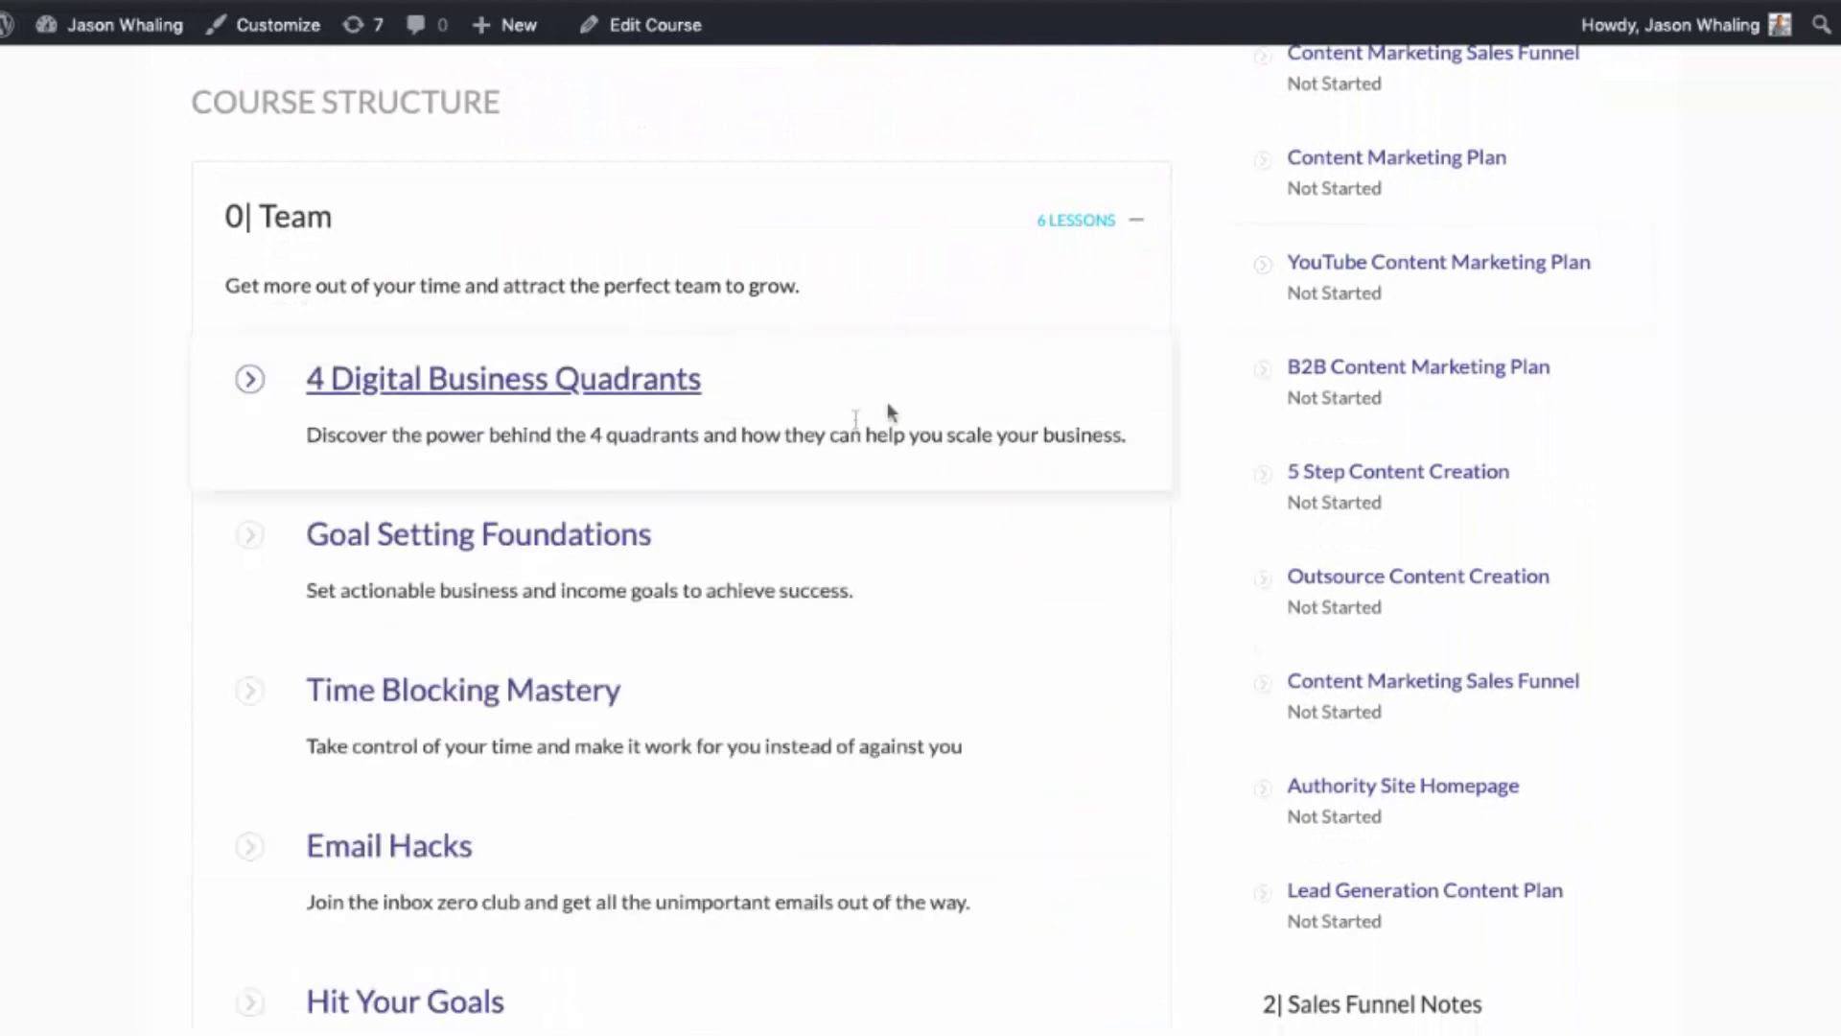
pyautogui.scroll(-2, 887, 411)
pyautogui.scroll(-2, 806, 477)
pyautogui.scroll(-2, 589, 813)
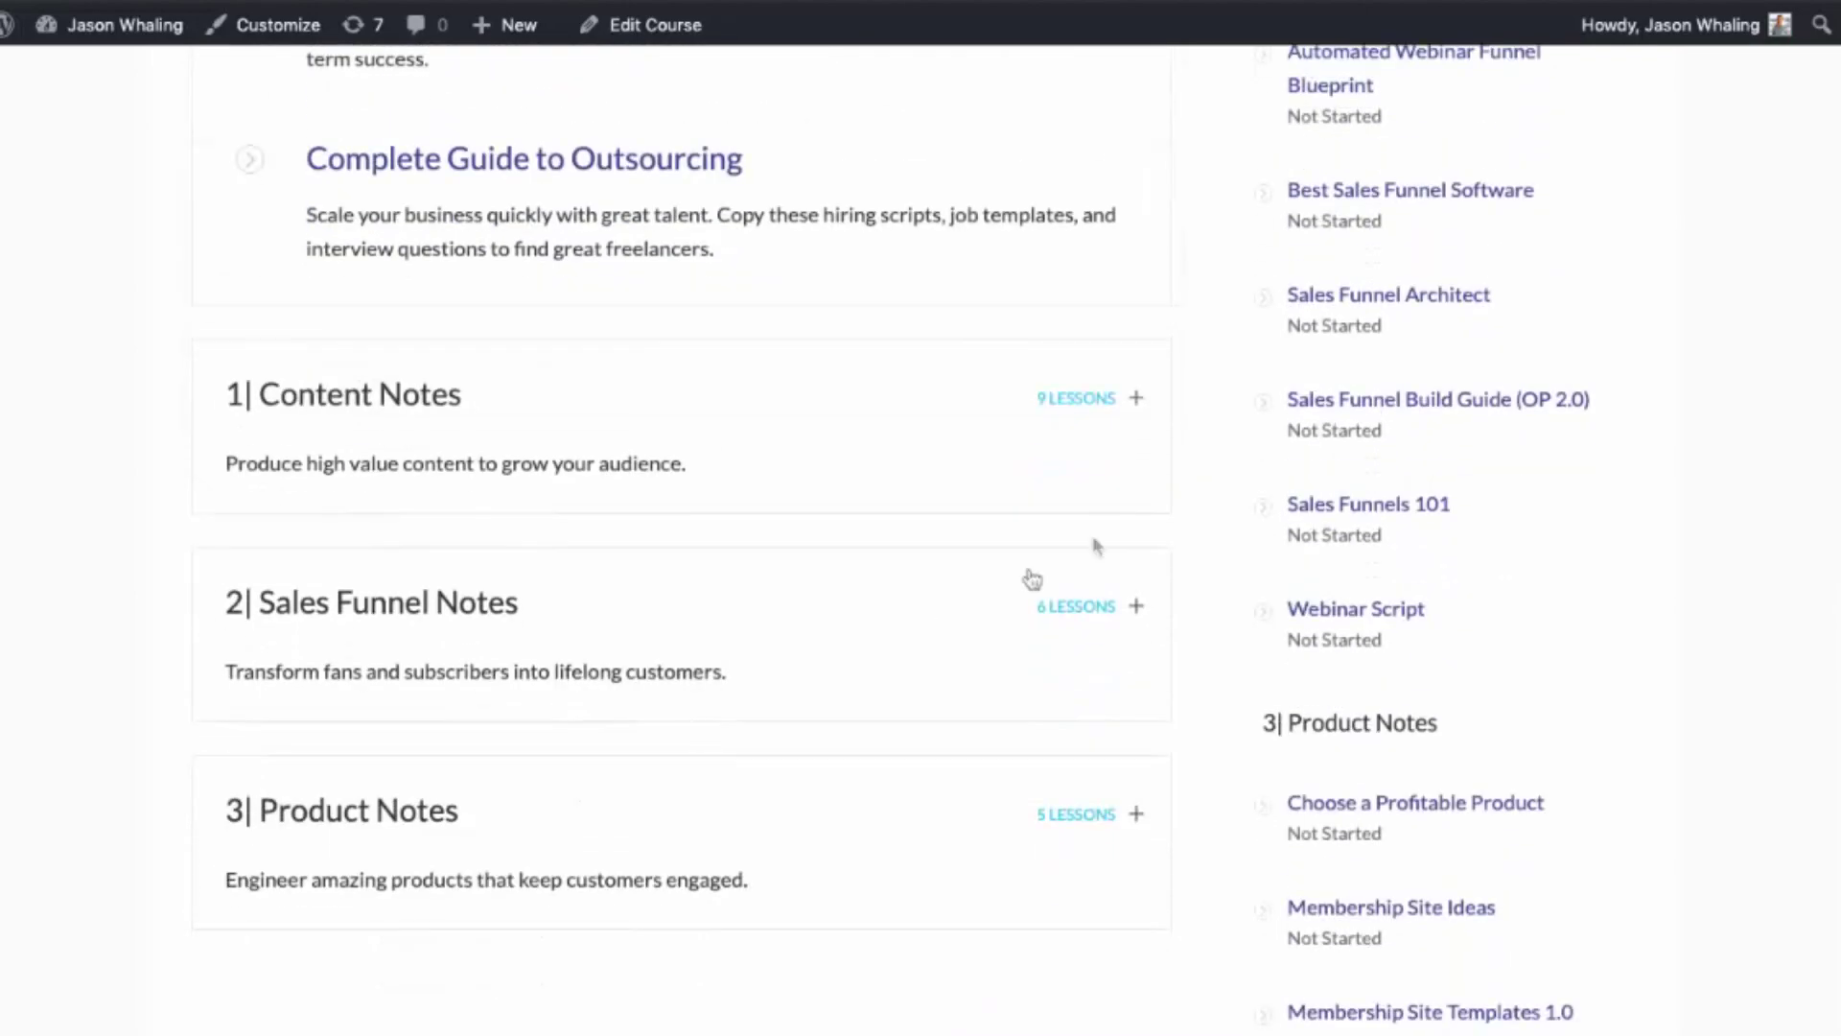
pyautogui.click(1137, 402)
pyautogui.scroll(-2, 757, 579)
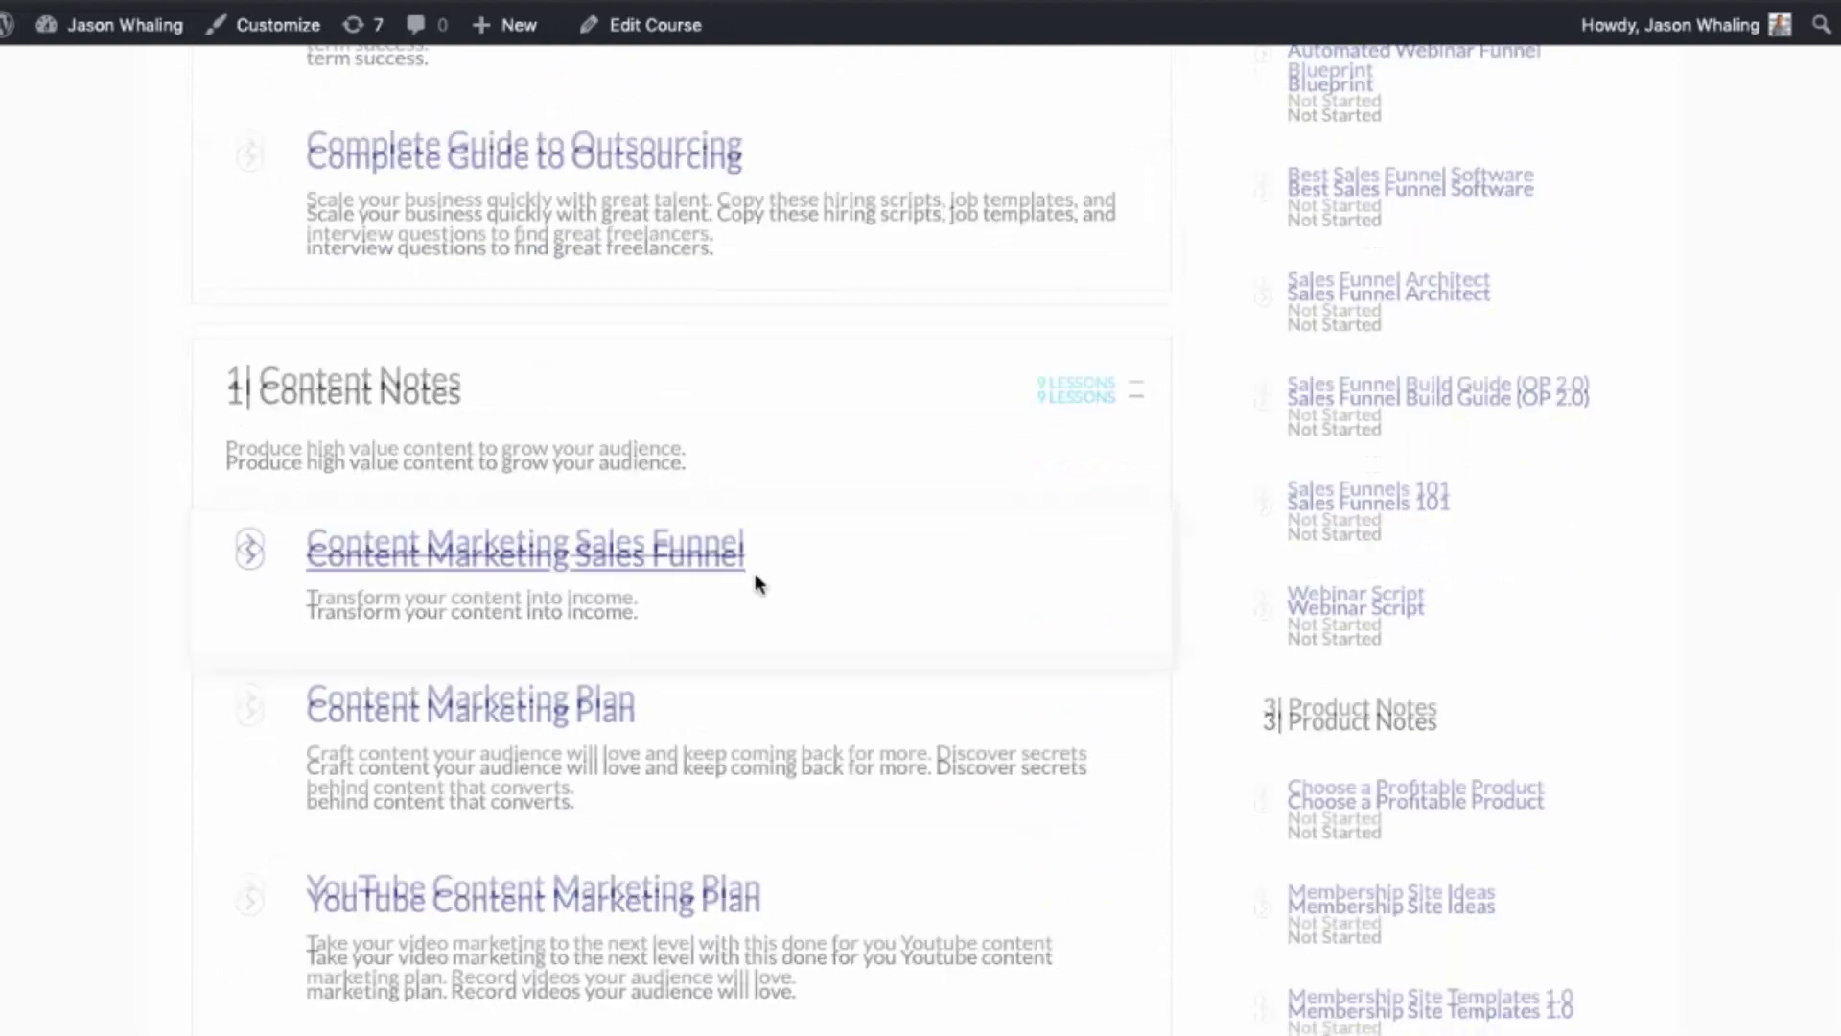
pyautogui.scroll(-3, 758, 580)
pyautogui.scroll(-2, 759, 583)
pyautogui.scroll(-1, 756, 582)
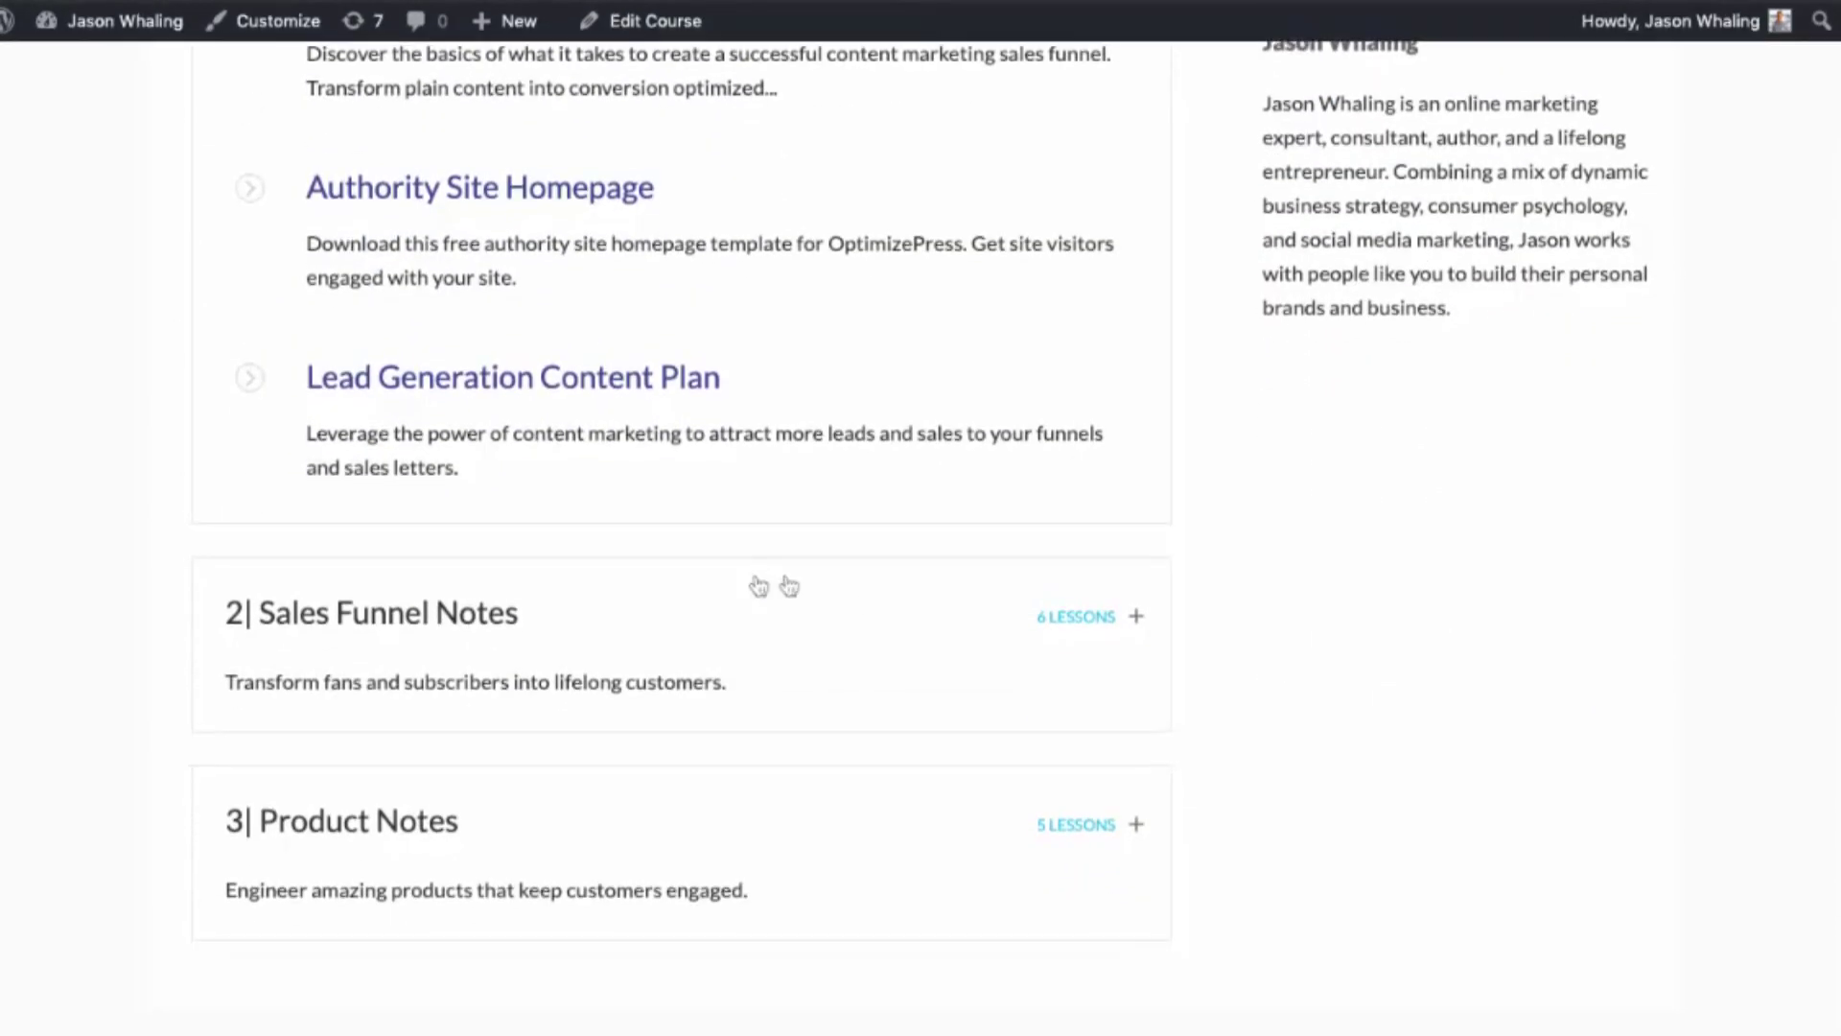
pyautogui.scroll(-3, 756, 582)
pyautogui.click(1136, 627)
pyautogui.scroll(-2, 822, 649)
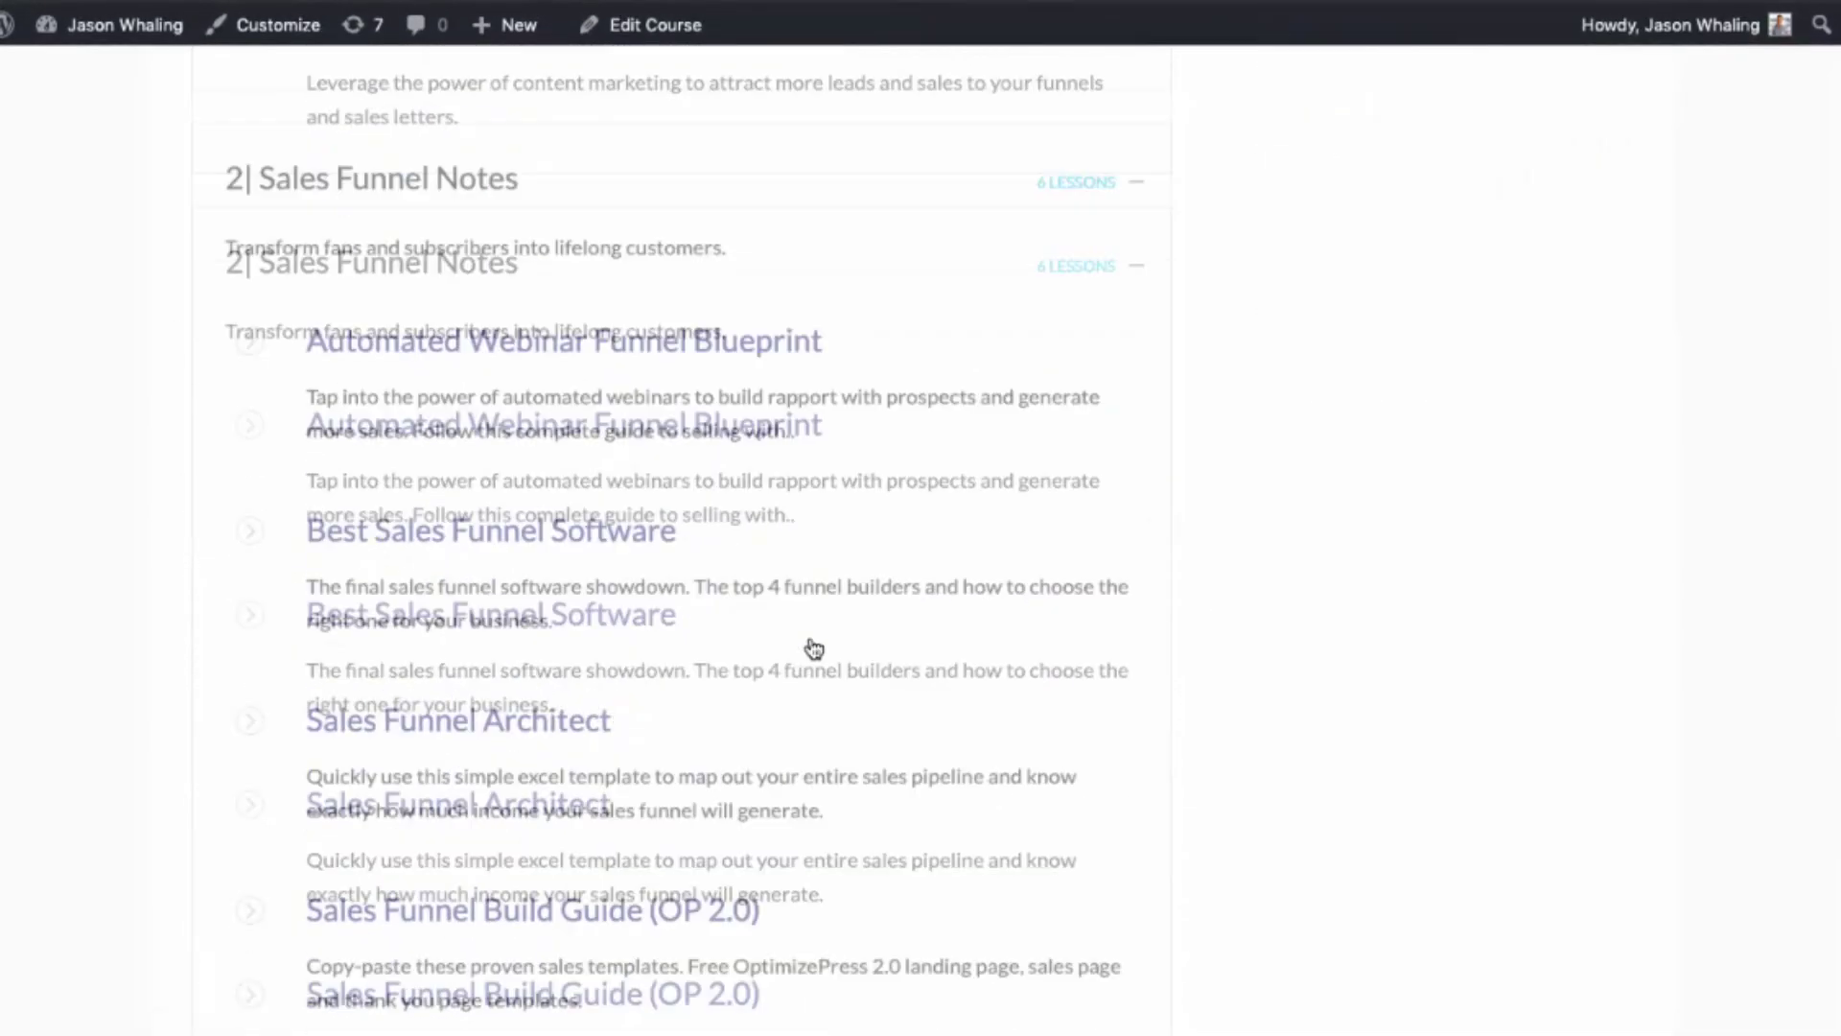
pyautogui.scroll(-3, 813, 640)
pyautogui.scroll(-1, 811, 637)
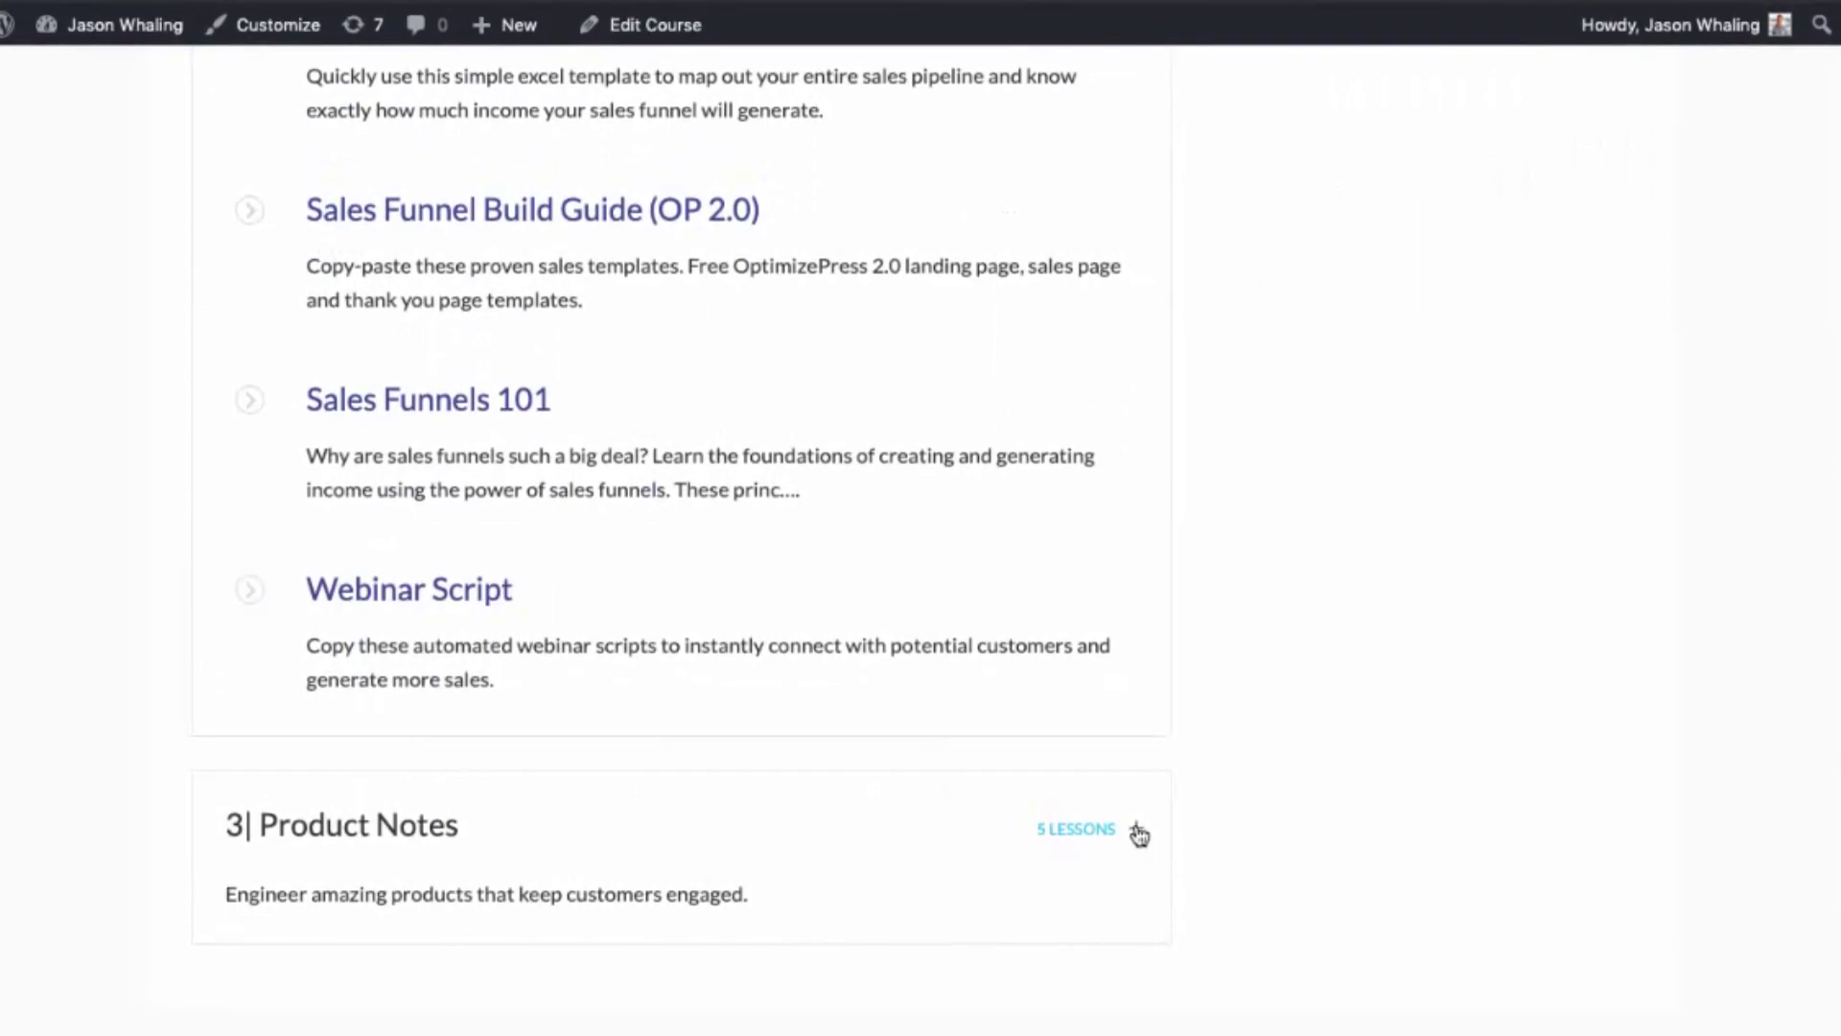
pyautogui.scroll(-3, 761, 681)
pyautogui.scroll(-3, 761, 678)
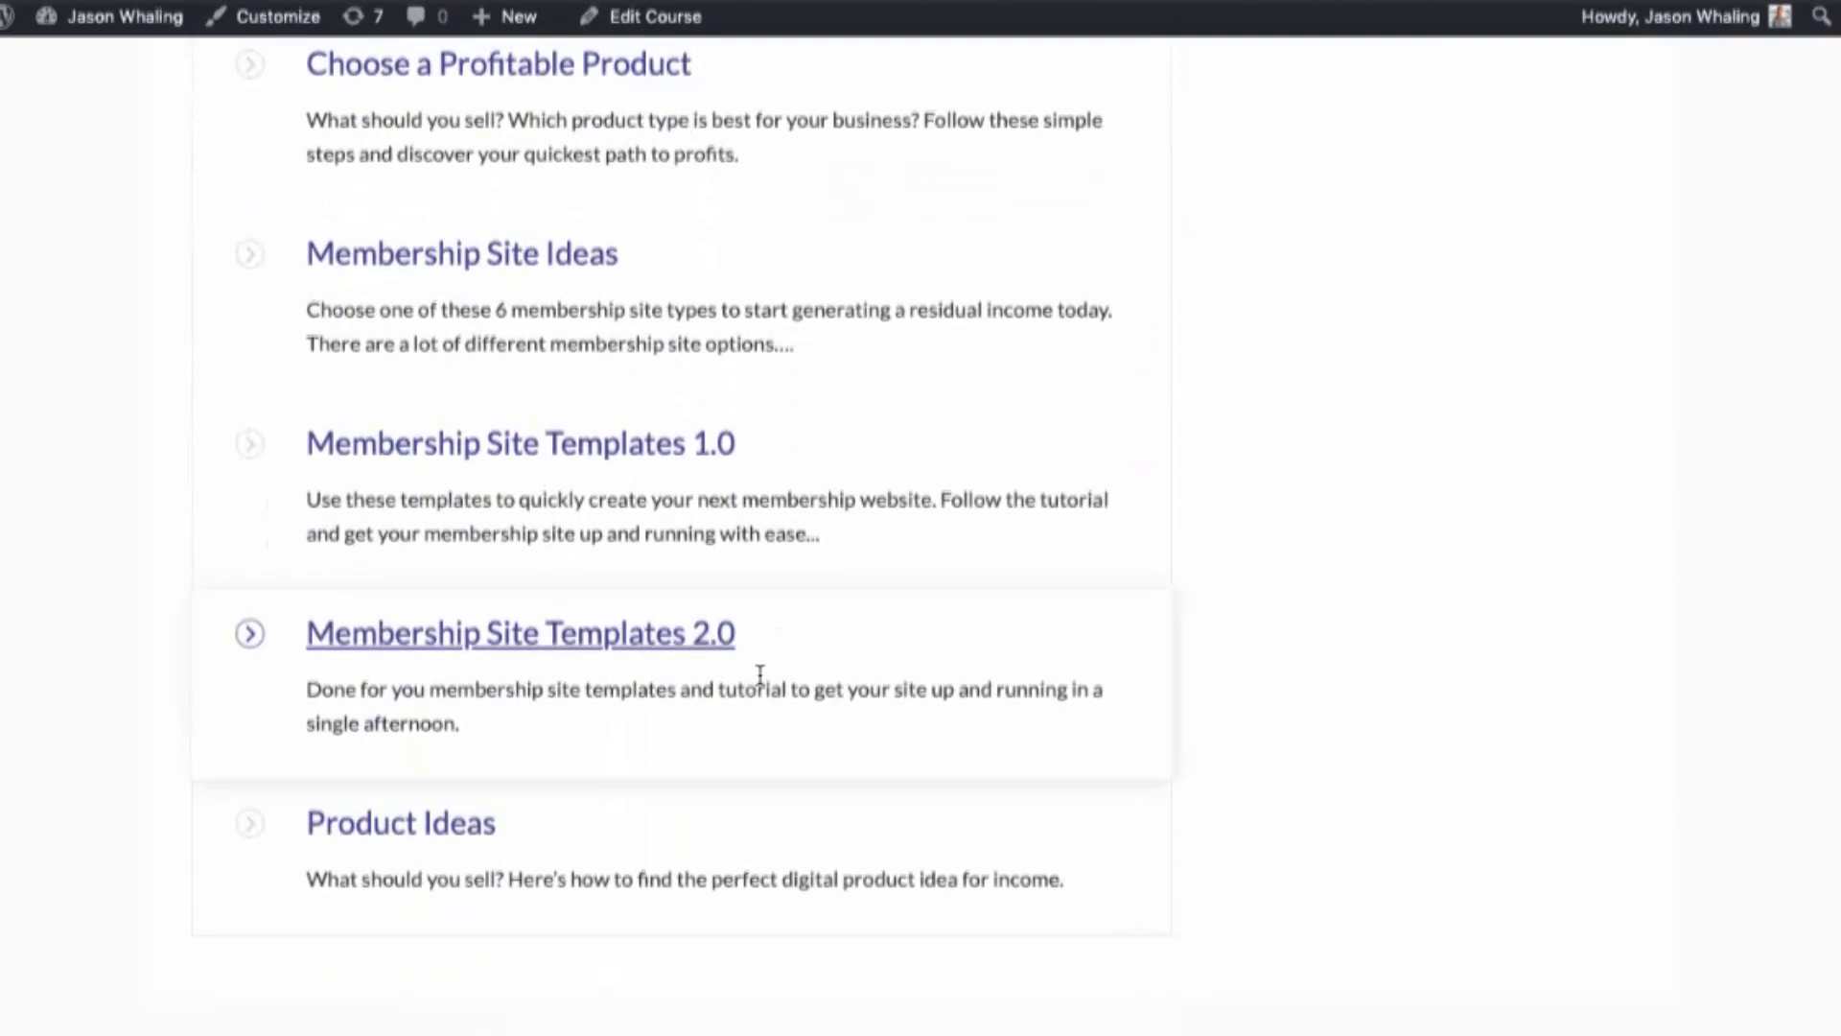
pyautogui.scroll(3, 761, 678)
pyautogui.scroll(3, 760, 673)
pyautogui.scroll(3, 759, 674)
pyautogui.scroll(3, 761, 674)
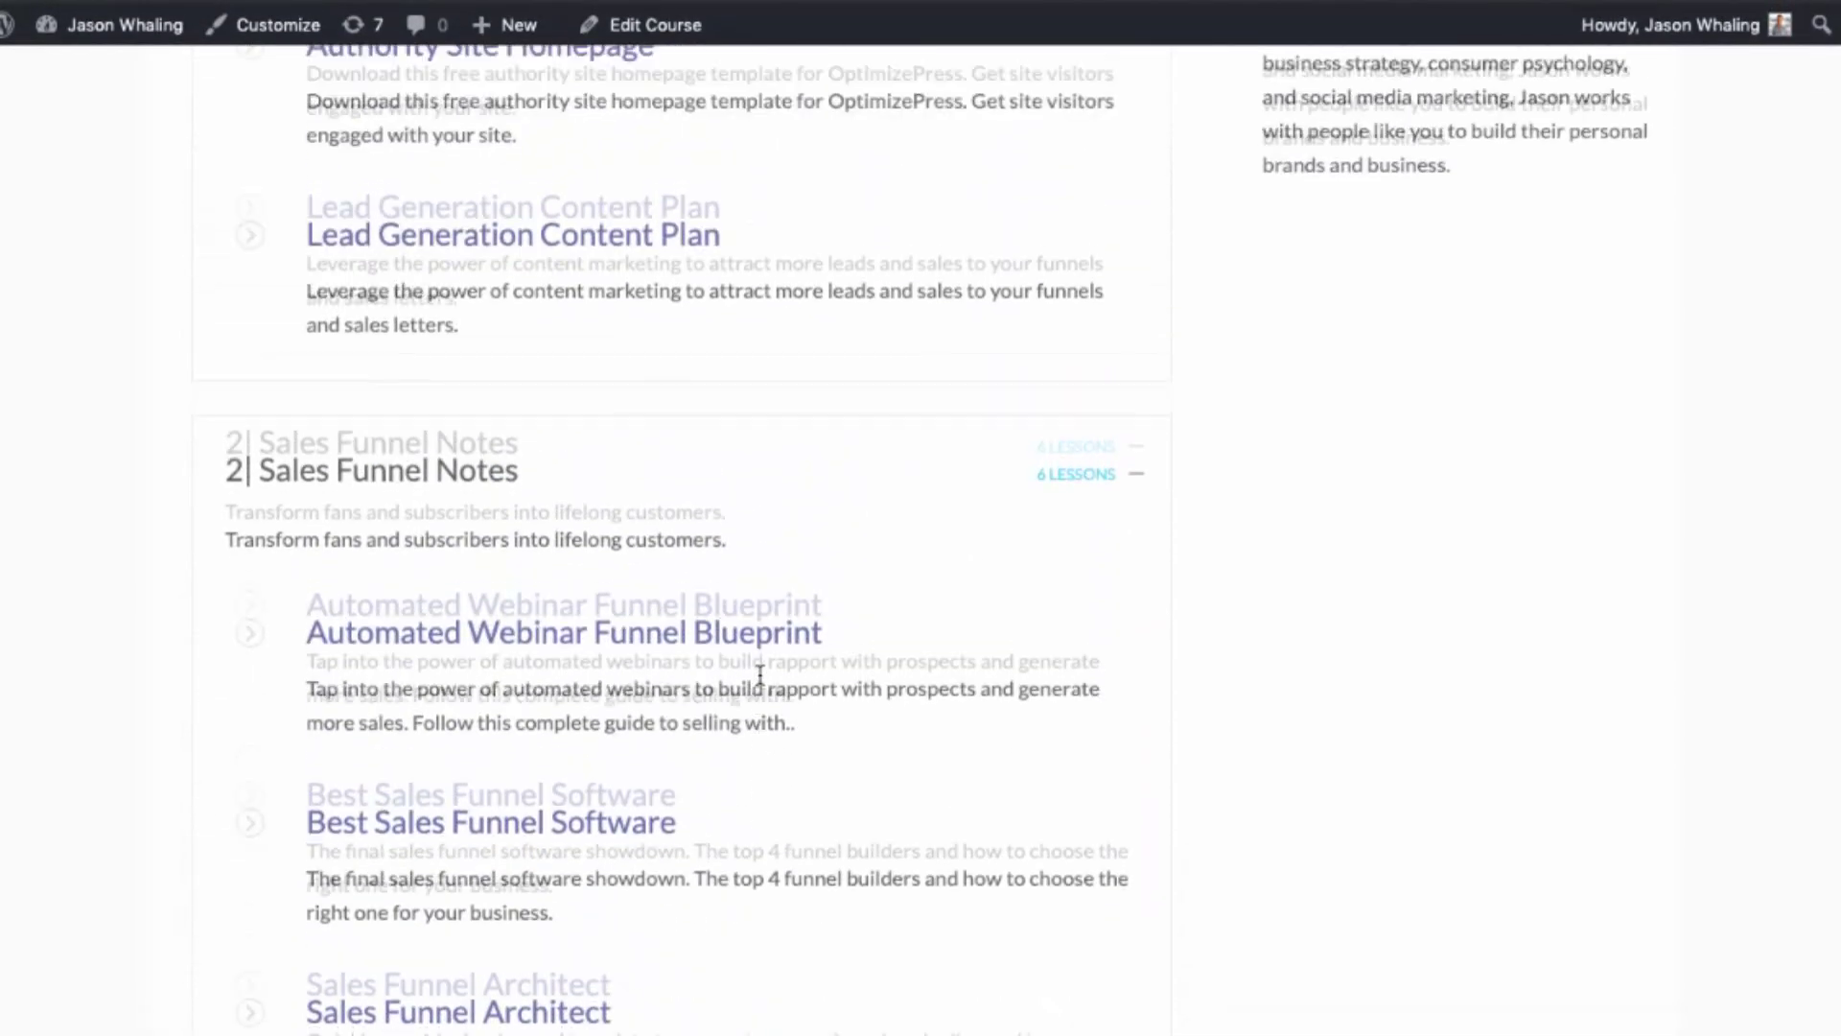
pyautogui.scroll(3, 760, 675)
pyautogui.scroll(4, 761, 676)
pyautogui.scroll(3, 760, 675)
pyautogui.scroll(3, 759, 675)
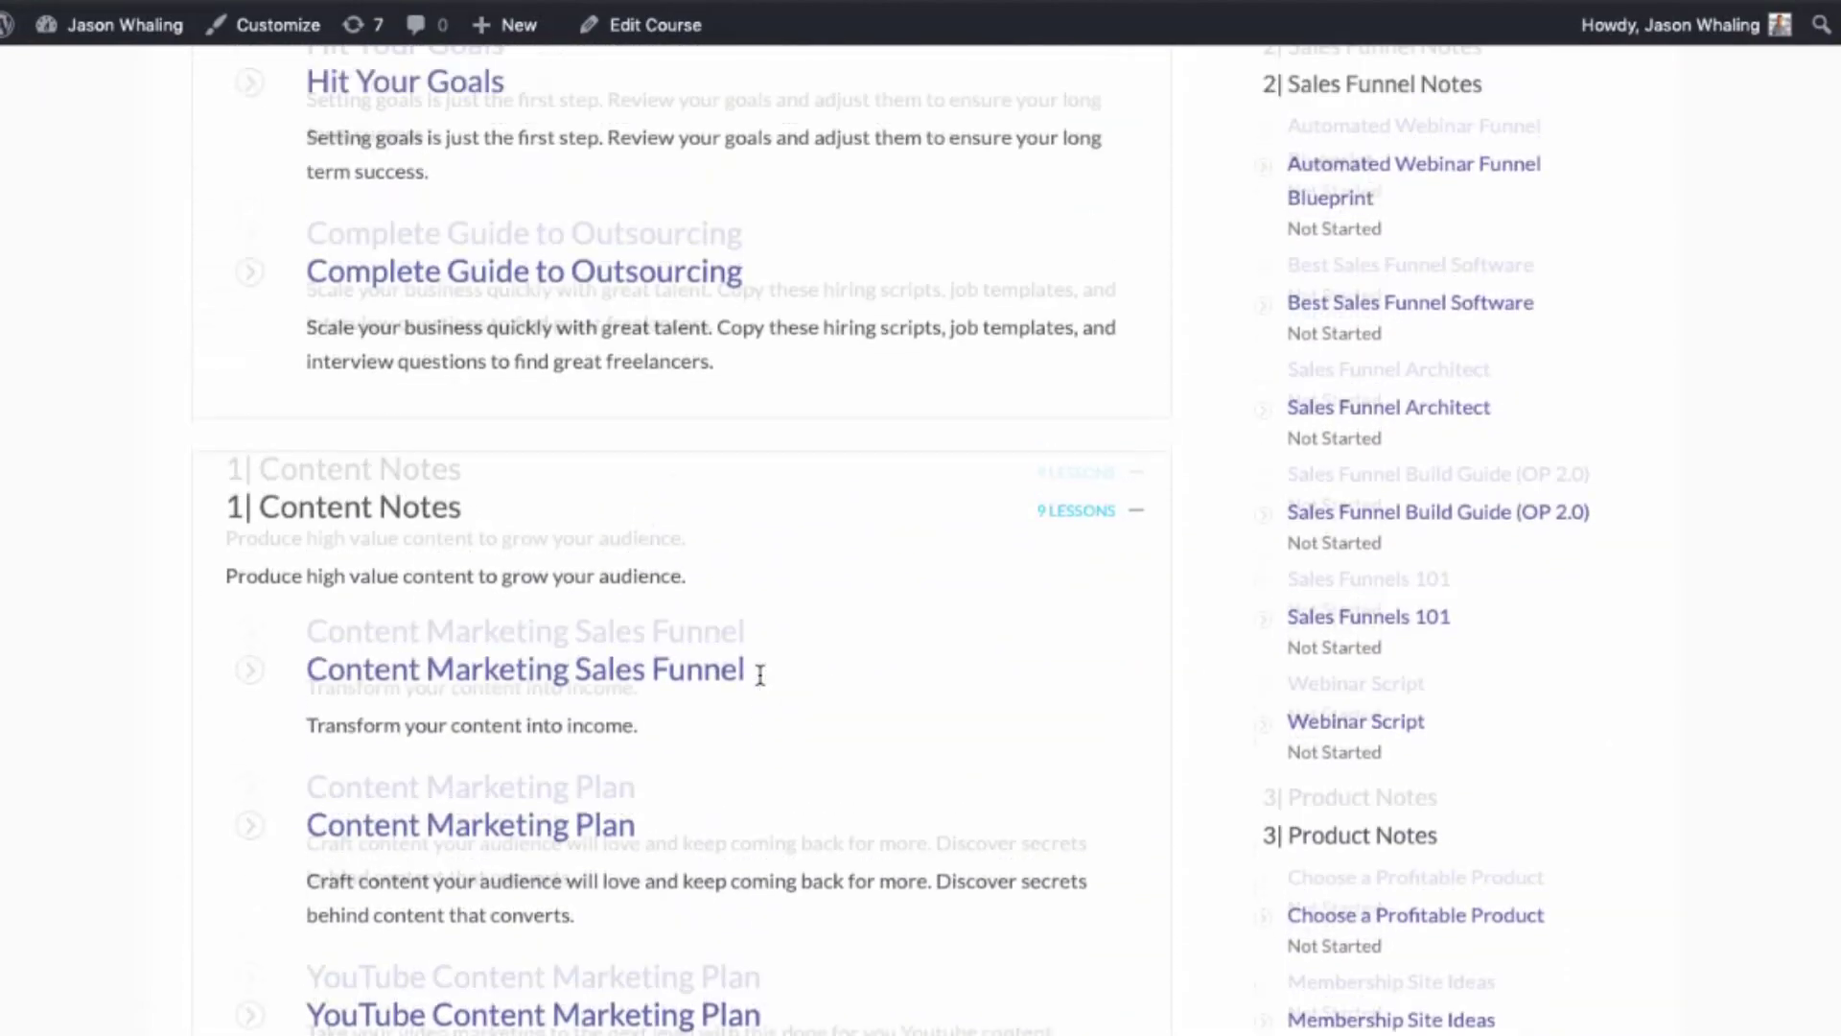
pyautogui.scroll(3, 760, 676)
pyautogui.scroll(3, 761, 675)
pyautogui.scroll(3, 760, 674)
pyautogui.scroll(5, 760, 675)
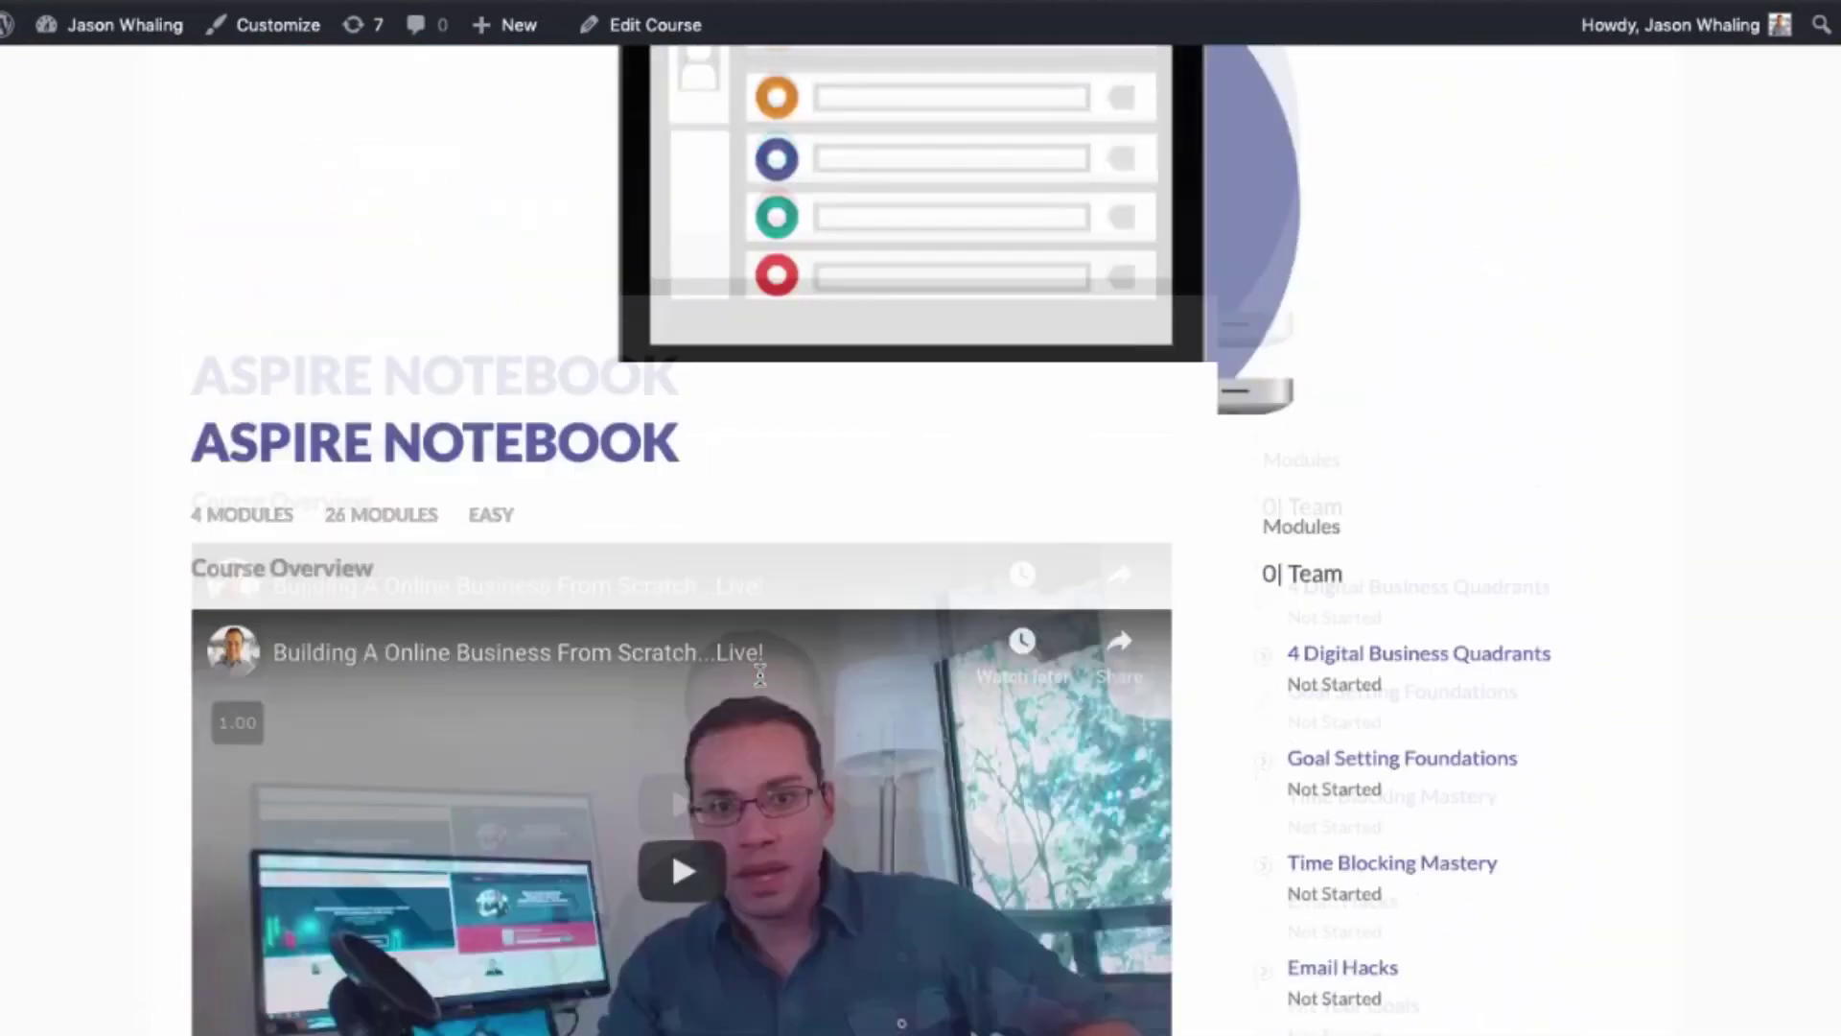
pyautogui.scroll(3, 760, 675)
pyautogui.scroll(-1, 502, 534)
pyautogui.scroll(-5, 551, 884)
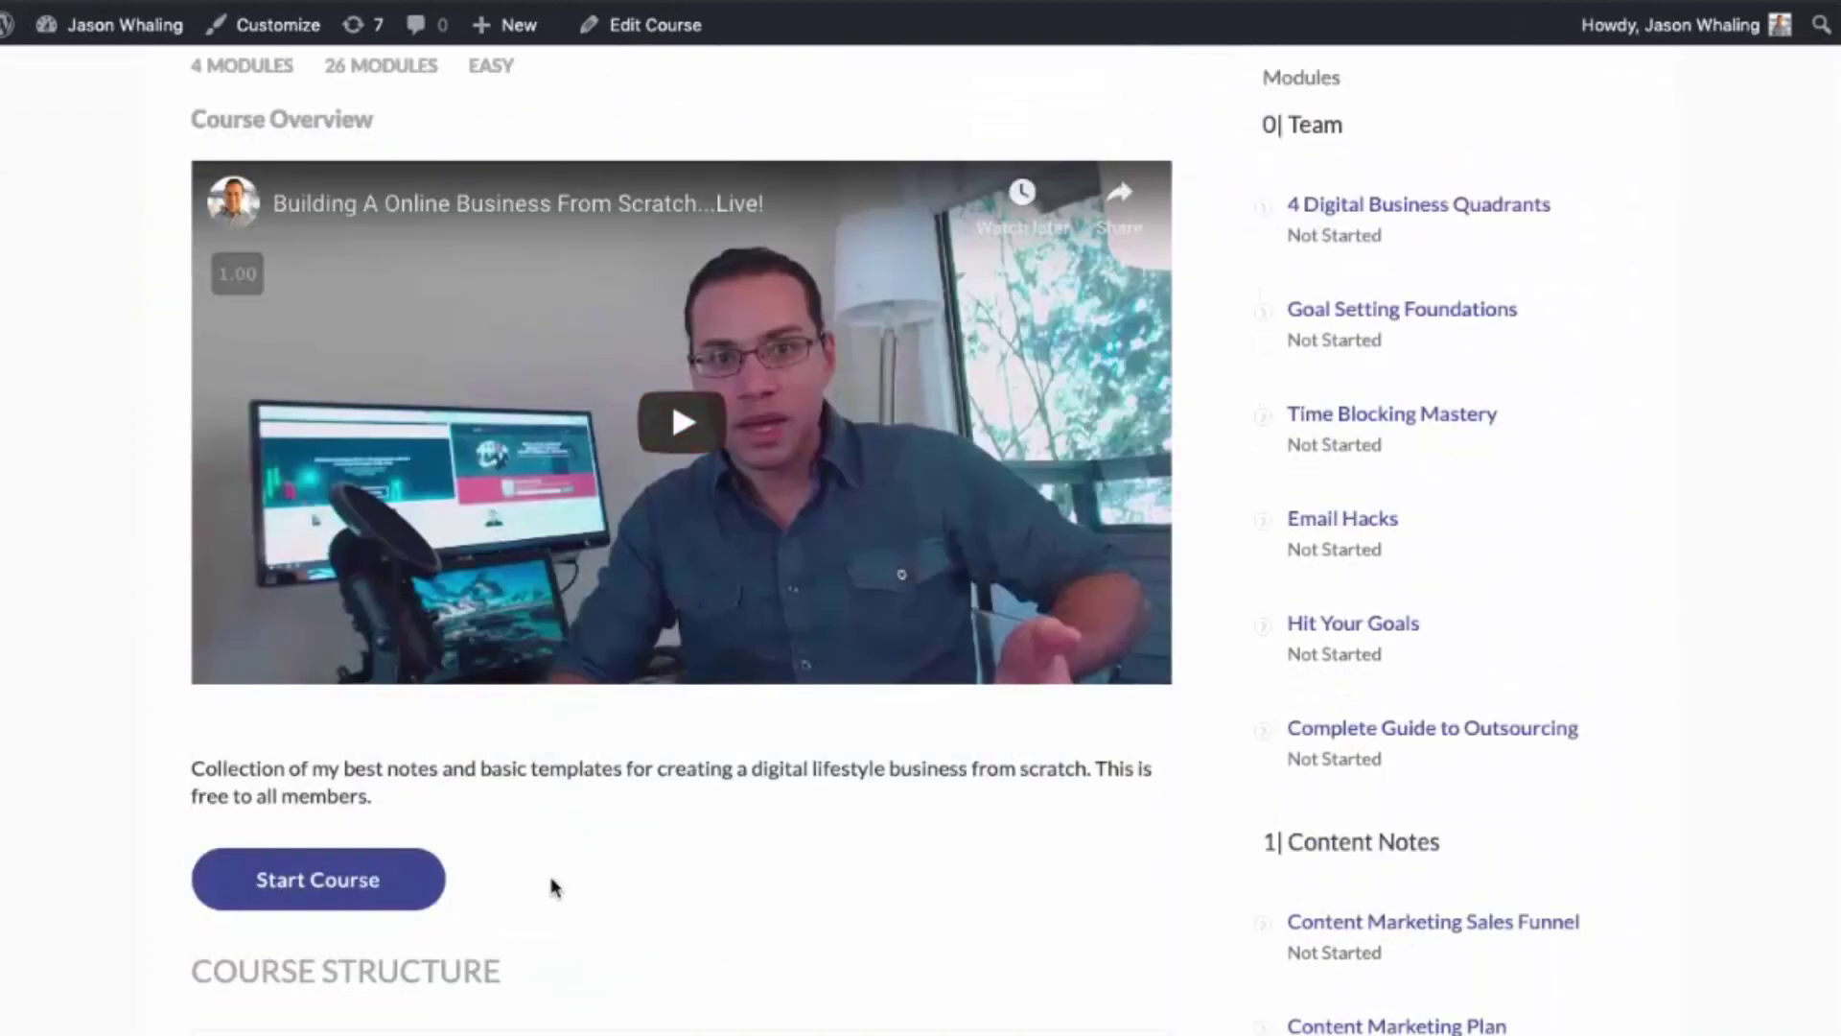
pyautogui.scroll(-3, 604, 840)
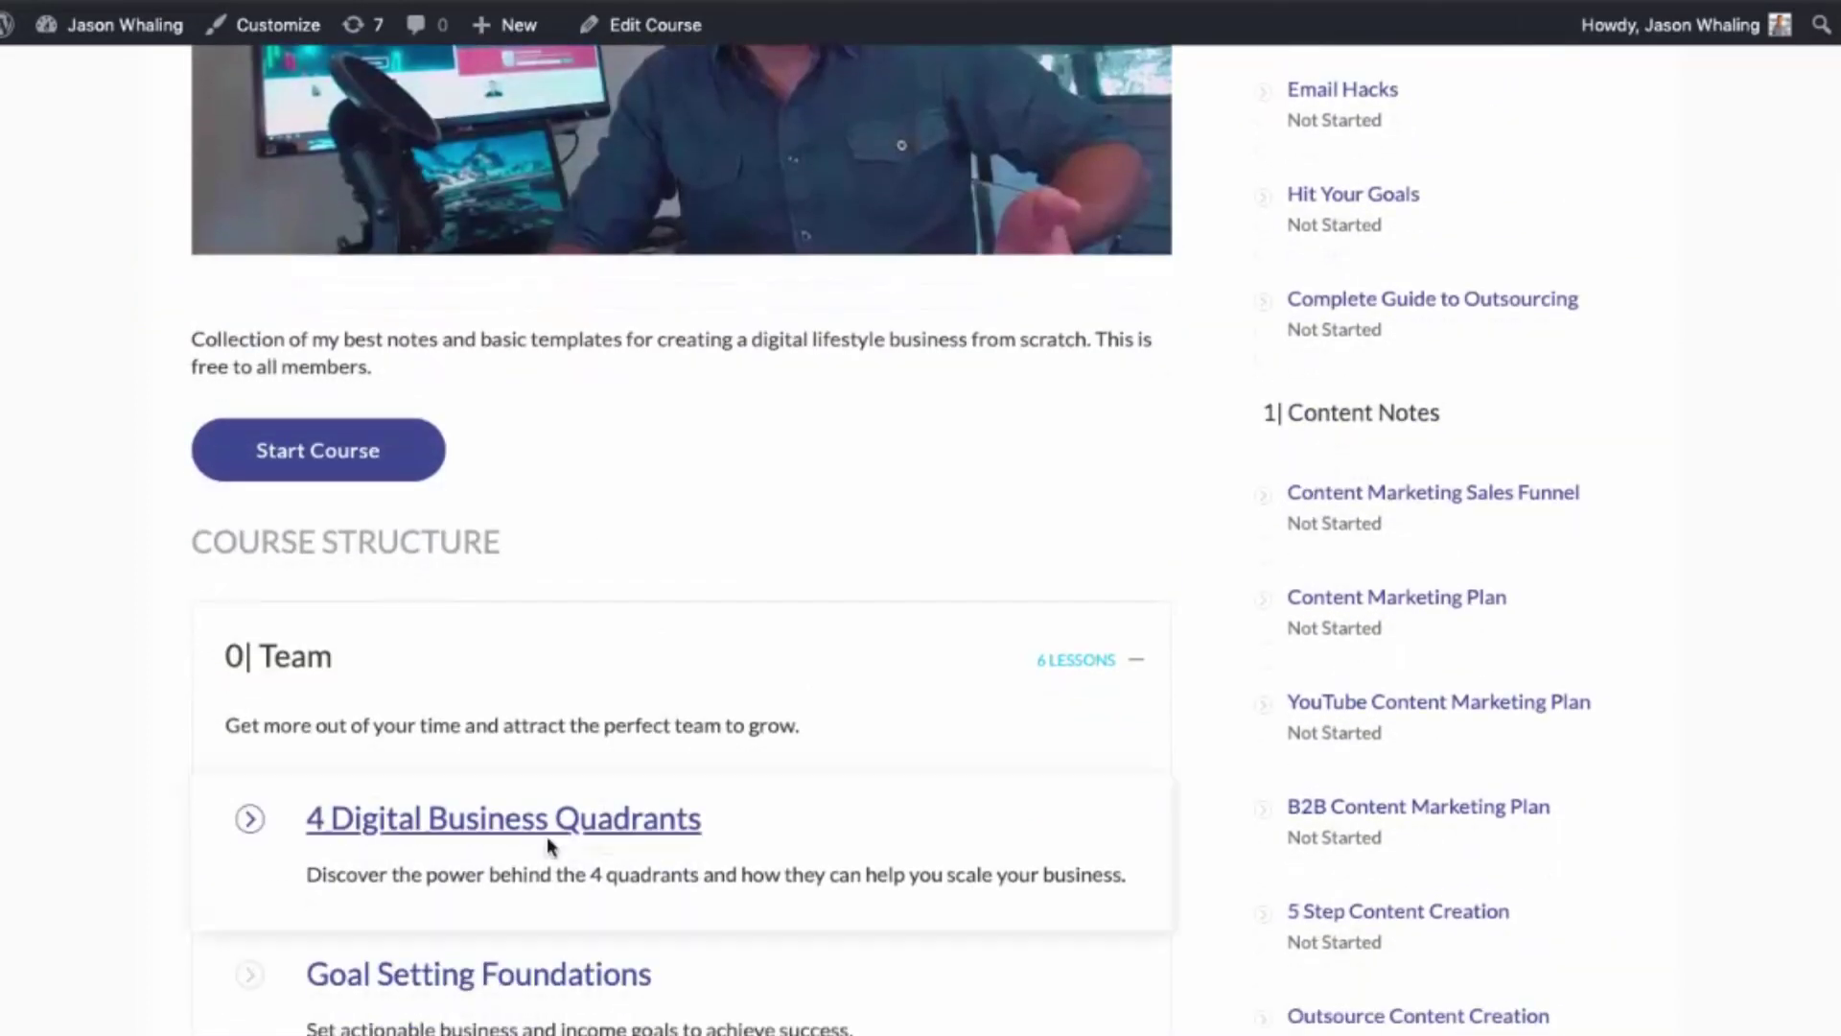
pyautogui.click(455, 822)
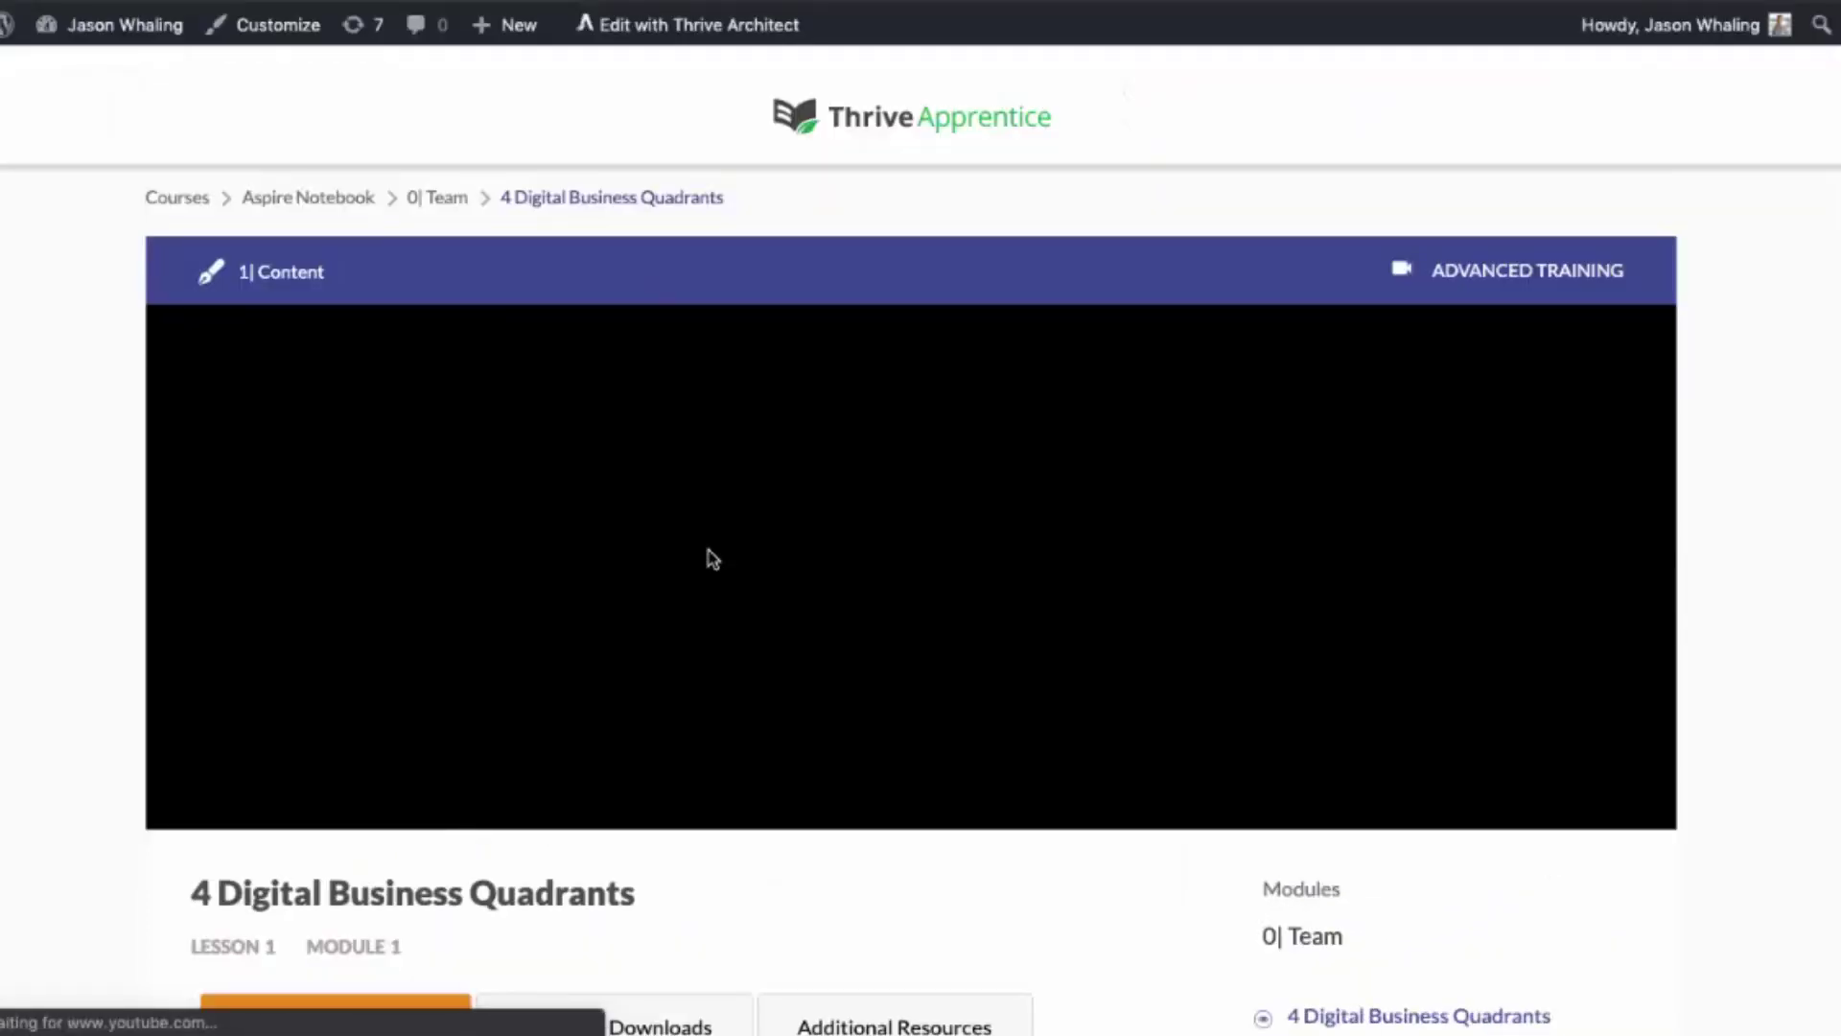
pyautogui.scroll(-2, 676, 587)
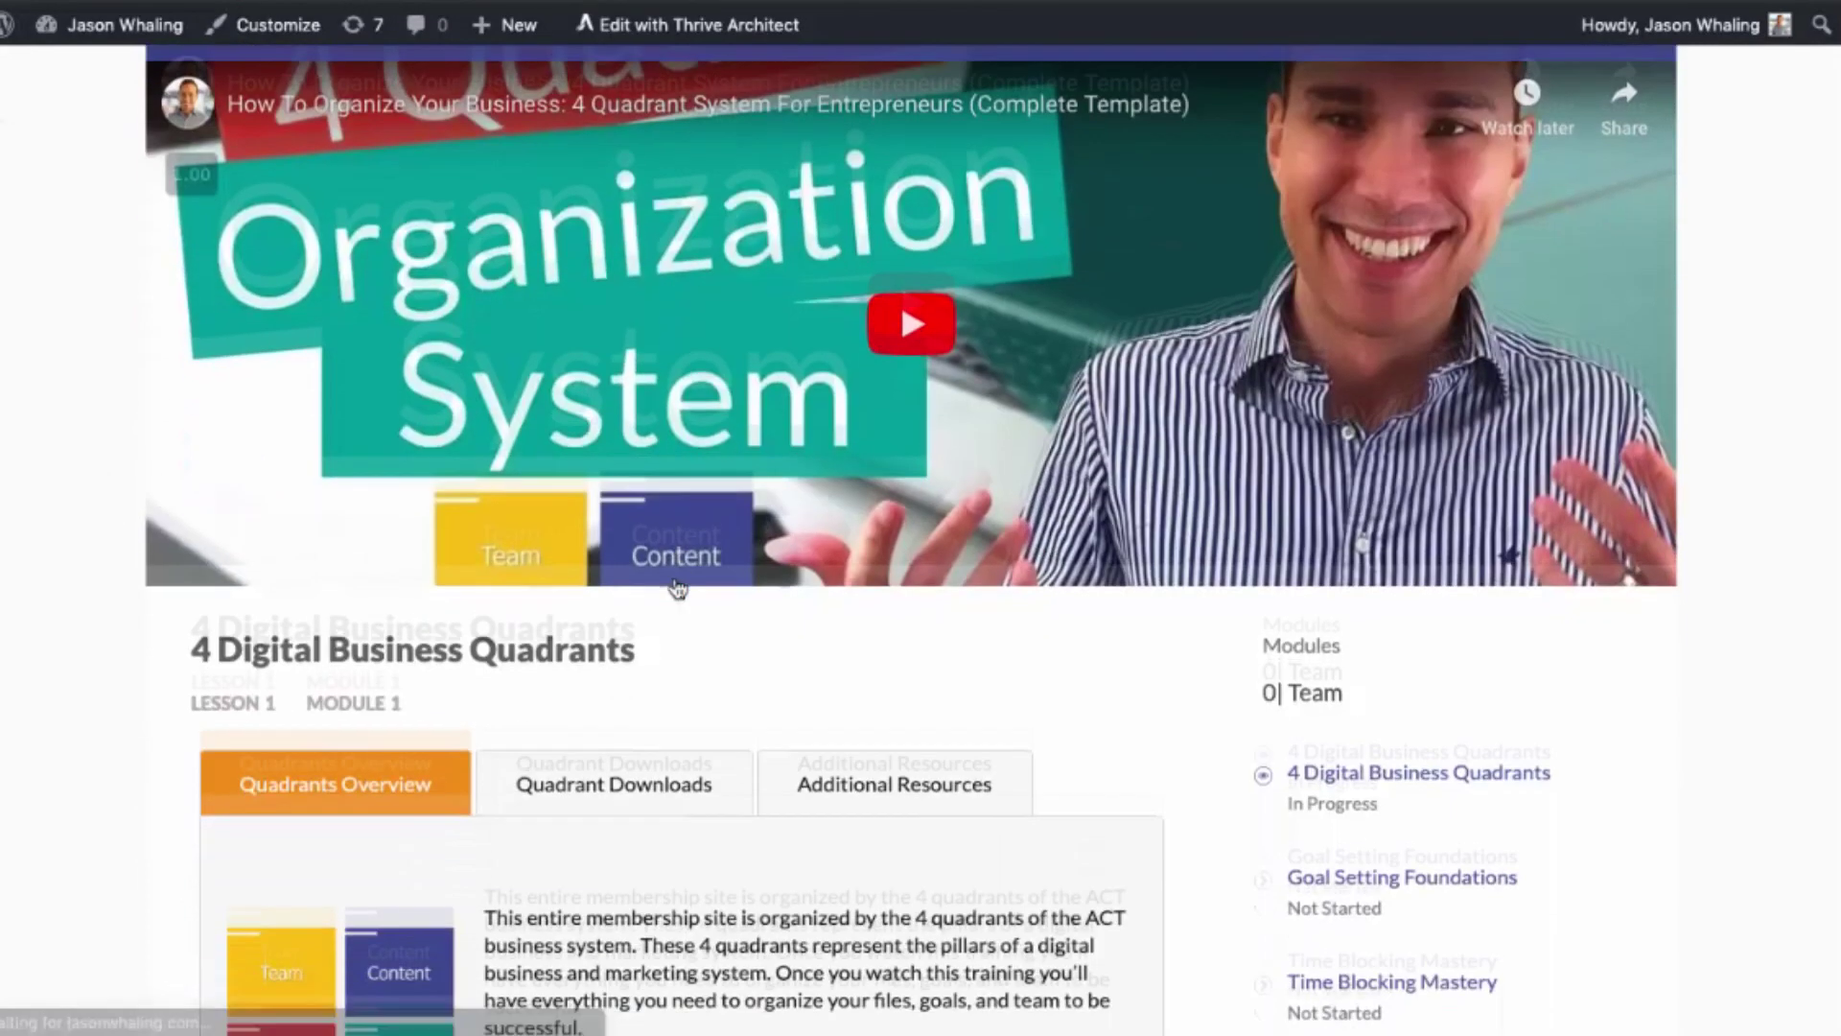
# - Play and pause the lesson's YouTube video, then return to the list of all courses
pyautogui.click(961, 370)
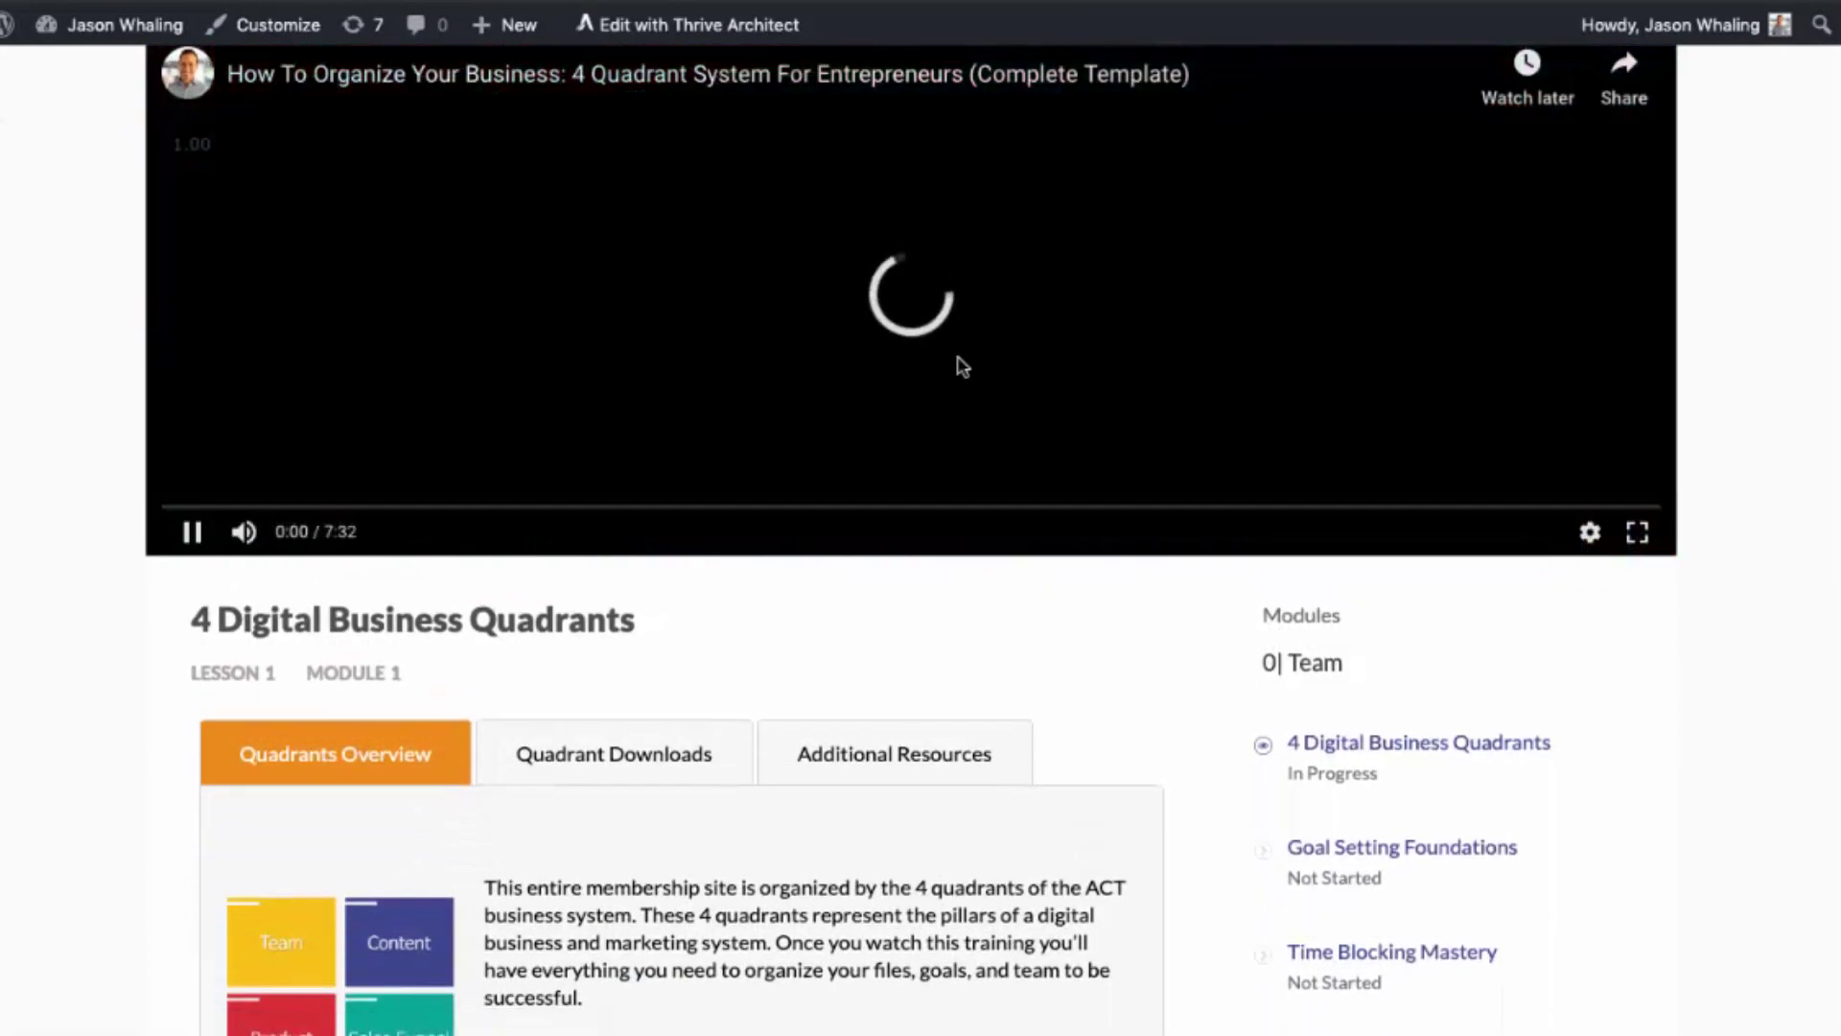
pyautogui.click(887, 227)
pyautogui.scroll(1, 888, 227)
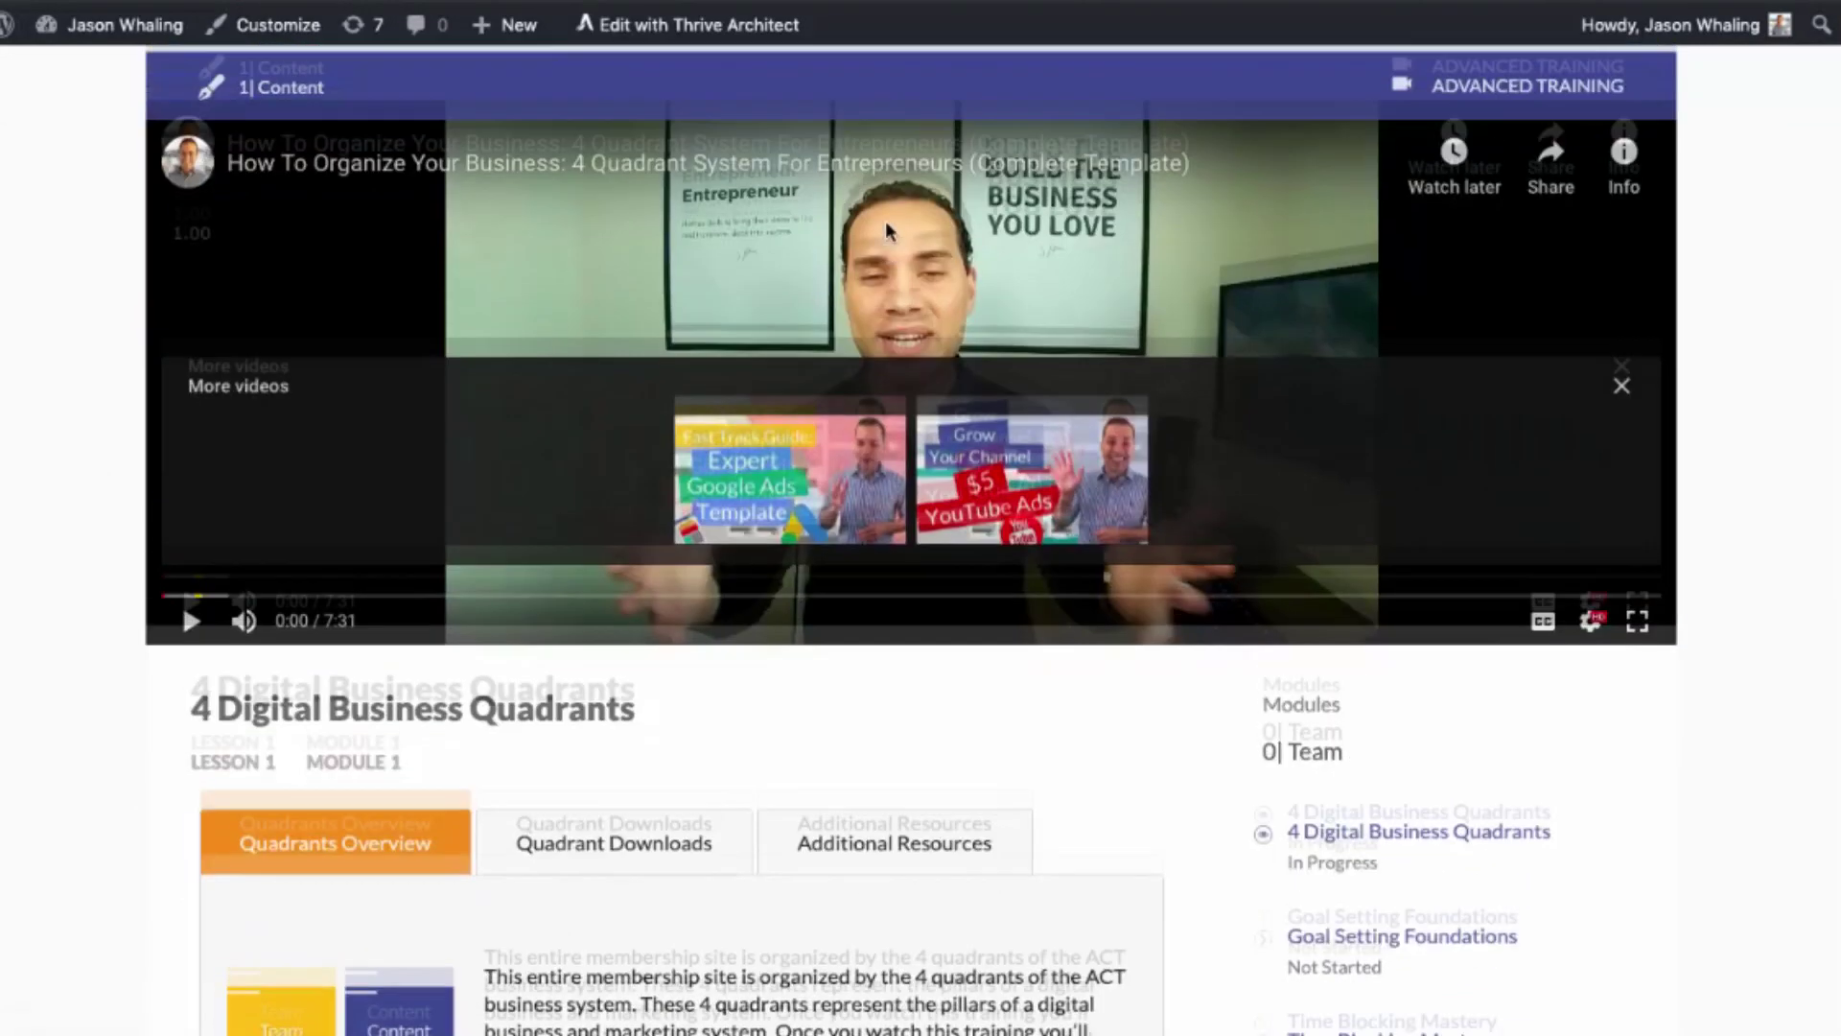
pyautogui.scroll(-2, 885, 222)
pyautogui.scroll(-3, 885, 223)
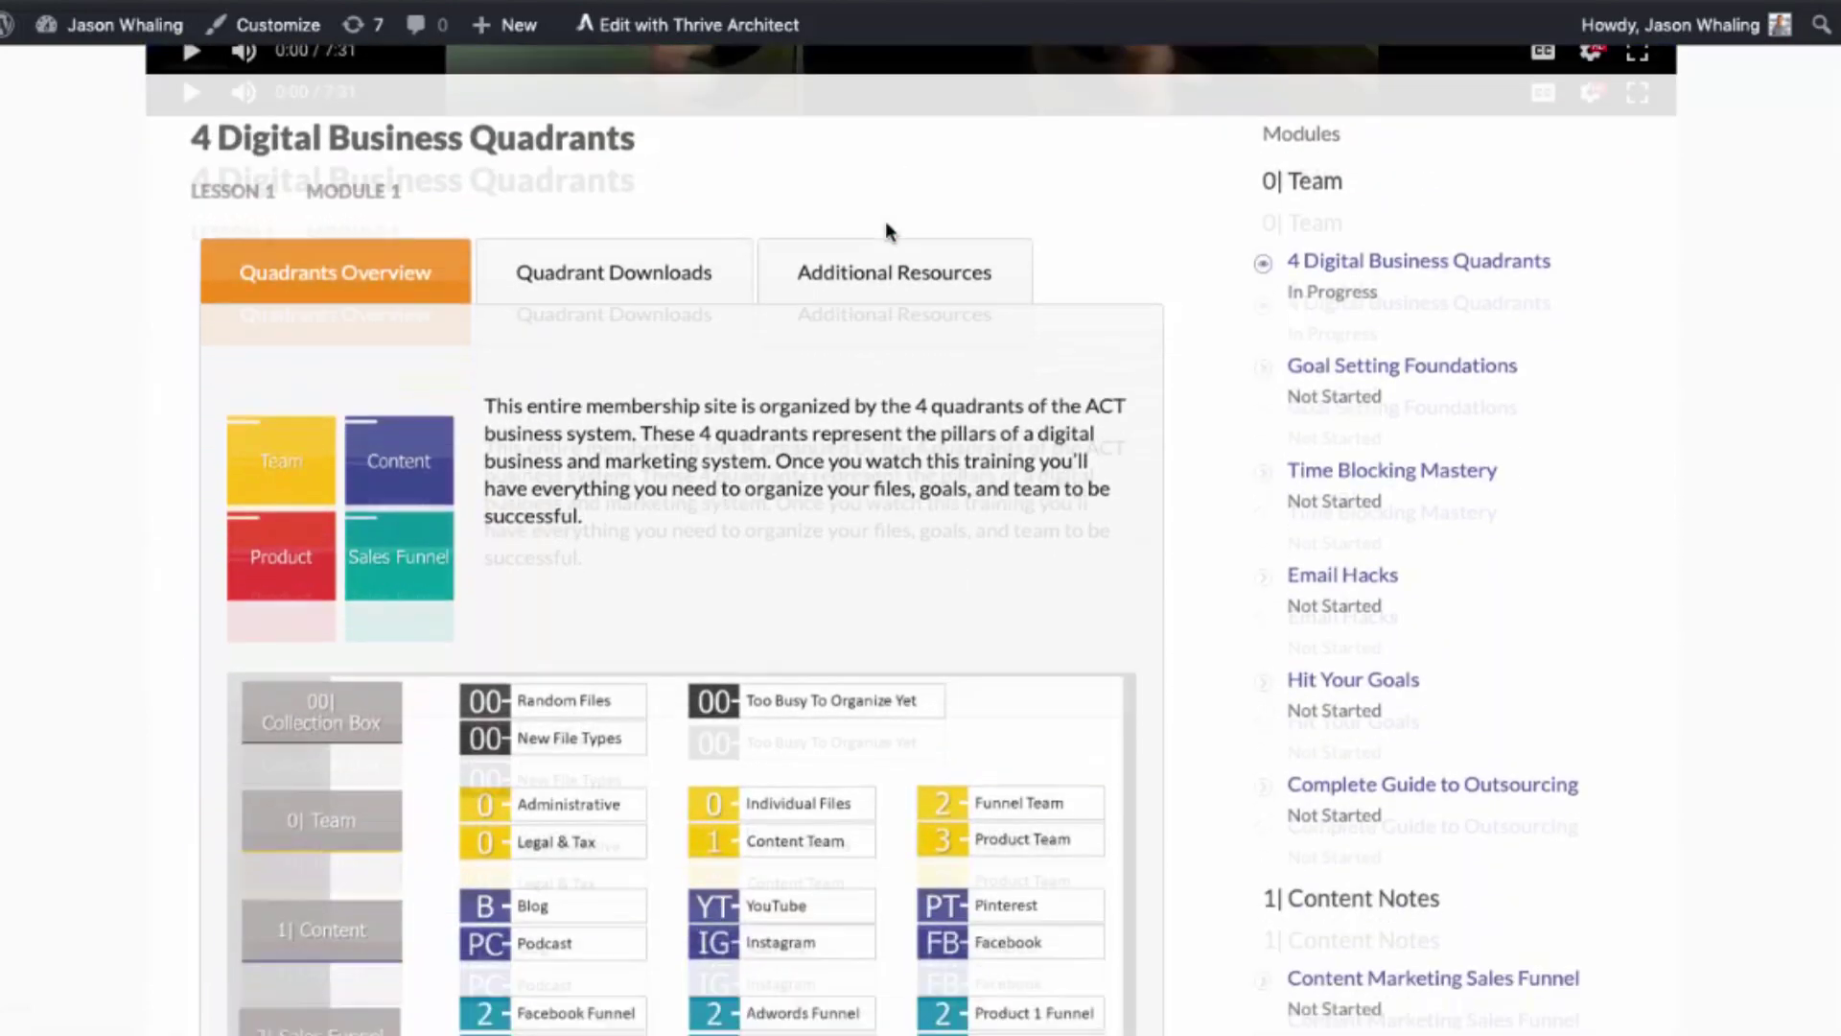
pyautogui.scroll(-2, 896, 361)
pyautogui.scroll(-5, 896, 481)
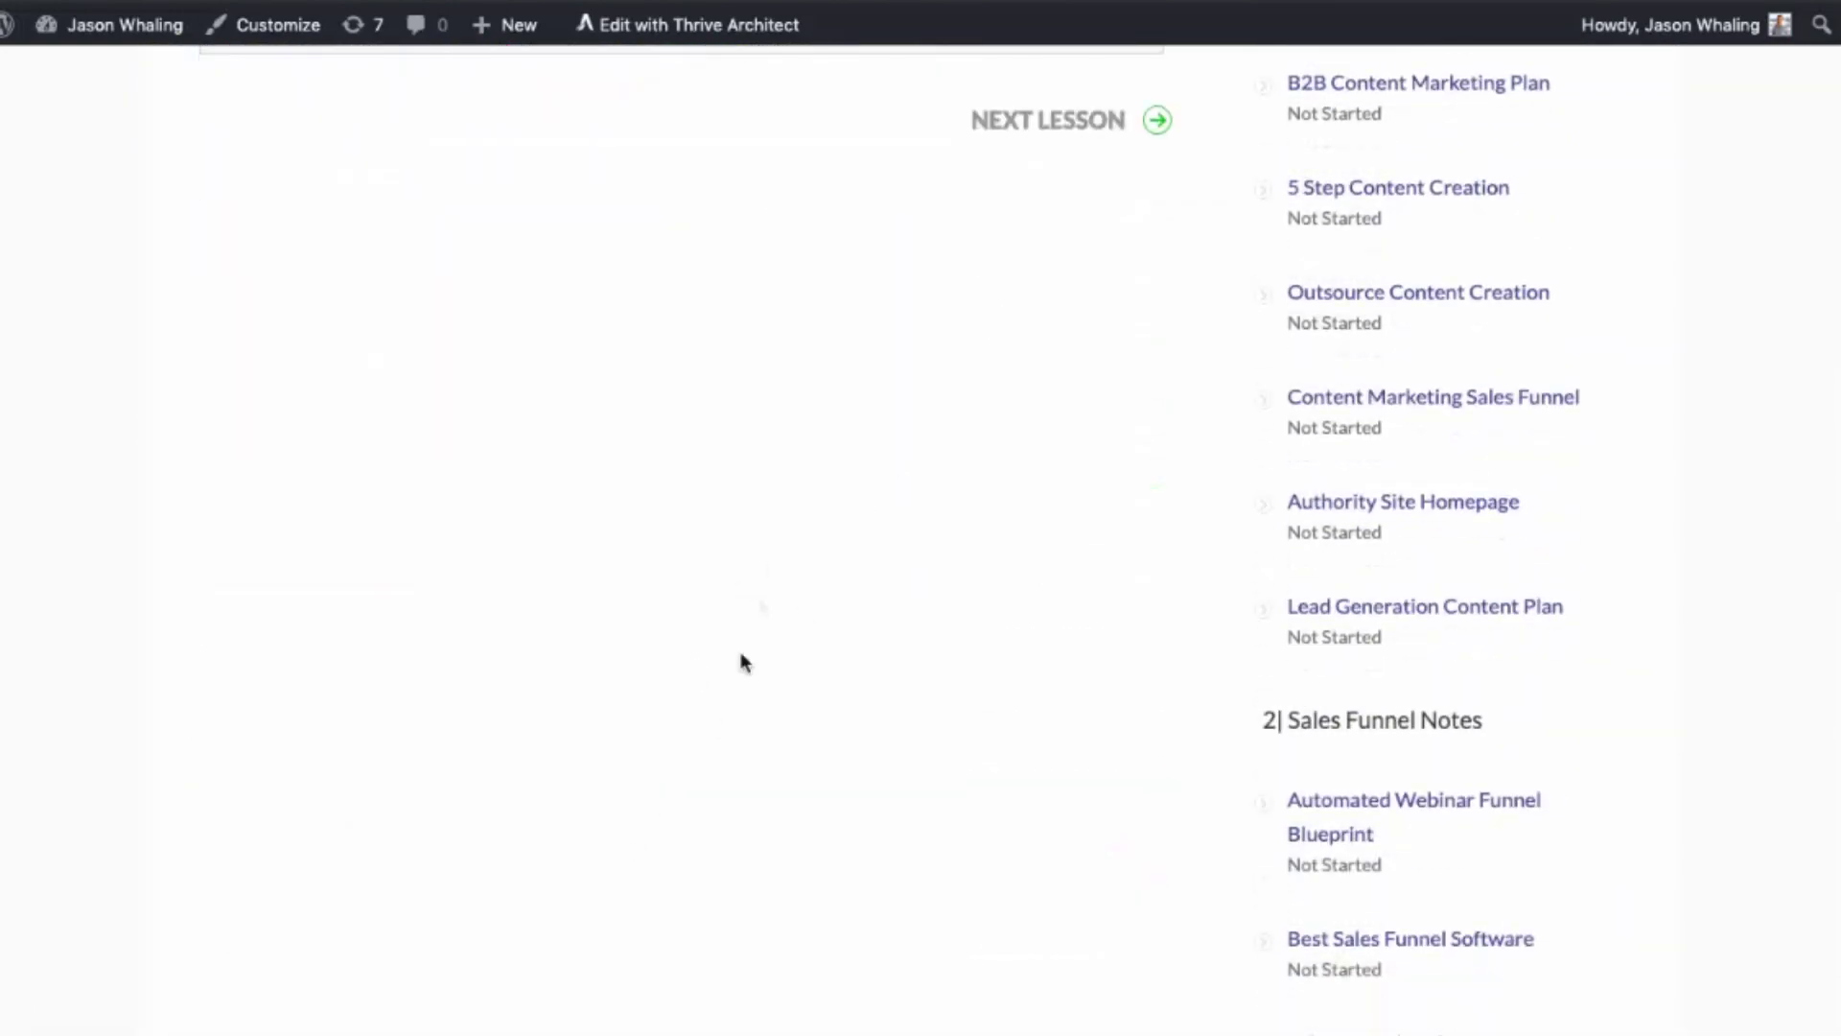
pyautogui.scroll(3, 742, 661)
pyautogui.scroll(5, 691, 503)
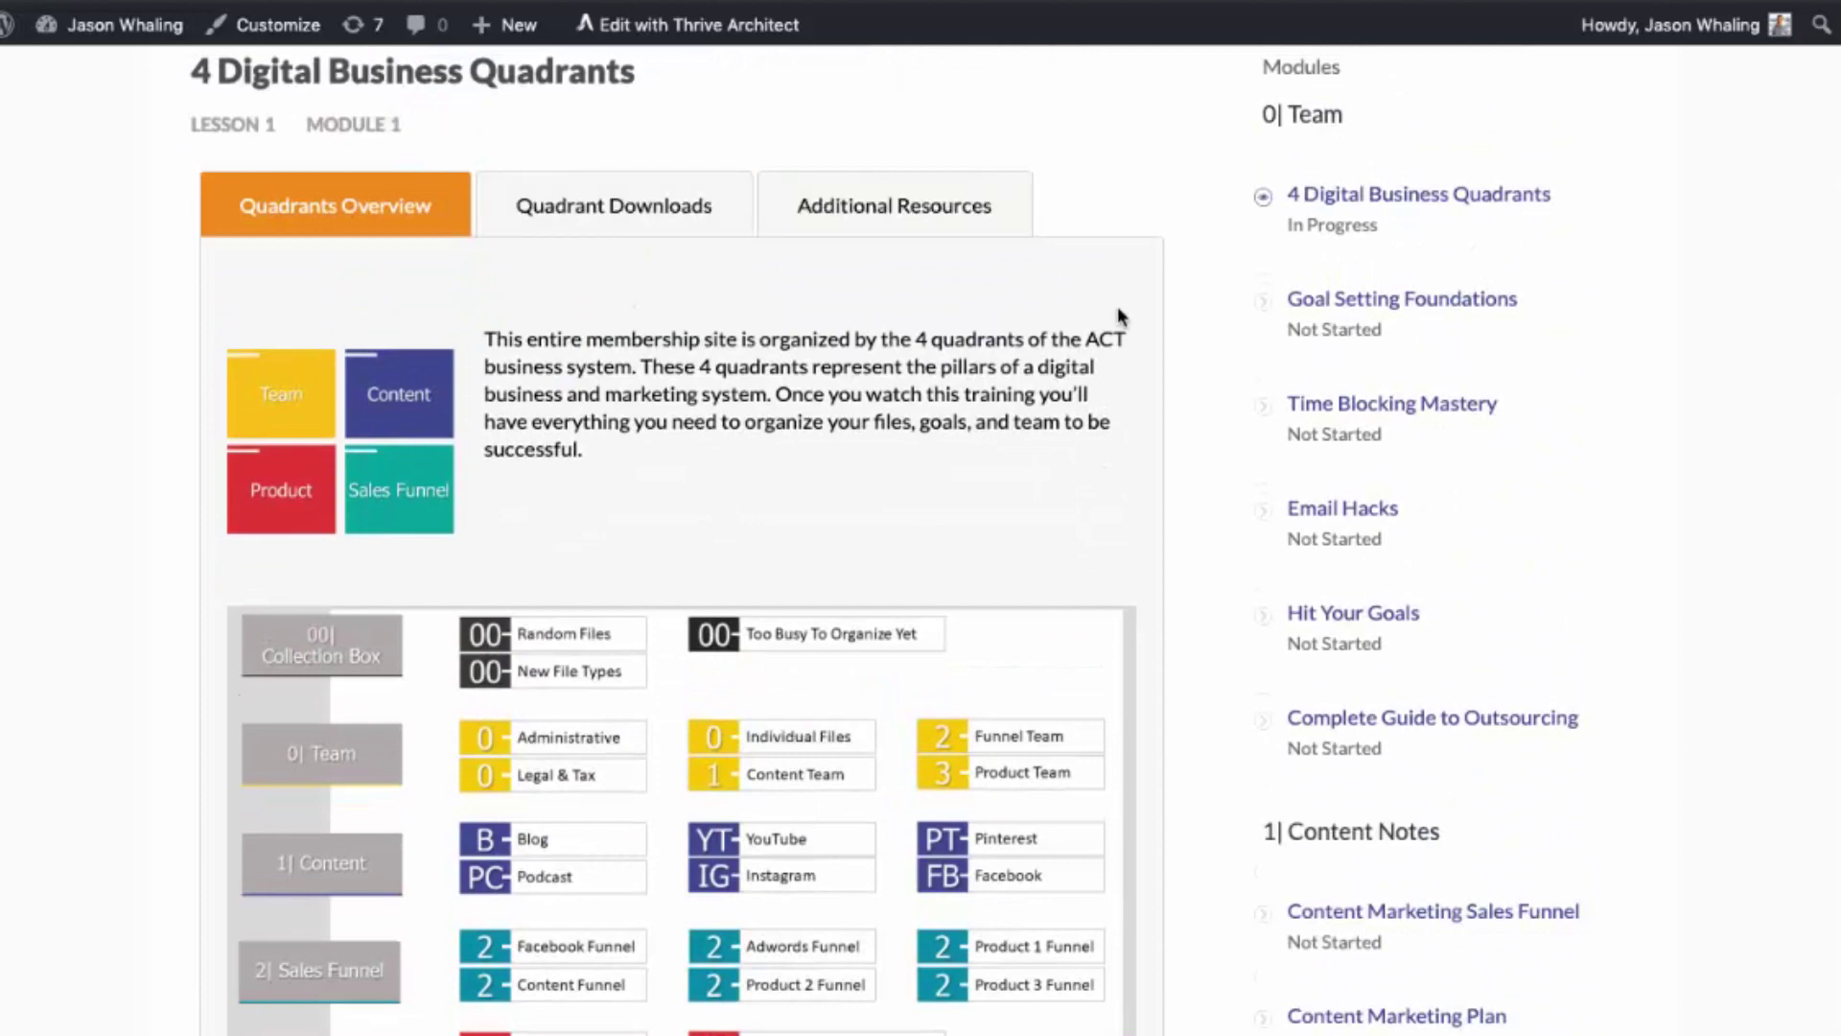
pyautogui.scroll(4, 1119, 318)
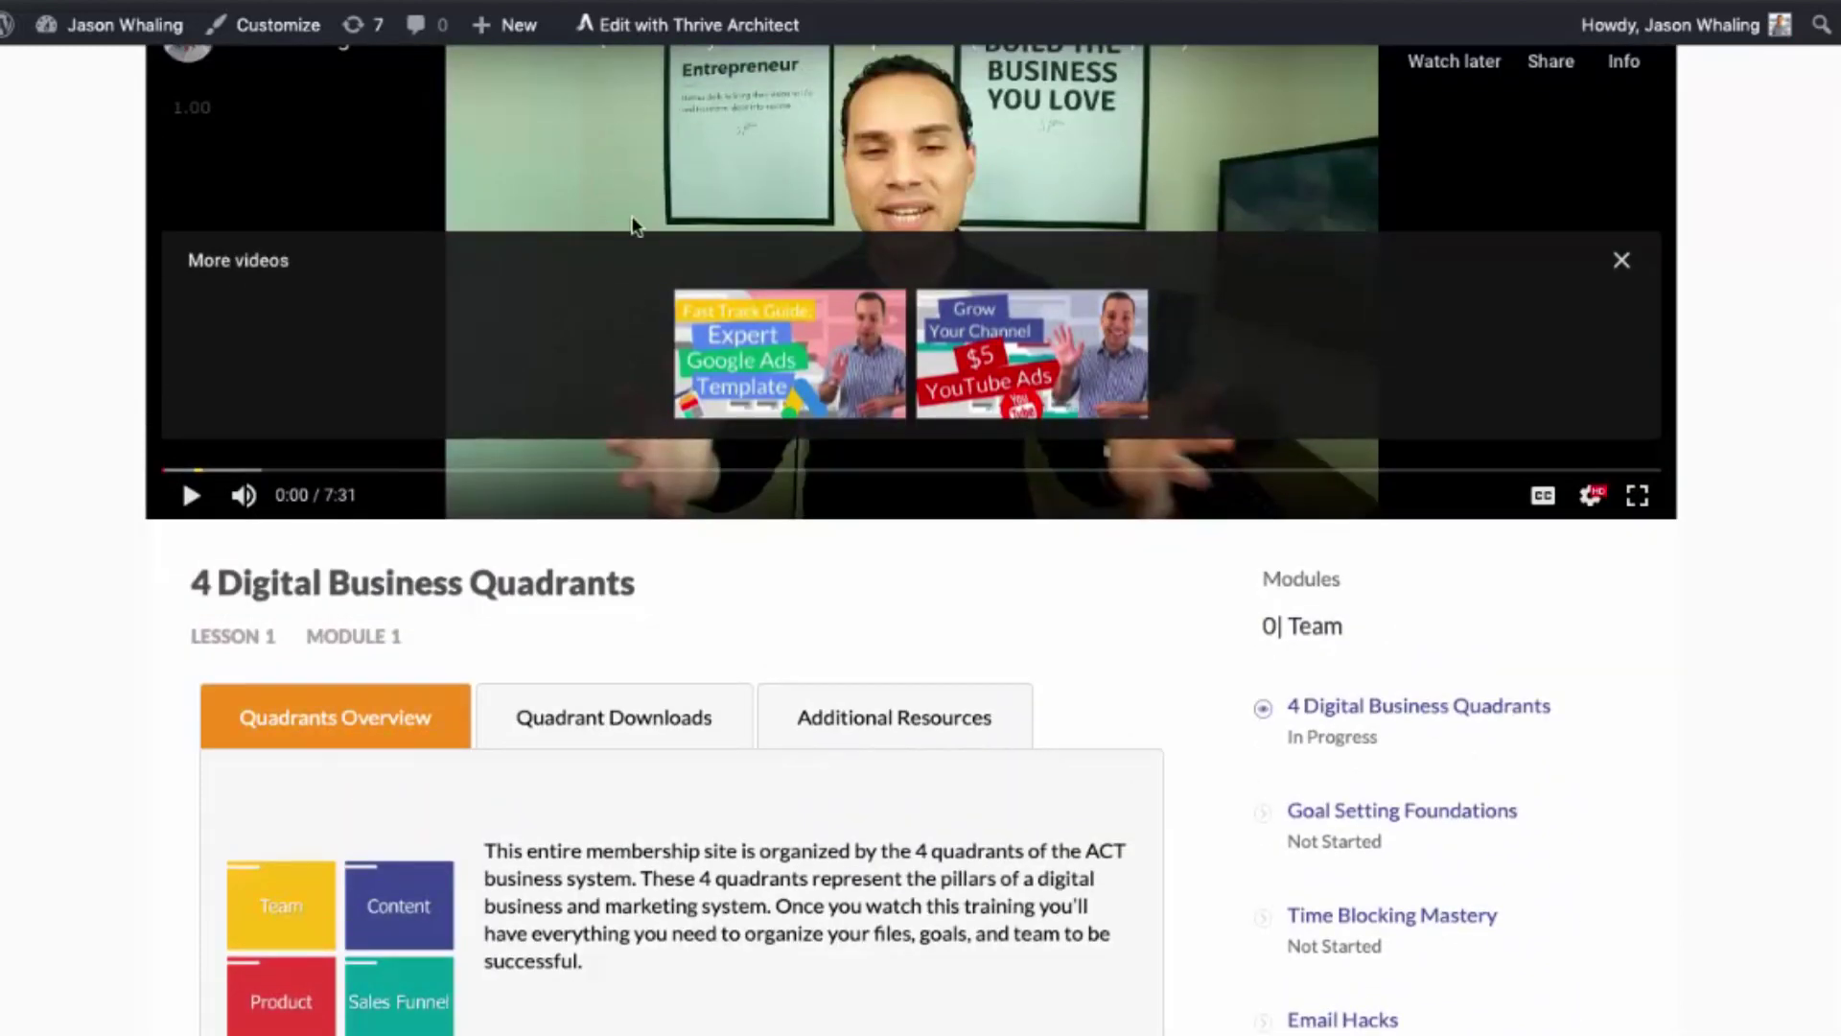
pyautogui.scroll(3, 633, 227)
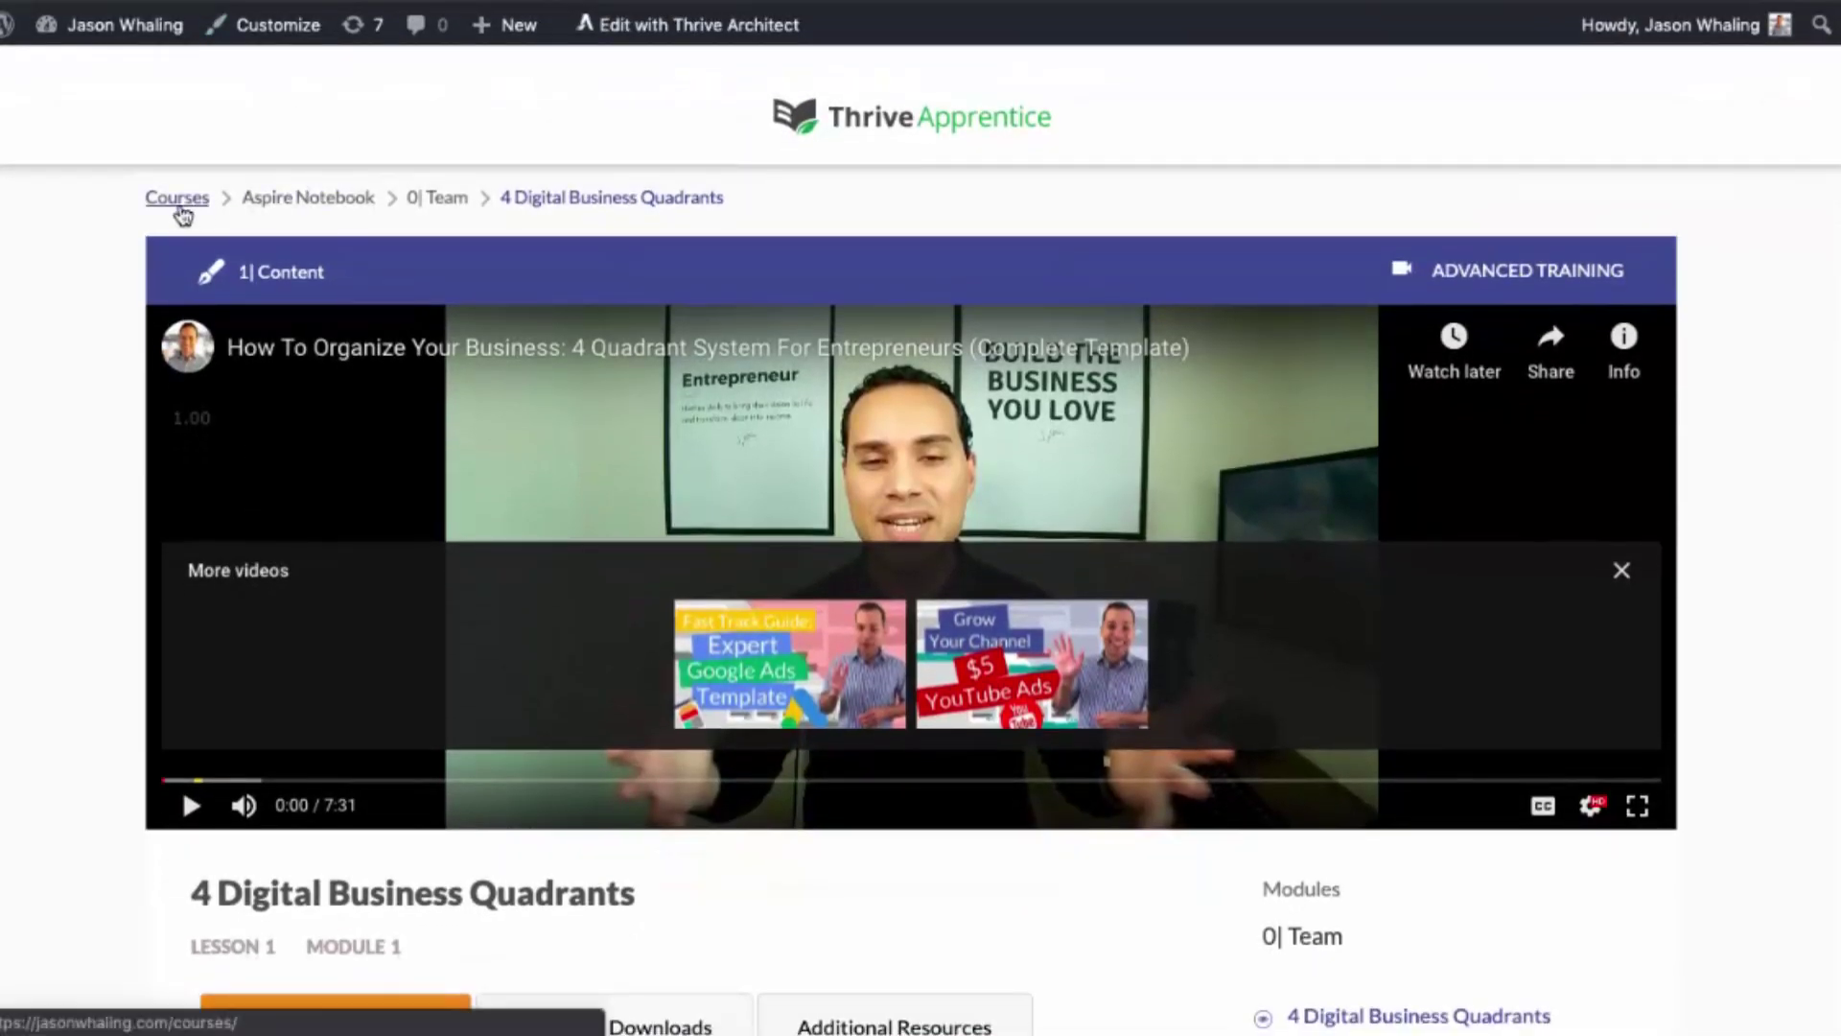
pyautogui.click(186, 215)
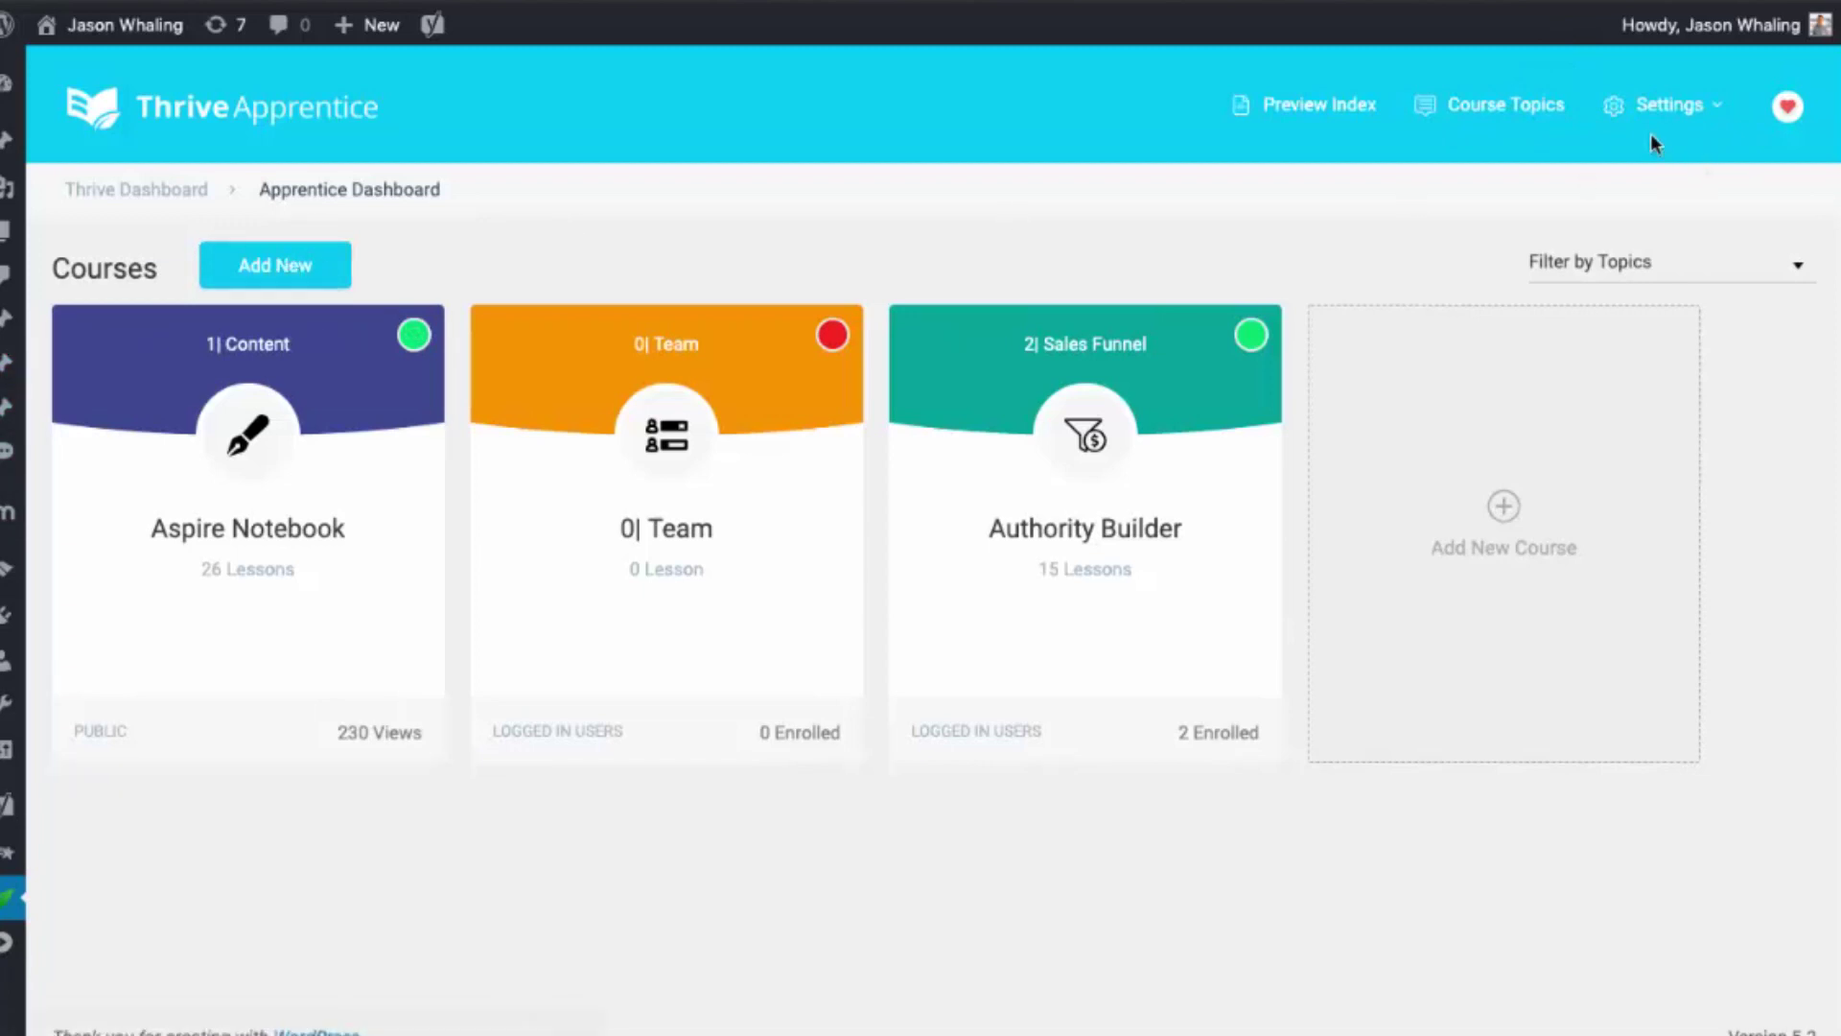
# - Reveal the dashboard's settings options, heading toward Template Settings
pyautogui.click(1701, 116)
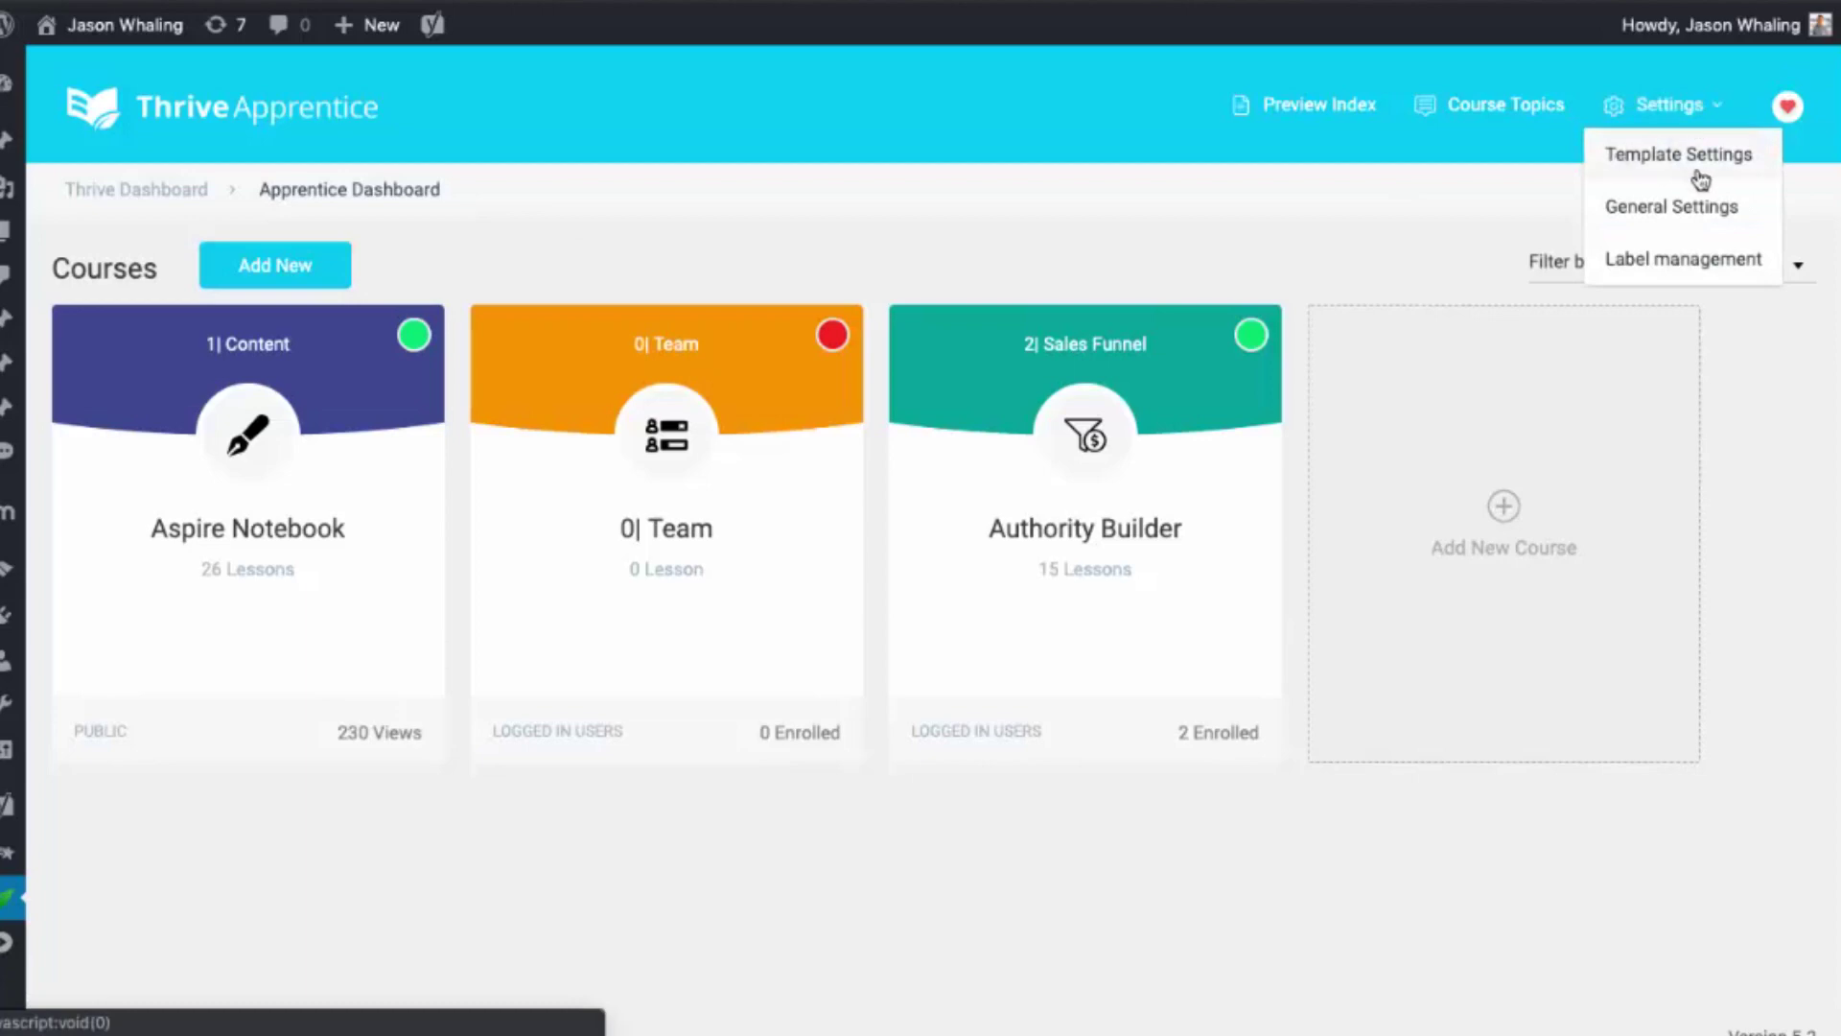
pyautogui.click(1678, 163)
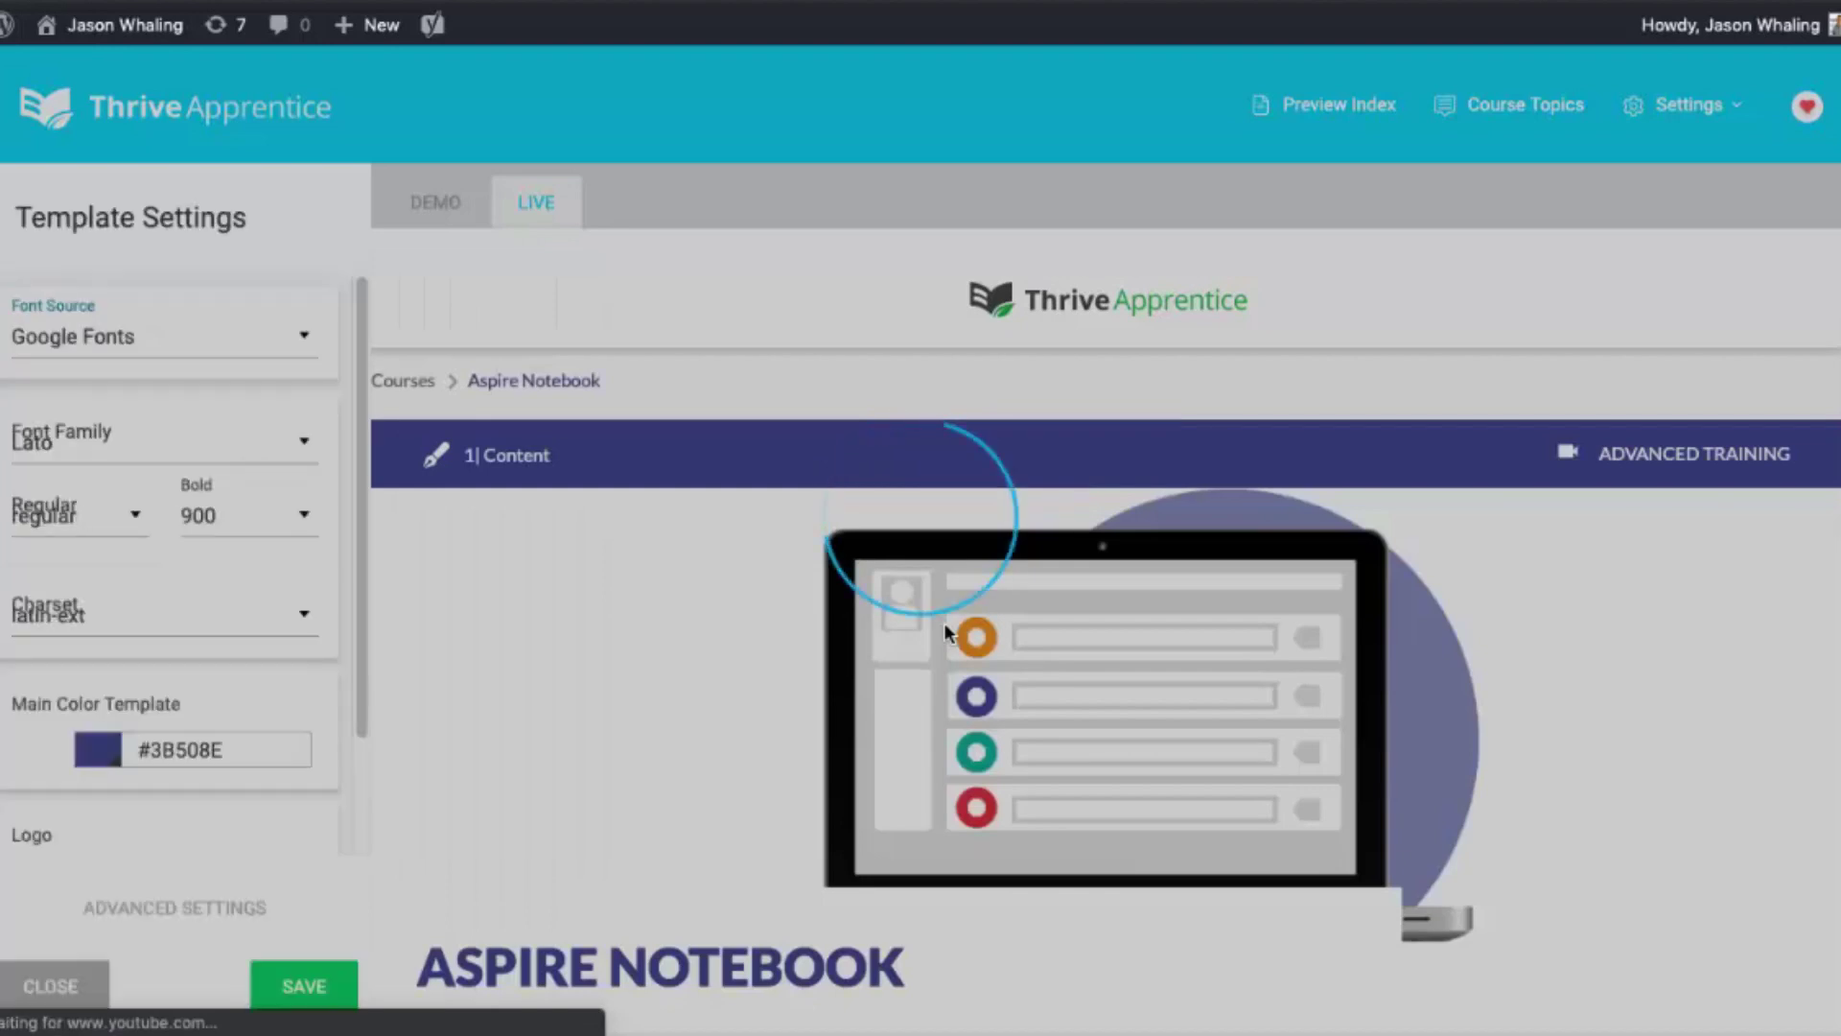
pyautogui.scroll(-5, 698, 695)
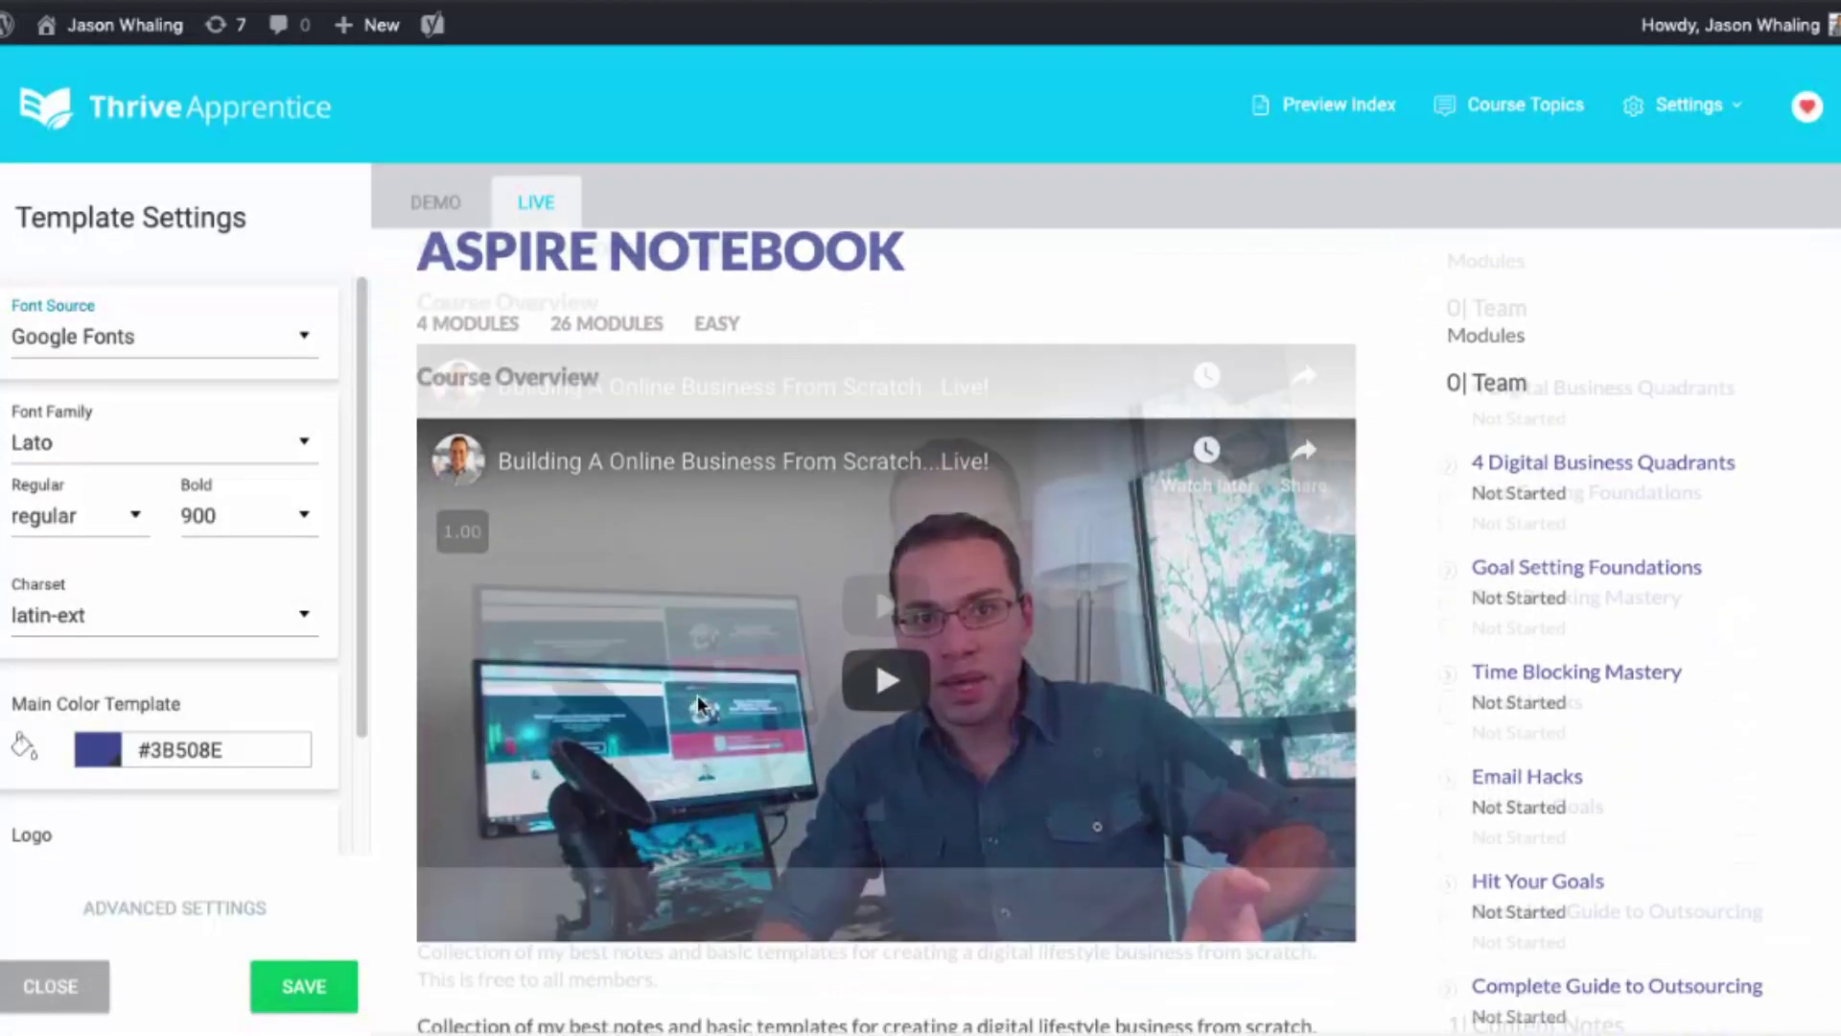
pyautogui.scroll(-5, 697, 695)
pyautogui.scroll(-3, 1015, 600)
pyautogui.scroll(-3, 1014, 600)
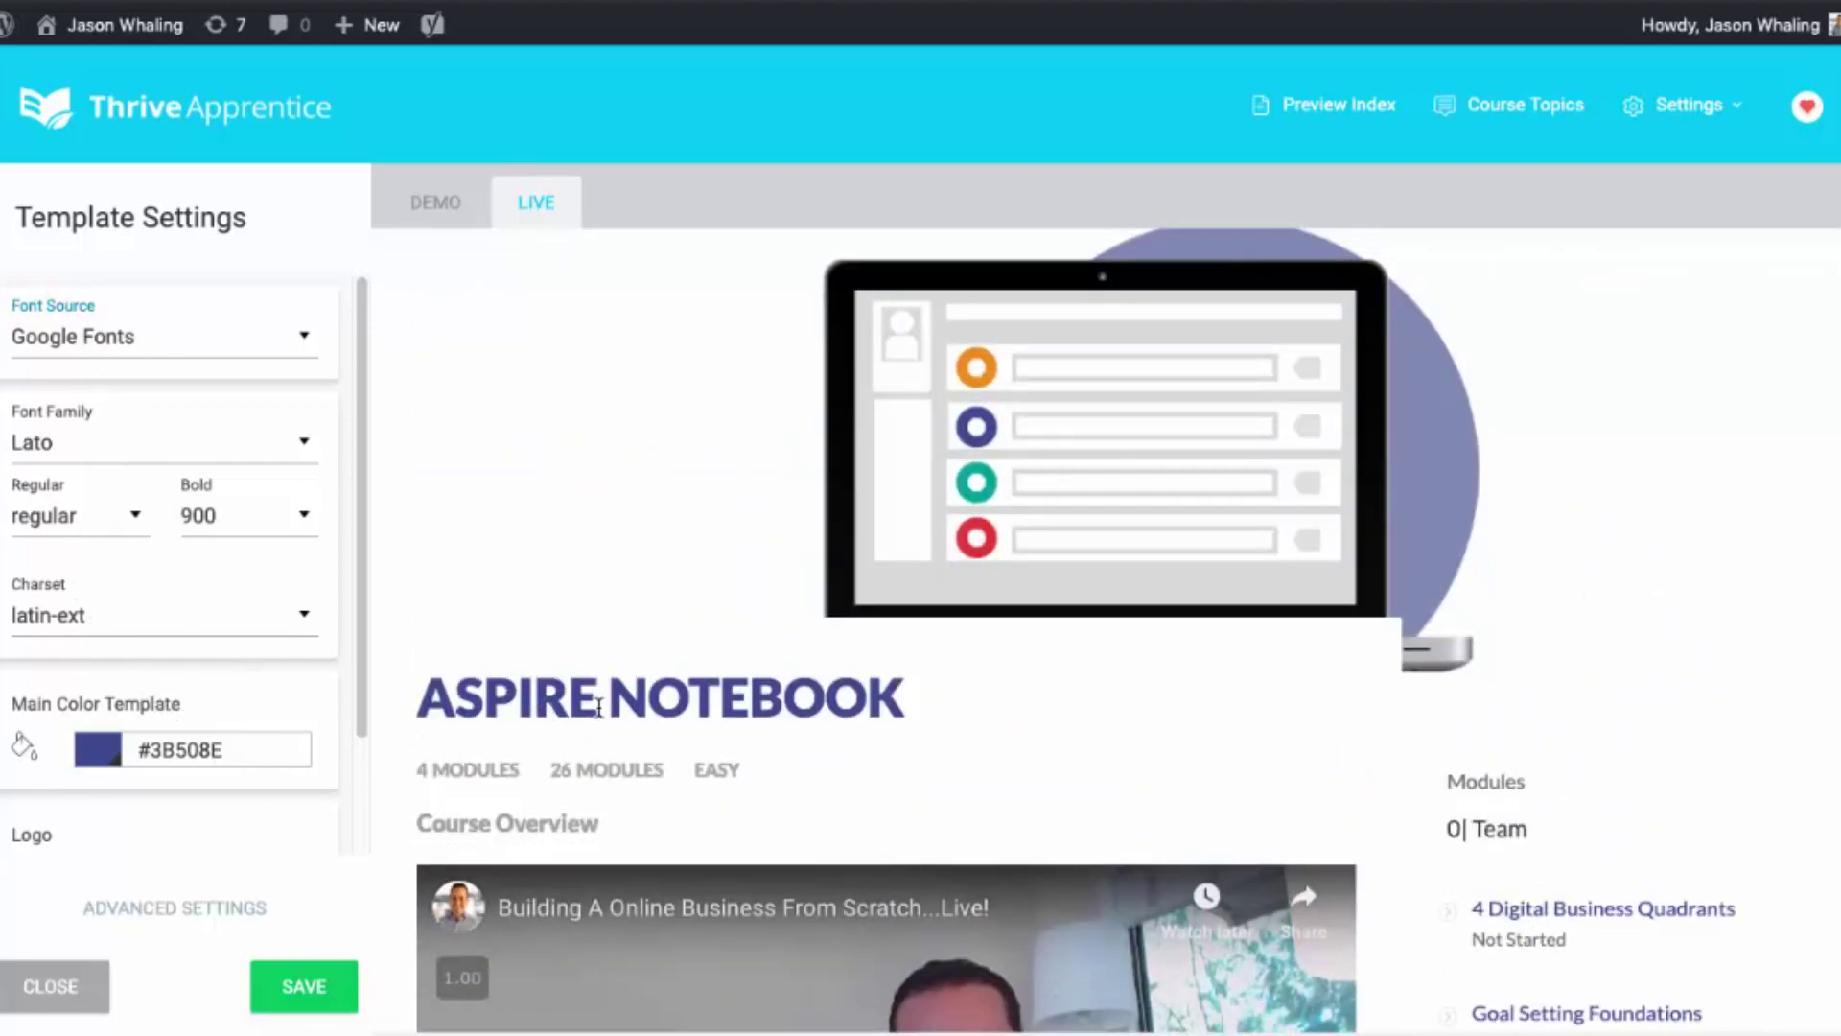
pyautogui.scroll(-2, 600, 706)
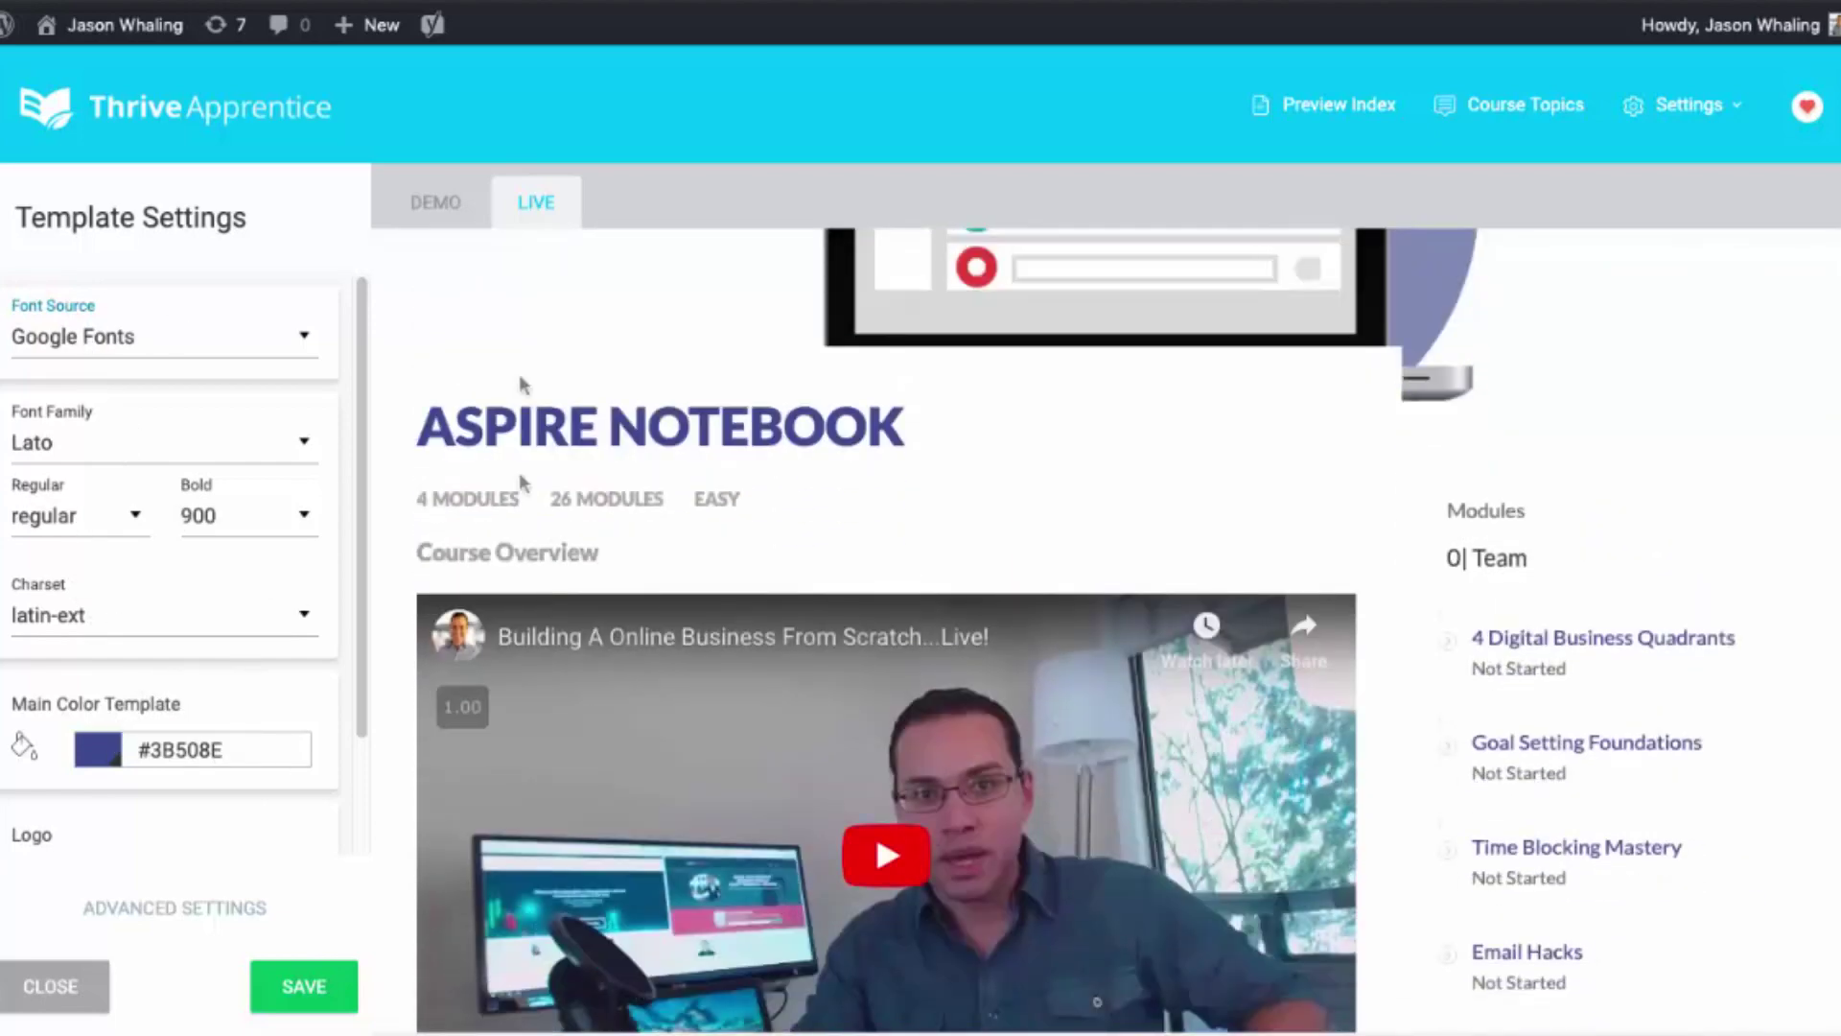
pyautogui.click(207, 917)
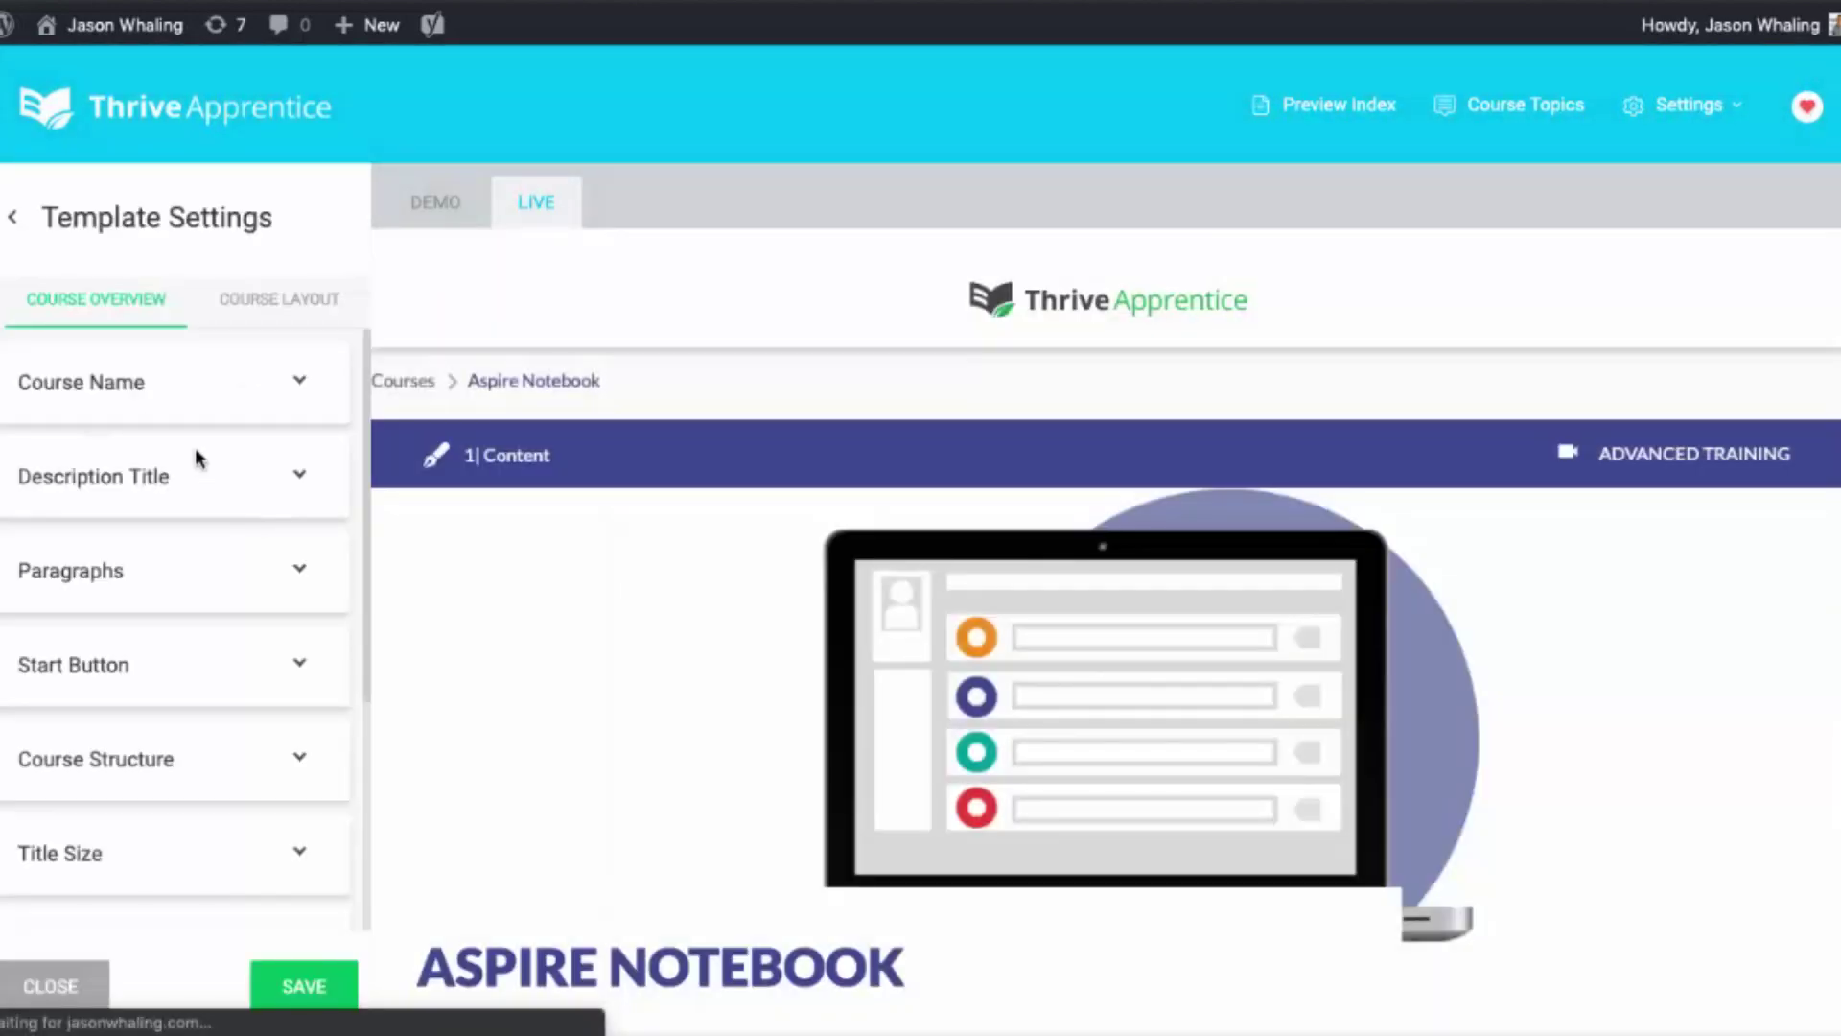
# - On the demo preview, uncheck Collapse Modules and Collapse Chapters under Course Structure, then preview the live course
pyautogui.click(420, 206)
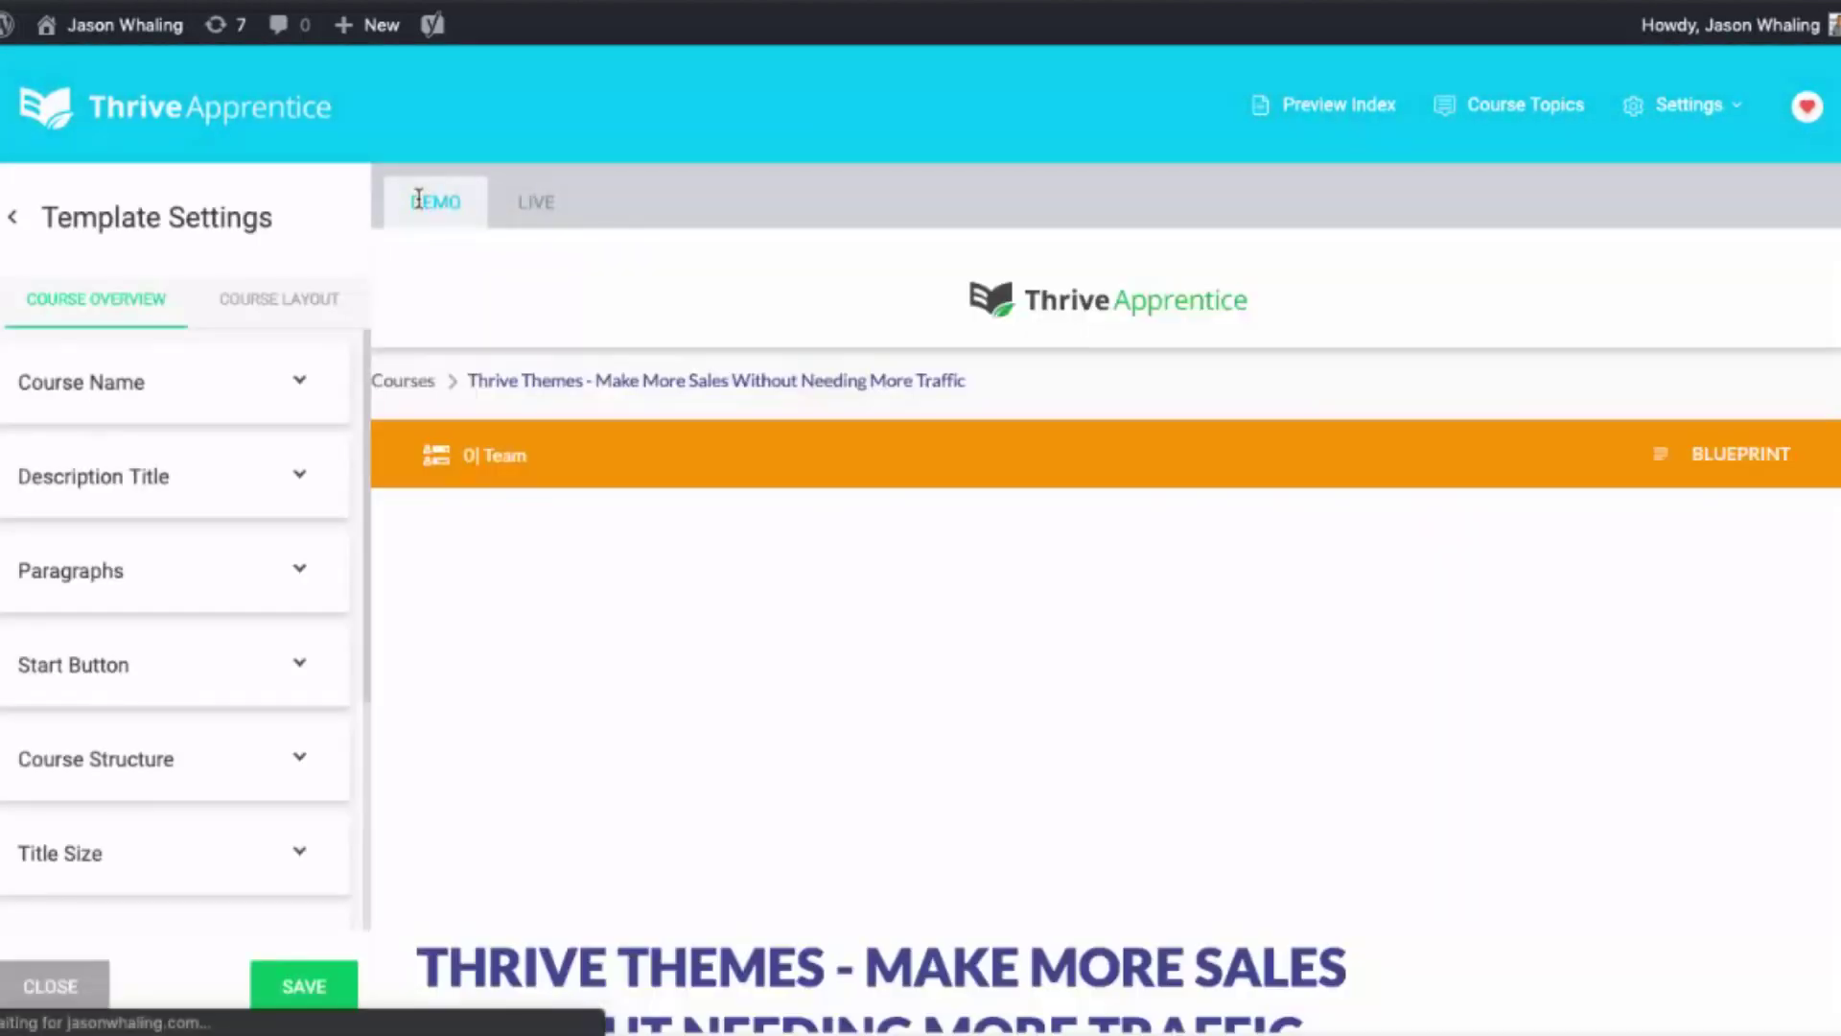
pyautogui.scroll(-2, 831, 644)
pyautogui.scroll(-5, 831, 644)
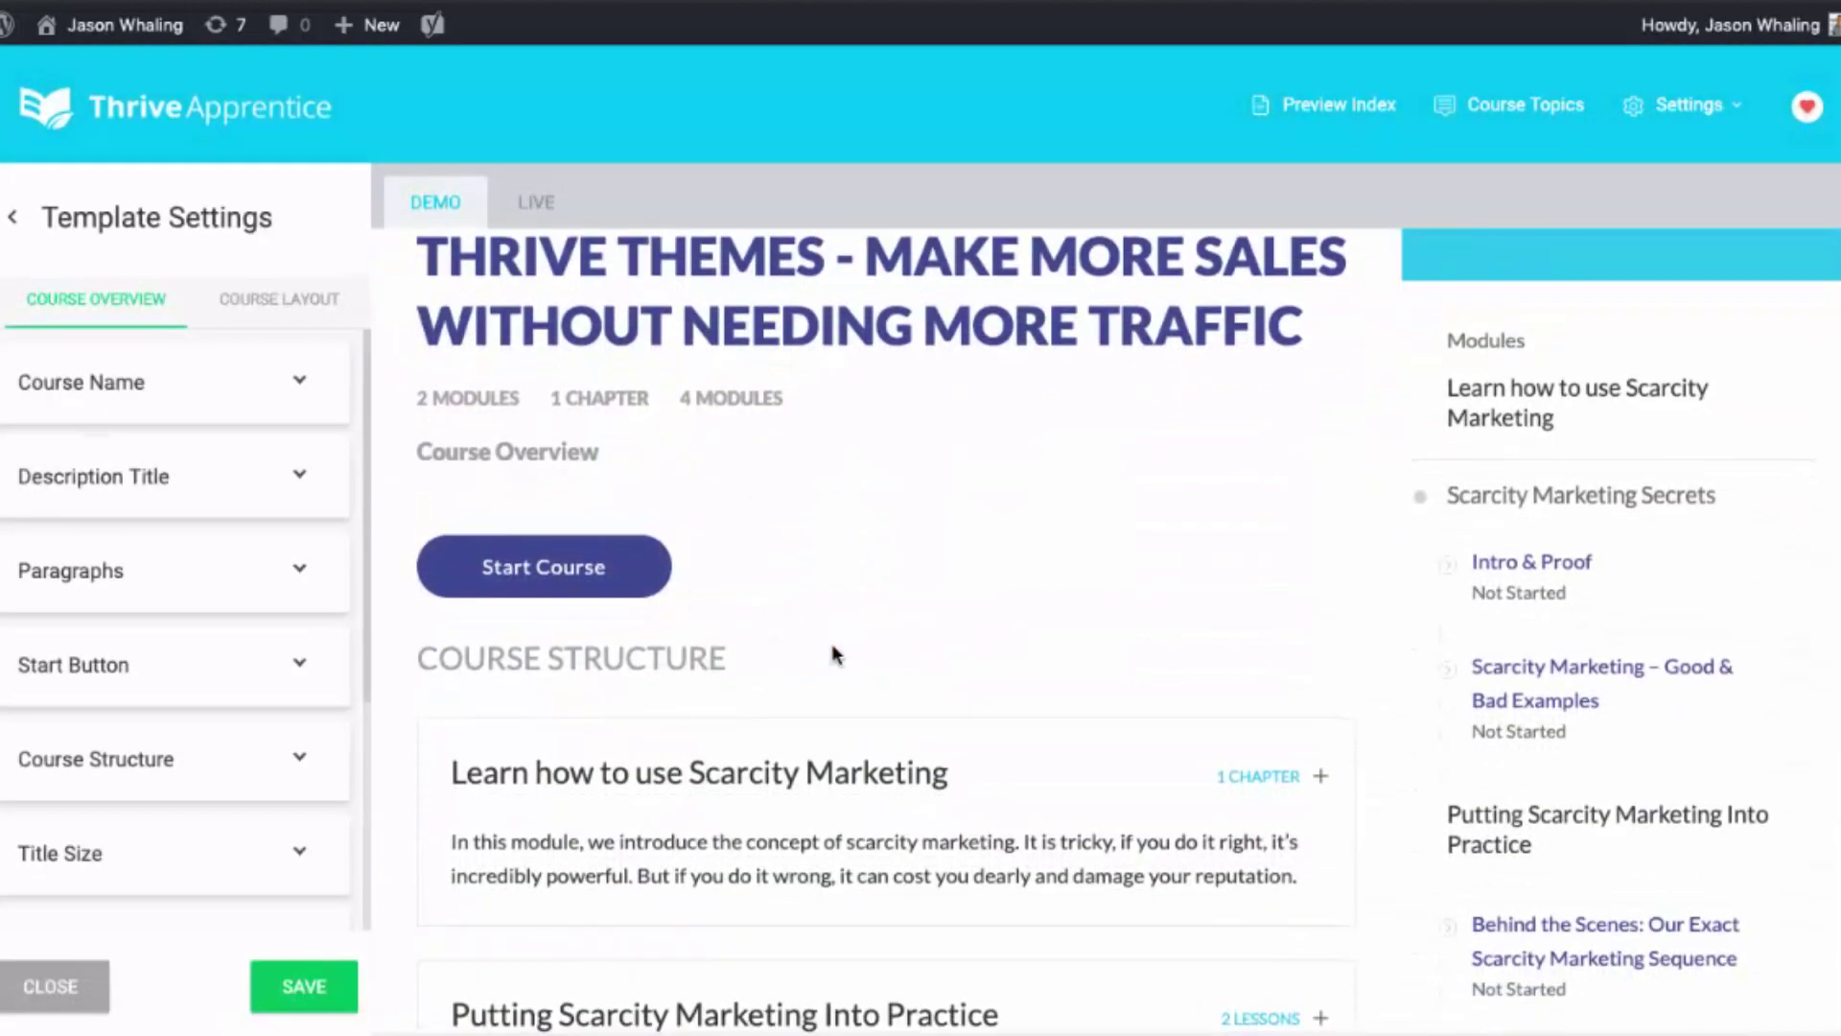
pyautogui.scroll(7, 832, 643)
pyautogui.scroll(-2, 772, 676)
pyautogui.scroll(-3, 771, 676)
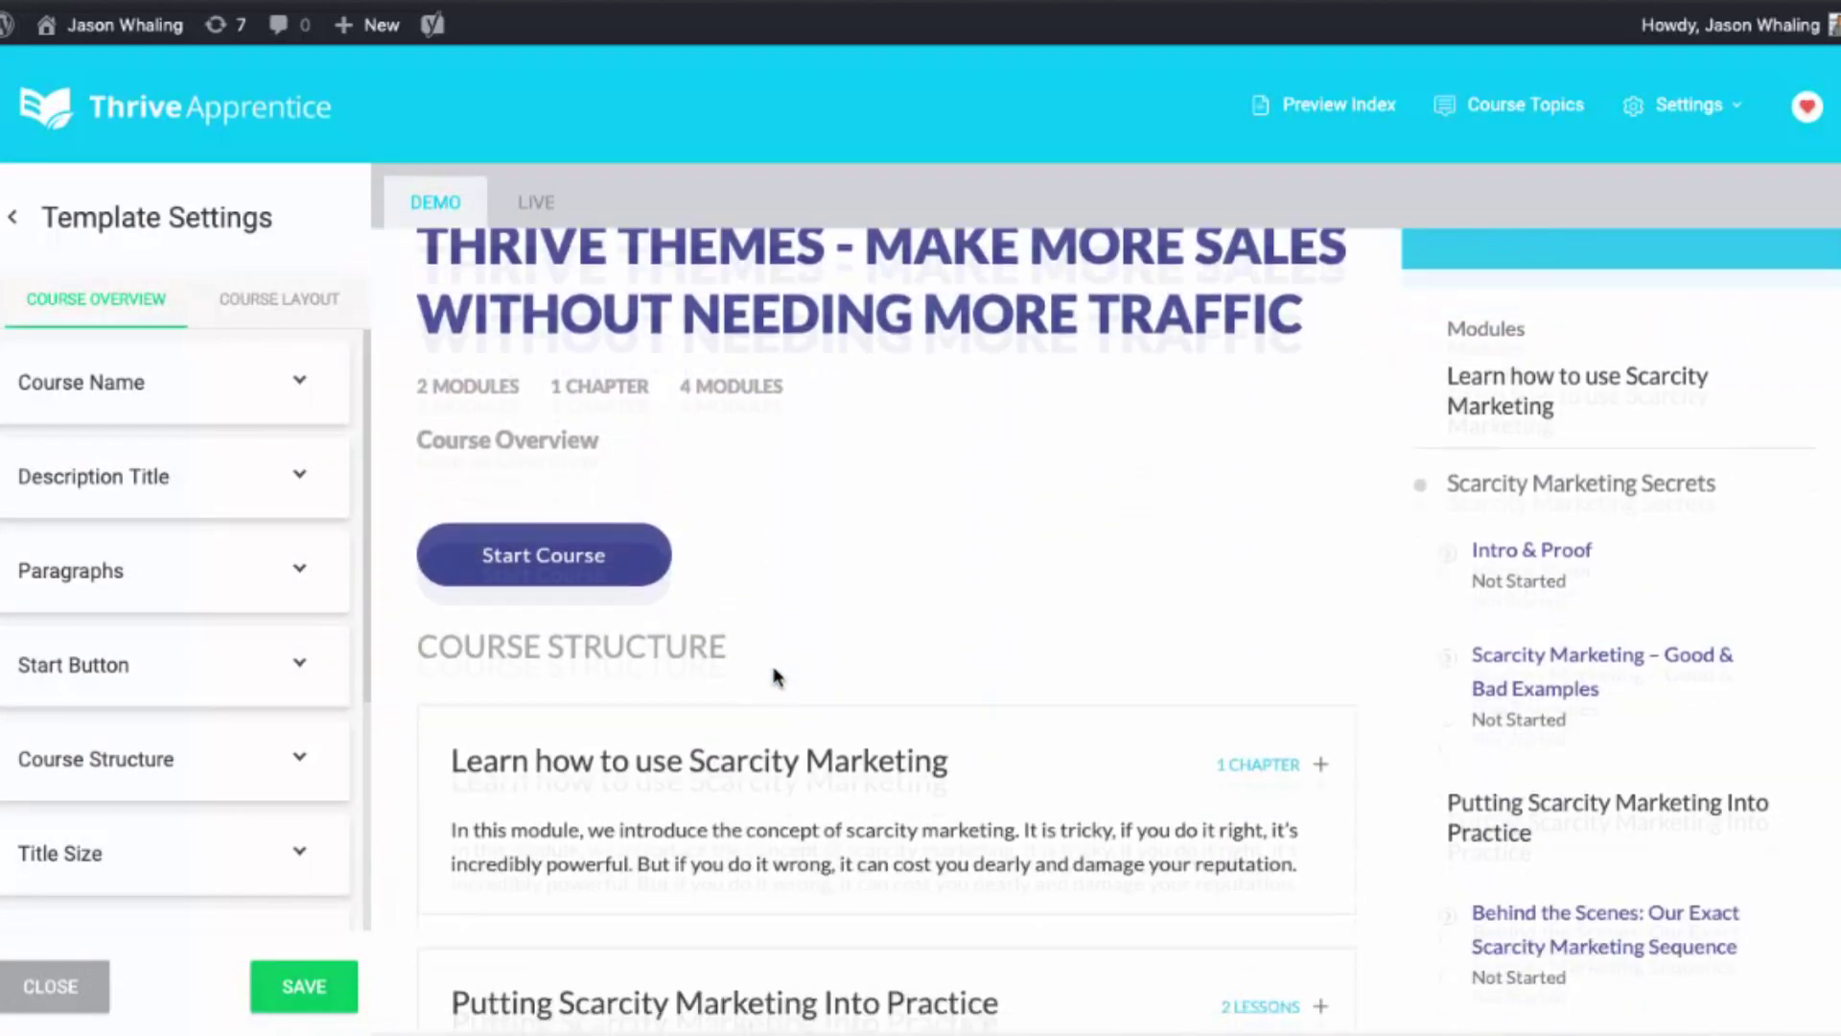
pyautogui.scroll(-2, 773, 677)
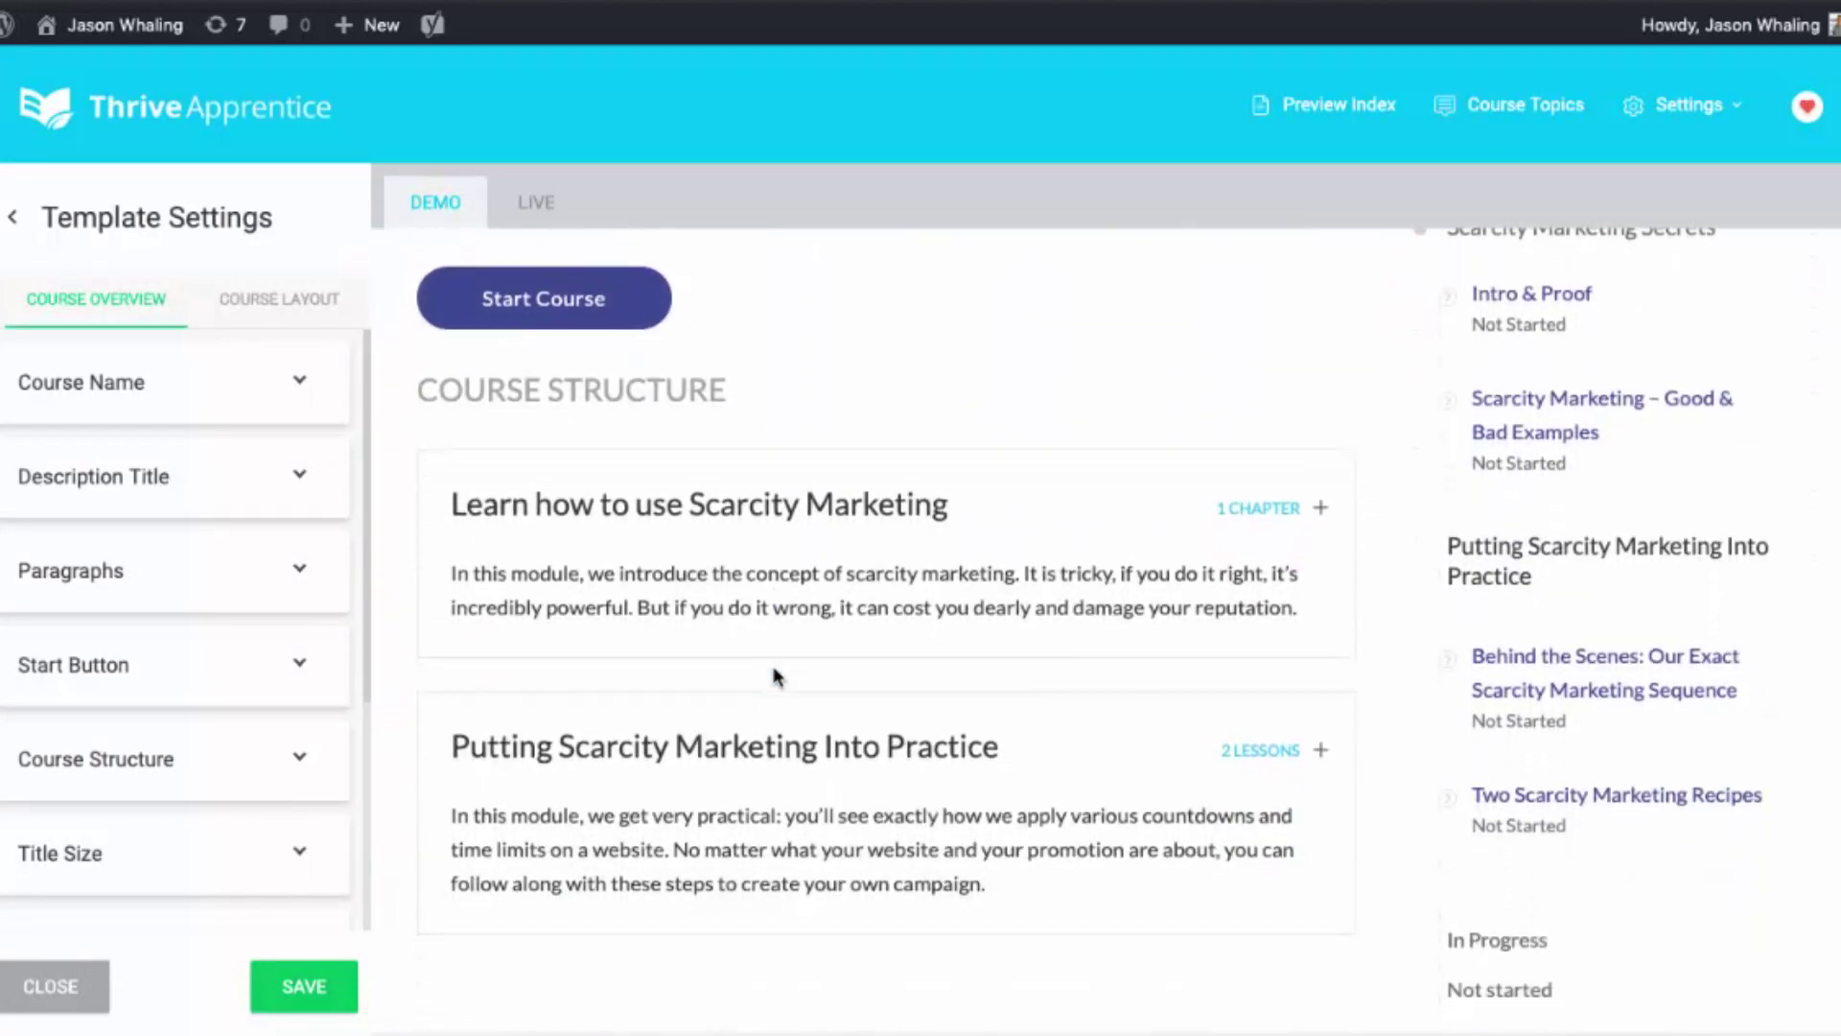
pyautogui.scroll(-1, 168, 618)
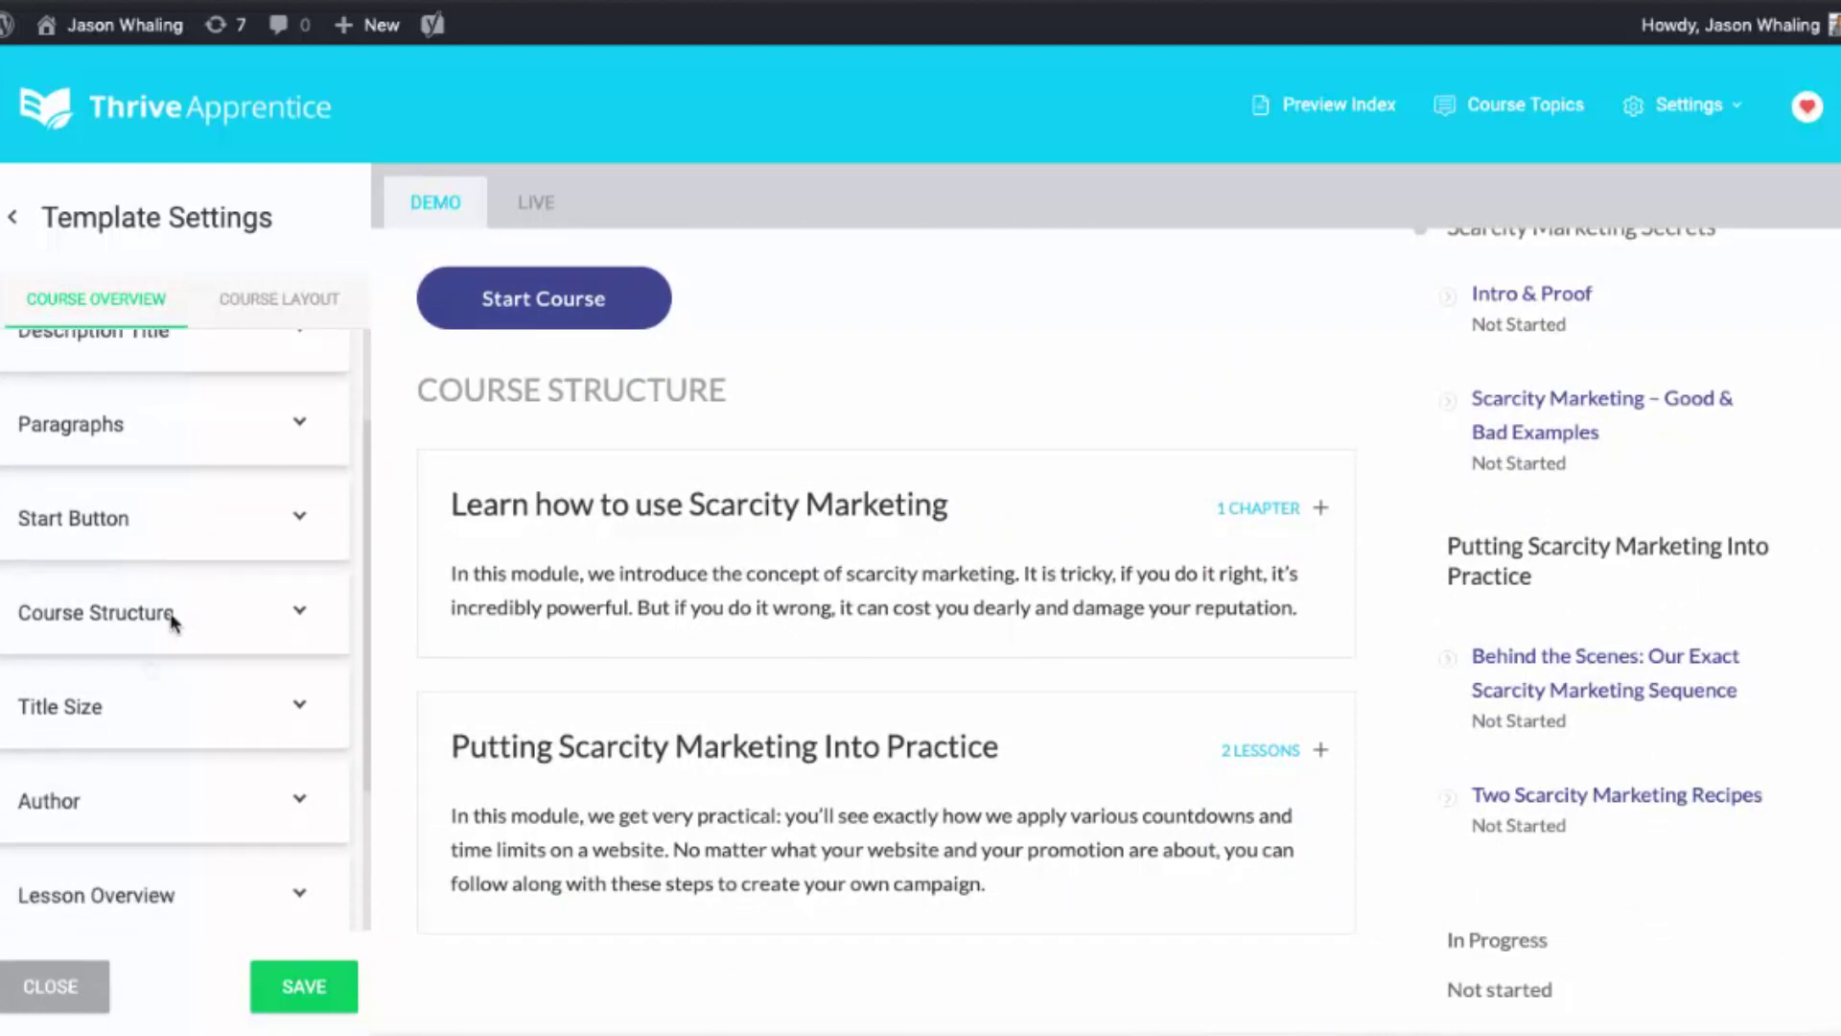
pyautogui.click(172, 623)
pyautogui.scroll(-1, 67, 634)
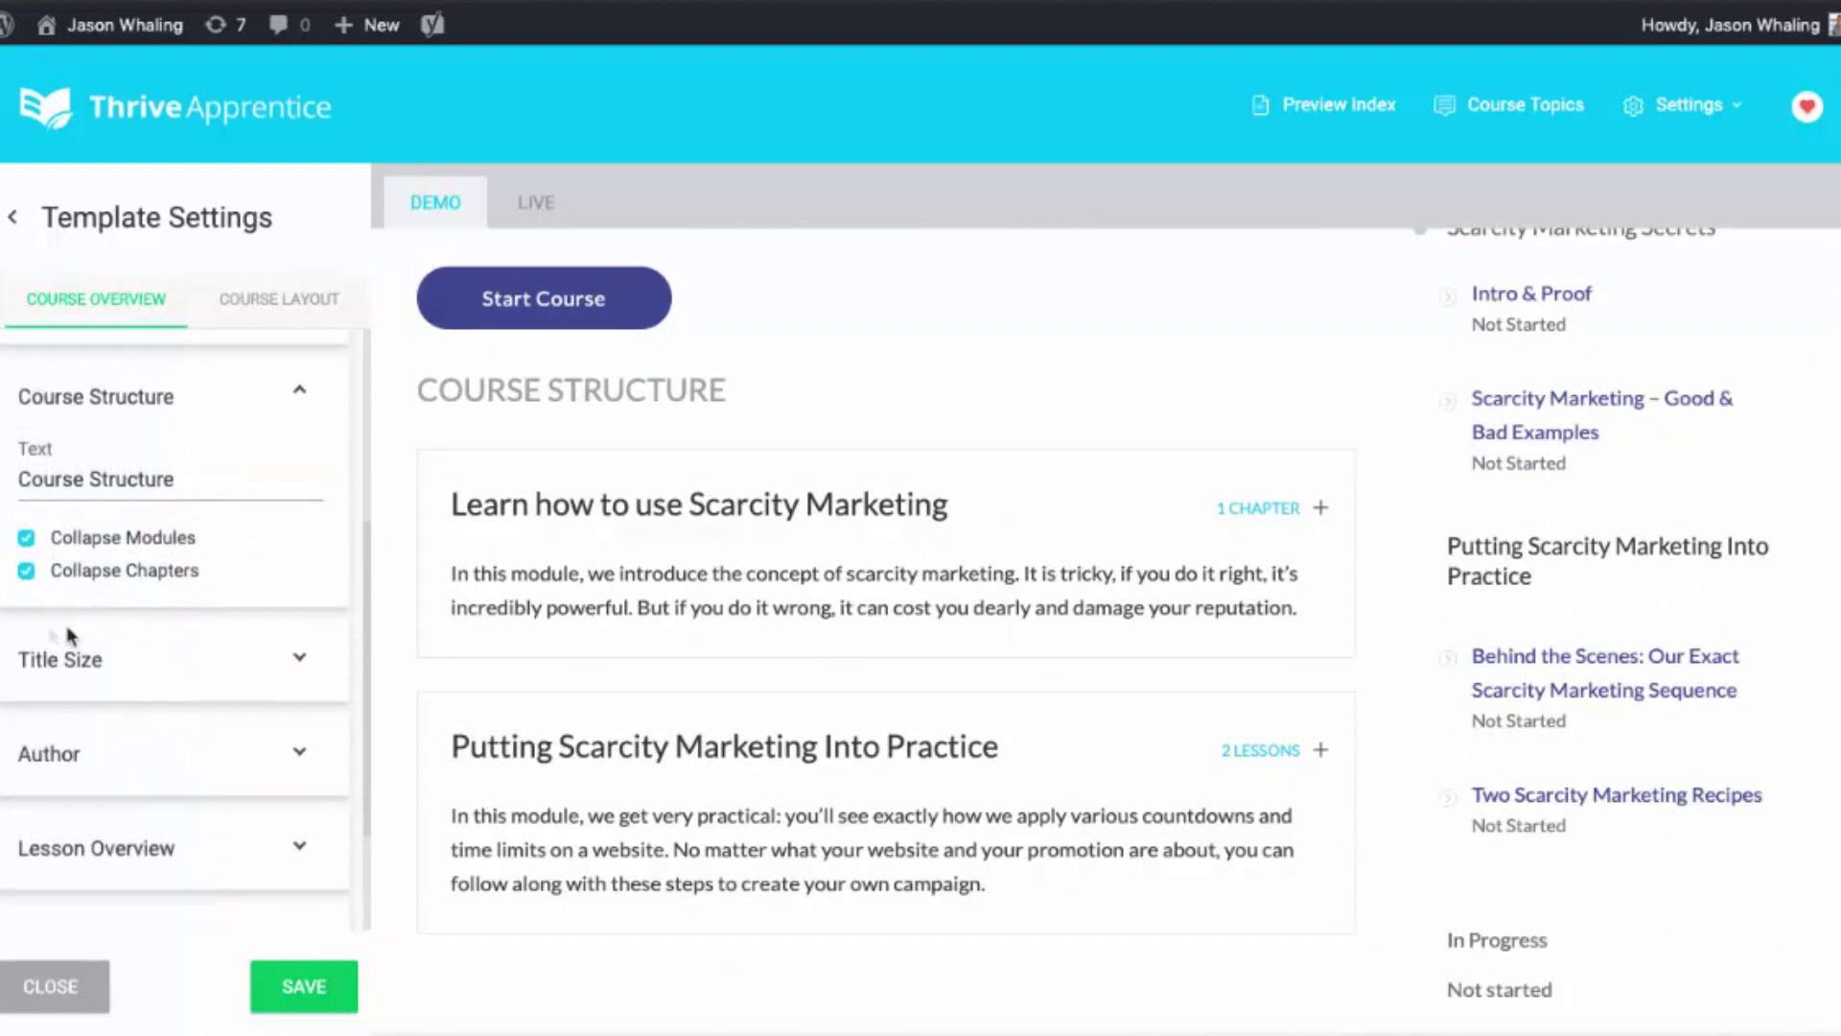
pyautogui.scroll(-1, 197, 710)
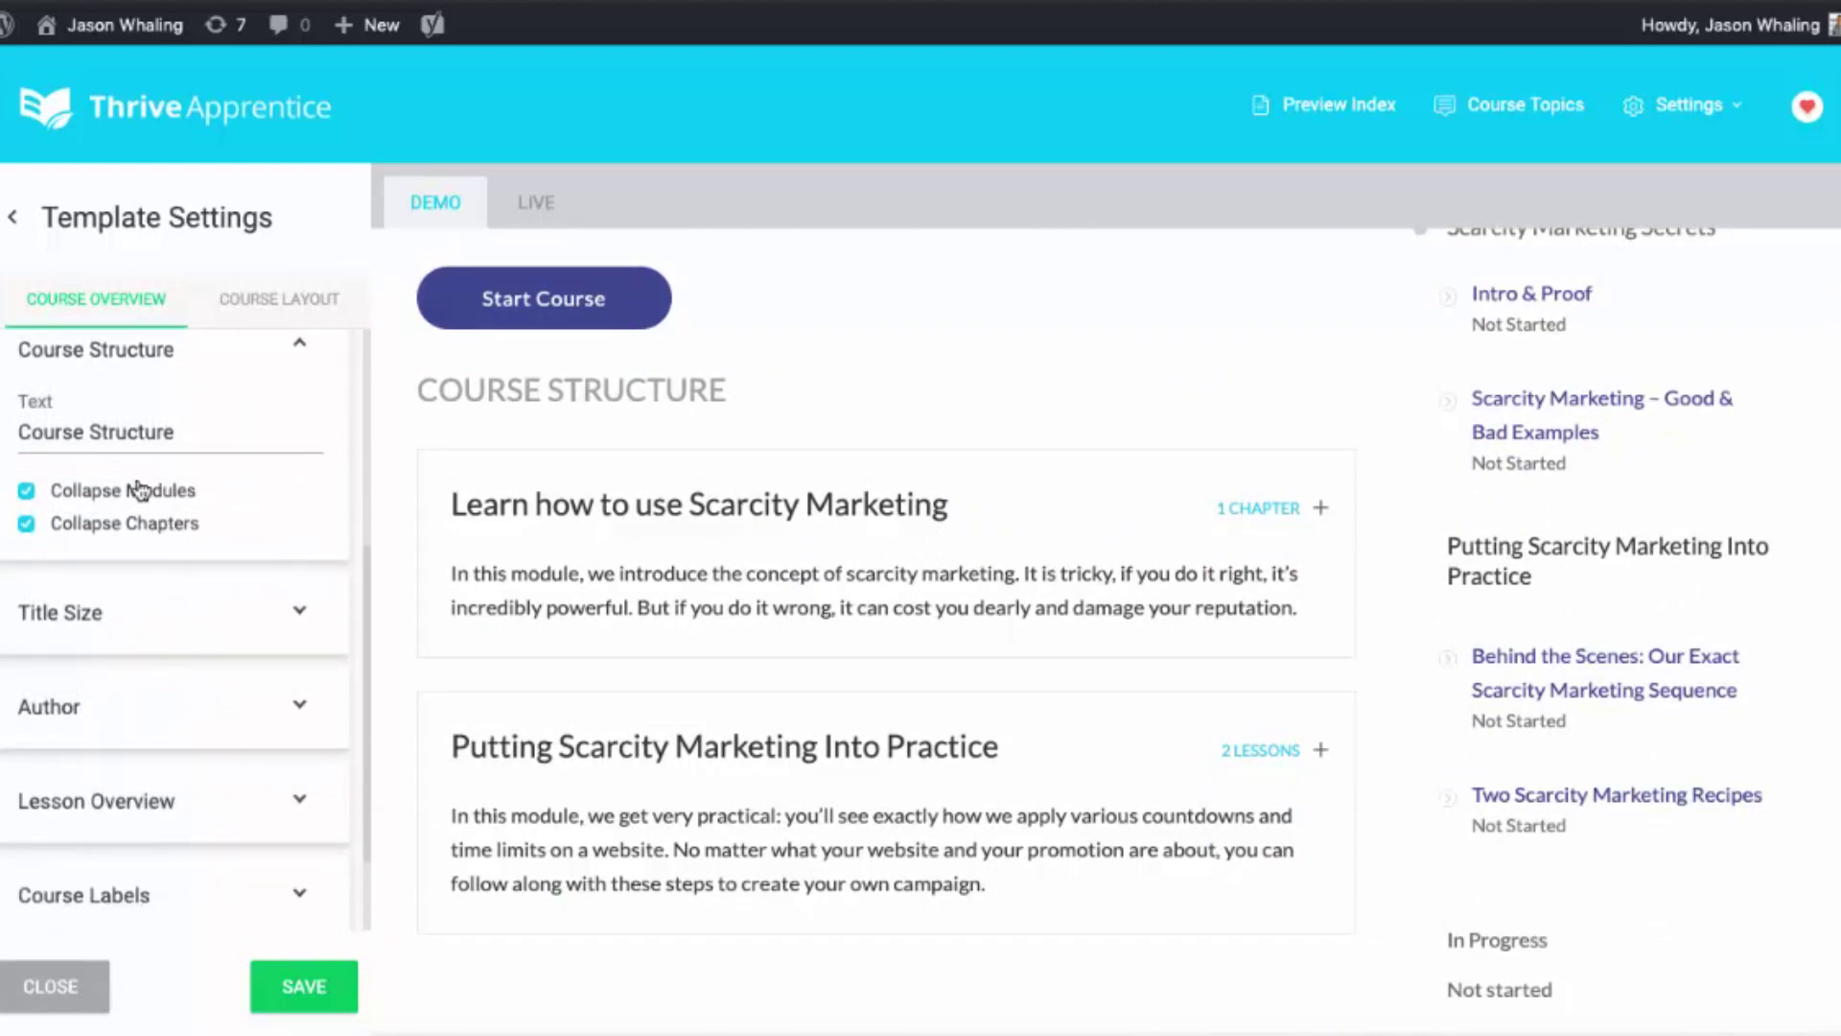
pyautogui.click(102, 531)
pyautogui.click(139, 491)
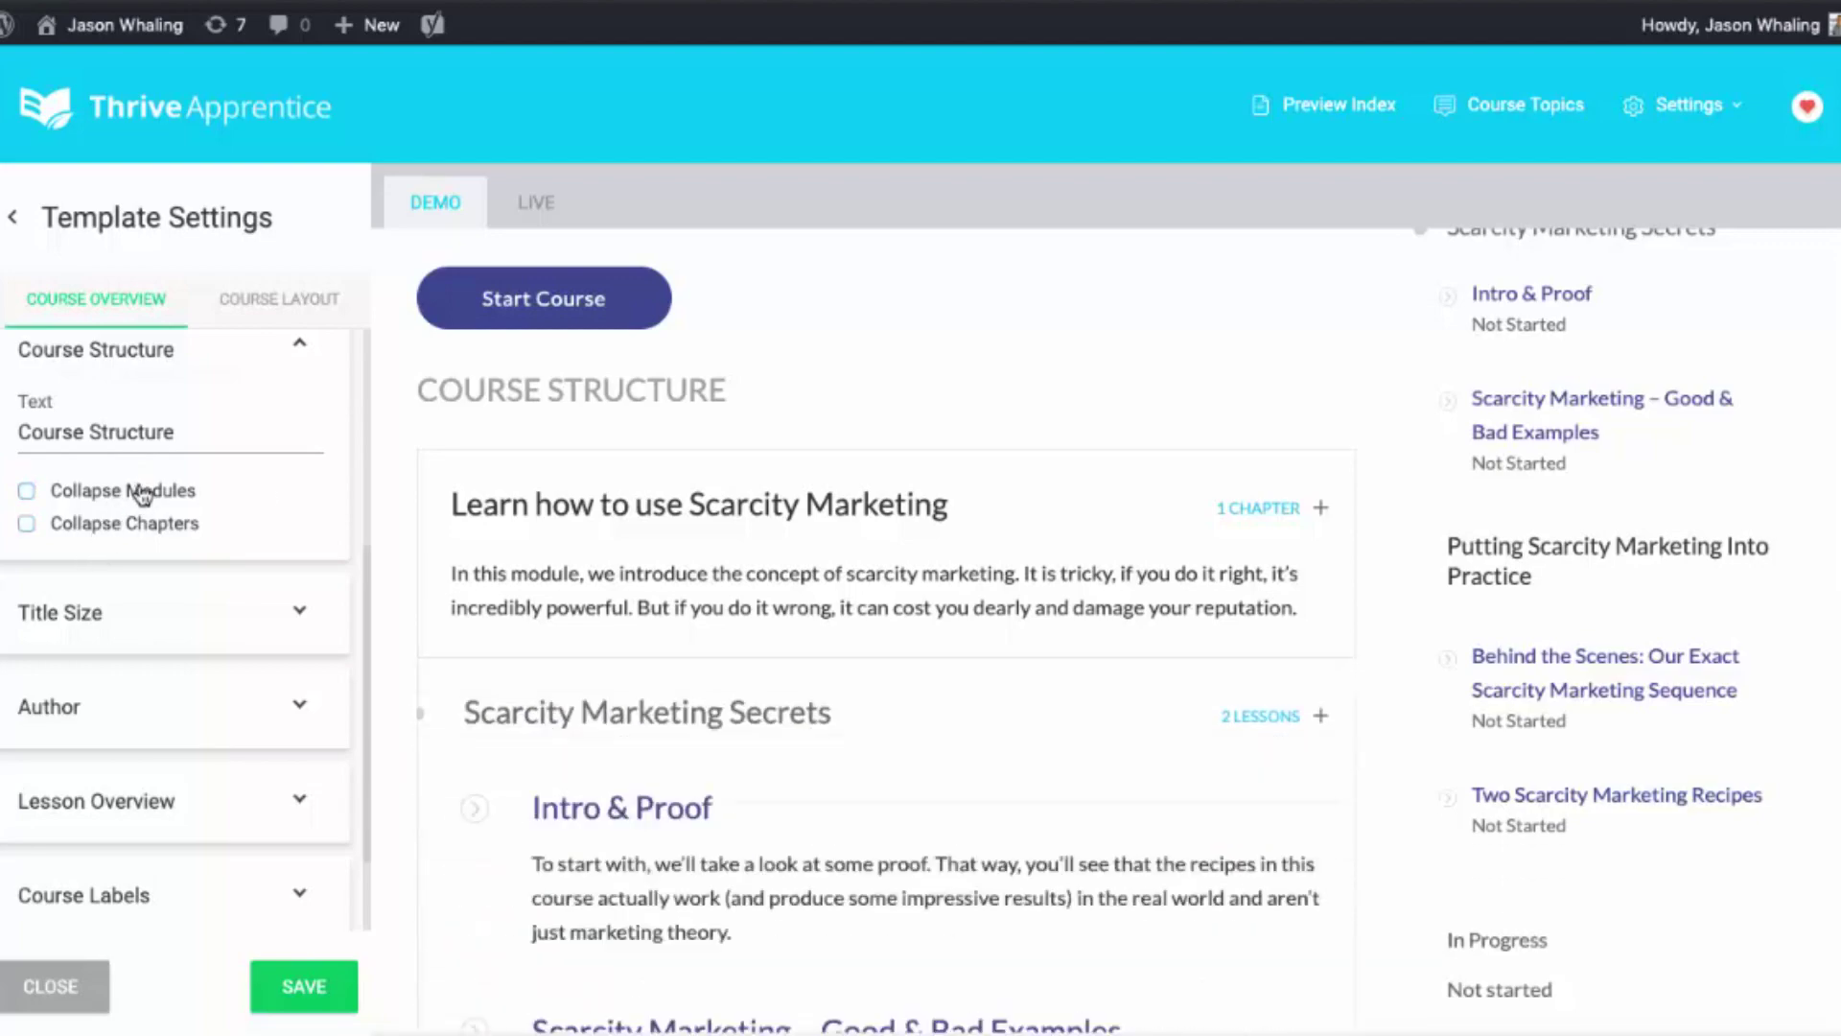
pyautogui.scroll(-5, 1052, 631)
pyautogui.scroll(-2, 1015, 502)
pyautogui.scroll(-2, 844, 605)
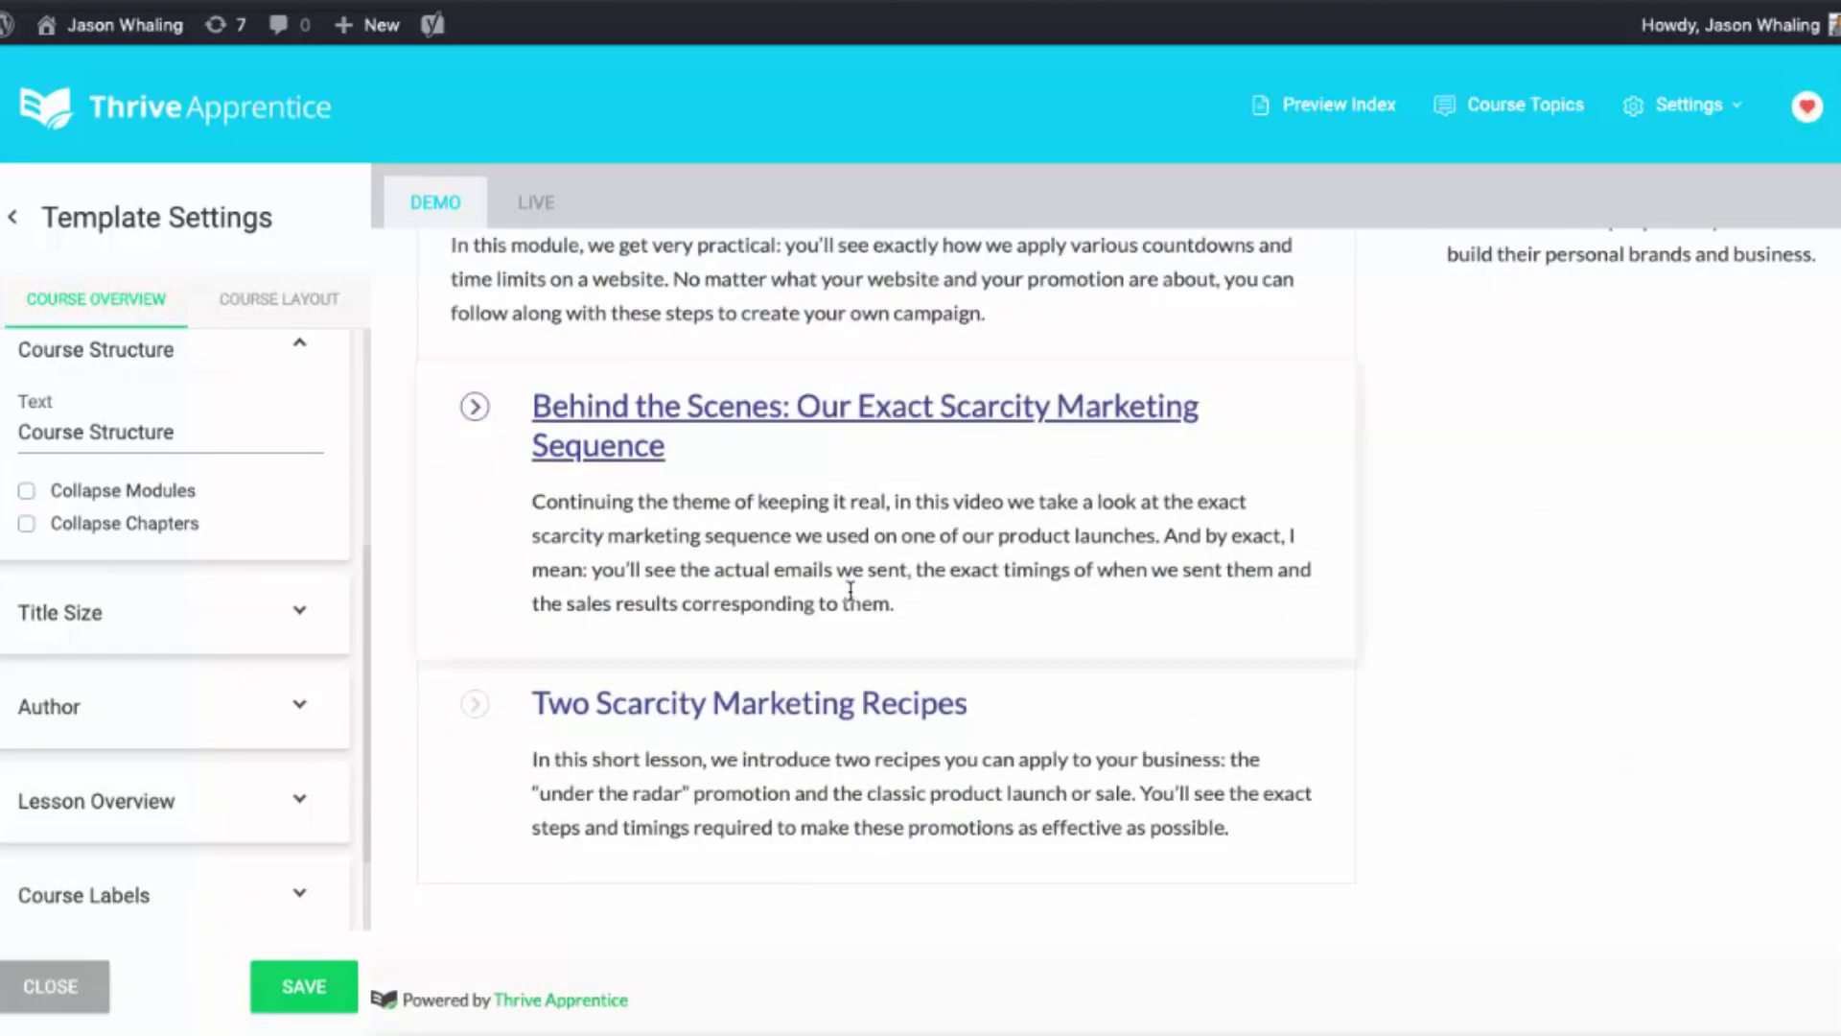
pyautogui.scroll(10, 850, 591)
pyautogui.scroll(5, 851, 592)
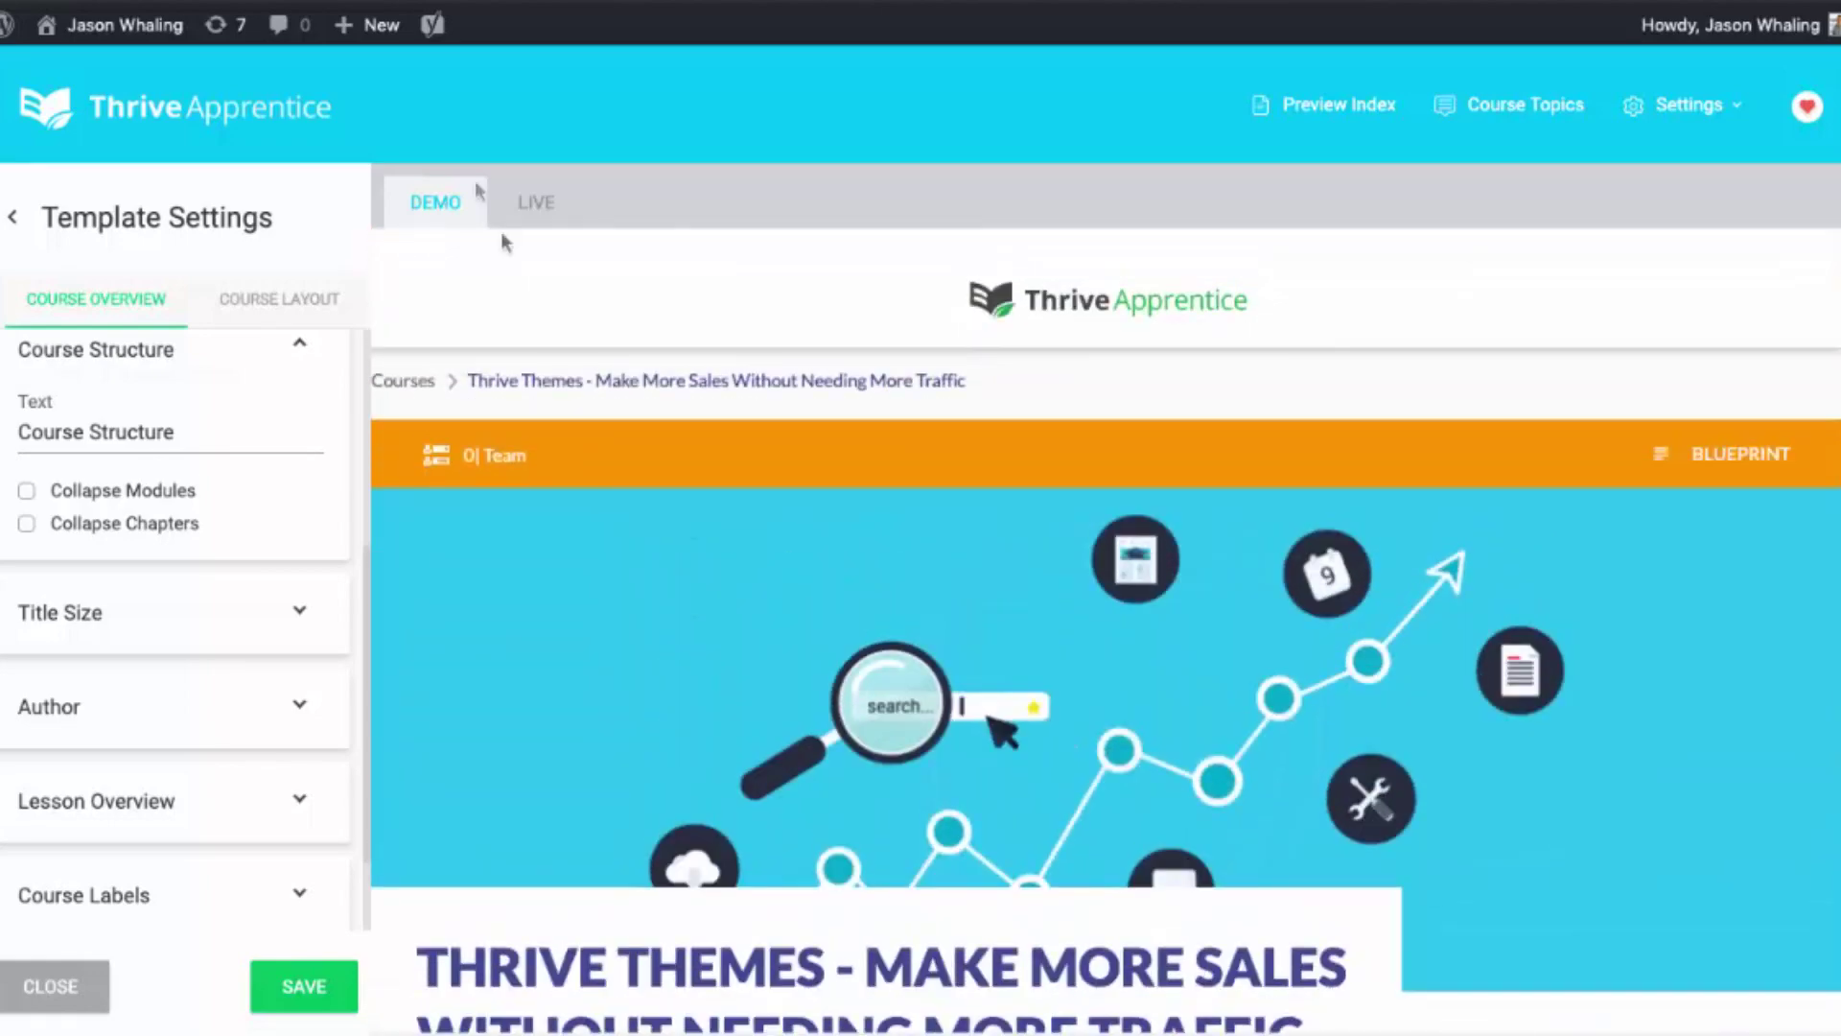
pyautogui.click(536, 203)
pyautogui.scroll(-1, 1041, 594)
pyautogui.scroll(-3, 1039, 593)
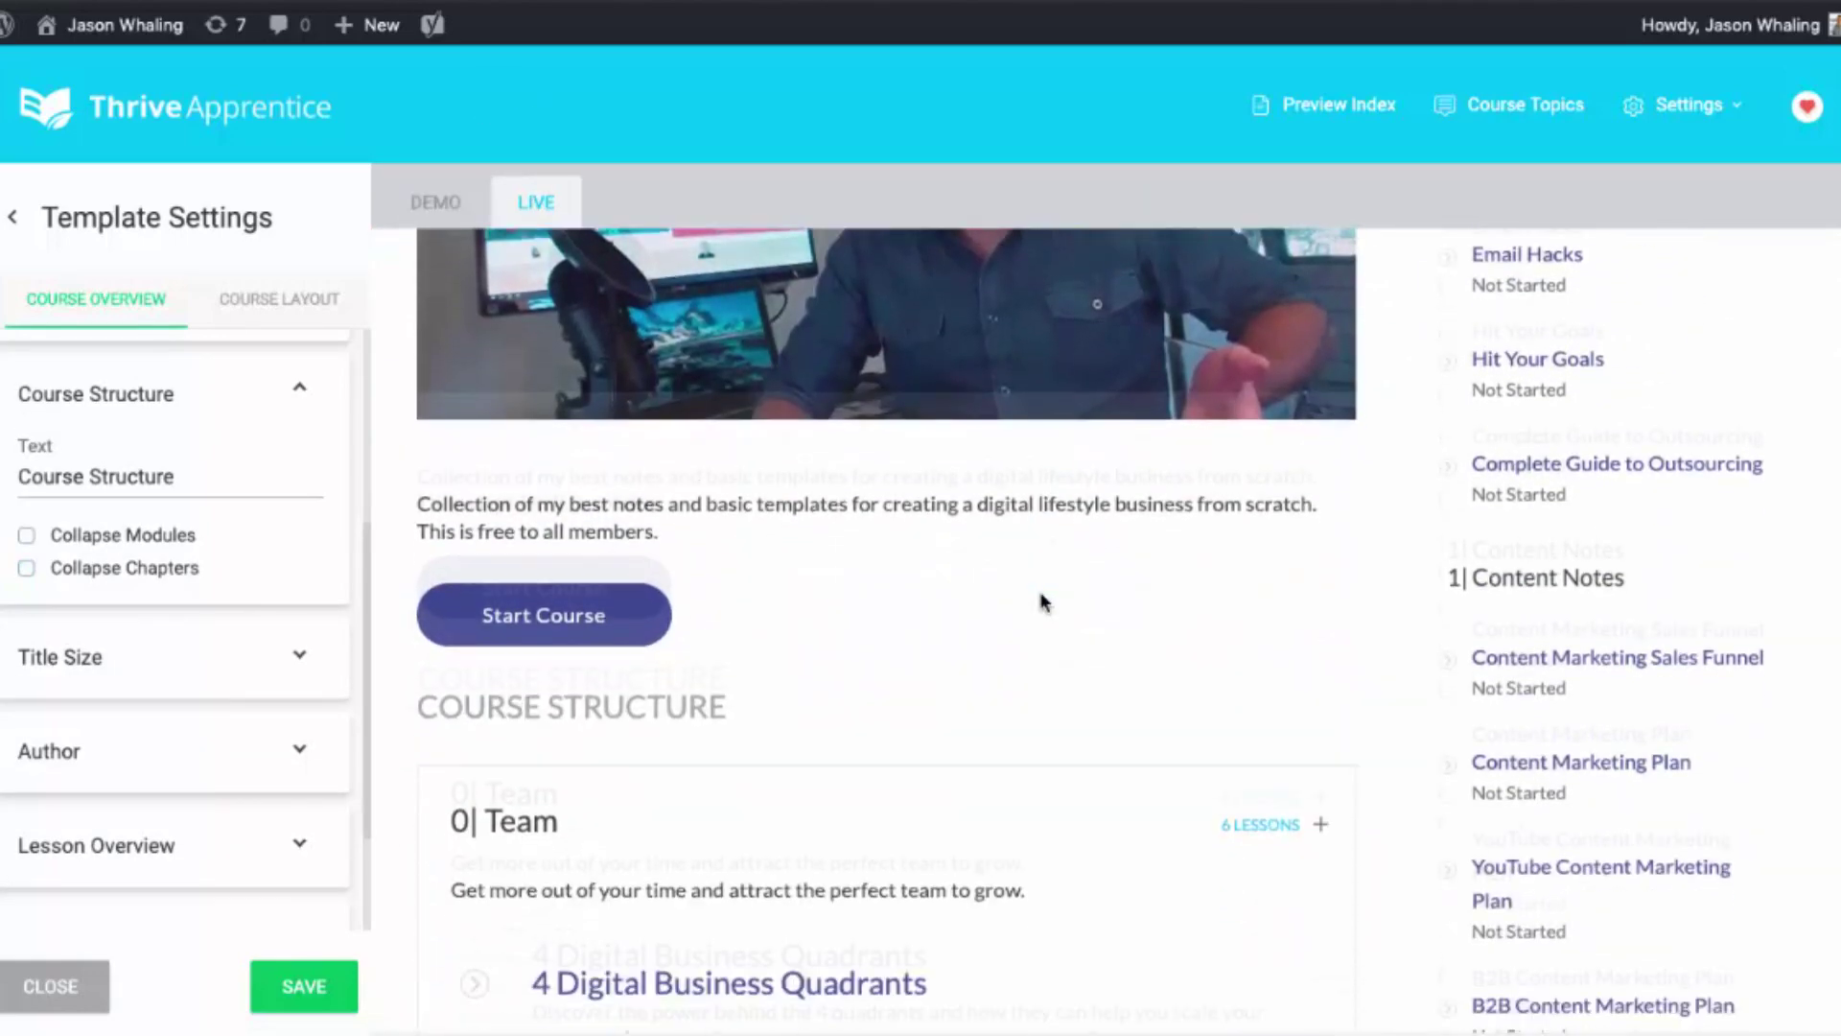
pyautogui.scroll(-4, 1040, 593)
pyautogui.scroll(-2, 1040, 593)
pyautogui.scroll(-5, 1040, 593)
pyautogui.scroll(-3, 1041, 593)
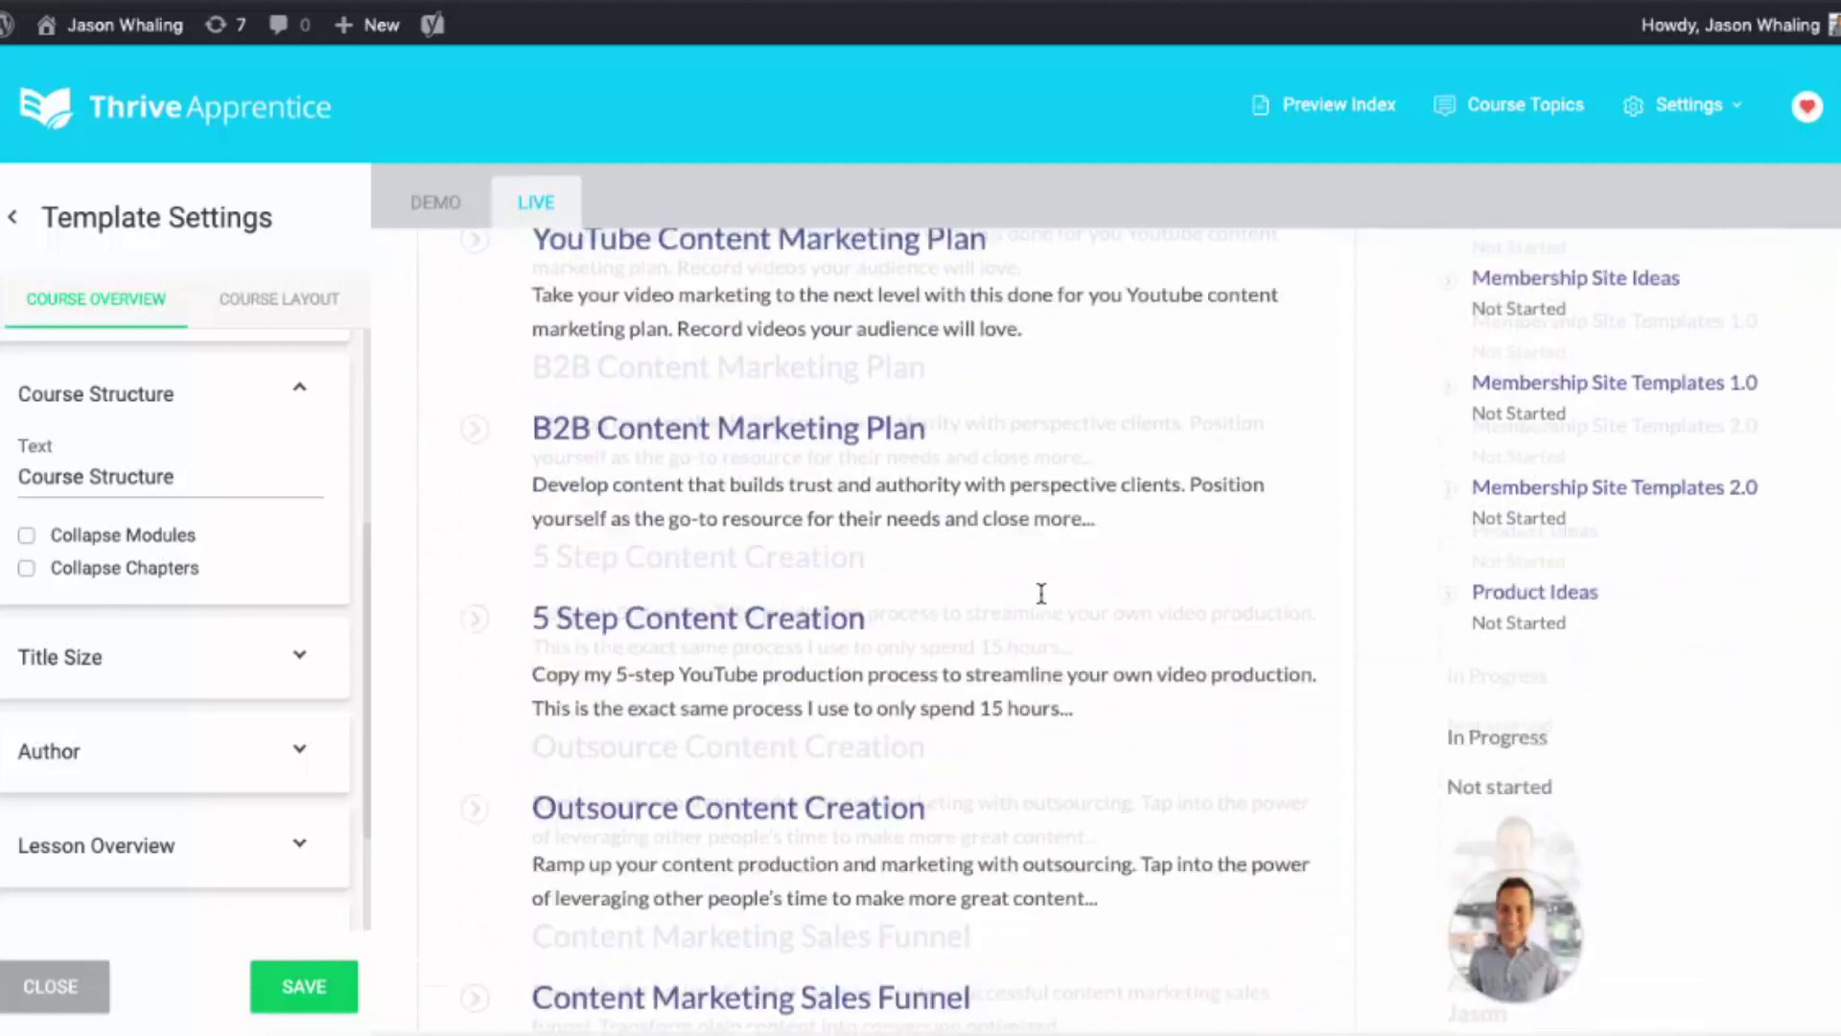
pyautogui.scroll(-4, 1040, 593)
pyautogui.scroll(-5, 1039, 593)
pyautogui.scroll(-5, 1040, 592)
pyautogui.scroll(-5, 1040, 594)
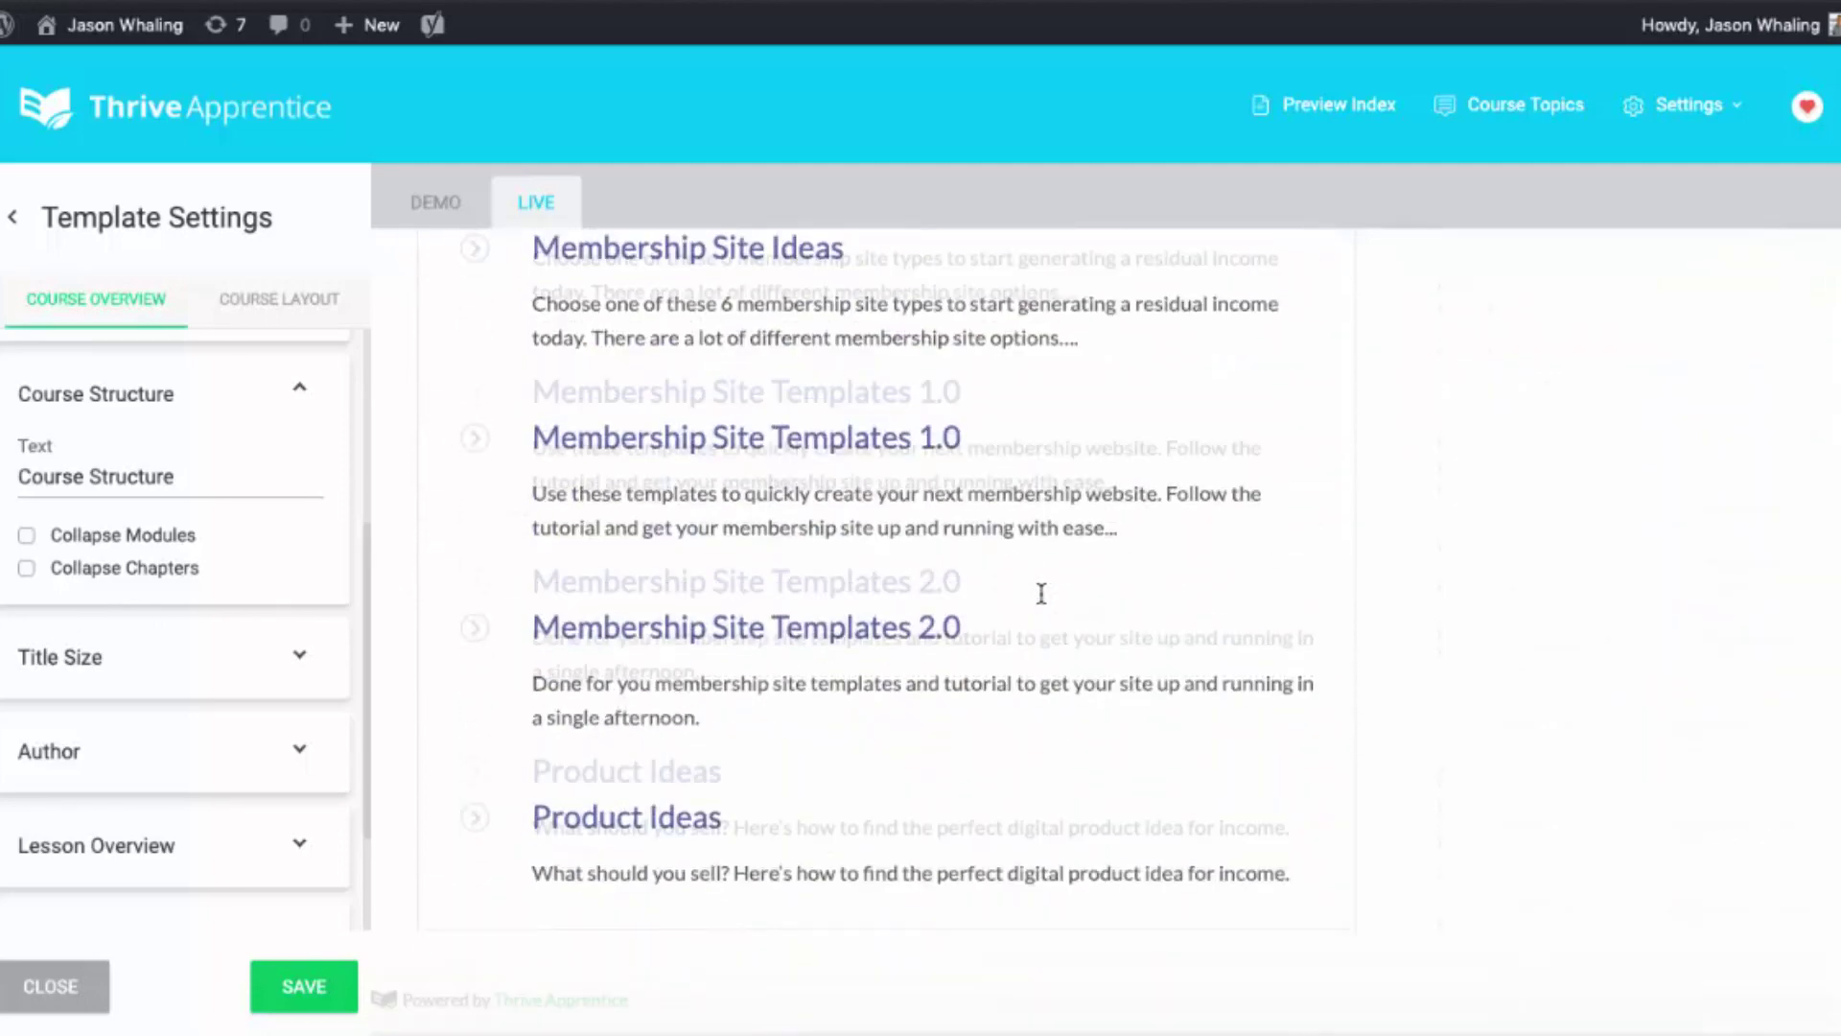
pyautogui.scroll(-2, 1039, 593)
pyautogui.scroll(3, 1041, 601)
pyautogui.scroll(5, 1041, 602)
pyautogui.scroll(5, 1040, 602)
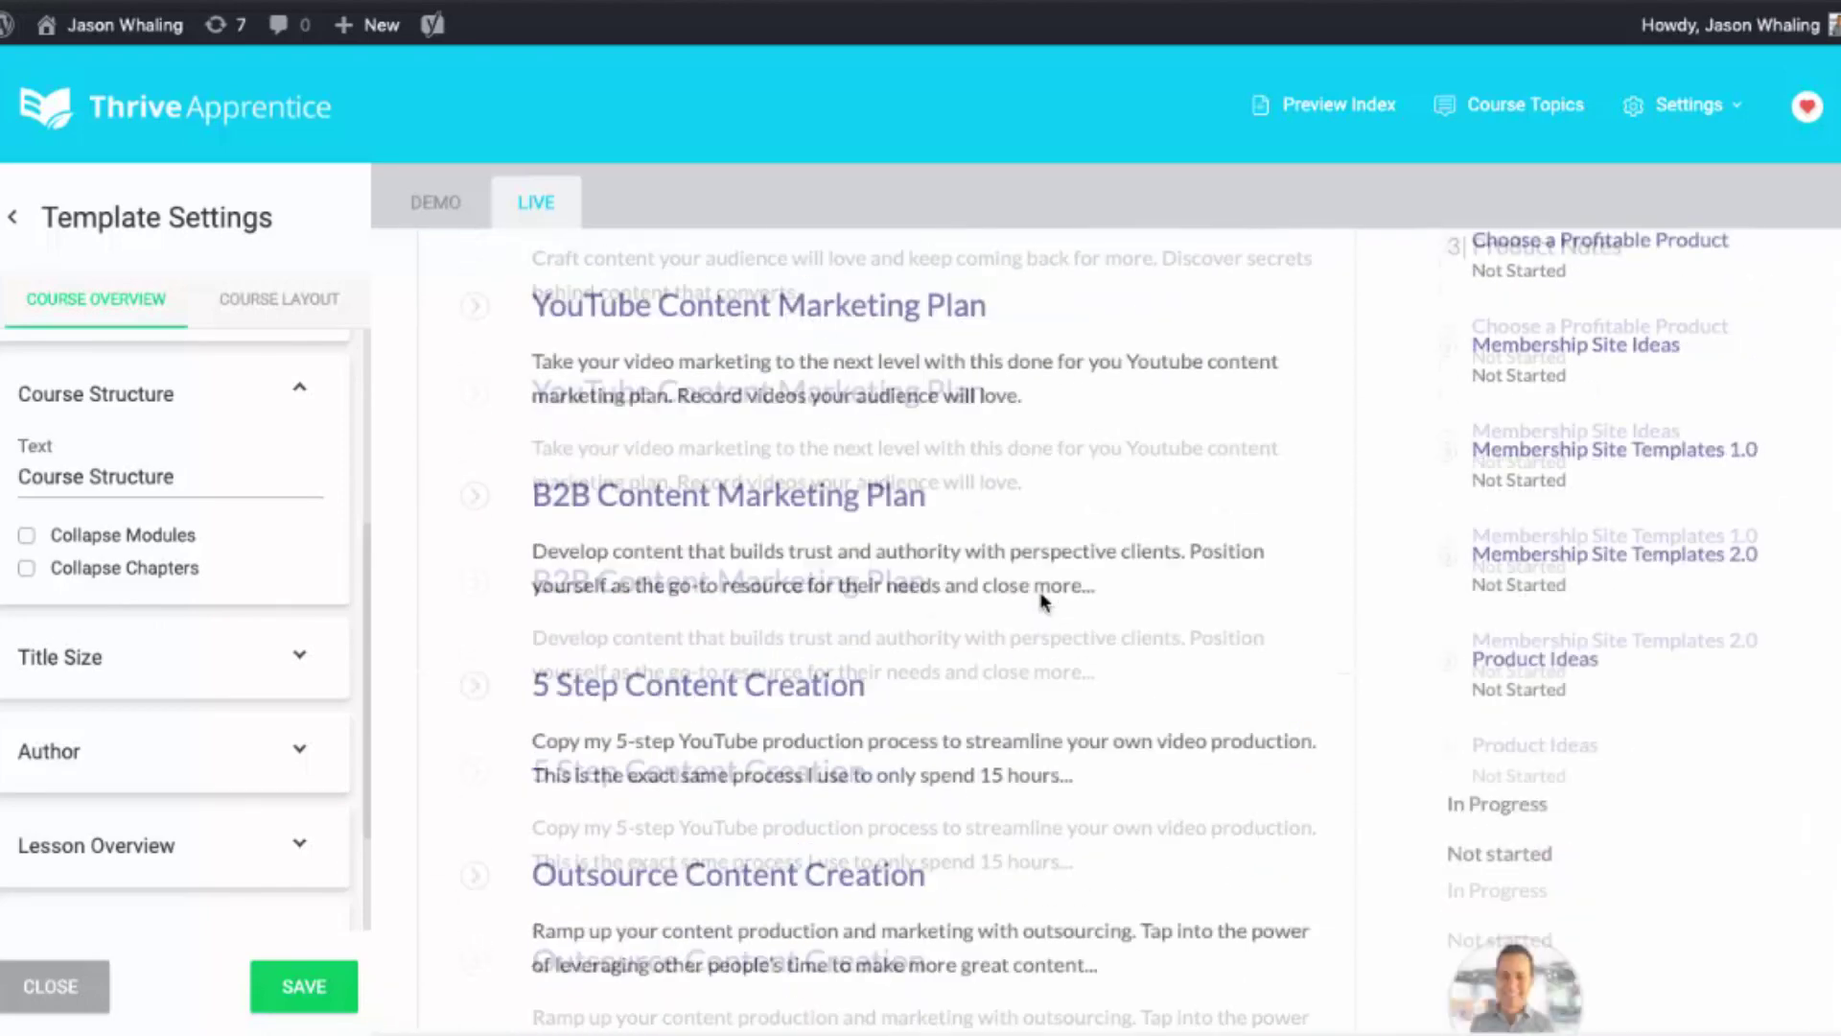
pyautogui.scroll(5, 1041, 602)
pyautogui.scroll(5, 1043, 603)
pyautogui.scroll(3, 1043, 602)
pyautogui.scroll(3, 1043, 601)
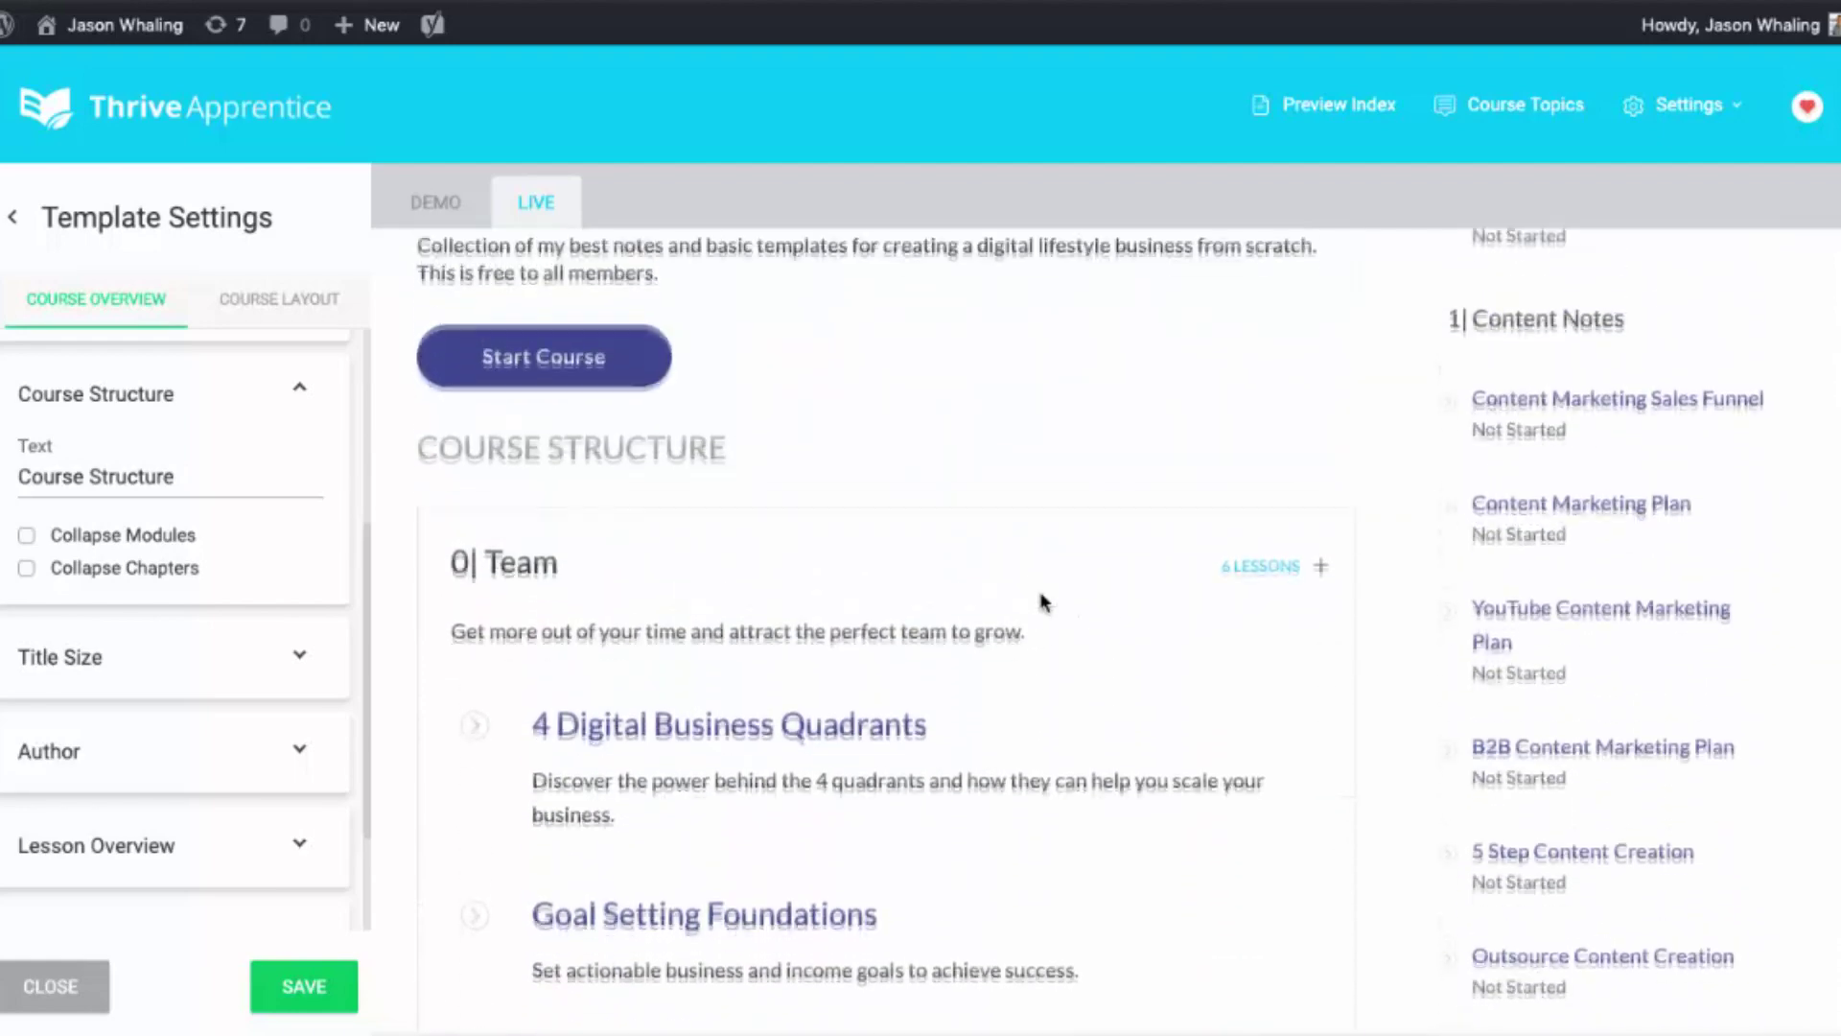
pyautogui.scroll(-2, 1043, 603)
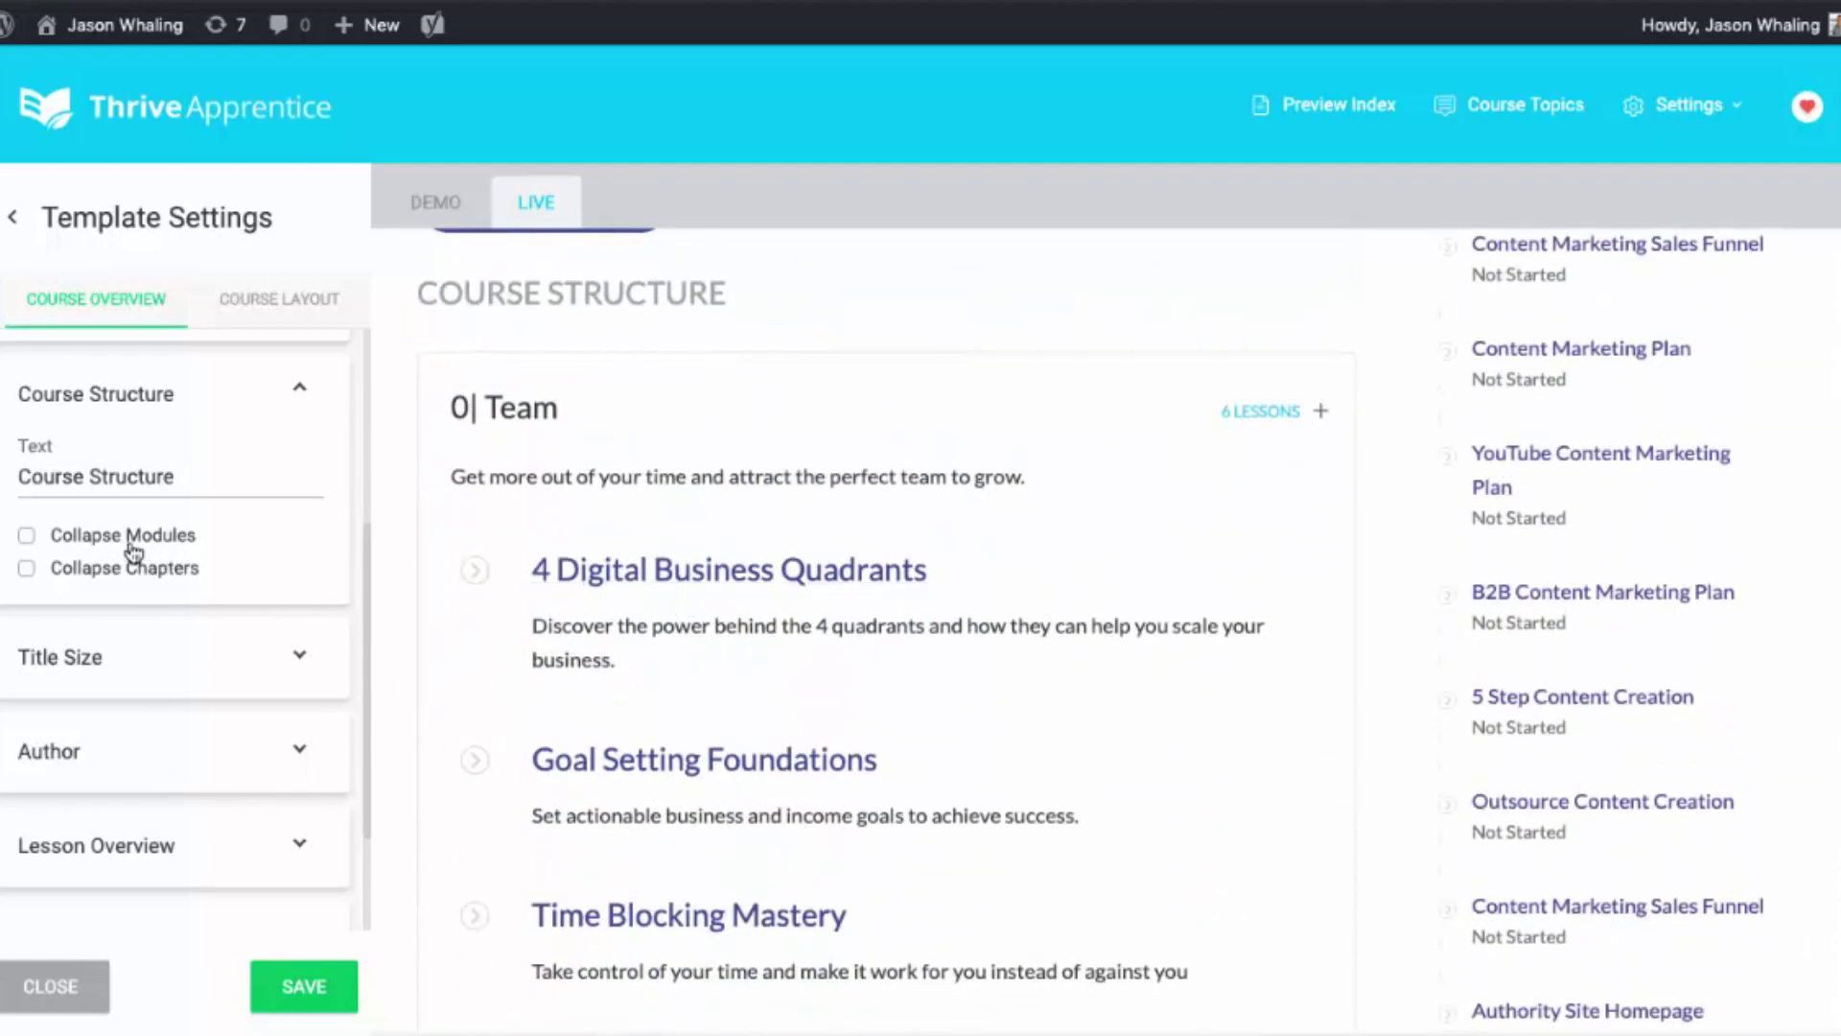
# - Recheck Collapse Modules and Collapse Chapters and test expanding/collapsing the 0| Team module
pyautogui.click(90, 542)
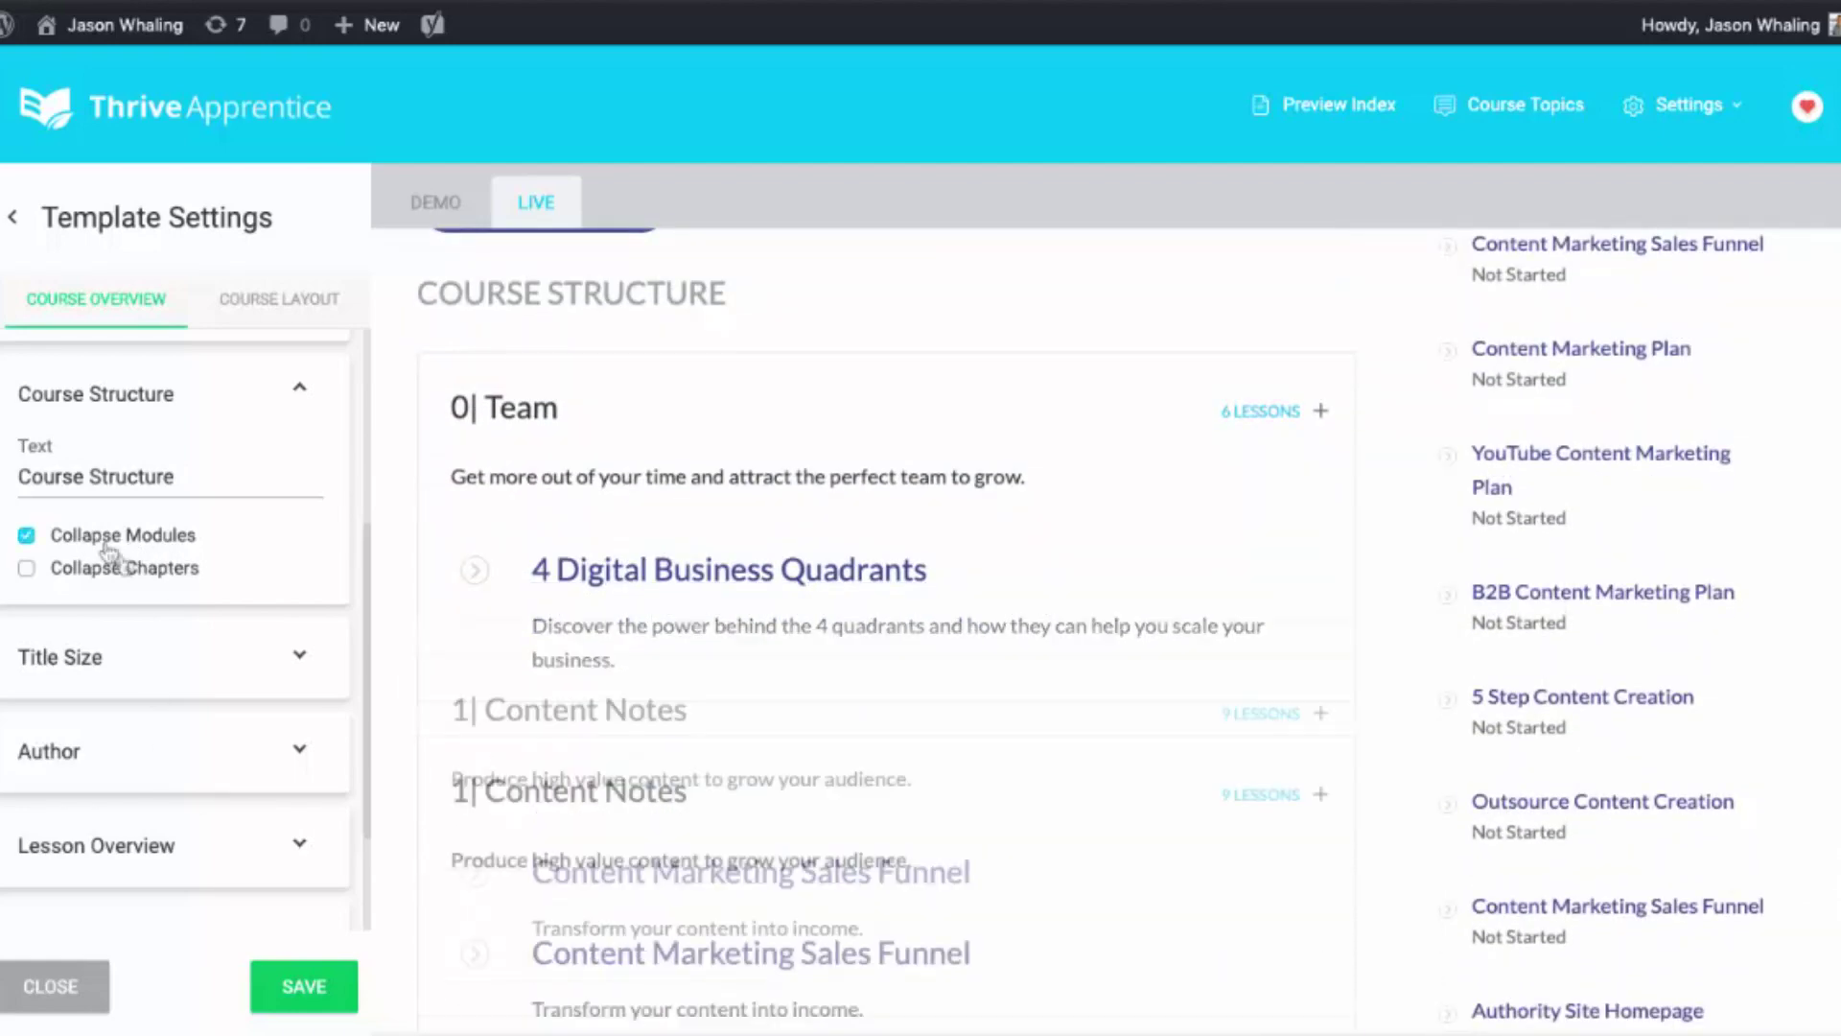
pyautogui.click(146, 578)
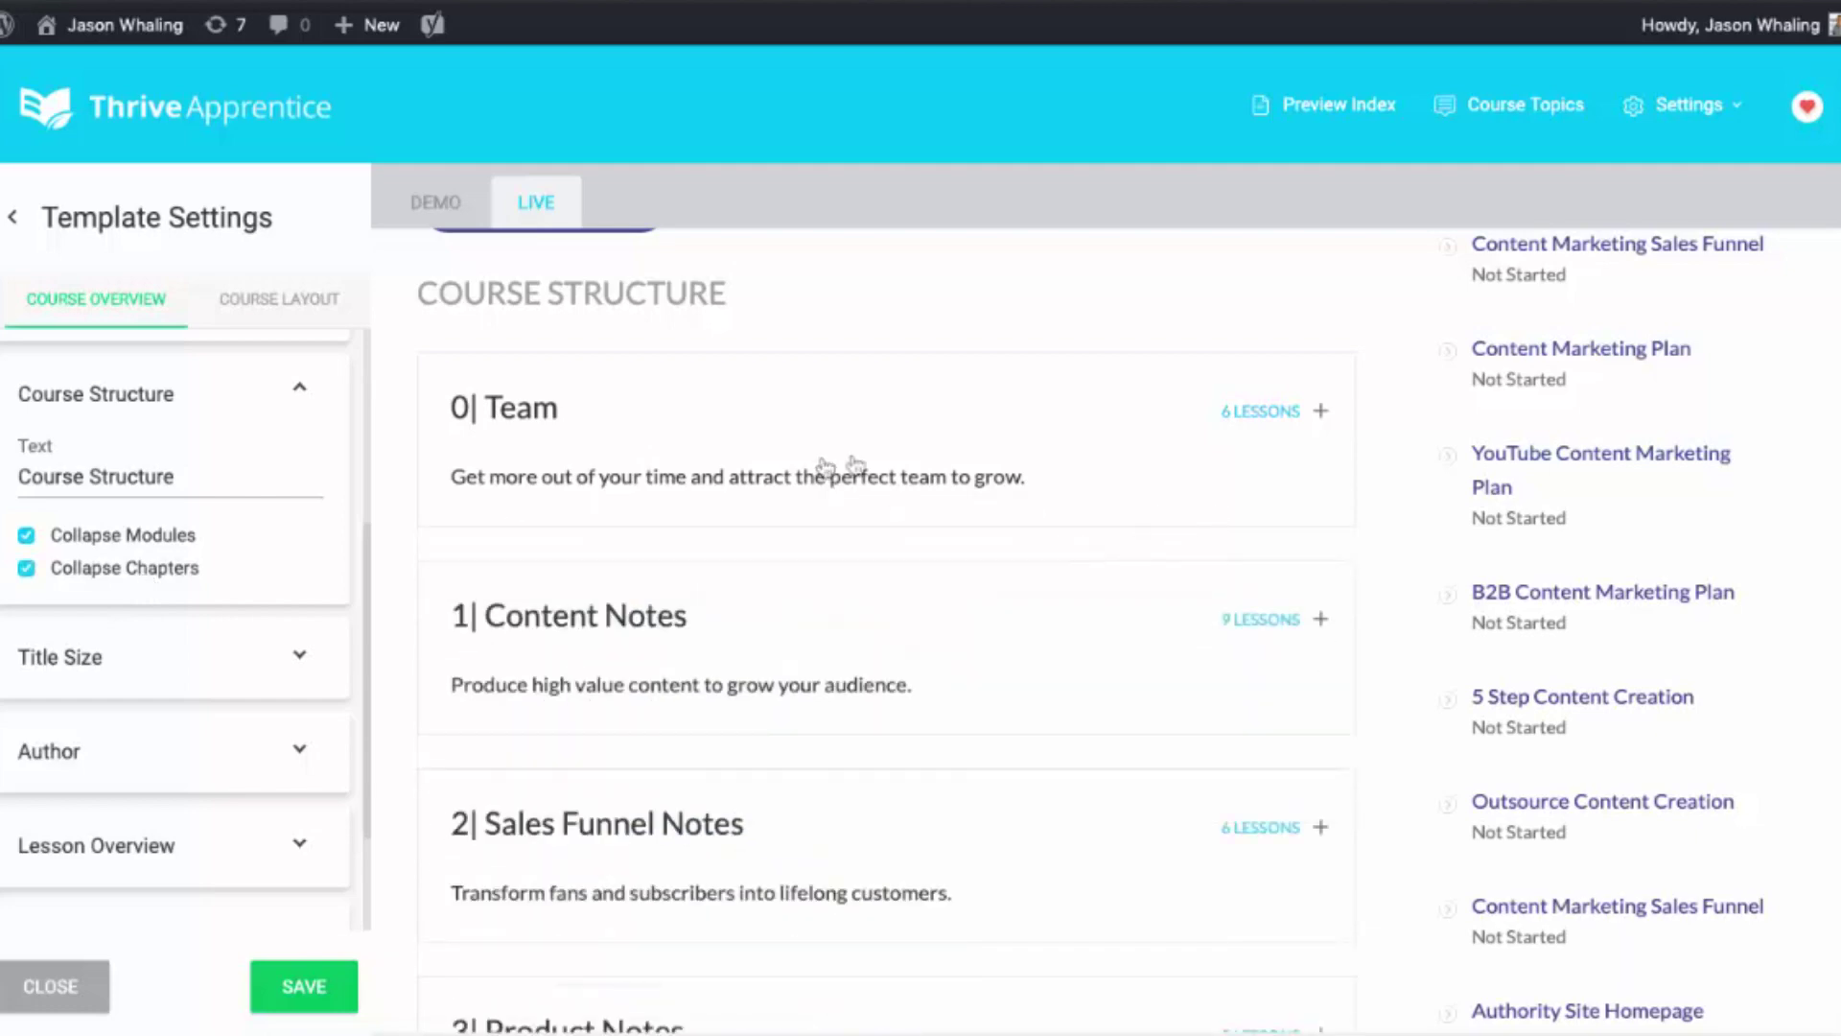
pyautogui.scroll(-2, 1000, 454)
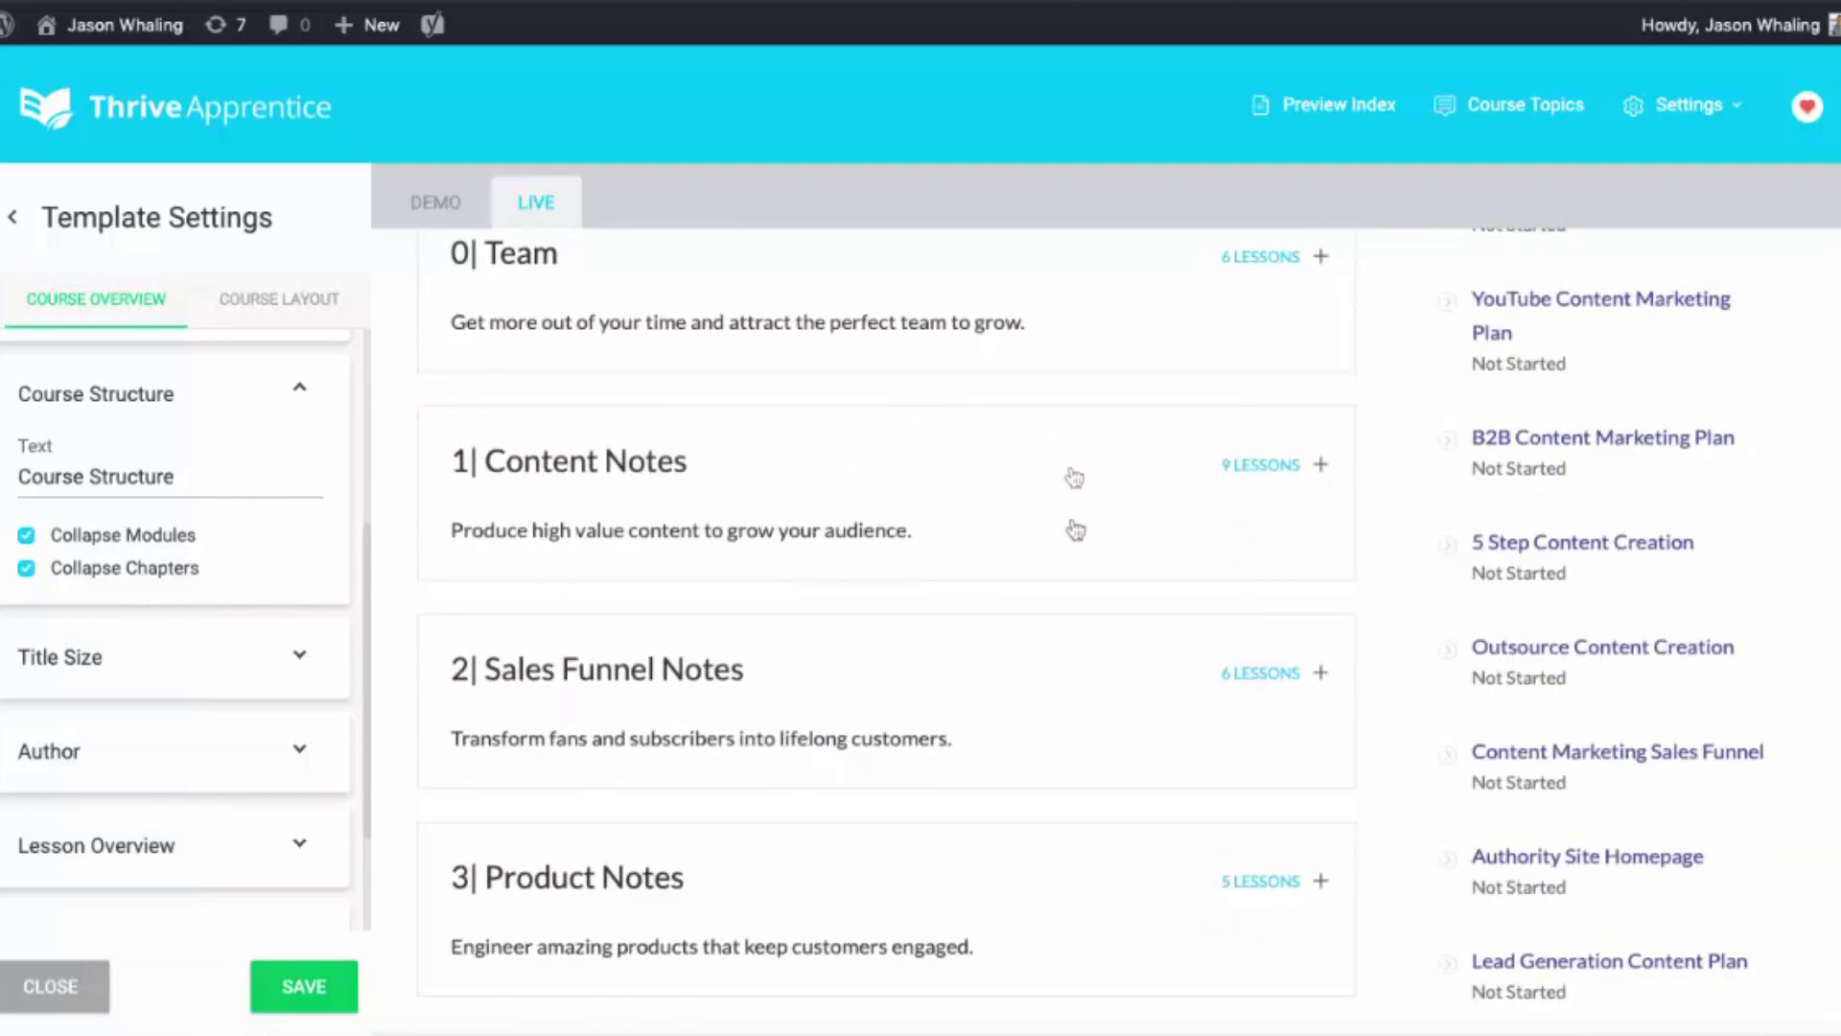
pyautogui.scroll(1, 937, 481)
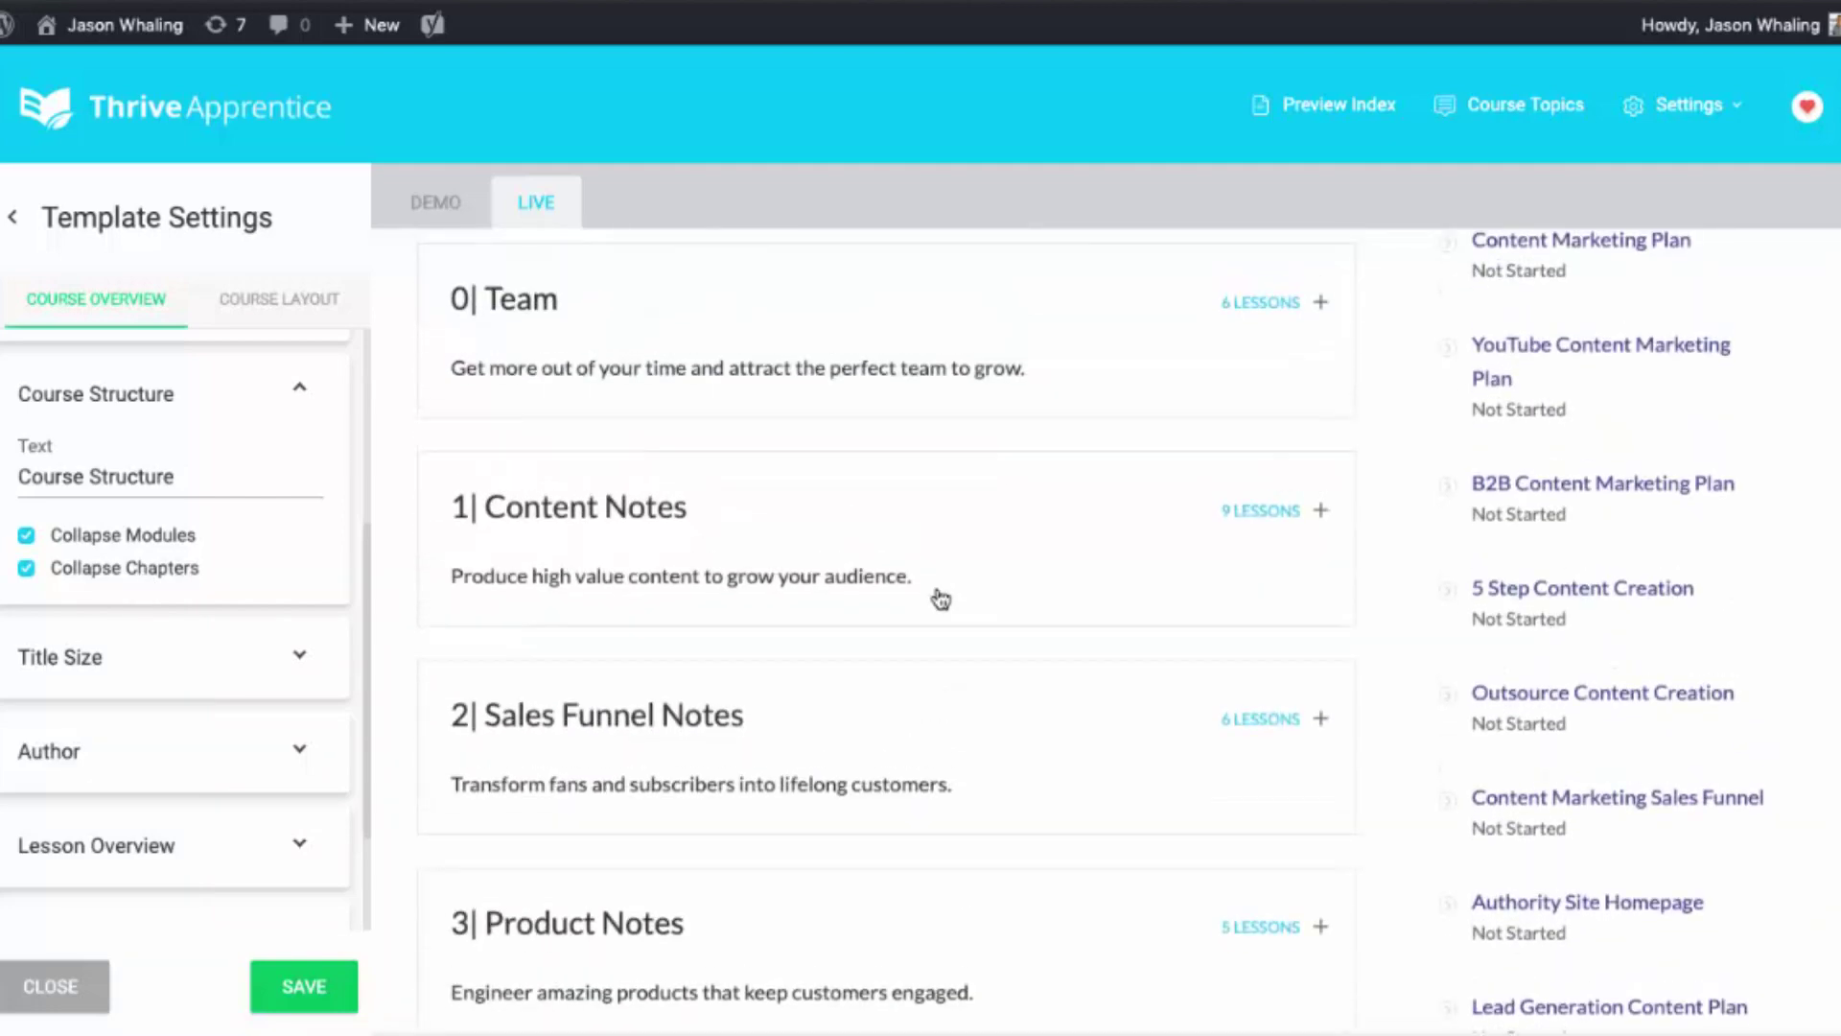
pyautogui.click(1321, 306)
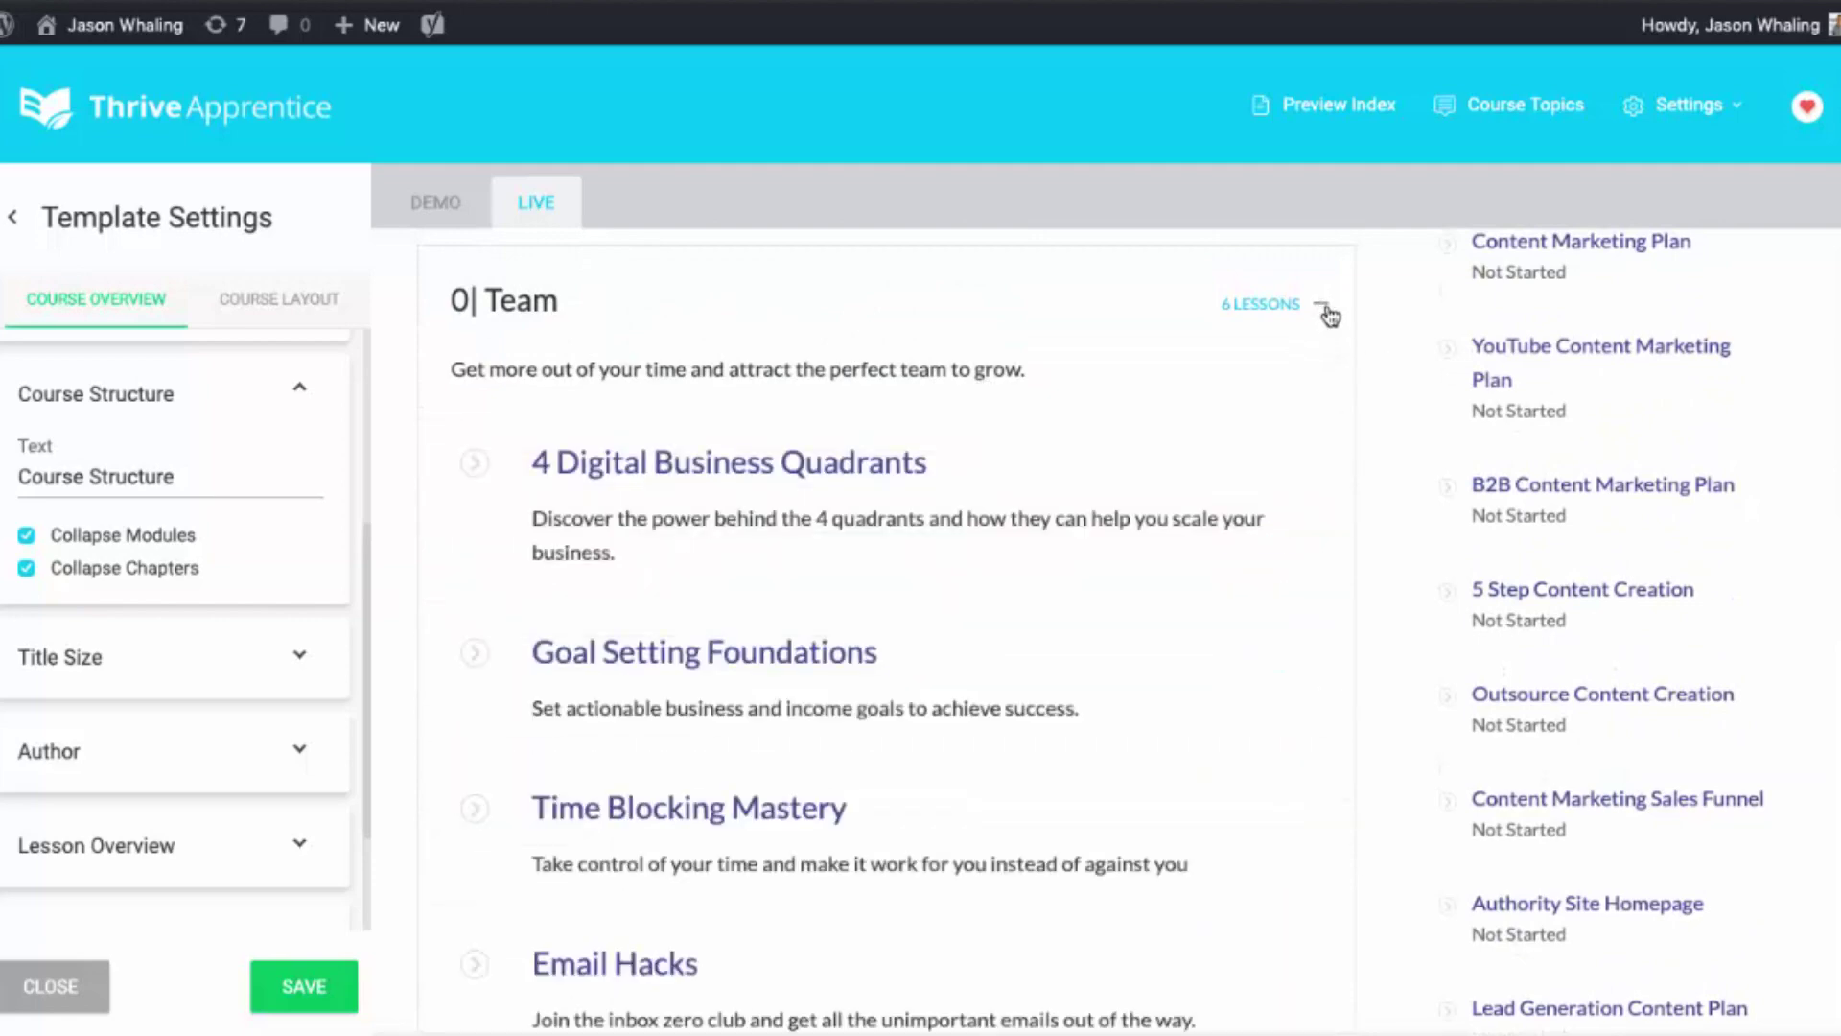
pyautogui.click(1322, 305)
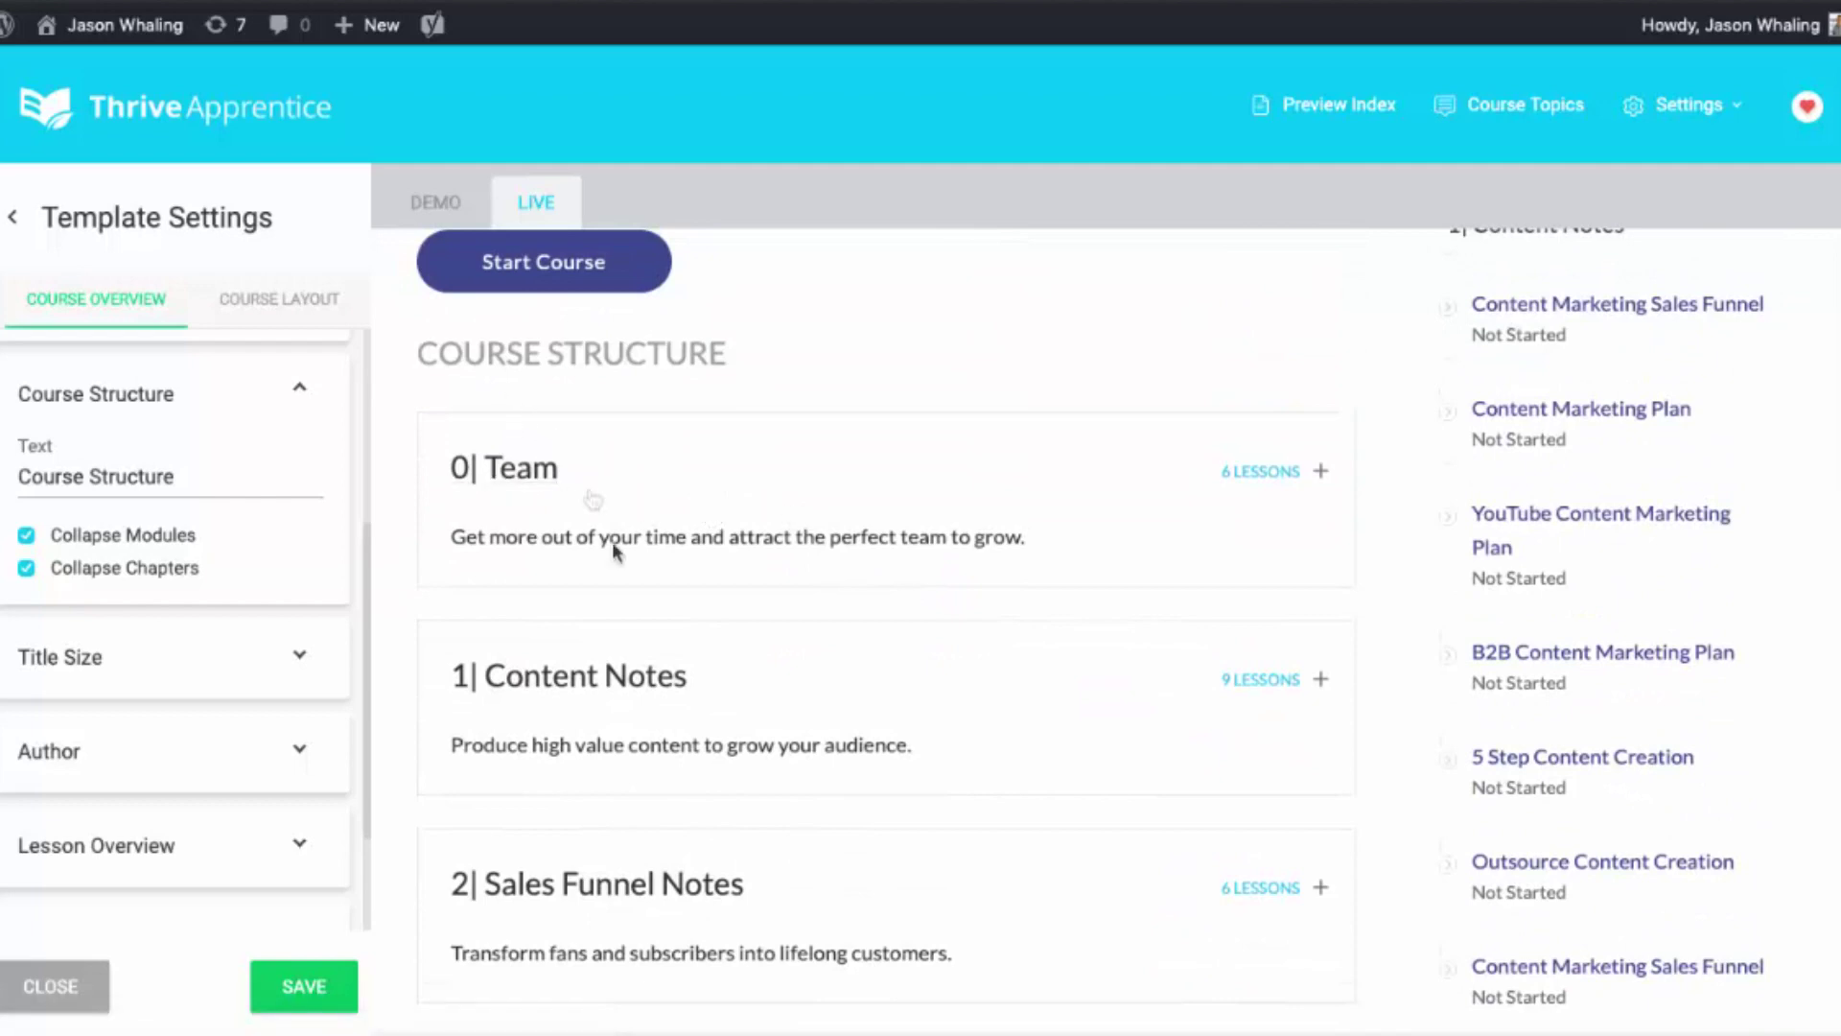
pyautogui.scroll(-1, 754, 458)
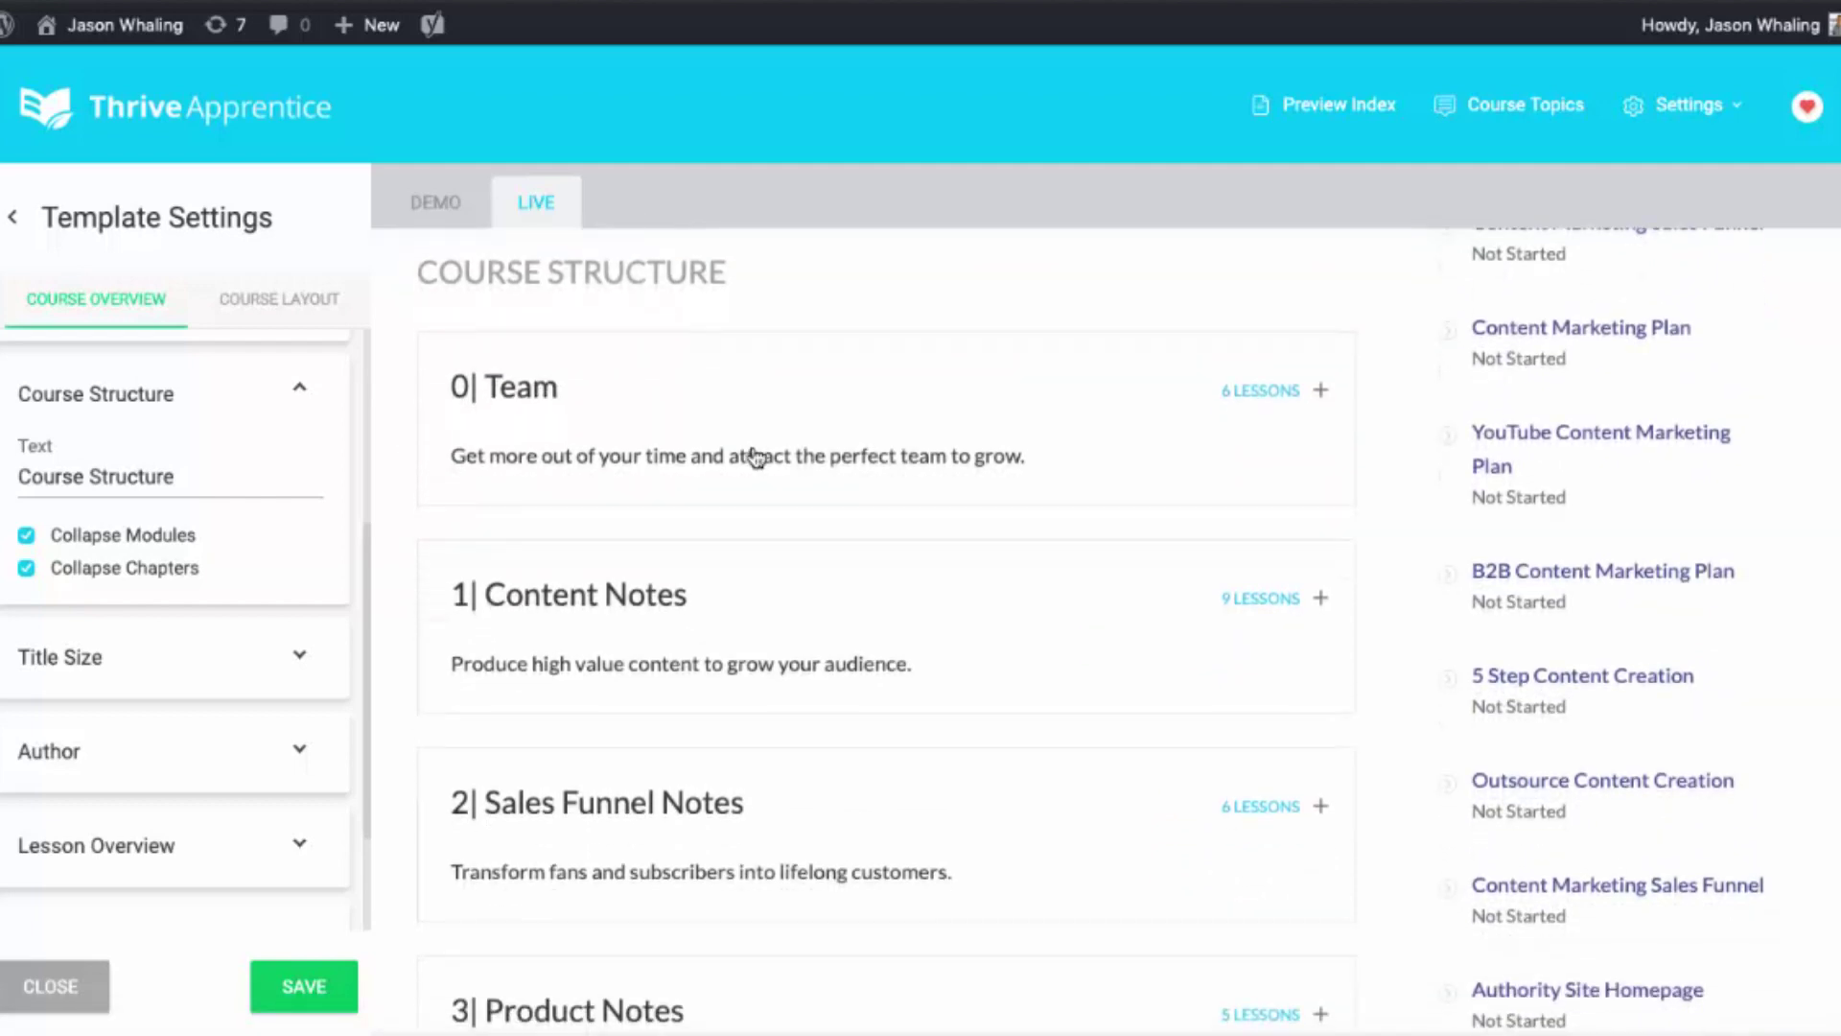
pyautogui.click(1320, 392)
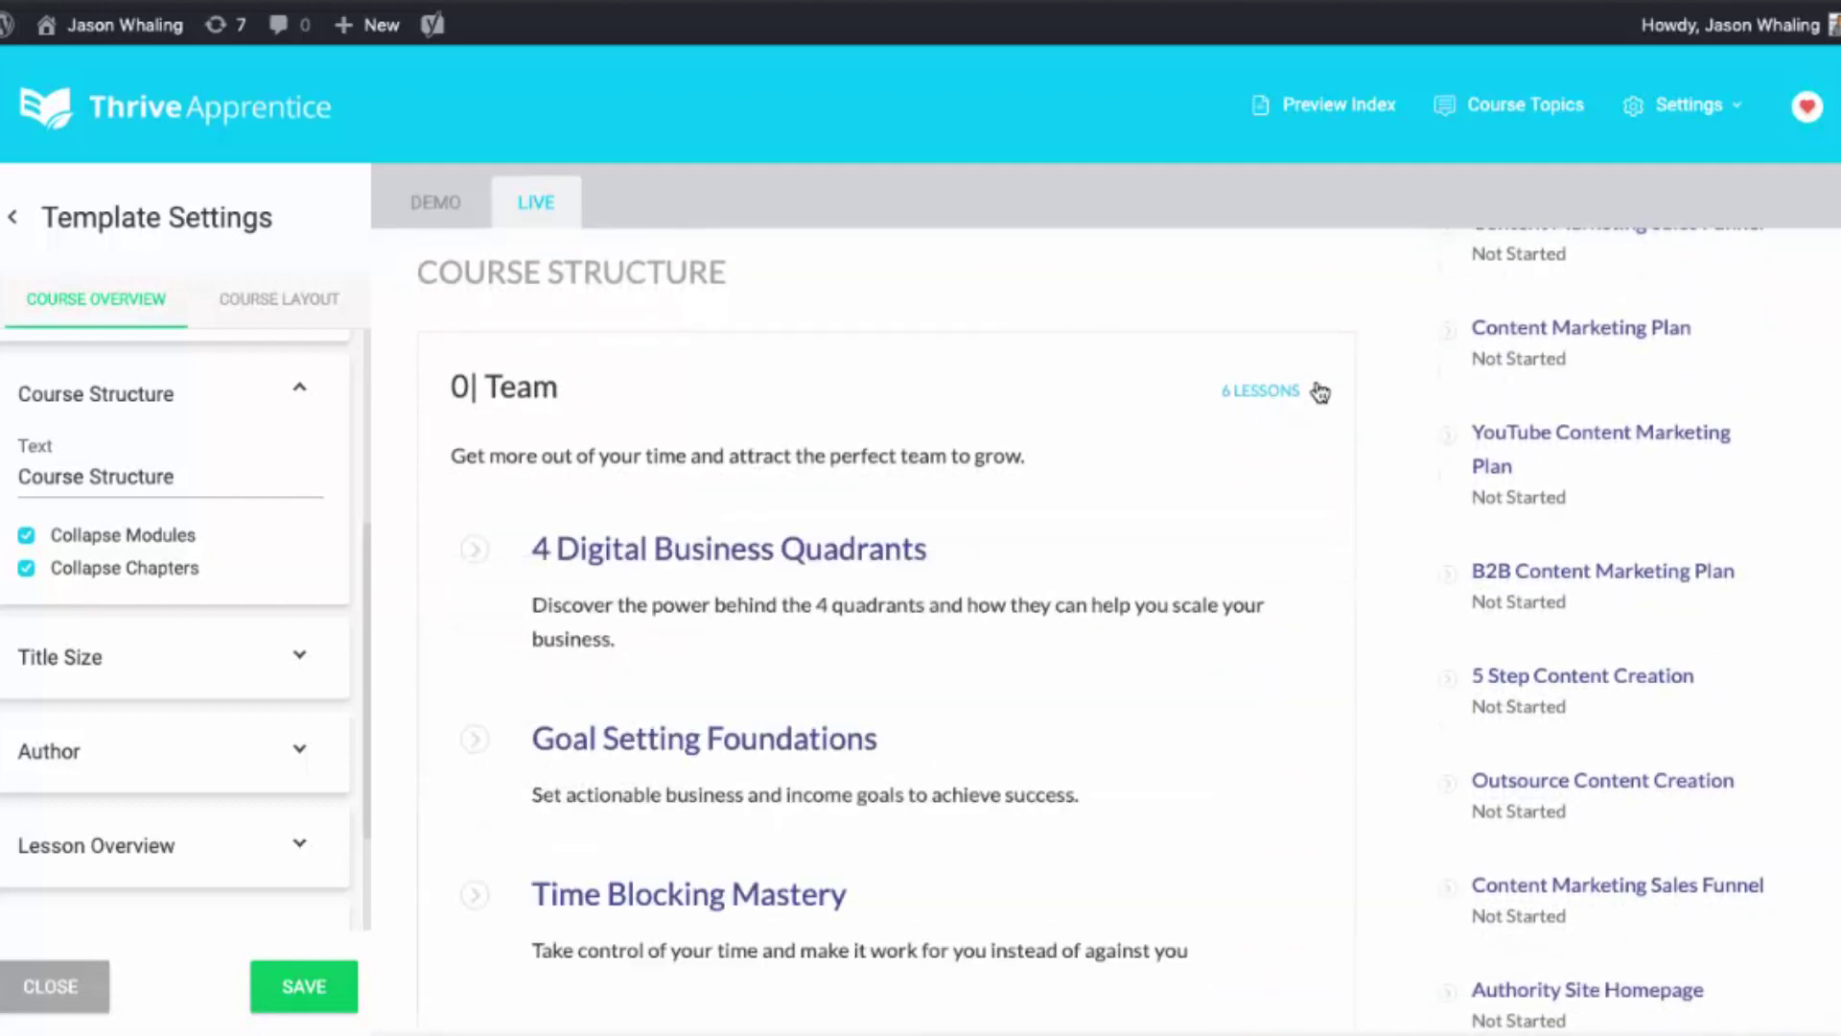
pyautogui.click(1319, 392)
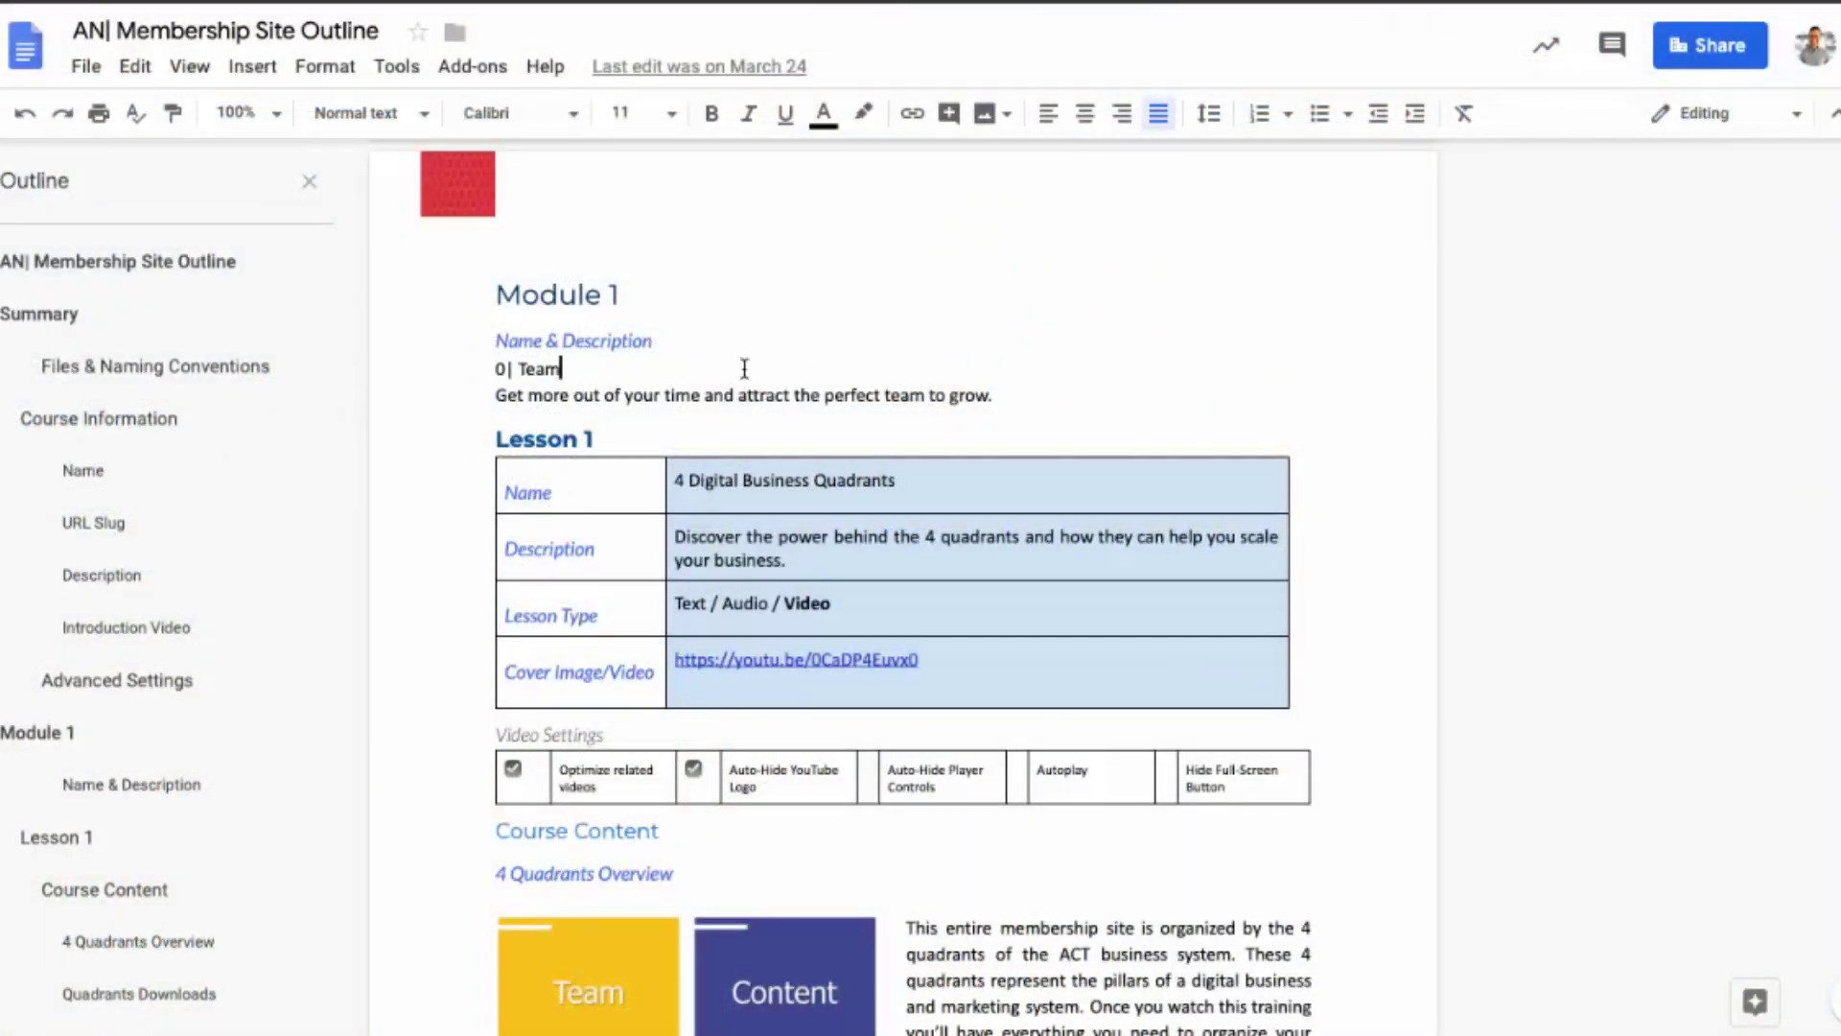
pyautogui.scroll(-1, 744, 368)
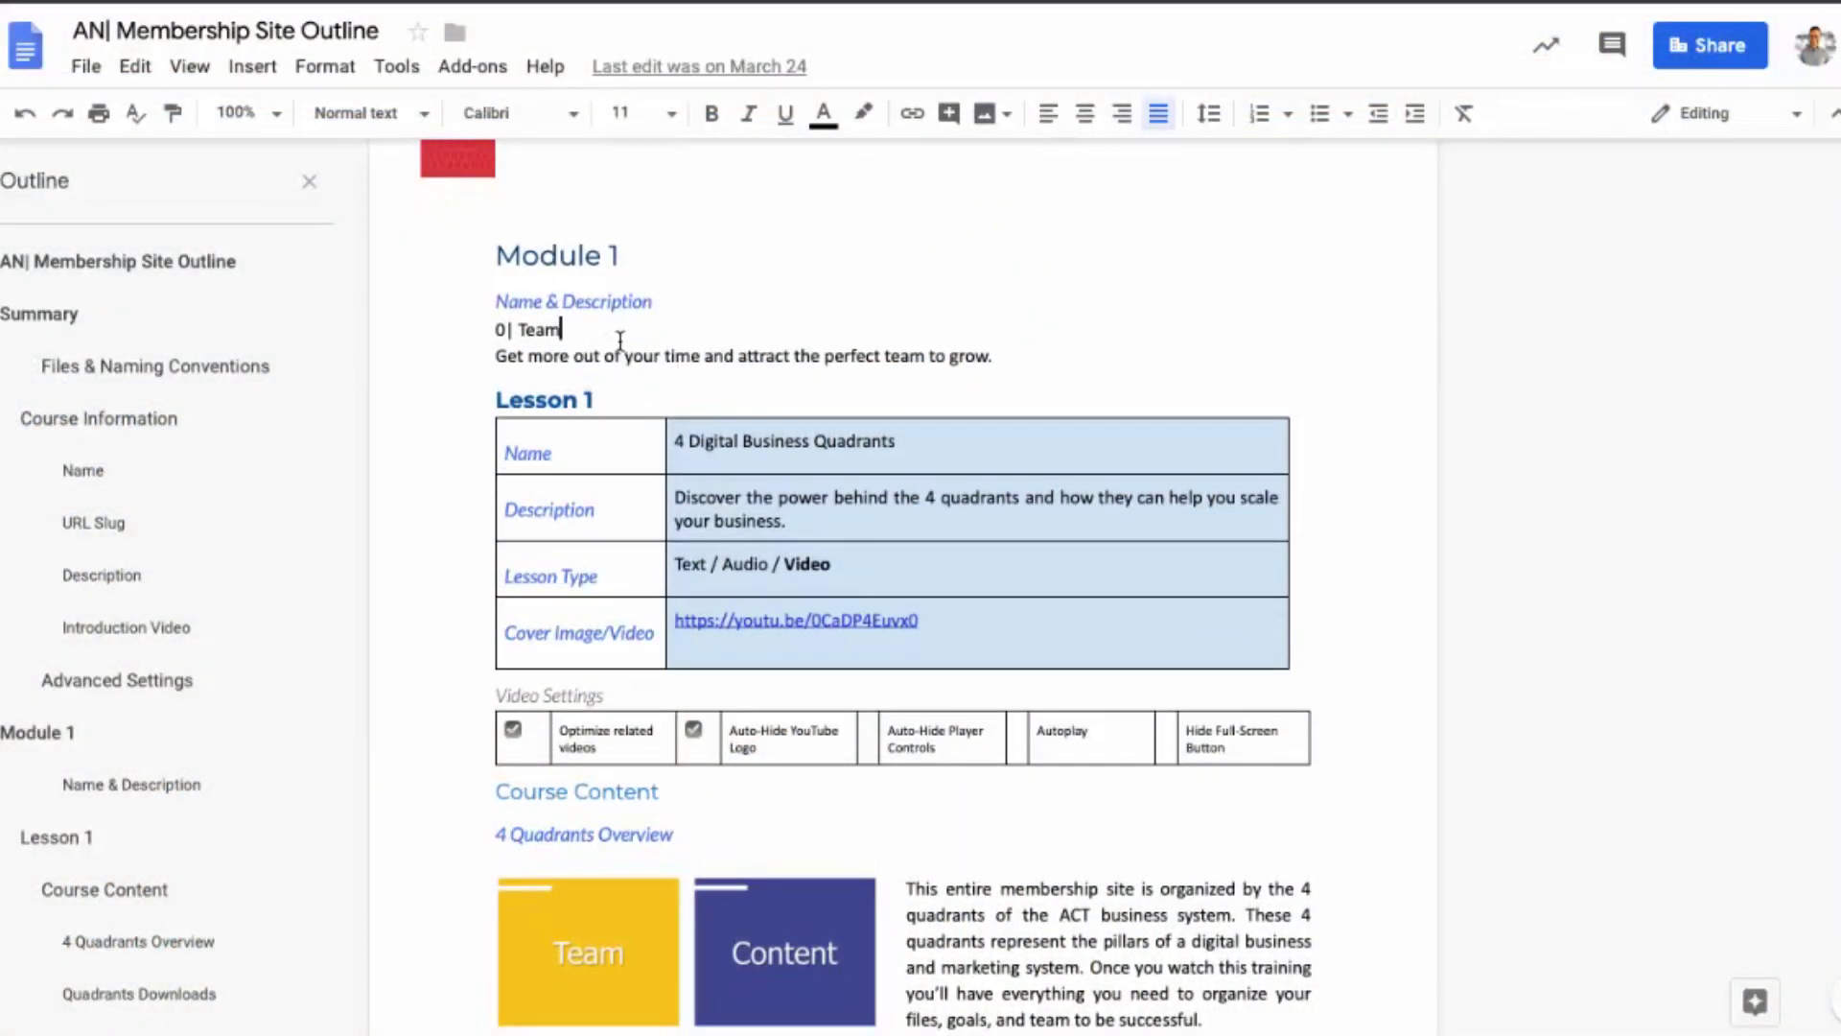
pyautogui.scroll(-1, 620, 340)
pyautogui.scroll(-3, 621, 341)
pyautogui.scroll(-1, 620, 341)
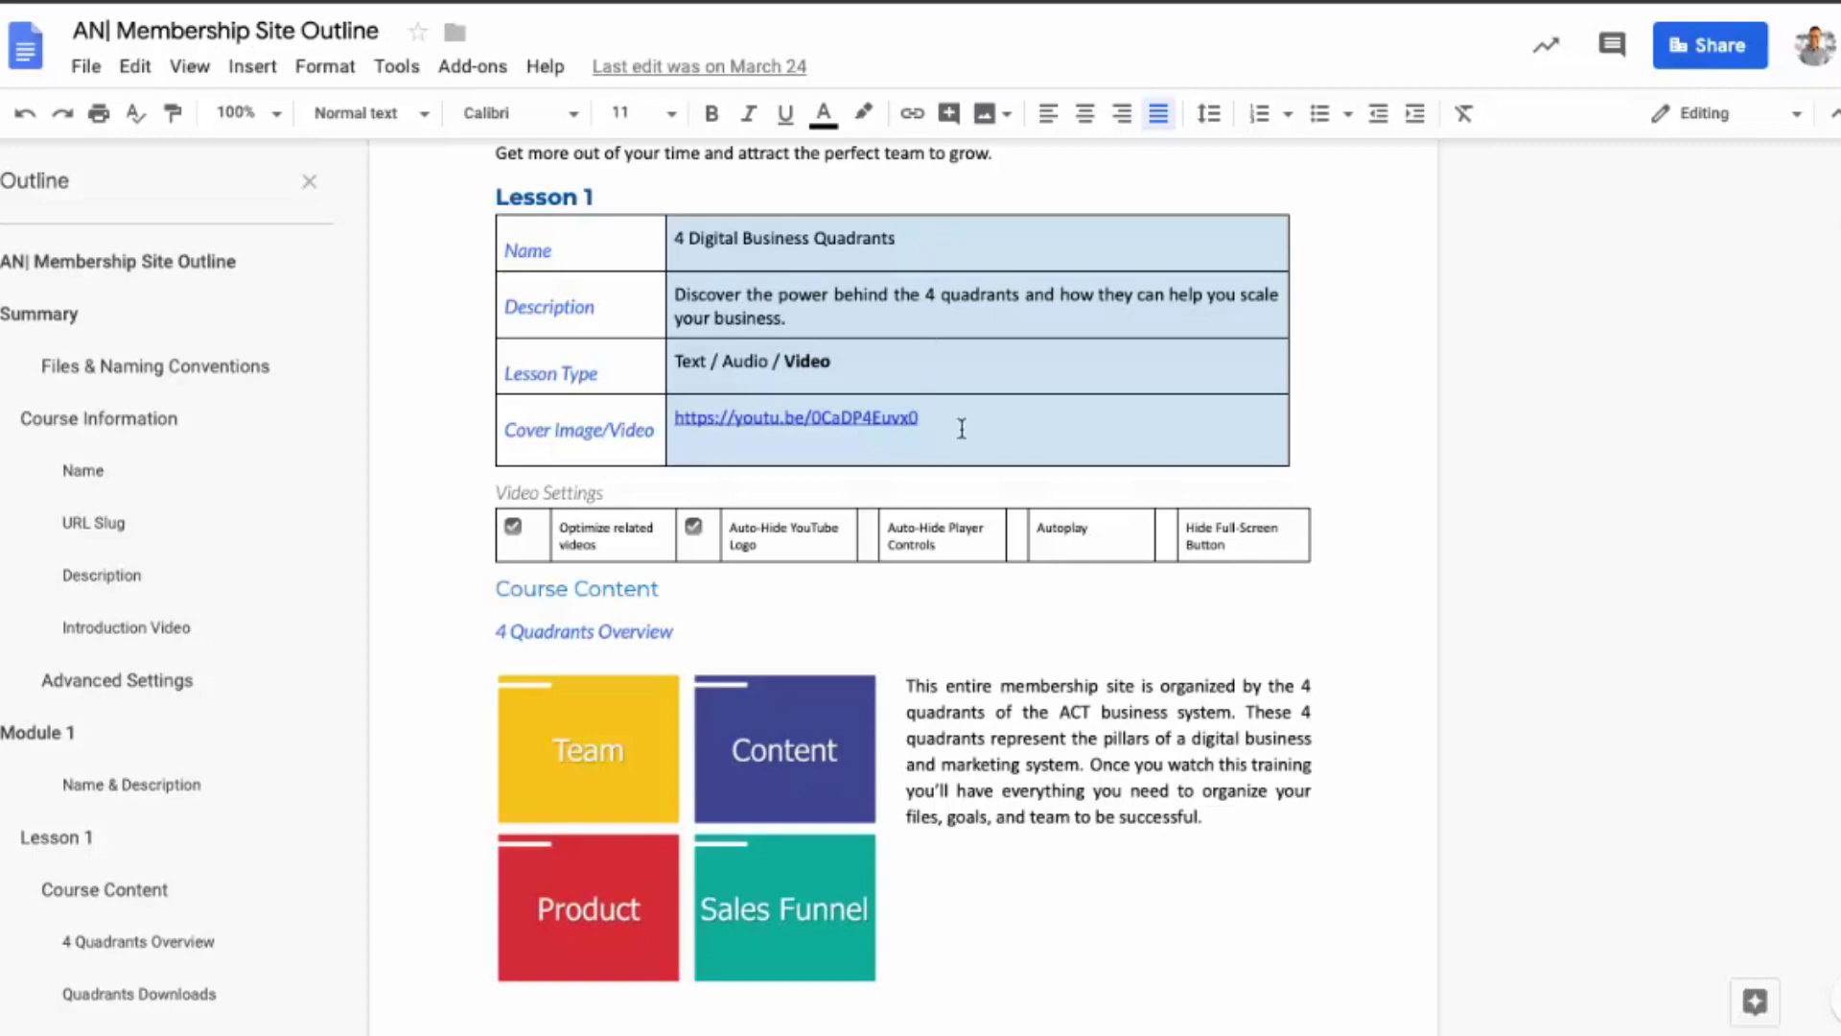
pyautogui.scroll(-2, 956, 563)
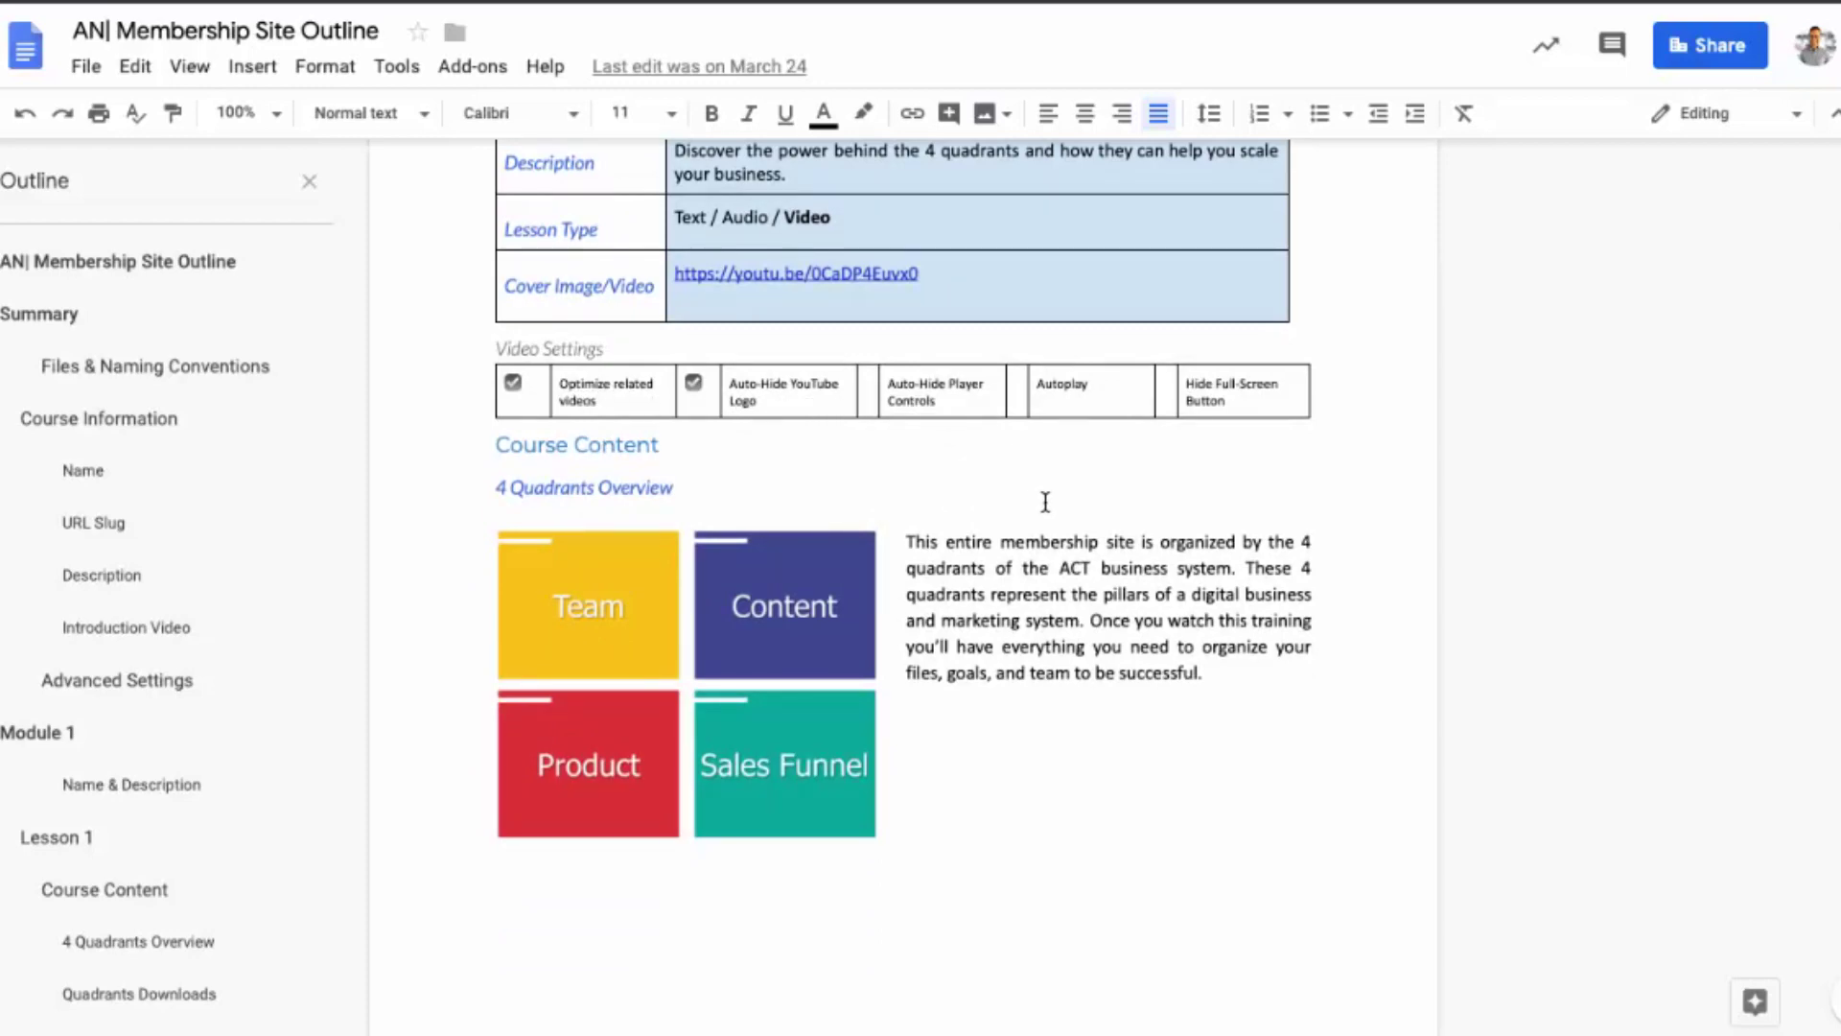
pyautogui.scroll(-3, 1044, 500)
pyautogui.scroll(-4, 1045, 500)
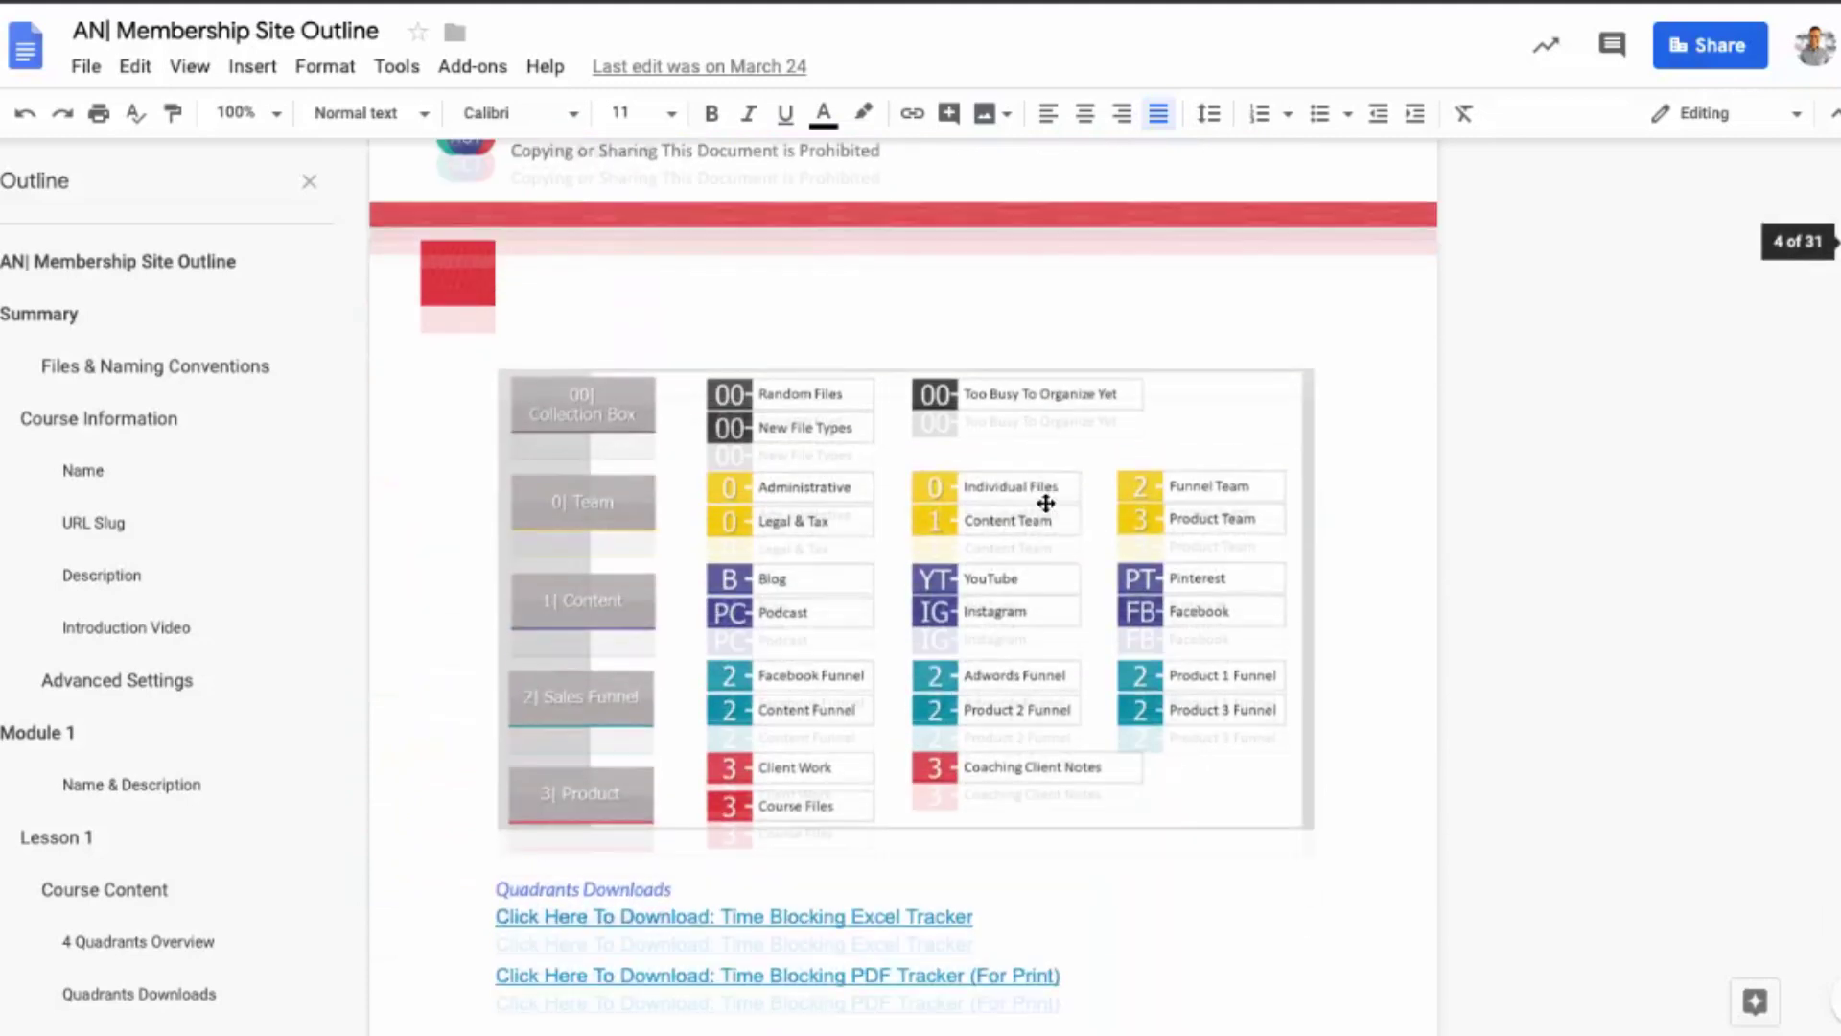
pyautogui.scroll(-2, 1045, 501)
pyautogui.scroll(-5, 1045, 500)
pyautogui.scroll(-2, 1044, 501)
pyautogui.scroll(5, 1044, 502)
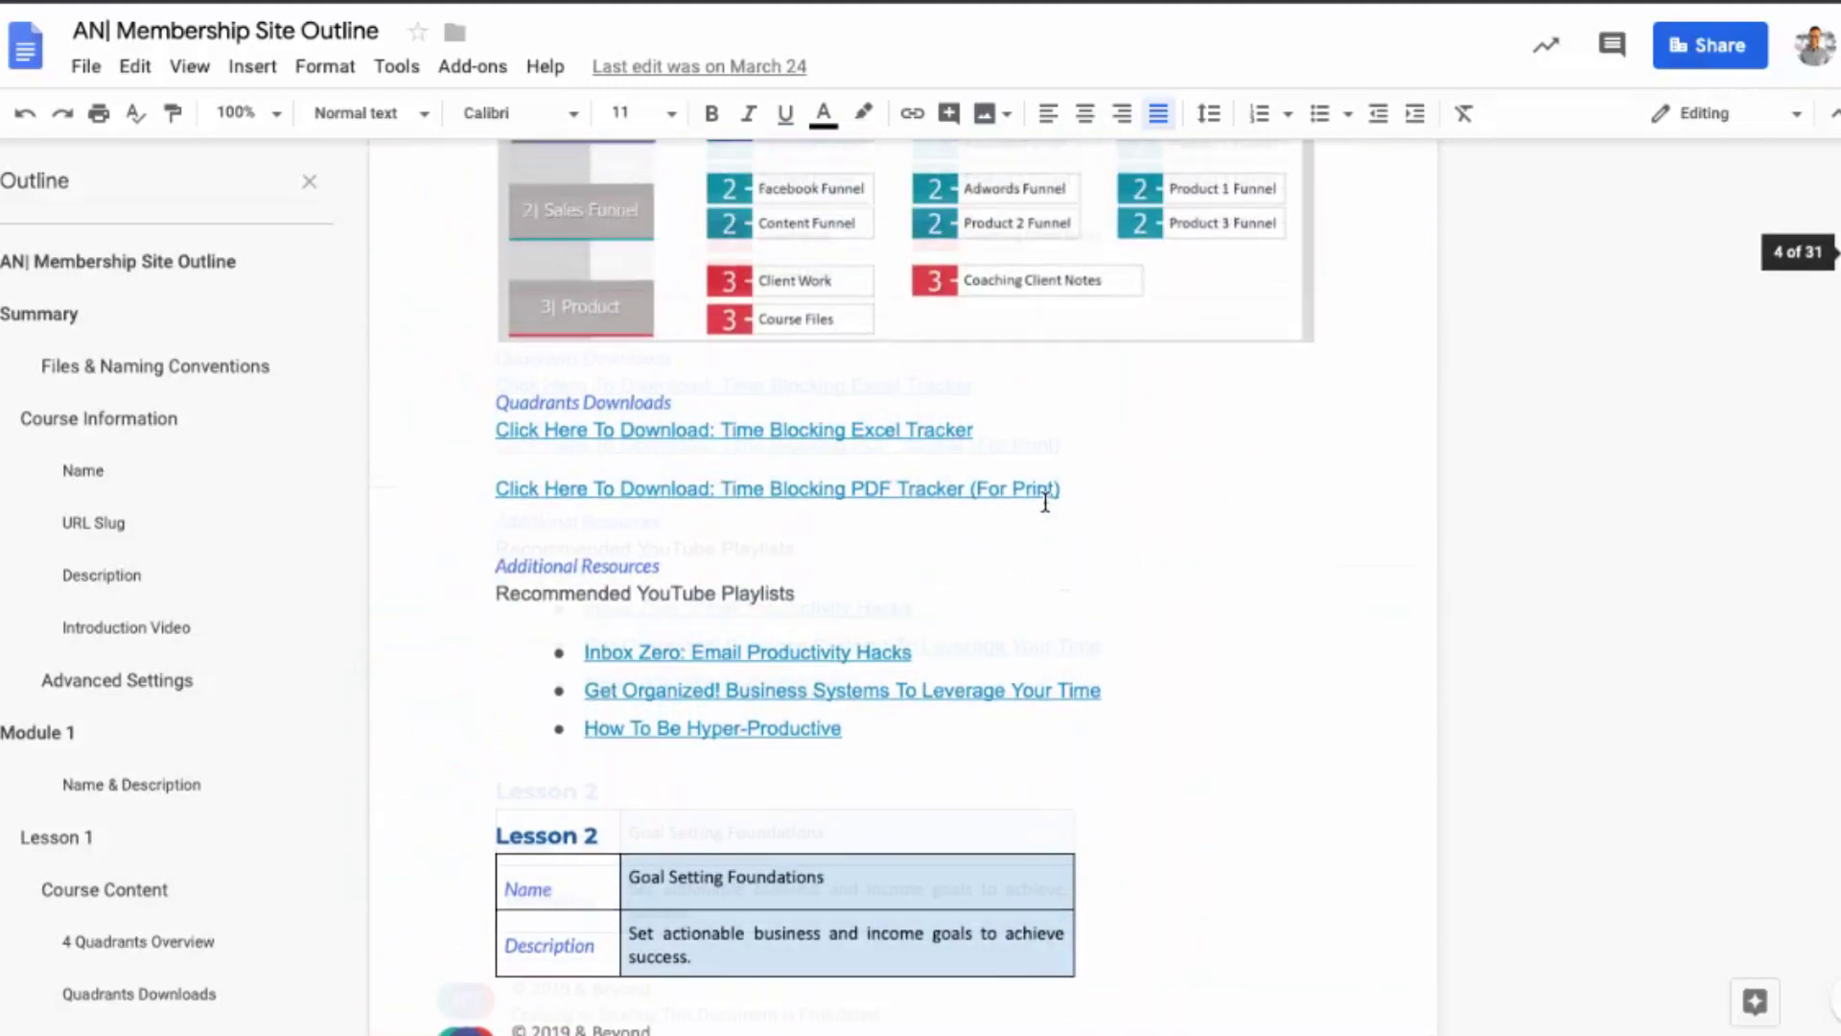
pyautogui.scroll(1, 1044, 501)
pyautogui.scroll(2, 1044, 500)
pyautogui.scroll(3, 1044, 501)
pyautogui.scroll(2, 1045, 501)
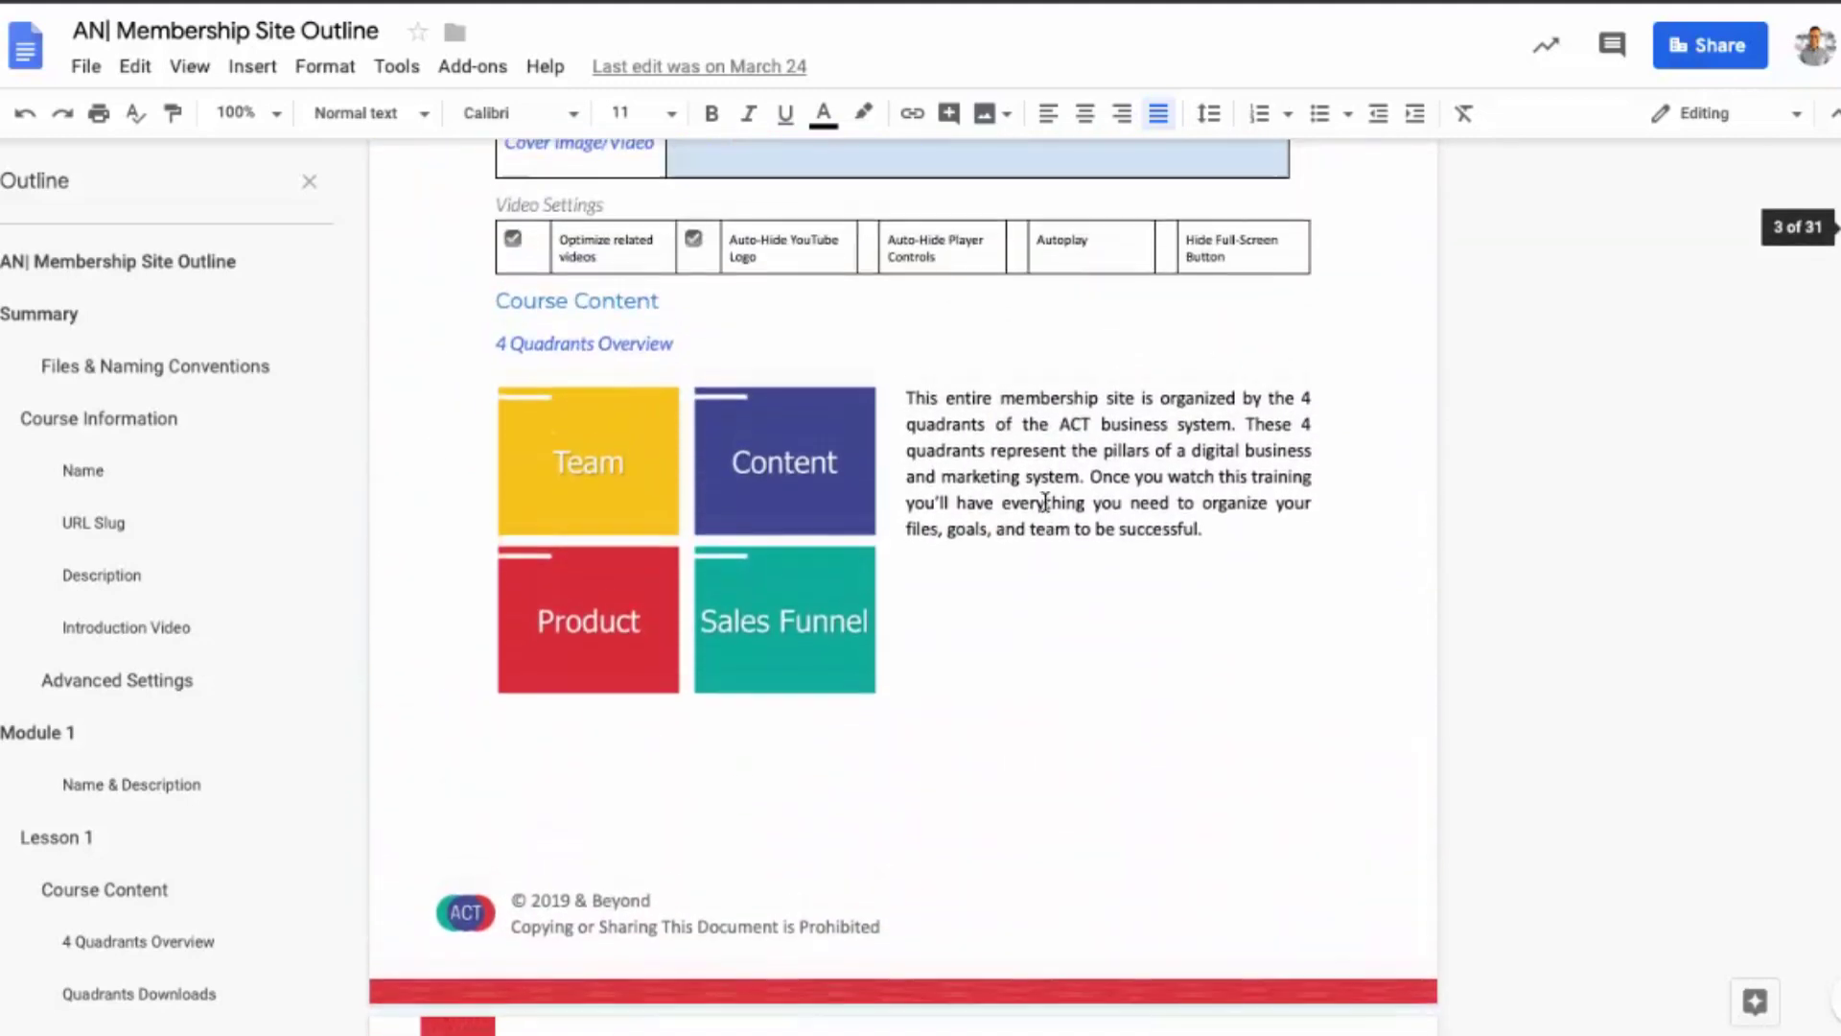
pyautogui.scroll(1, 1044, 500)
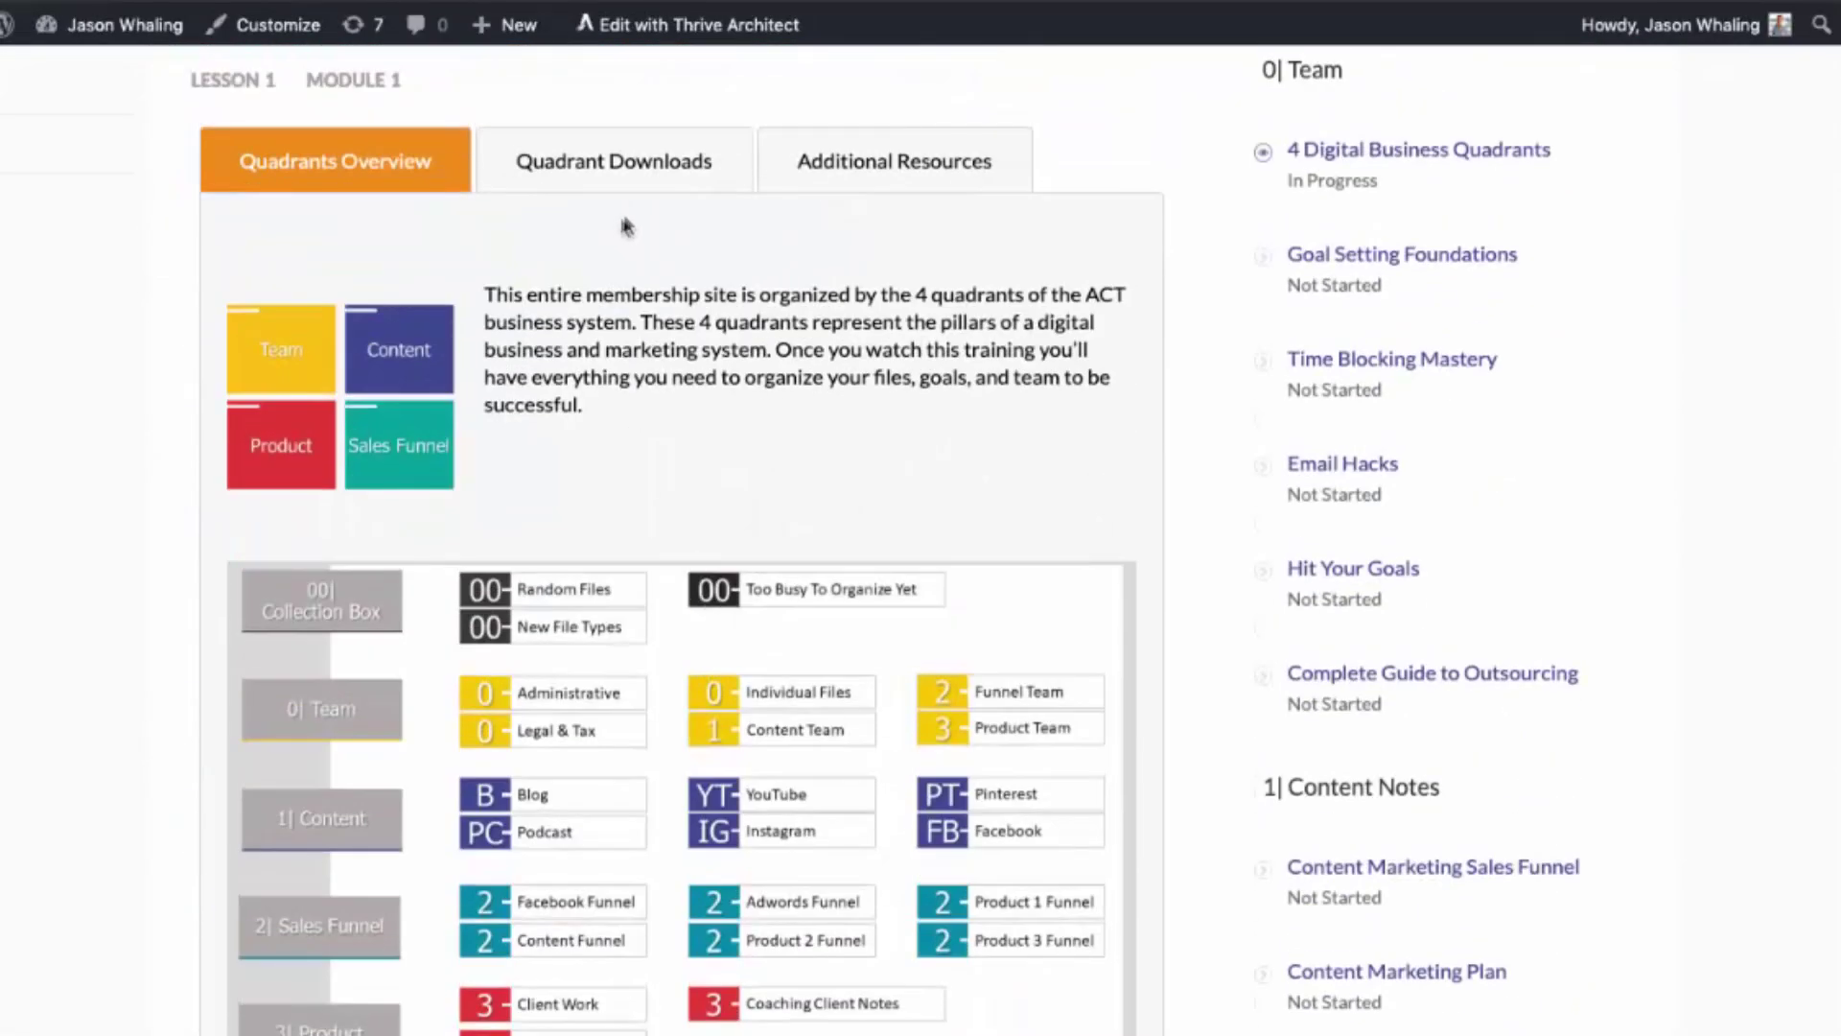
pyautogui.click(664, 184)
pyautogui.click(869, 191)
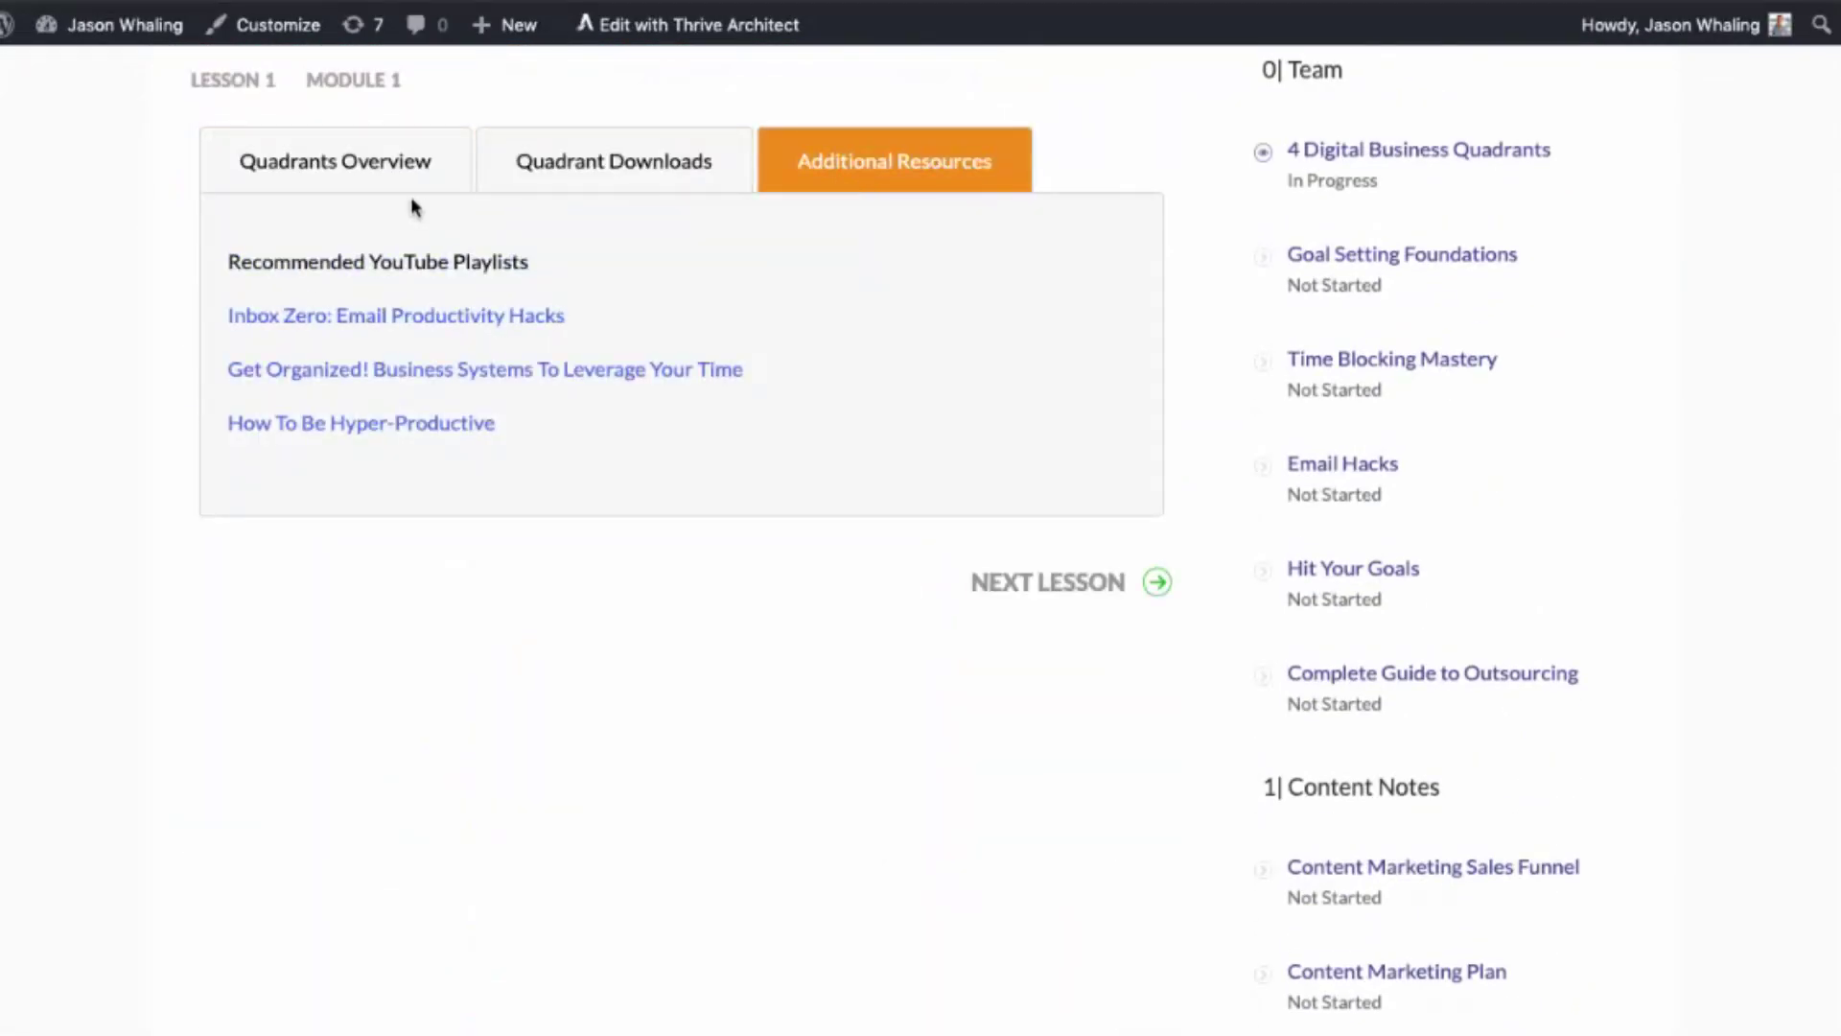
pyautogui.click(398, 186)
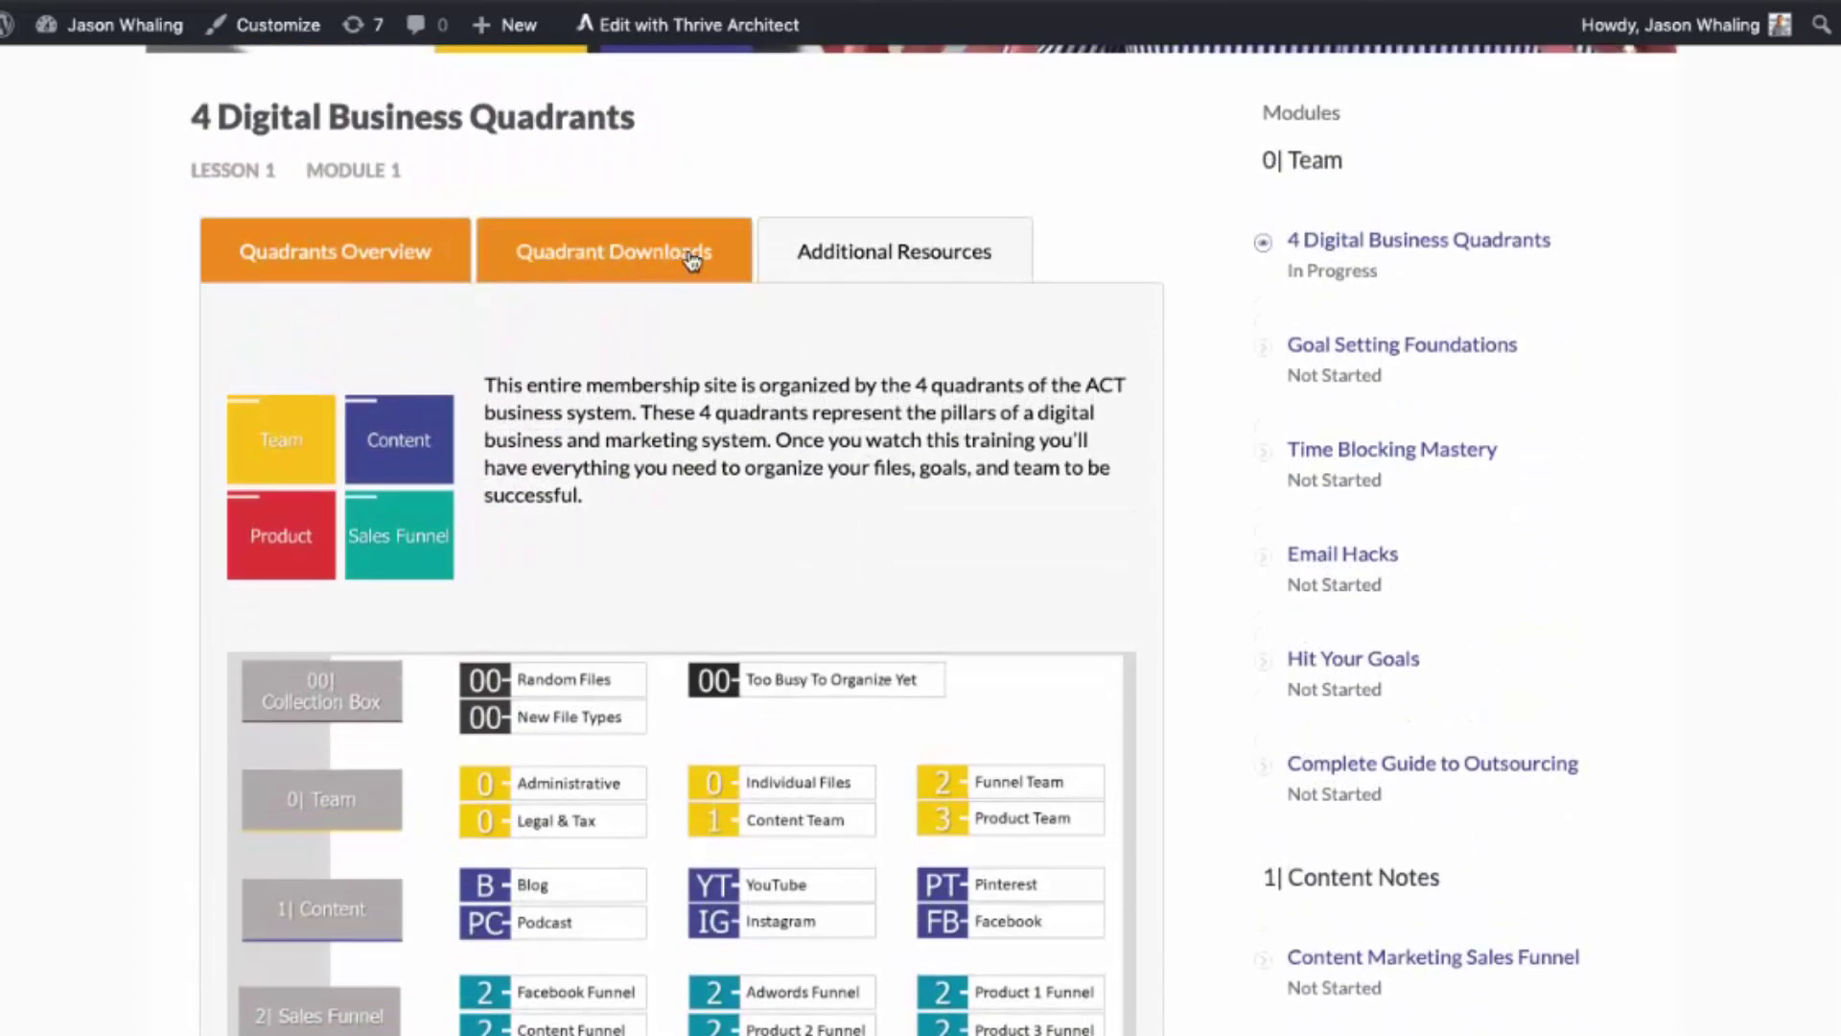
pyautogui.click(691, 259)
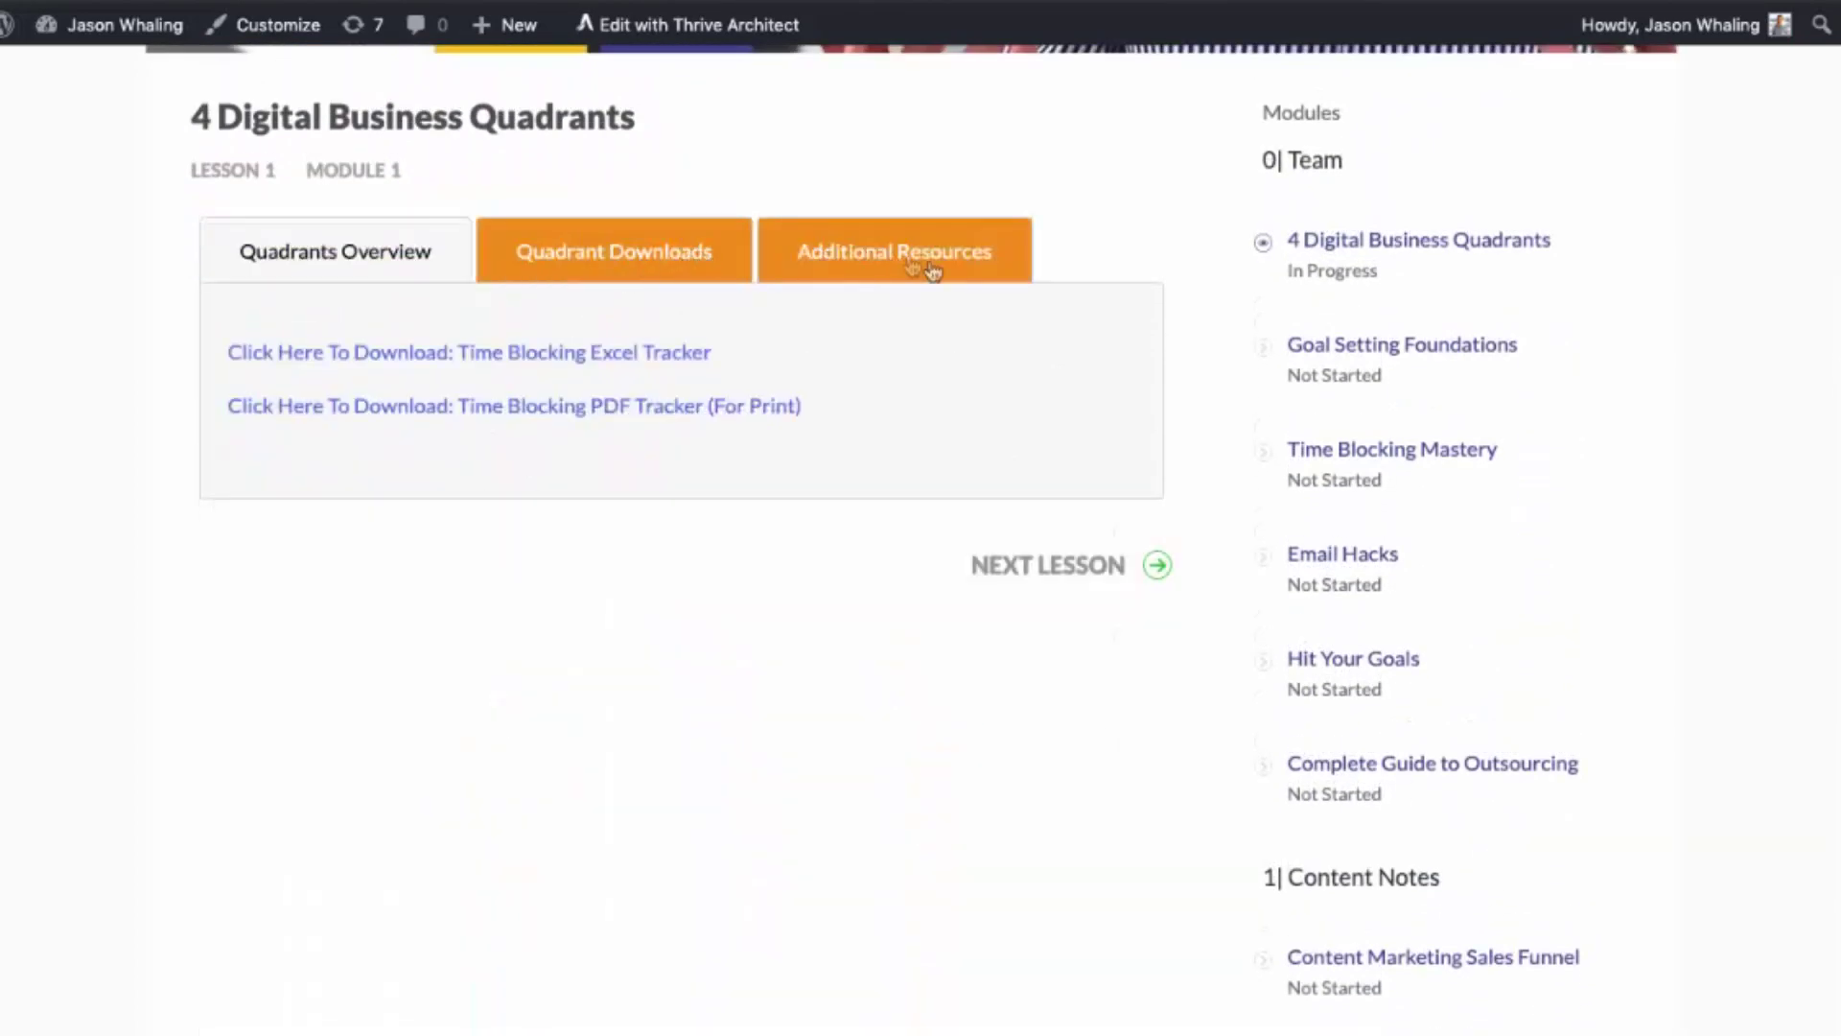
pyautogui.click(942, 262)
pyautogui.click(371, 253)
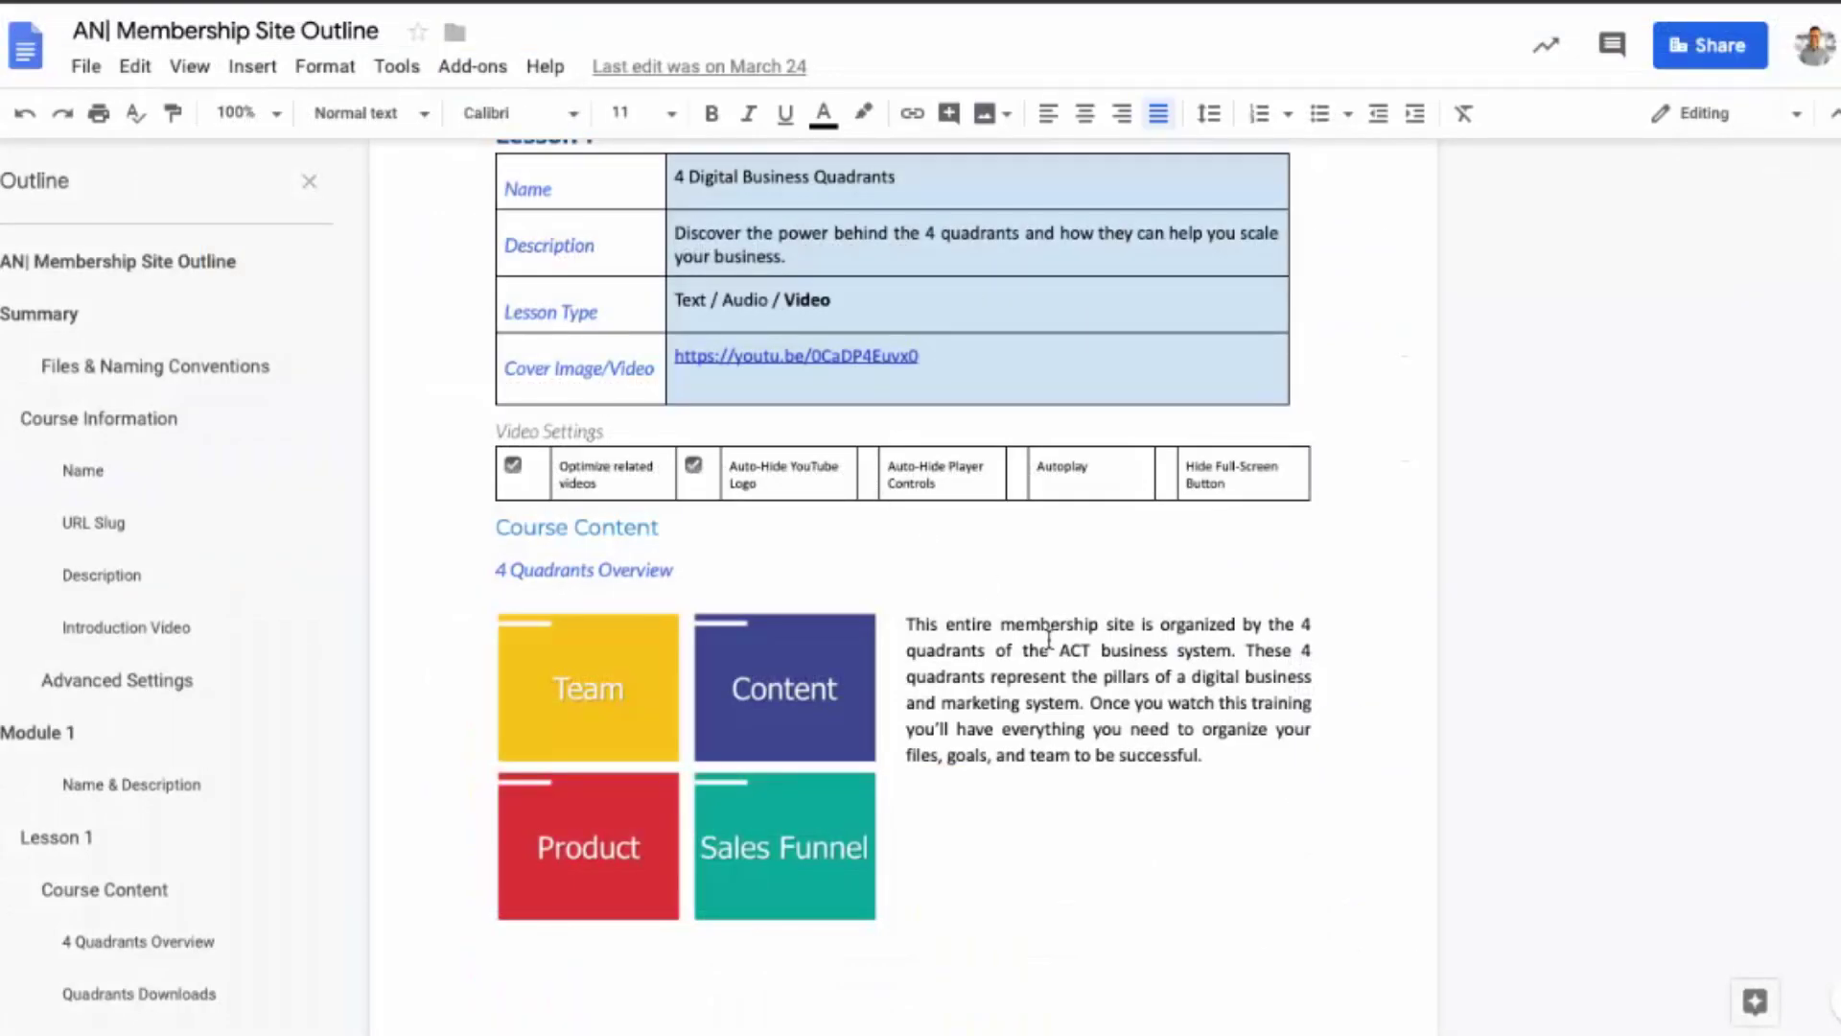
pyautogui.scroll(4, 1048, 633)
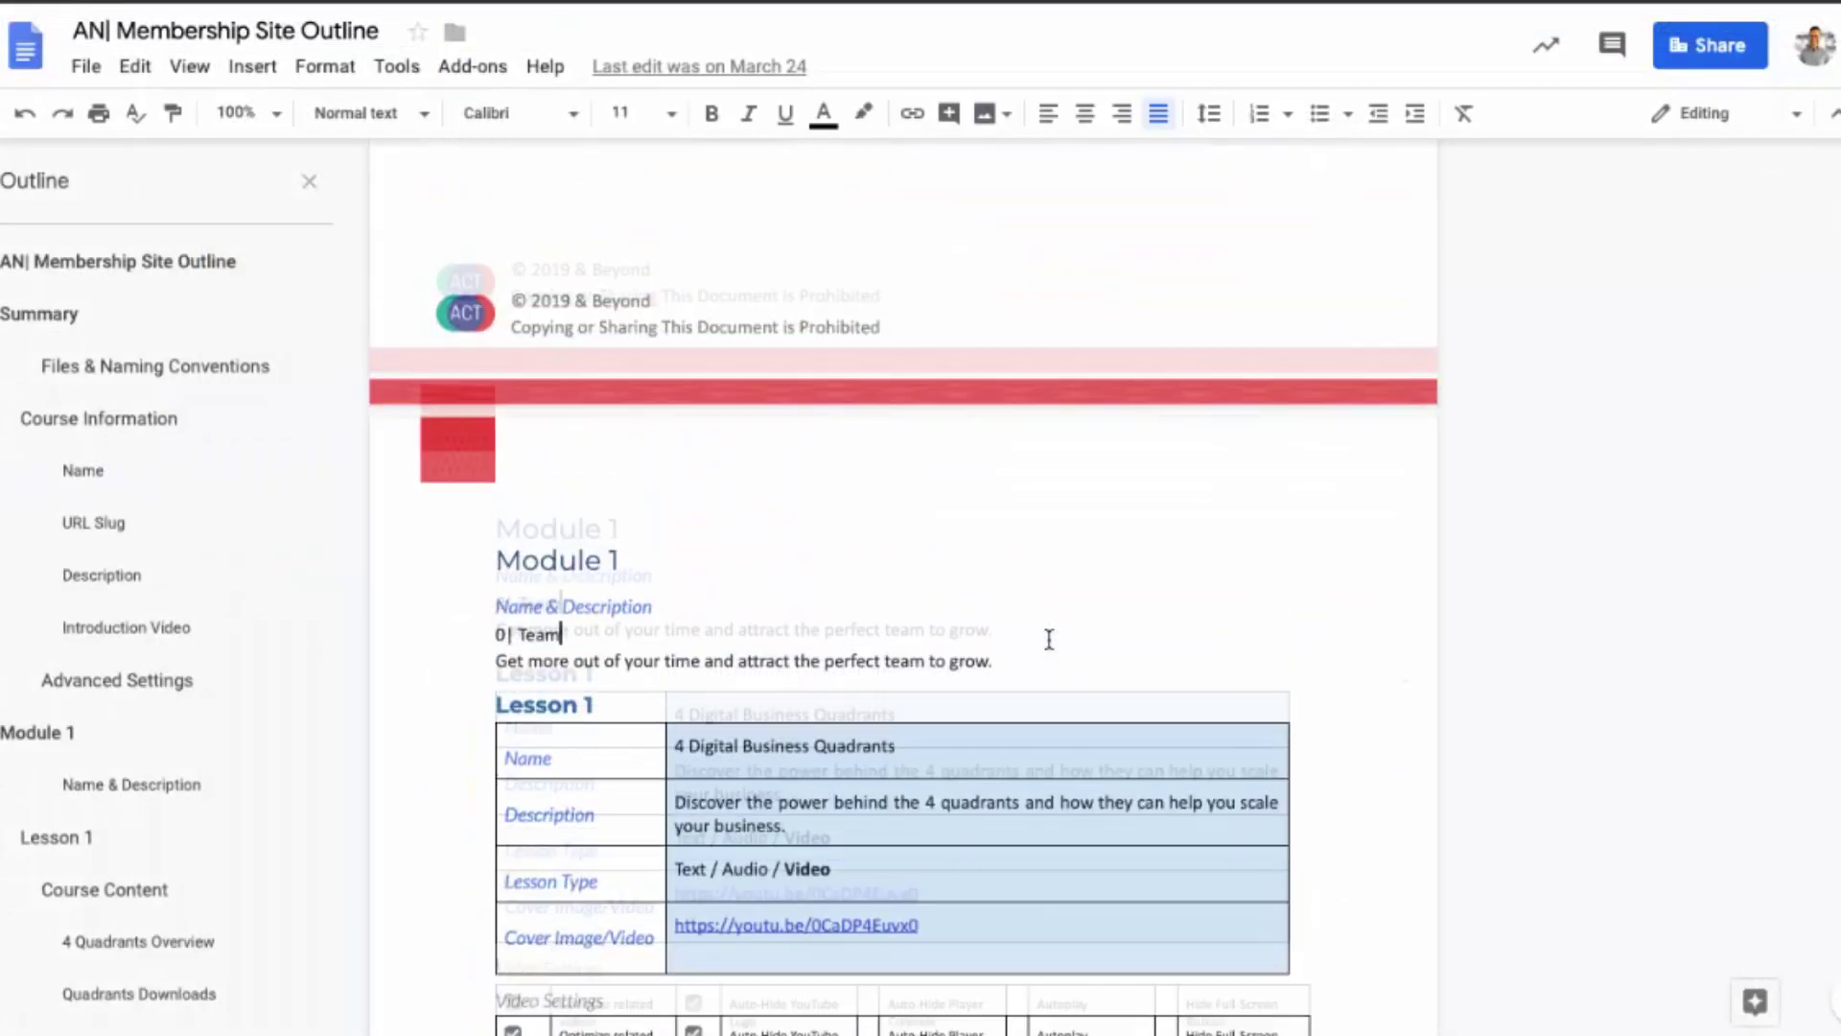
pyautogui.scroll(-2, 1049, 638)
pyautogui.scroll(-1, 1049, 638)
pyautogui.scroll(-5, 1048, 639)
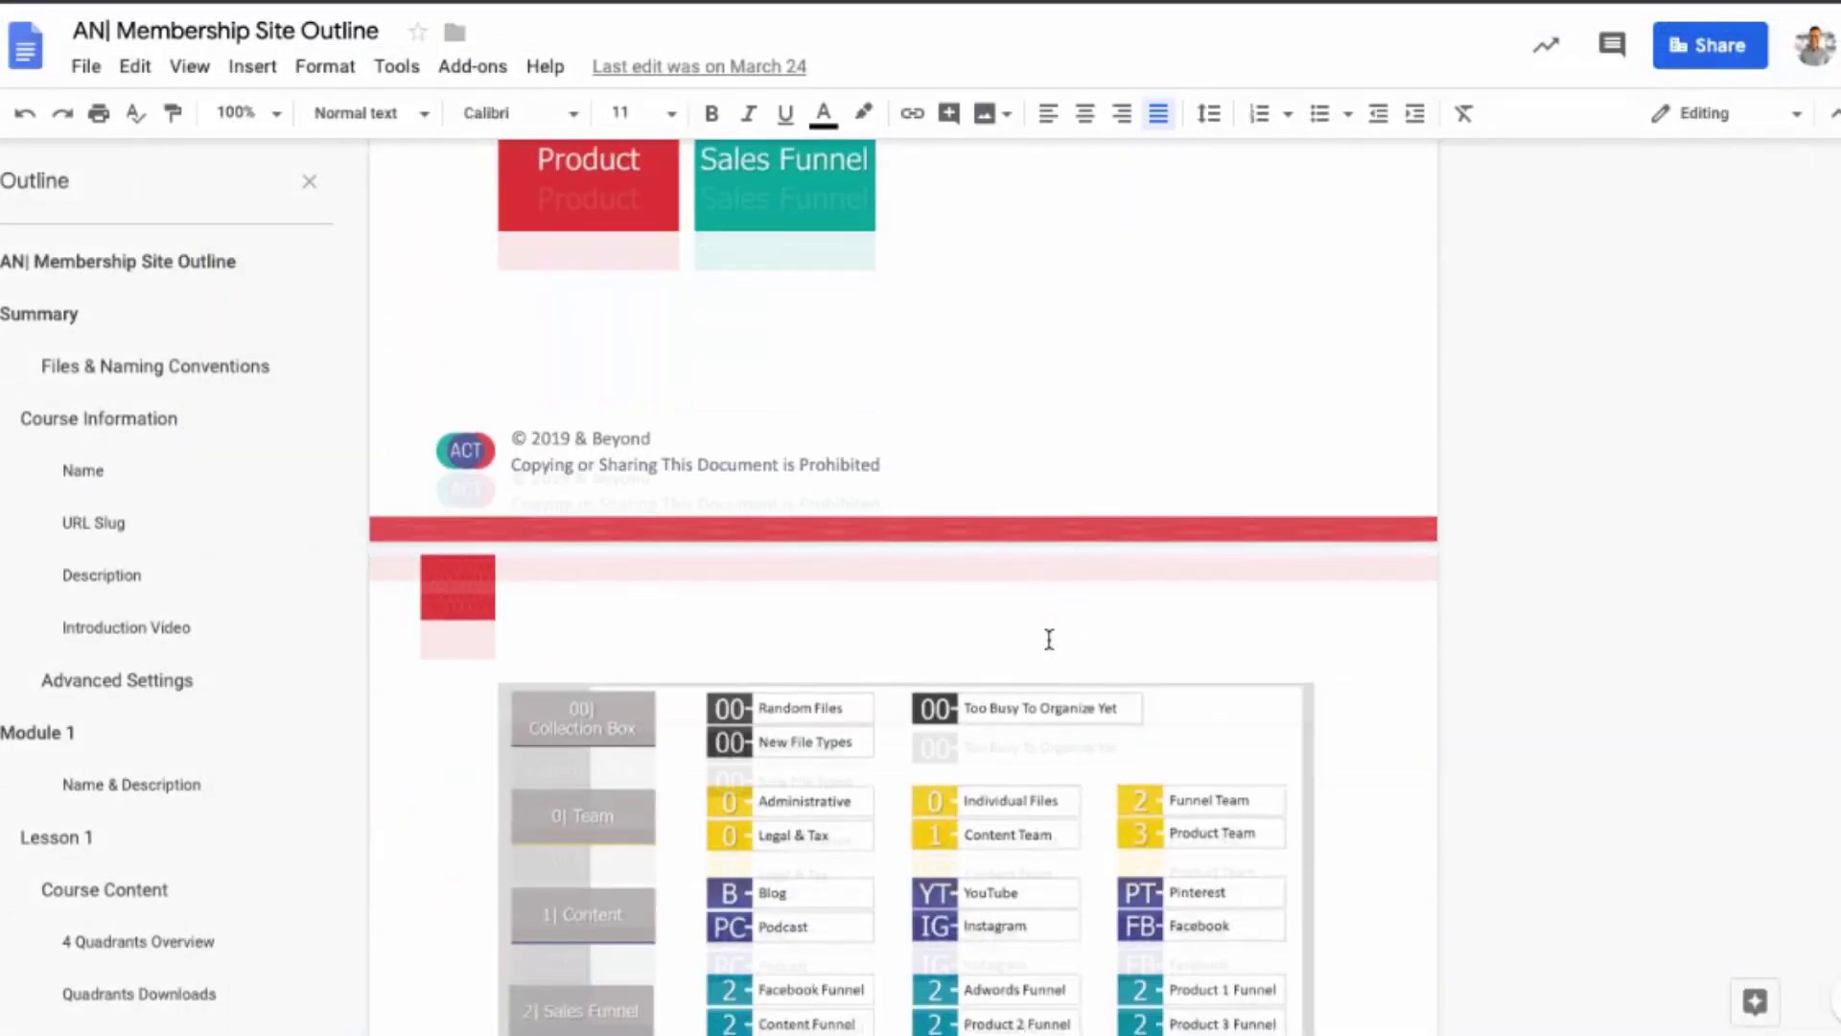
pyautogui.scroll(-5, 1049, 639)
pyautogui.scroll(-5, 1049, 639)
pyautogui.scroll(-5, 1050, 639)
pyautogui.scroll(-5, 1049, 638)
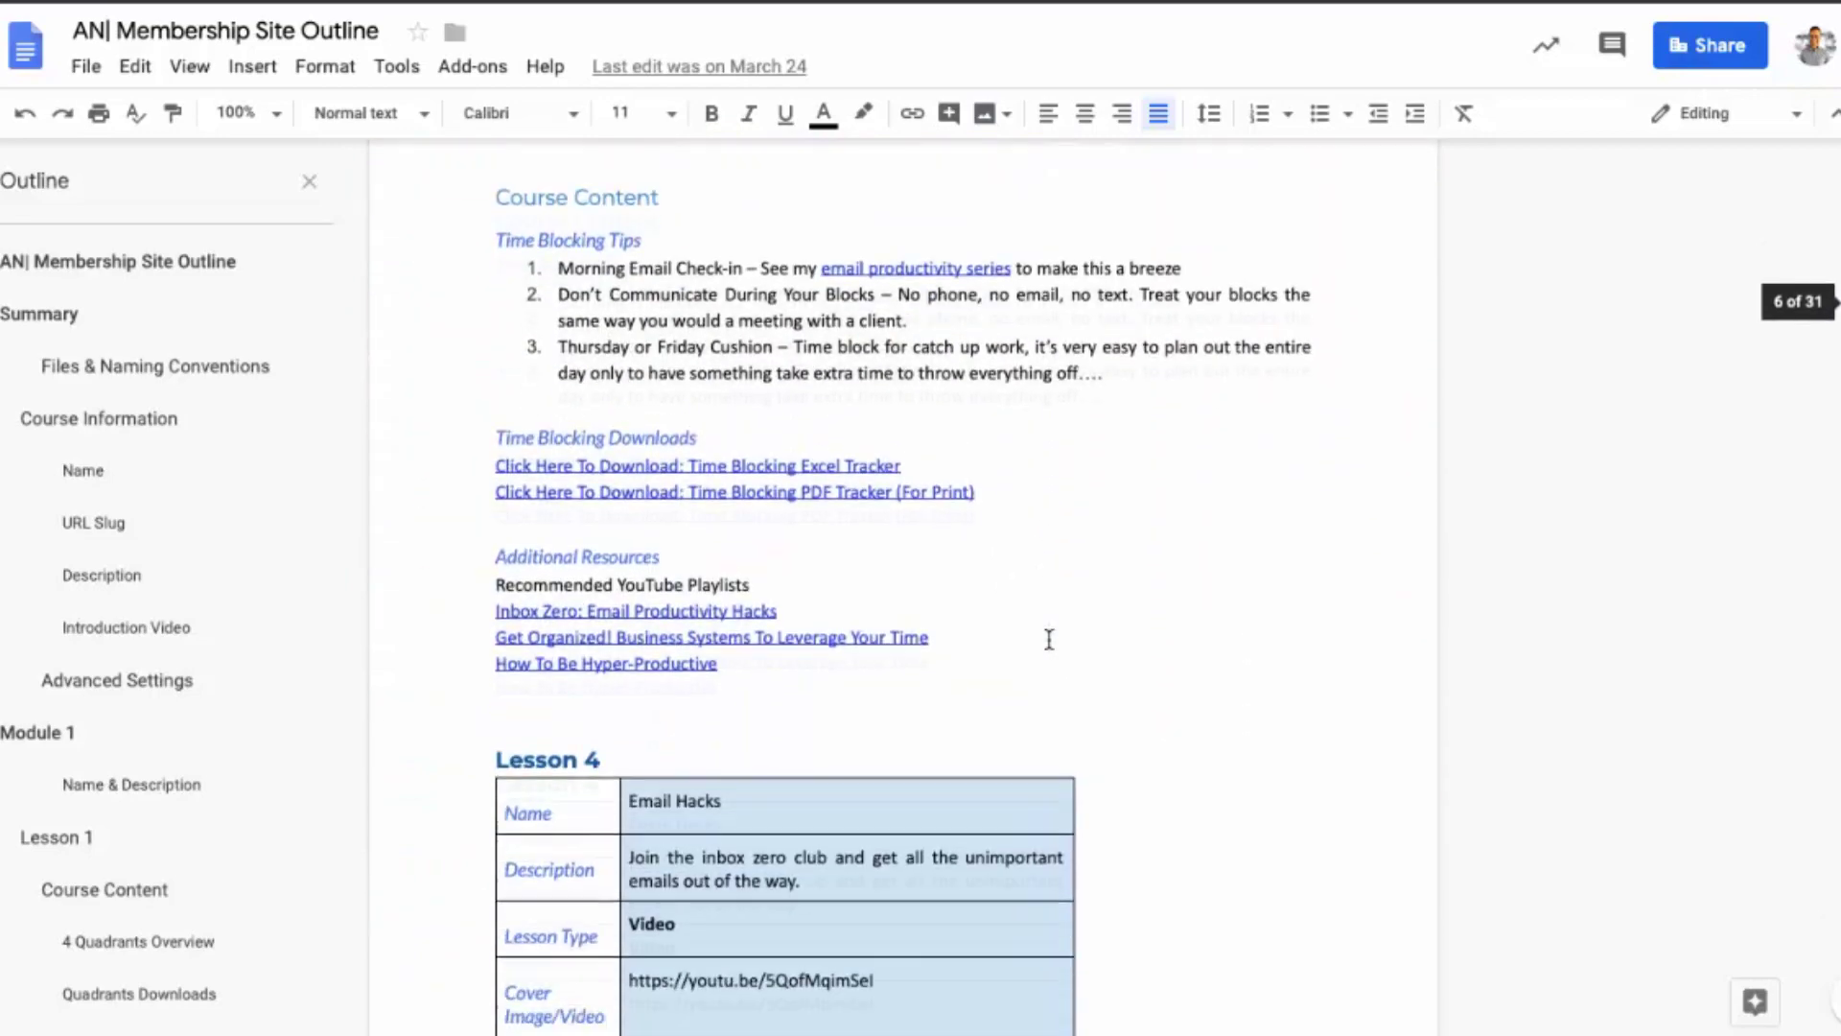
pyautogui.scroll(-5, 1048, 639)
pyautogui.scroll(-5, 1049, 640)
pyautogui.scroll(-5, 1048, 637)
pyautogui.scroll(-5, 1048, 637)
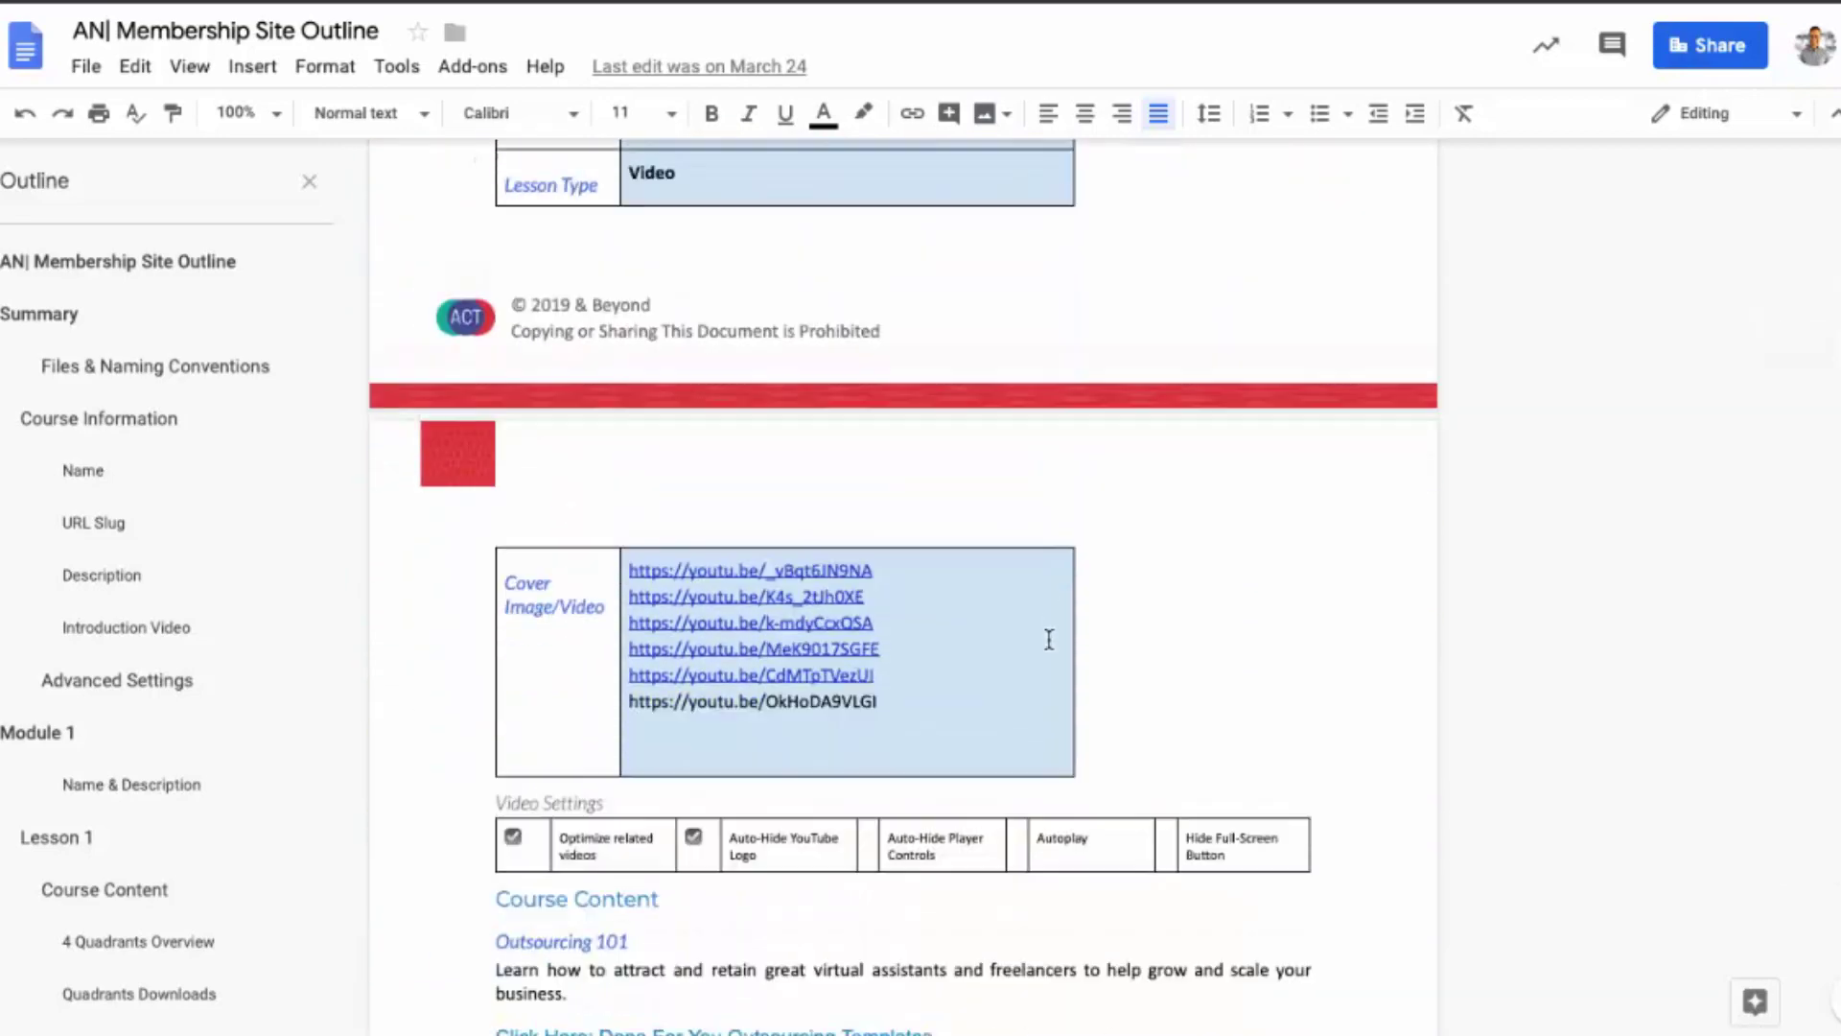
pyautogui.scroll(-5, 1048, 638)
pyautogui.scroll(-5, 1049, 639)
pyautogui.scroll(-5, 1048, 638)
pyautogui.scroll(-5, 1049, 638)
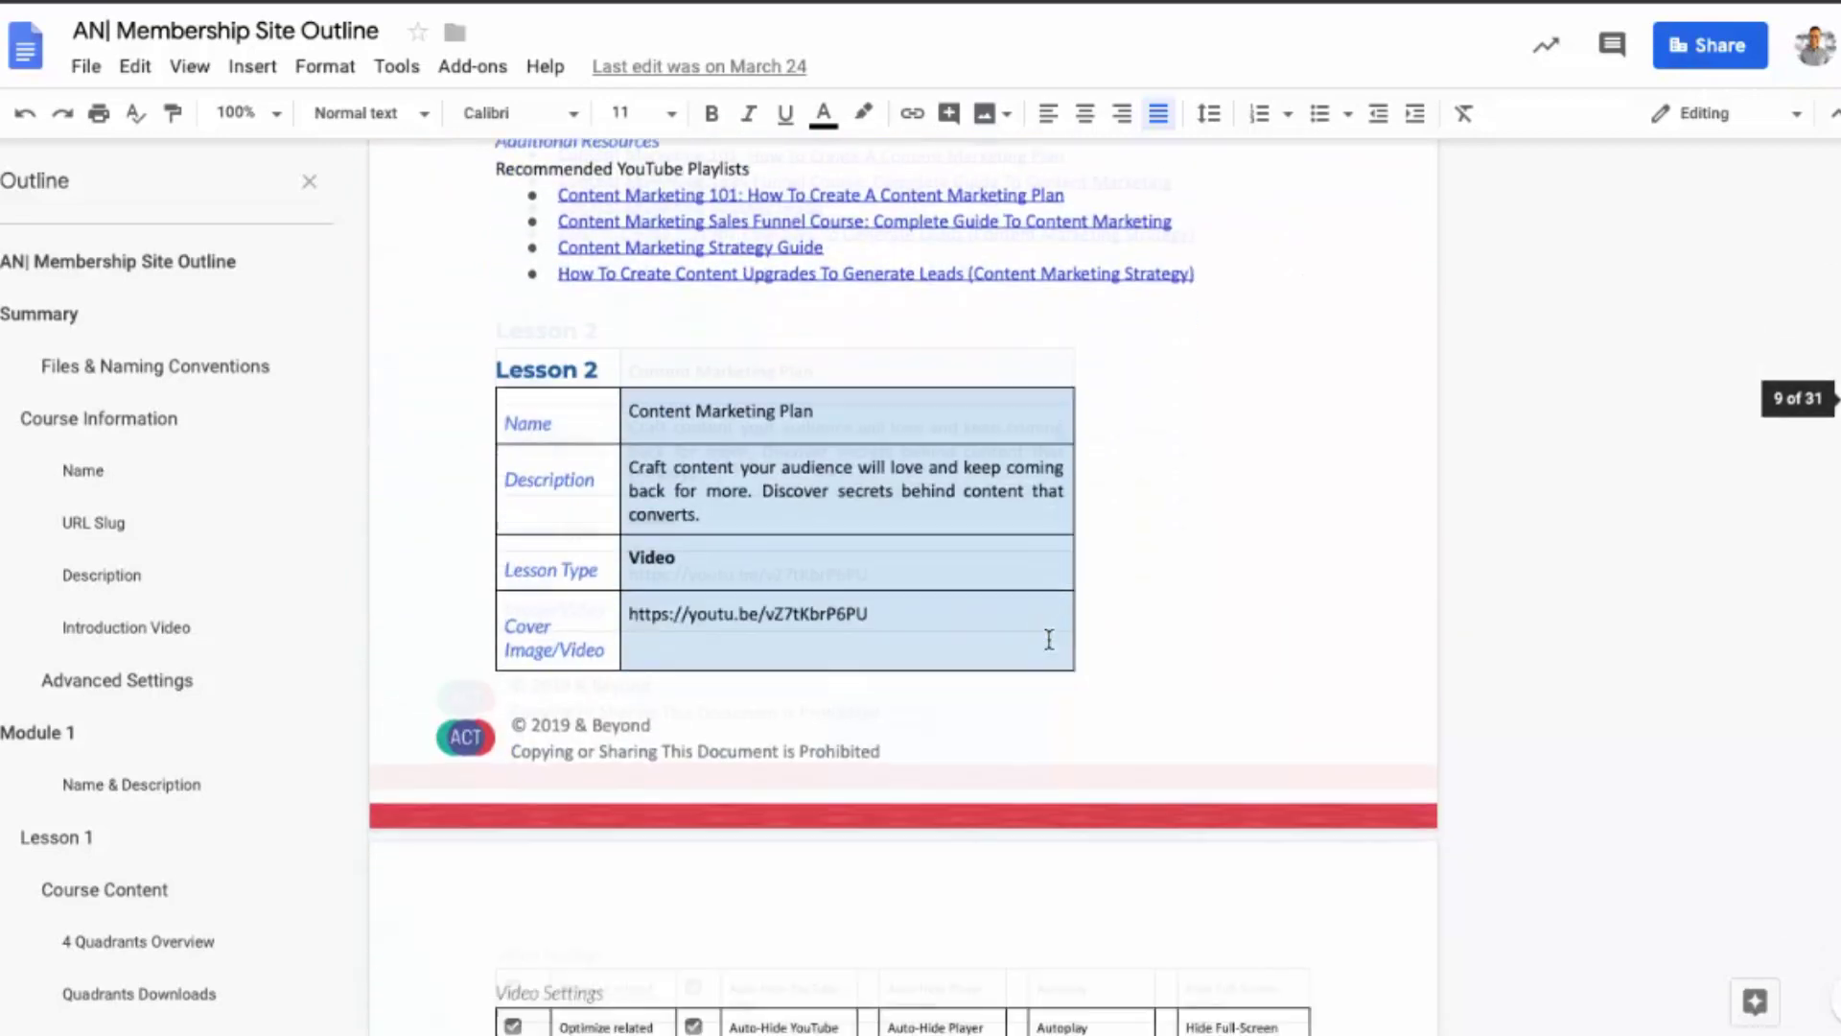
pyautogui.scroll(-5, 1049, 638)
pyautogui.scroll(-5, 1049, 638)
pyautogui.scroll(-5, 1048, 639)
pyautogui.scroll(-5, 1050, 639)
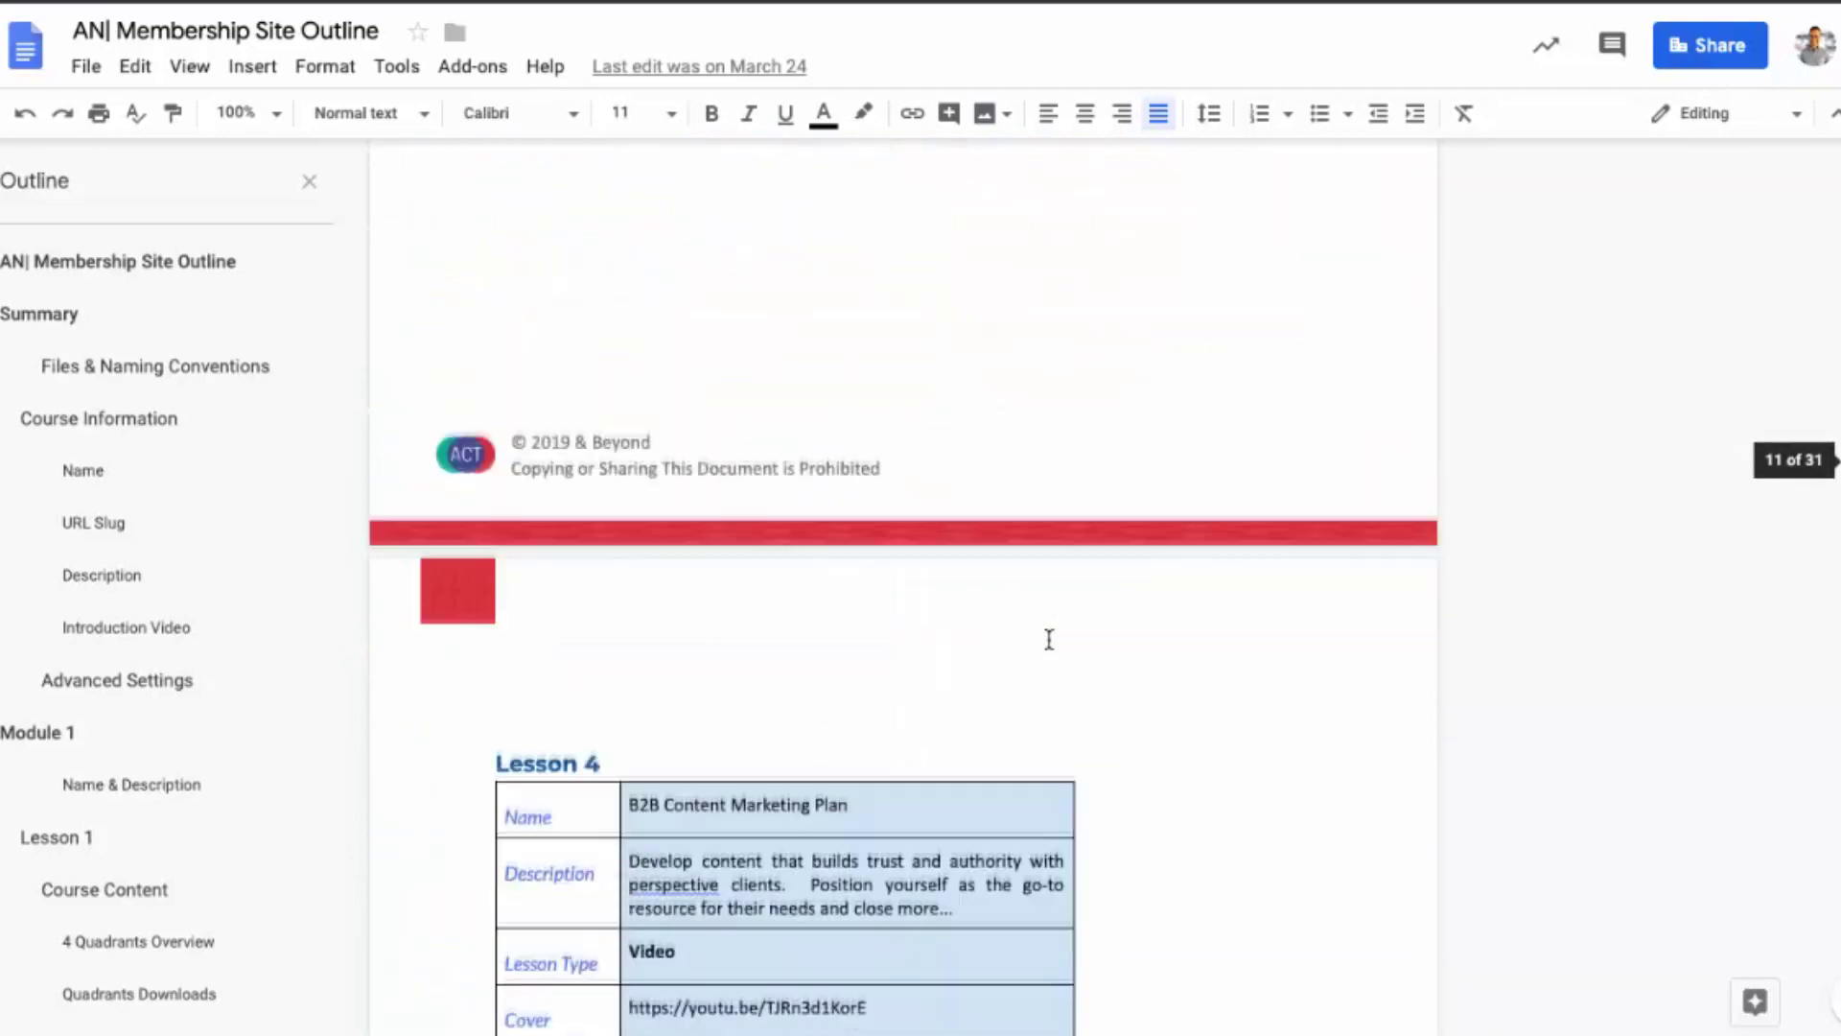
pyautogui.scroll(-5, 1049, 639)
pyautogui.scroll(-5, 1048, 638)
pyautogui.scroll(-5, 1049, 639)
pyautogui.scroll(3, 1049, 638)
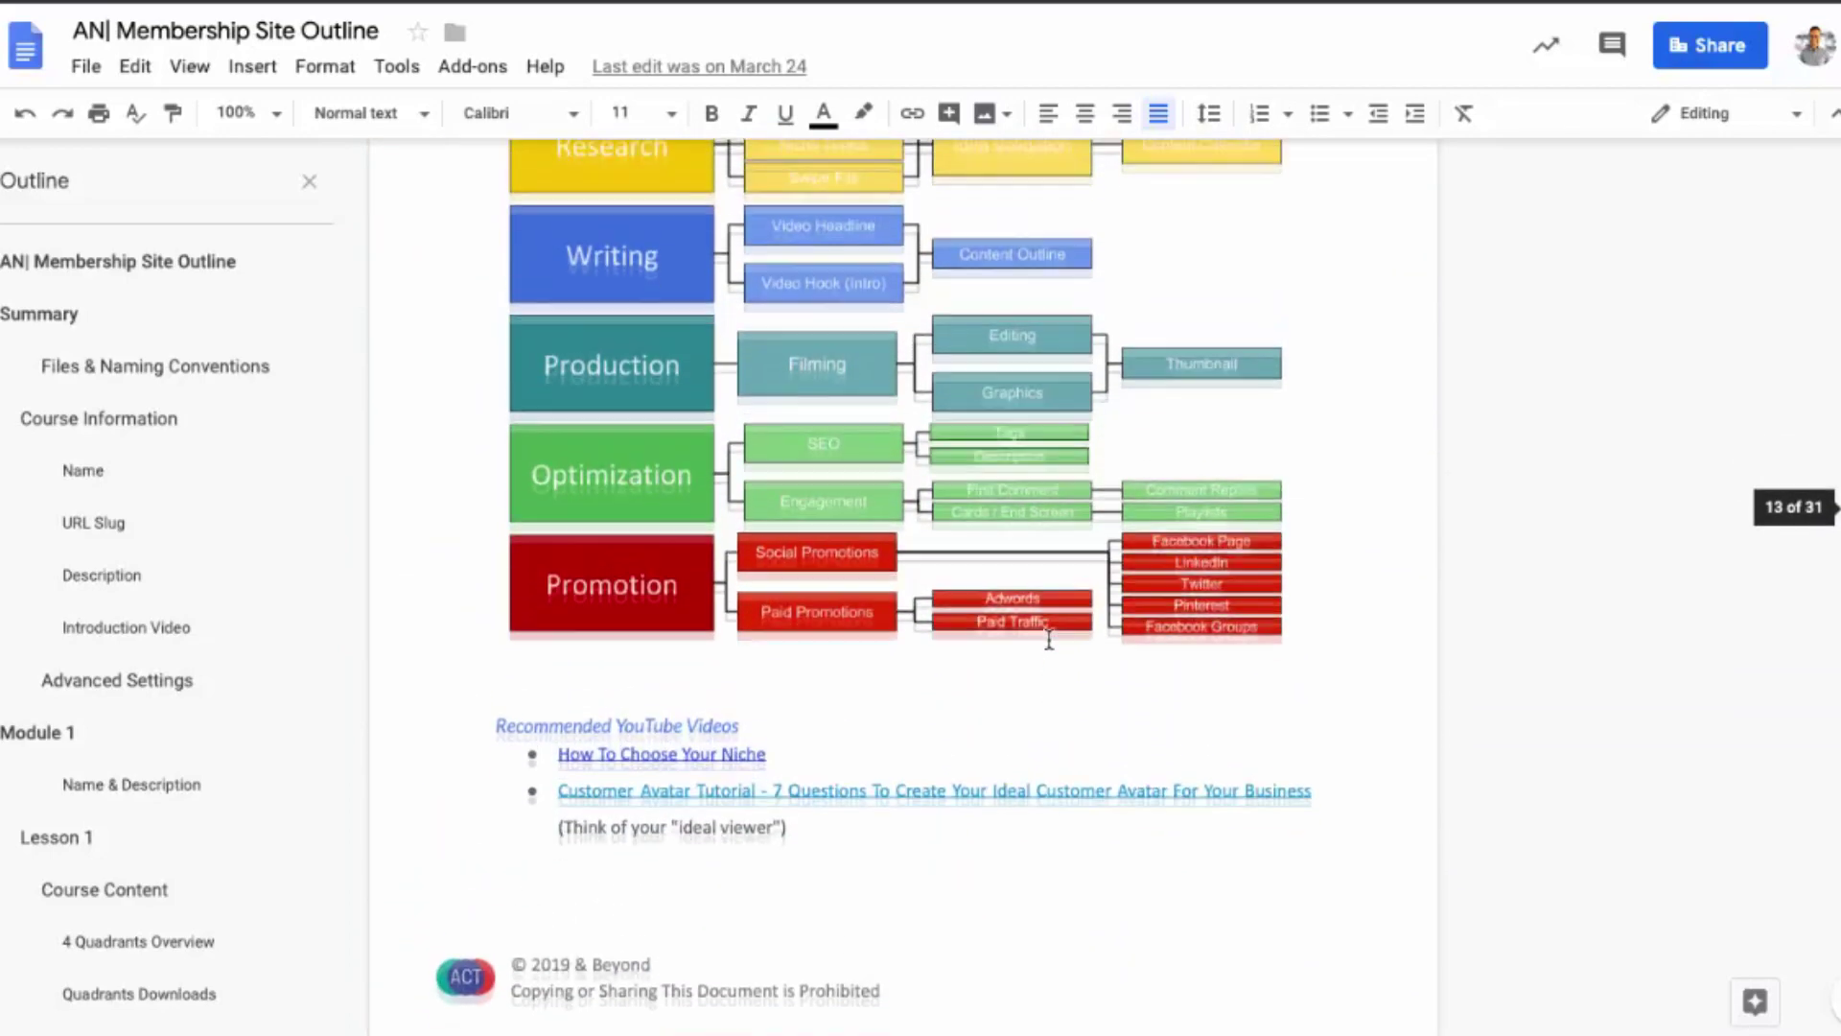
pyautogui.scroll(5, 1049, 640)
pyautogui.scroll(5, 1048, 639)
pyautogui.scroll(5, 1048, 639)
pyautogui.scroll(5, 1048, 639)
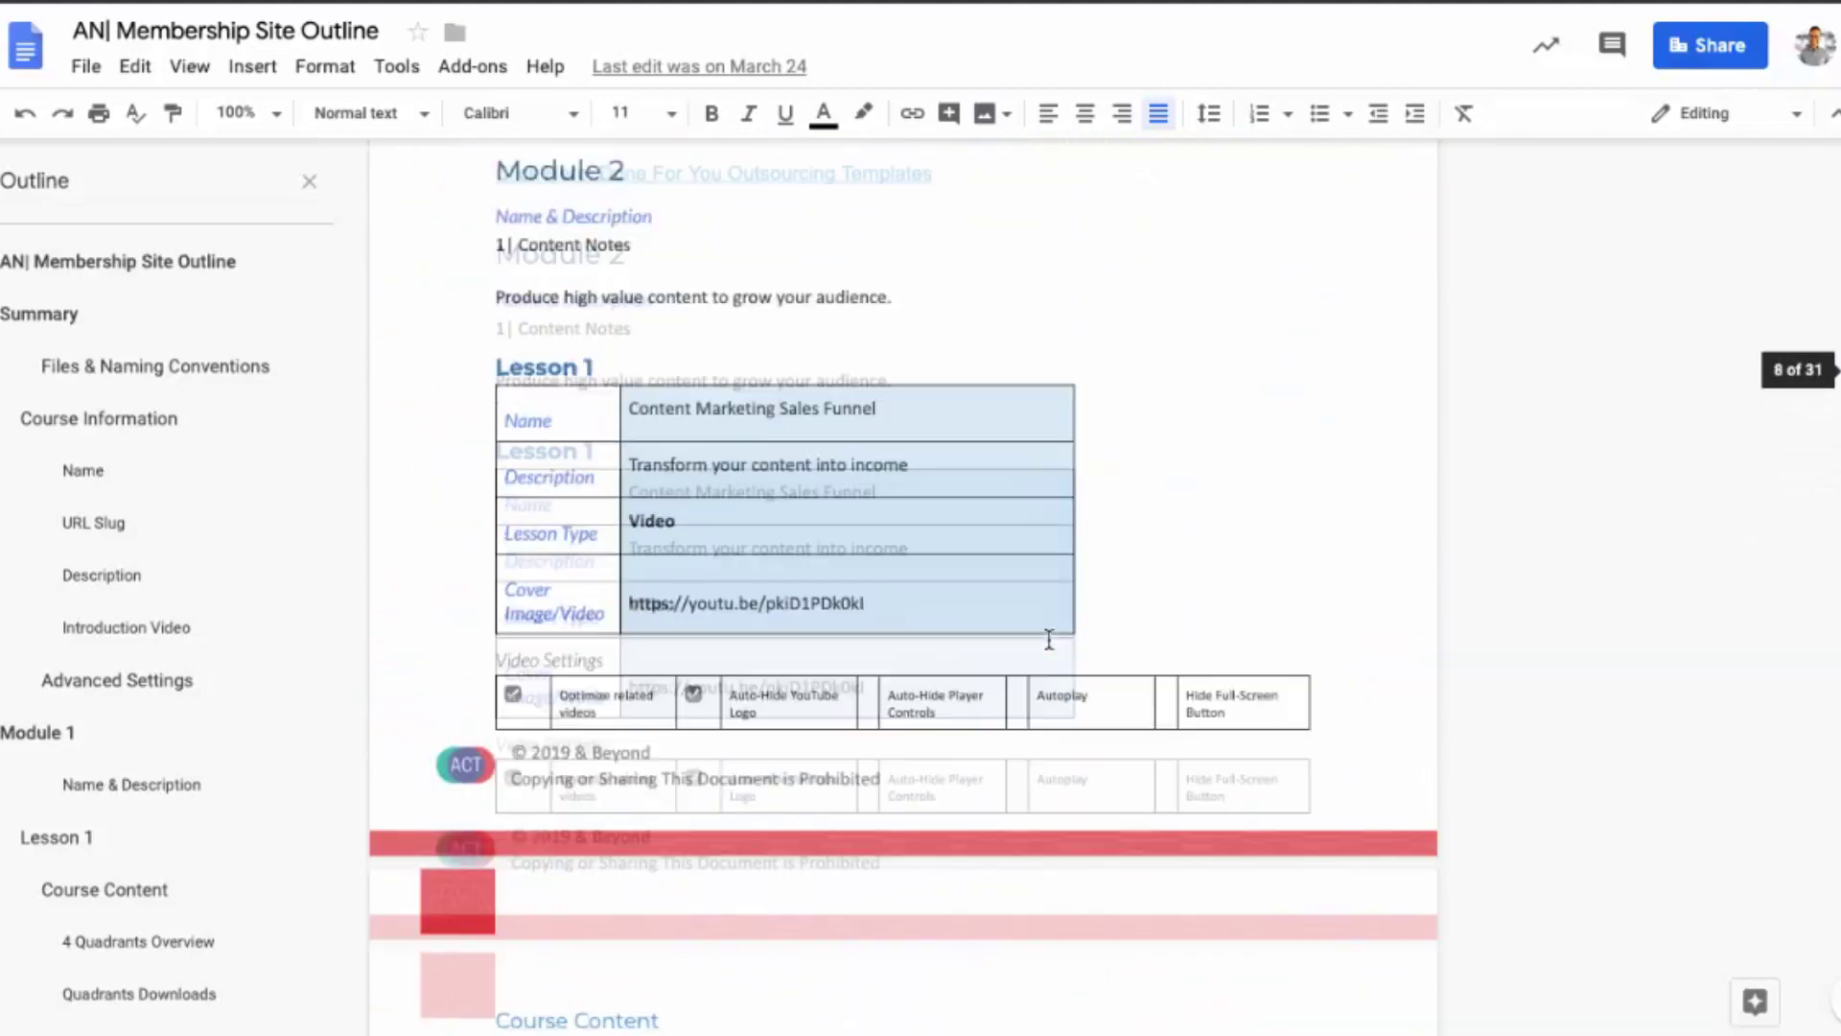
pyautogui.scroll(5, 1048, 640)
pyautogui.scroll(5, 1049, 638)
pyautogui.scroll(5, 1035, 615)
pyautogui.scroll(5, 1034, 617)
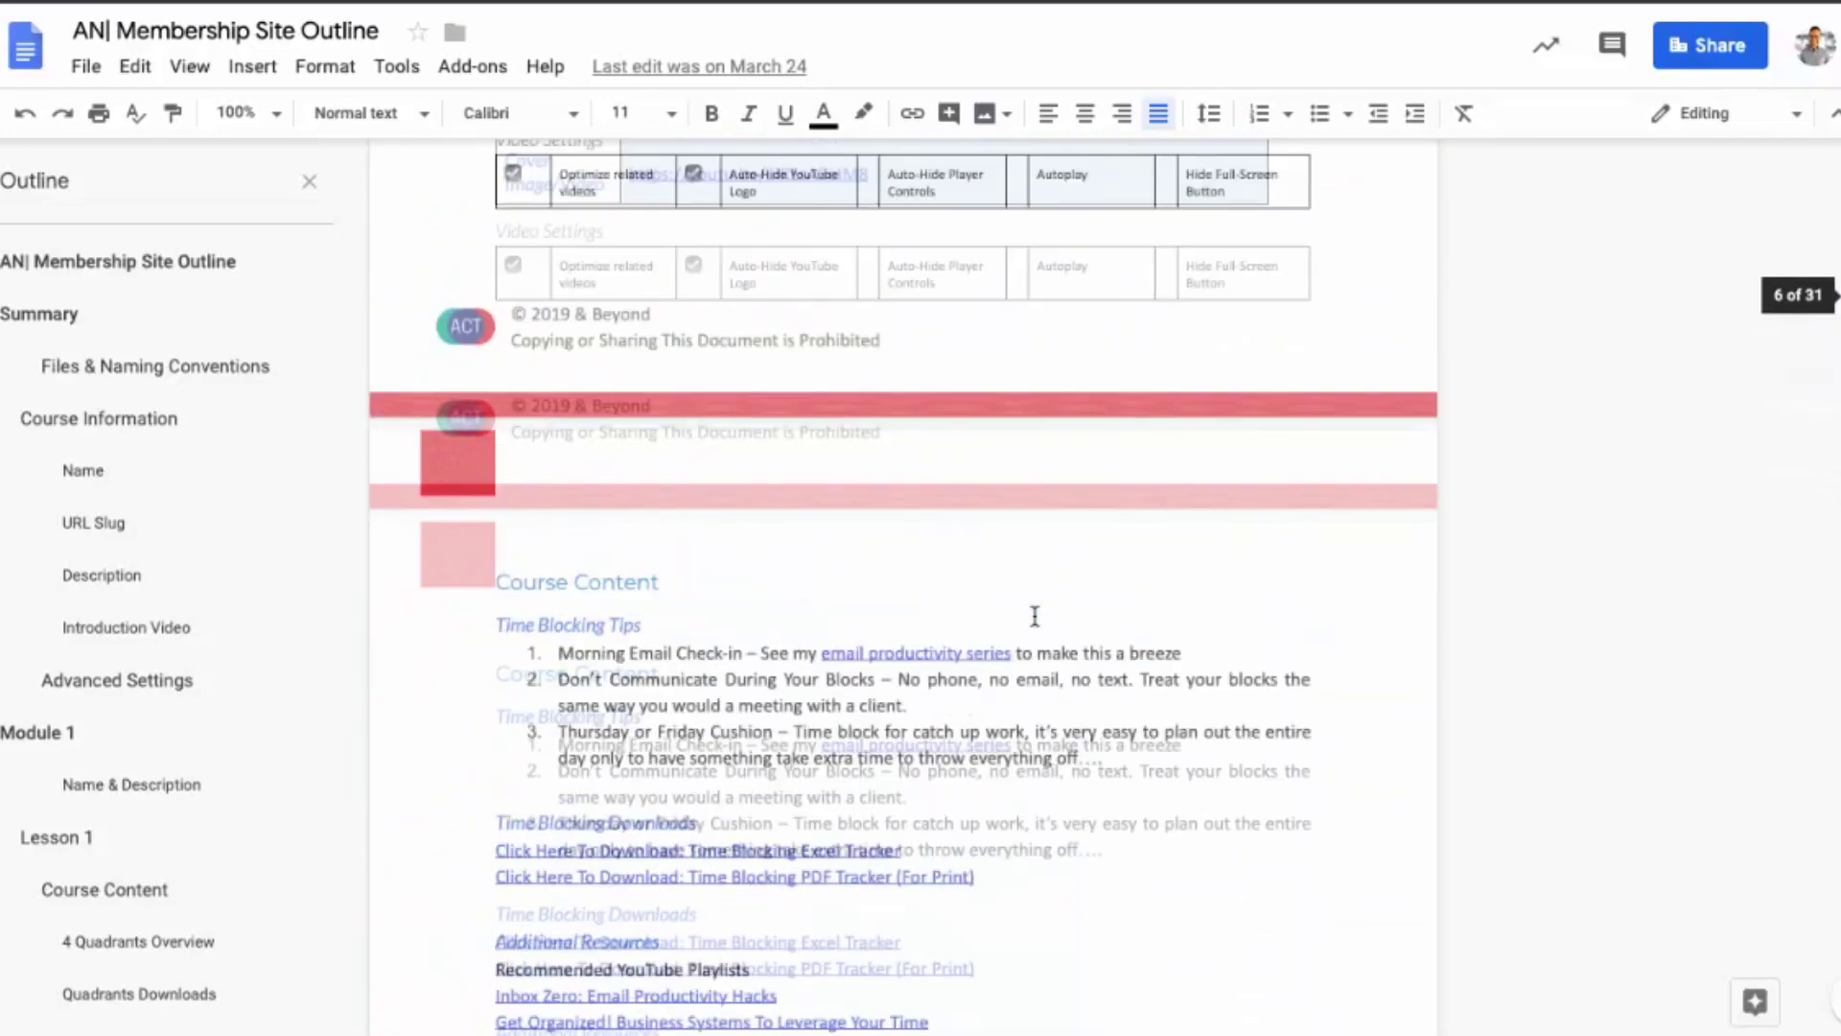
pyautogui.scroll(5, 1034, 616)
pyautogui.scroll(5, 1034, 616)
pyautogui.scroll(5, 1034, 616)
pyautogui.scroll(5, 1035, 617)
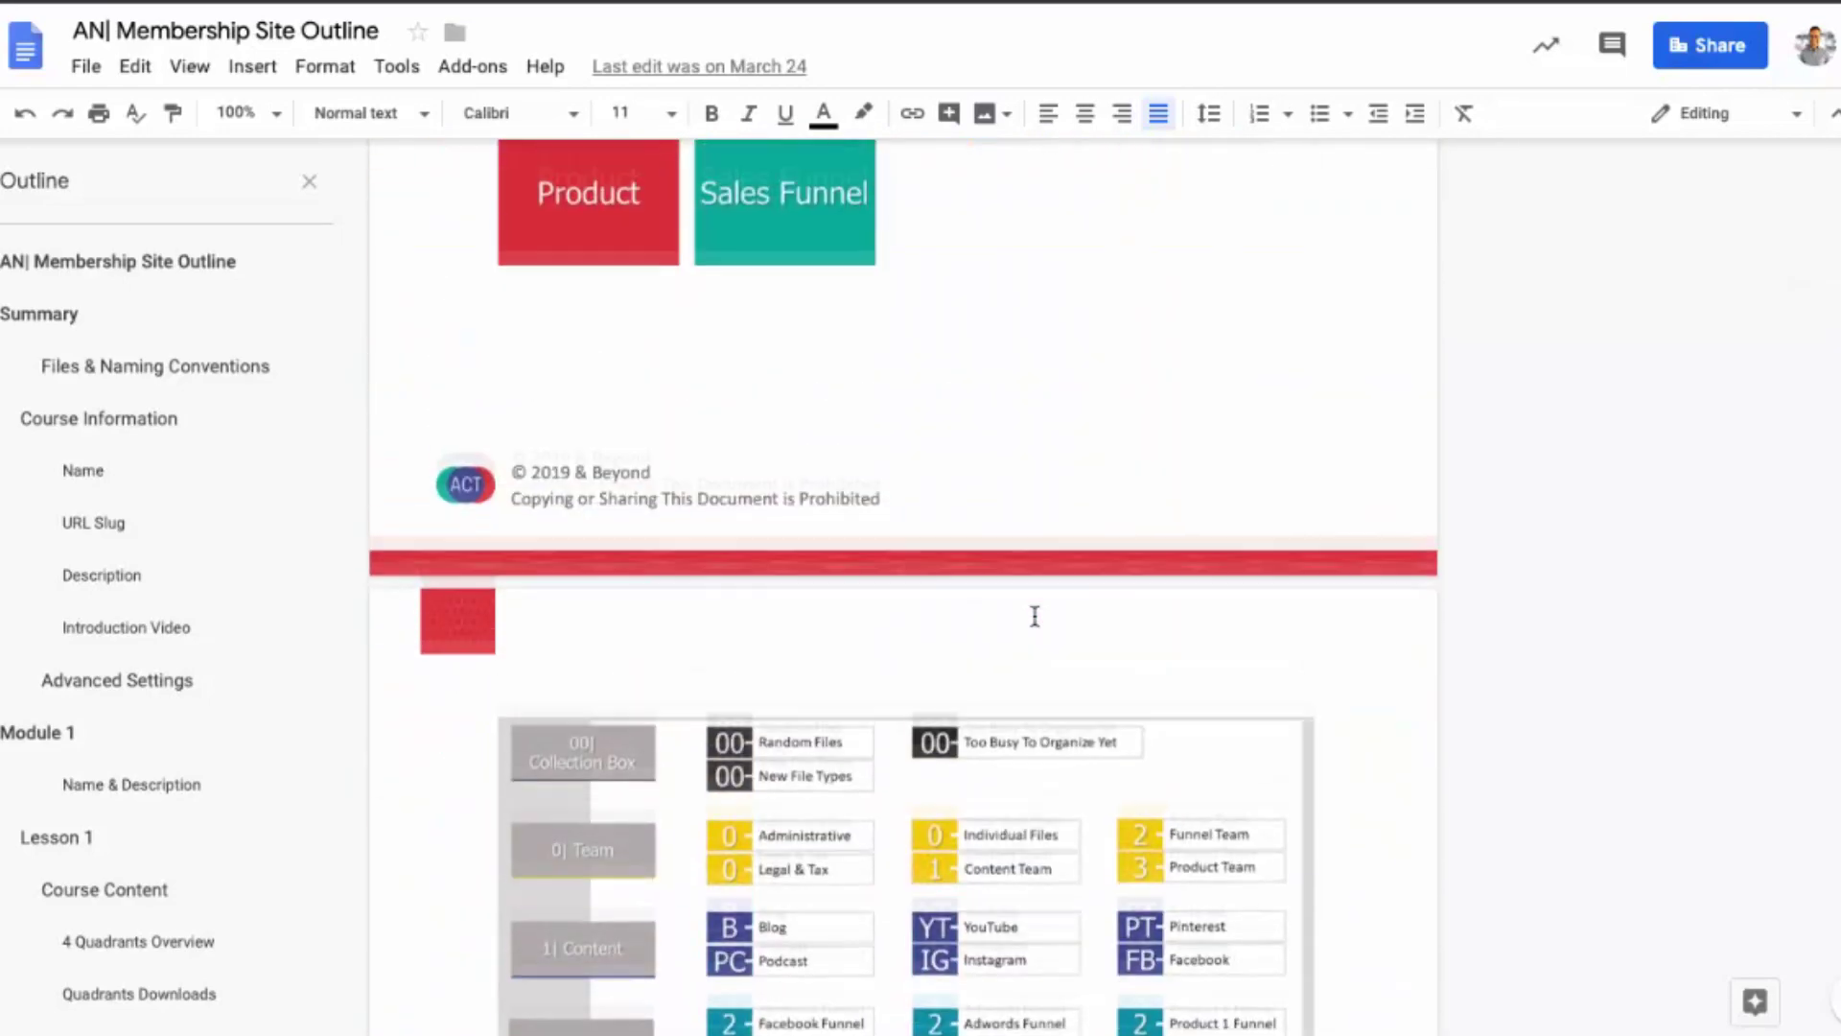
pyautogui.scroll(5, 1035, 616)
pyautogui.scroll(5, 1034, 615)
pyautogui.scroll(2, 1033, 616)
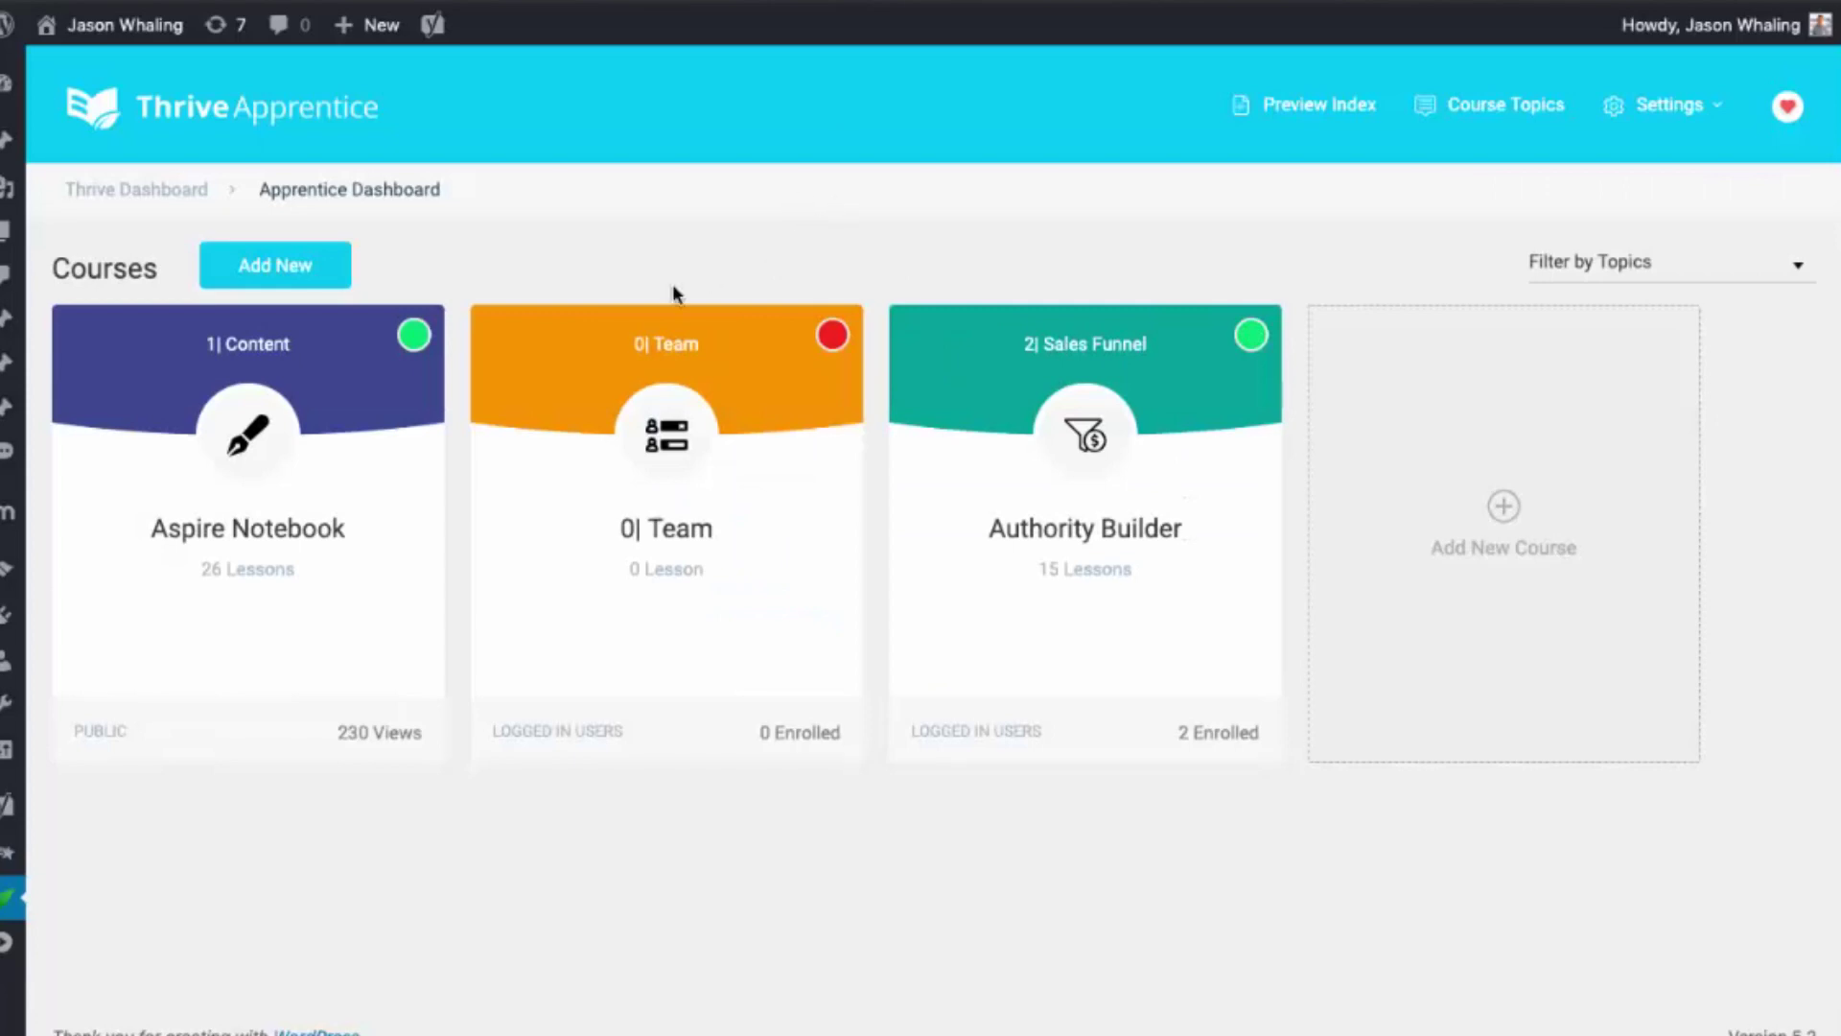
pyautogui.click(1516, 115)
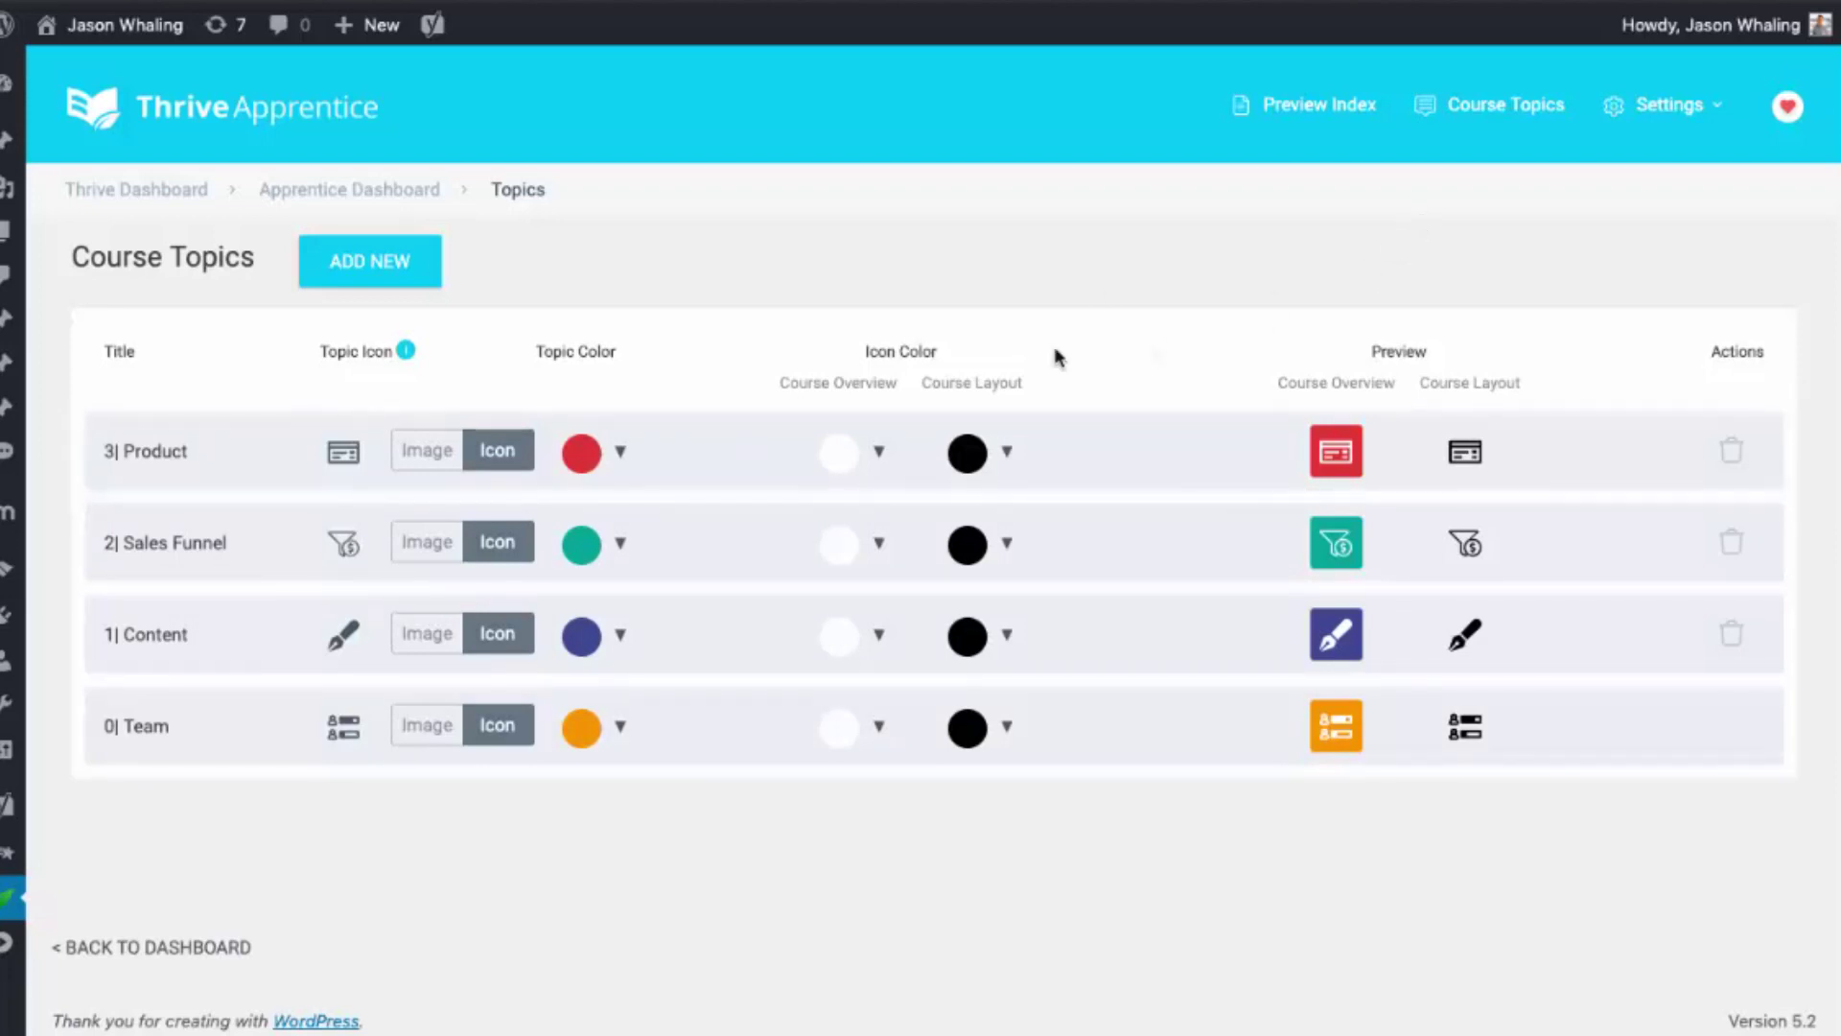
pyautogui.click(338, 194)
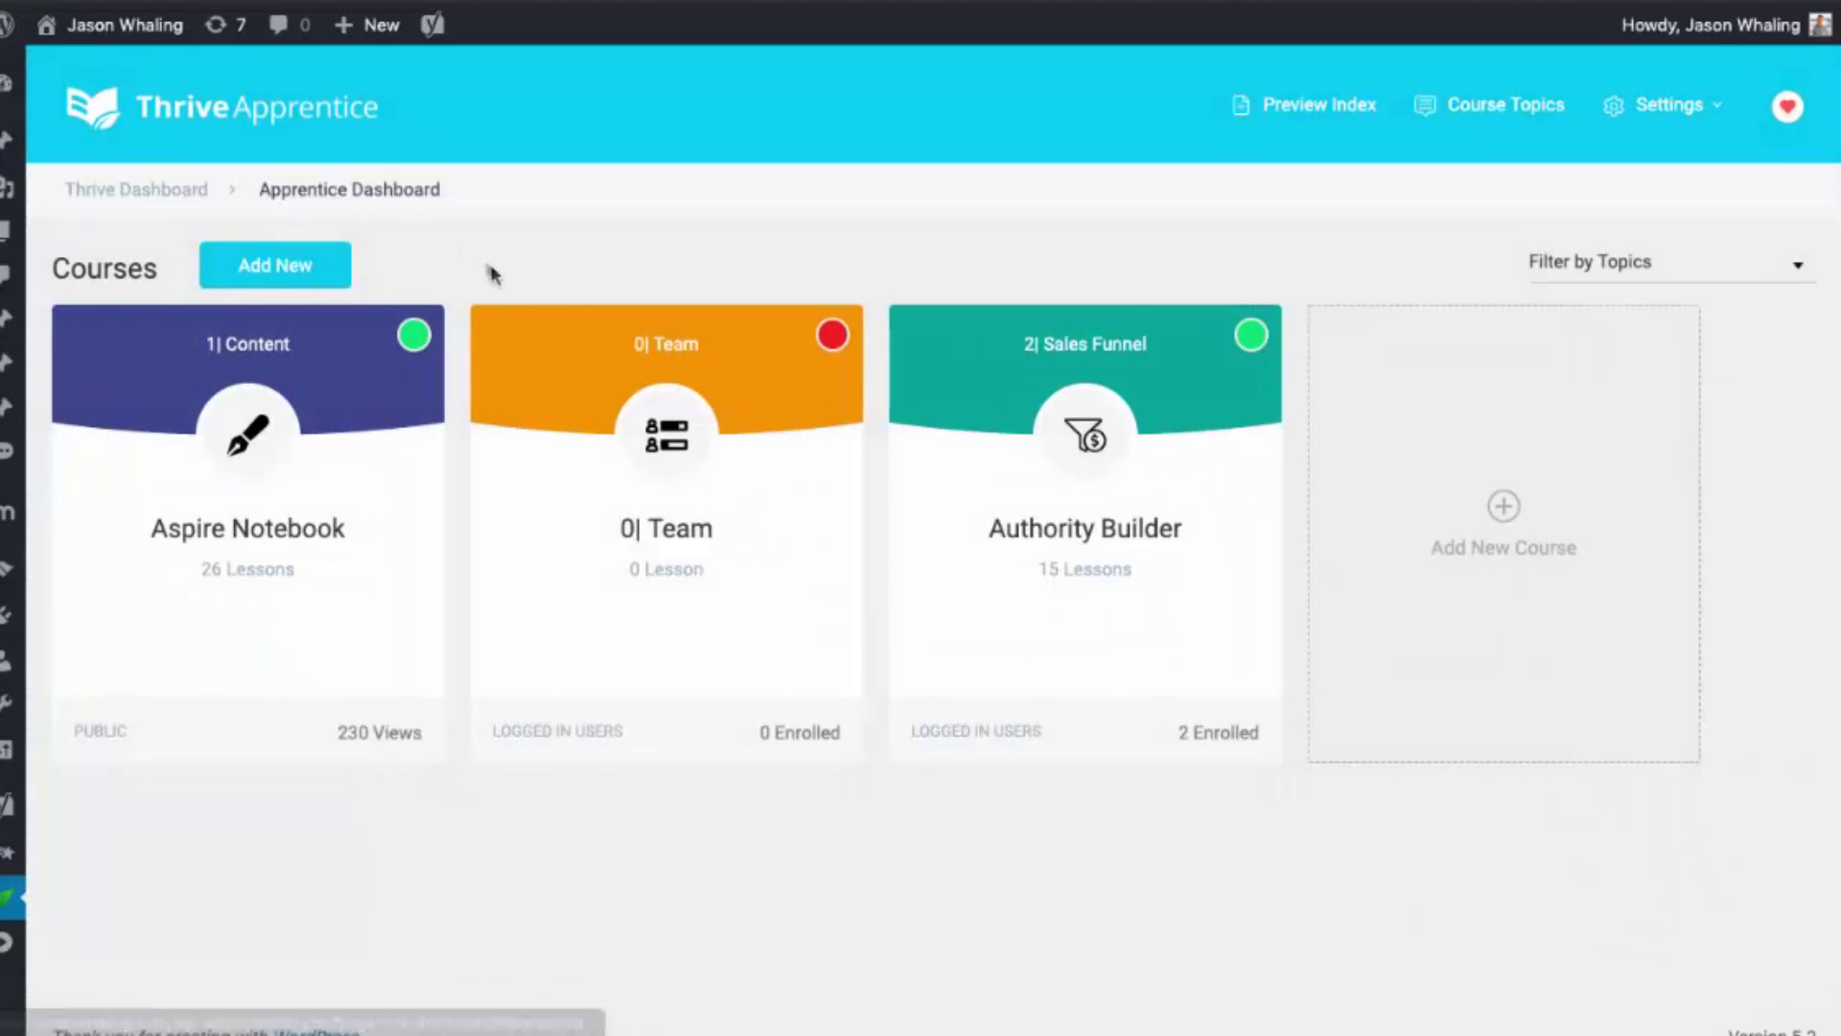
# - Create the YouTube Ads Master Class course with name, short description and video description enabled
pyautogui.click(279, 267)
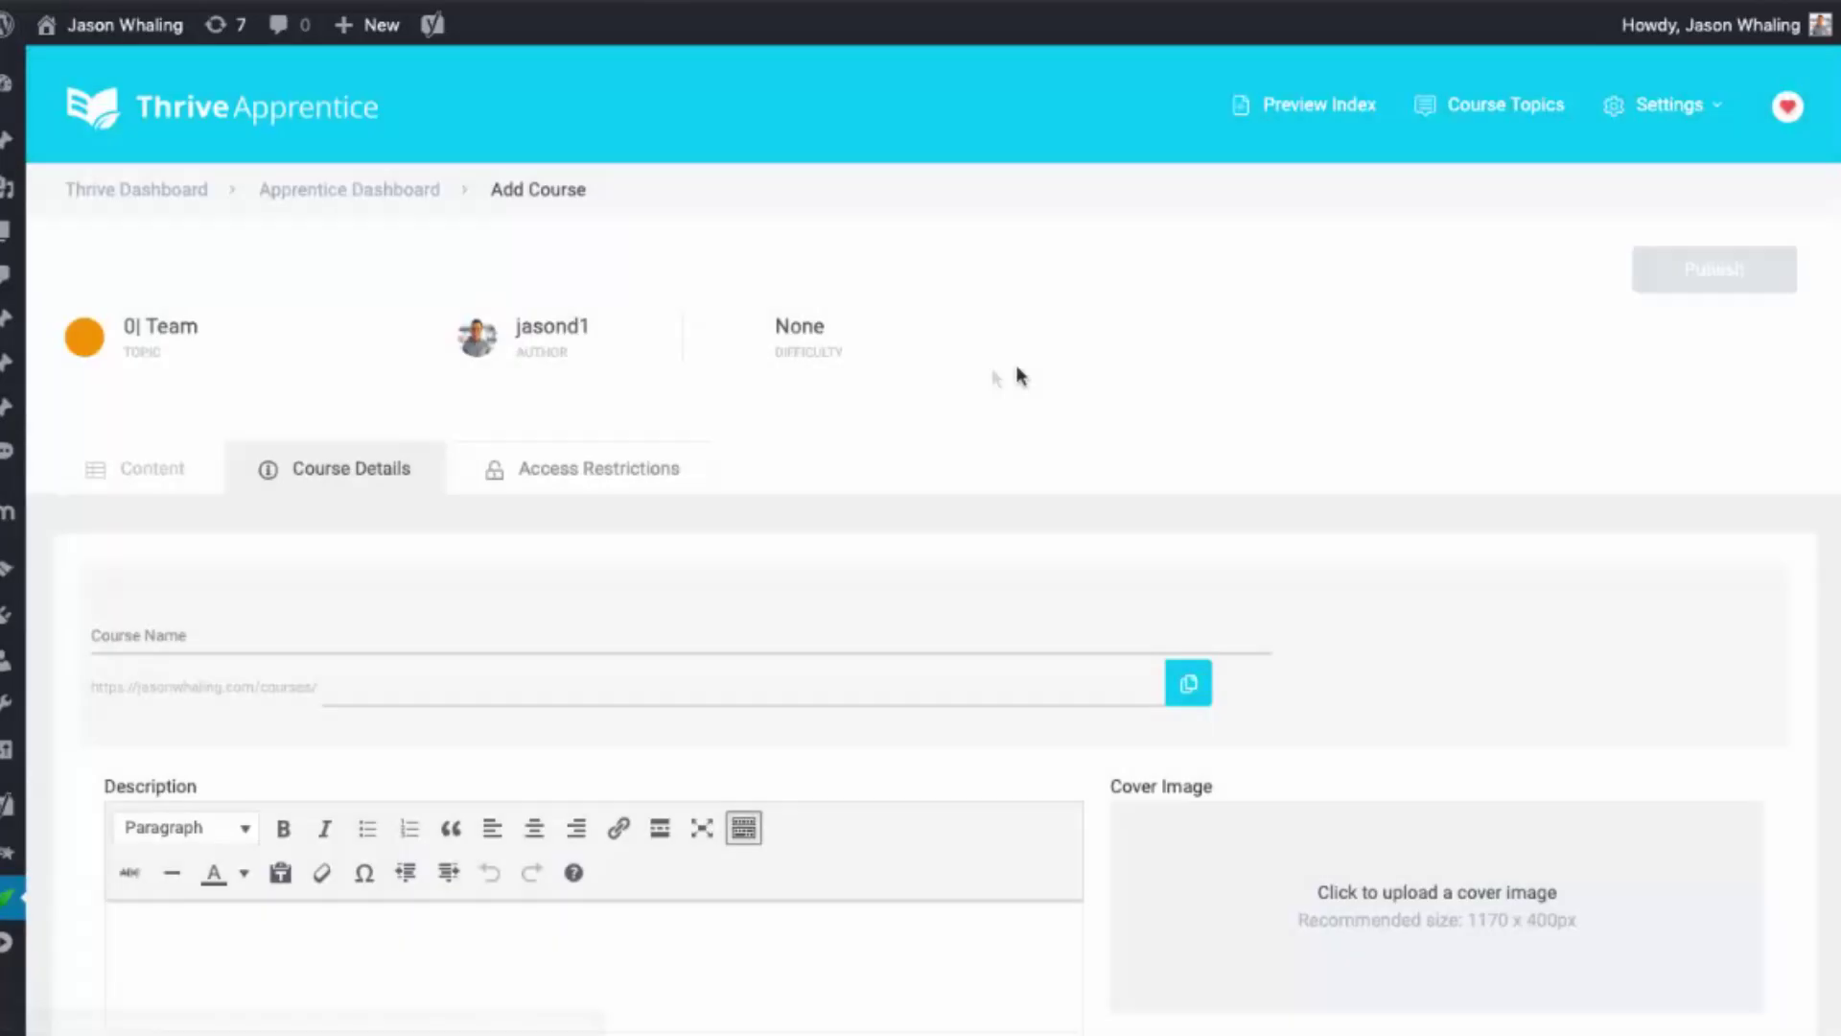
pyautogui.scroll(-2, 300, 386)
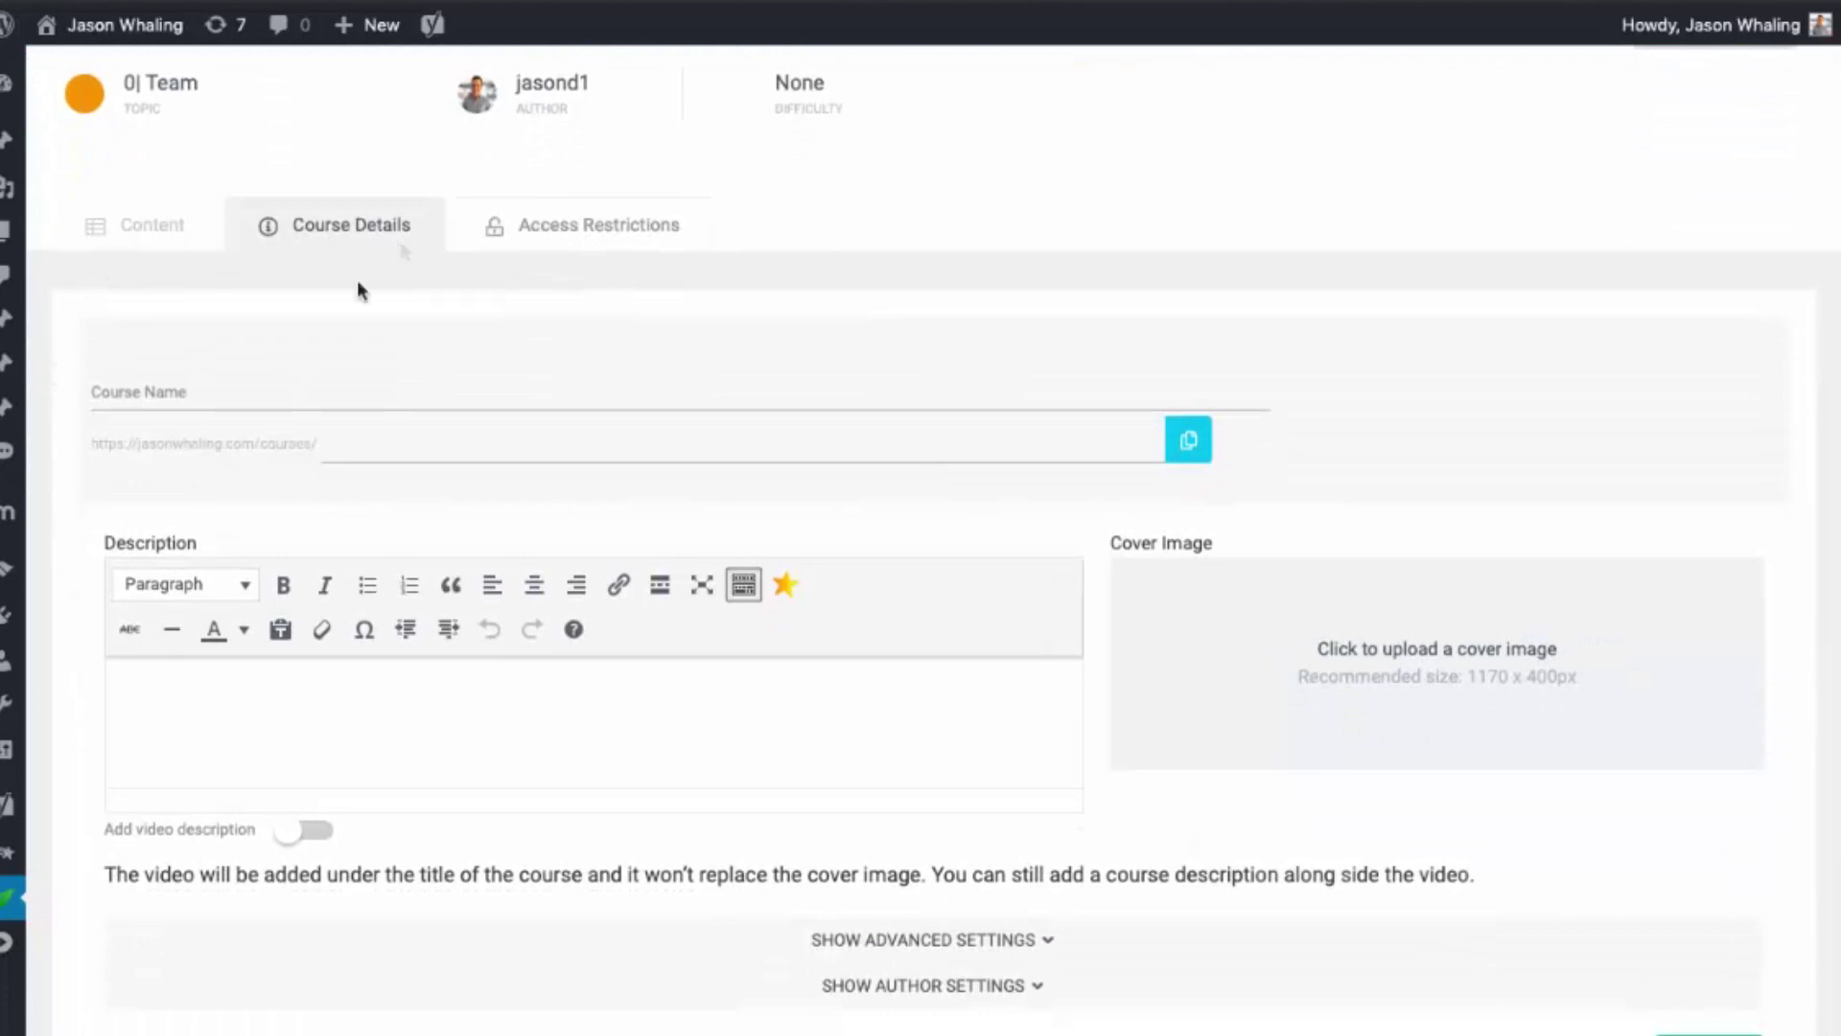
pyautogui.click(235, 393)
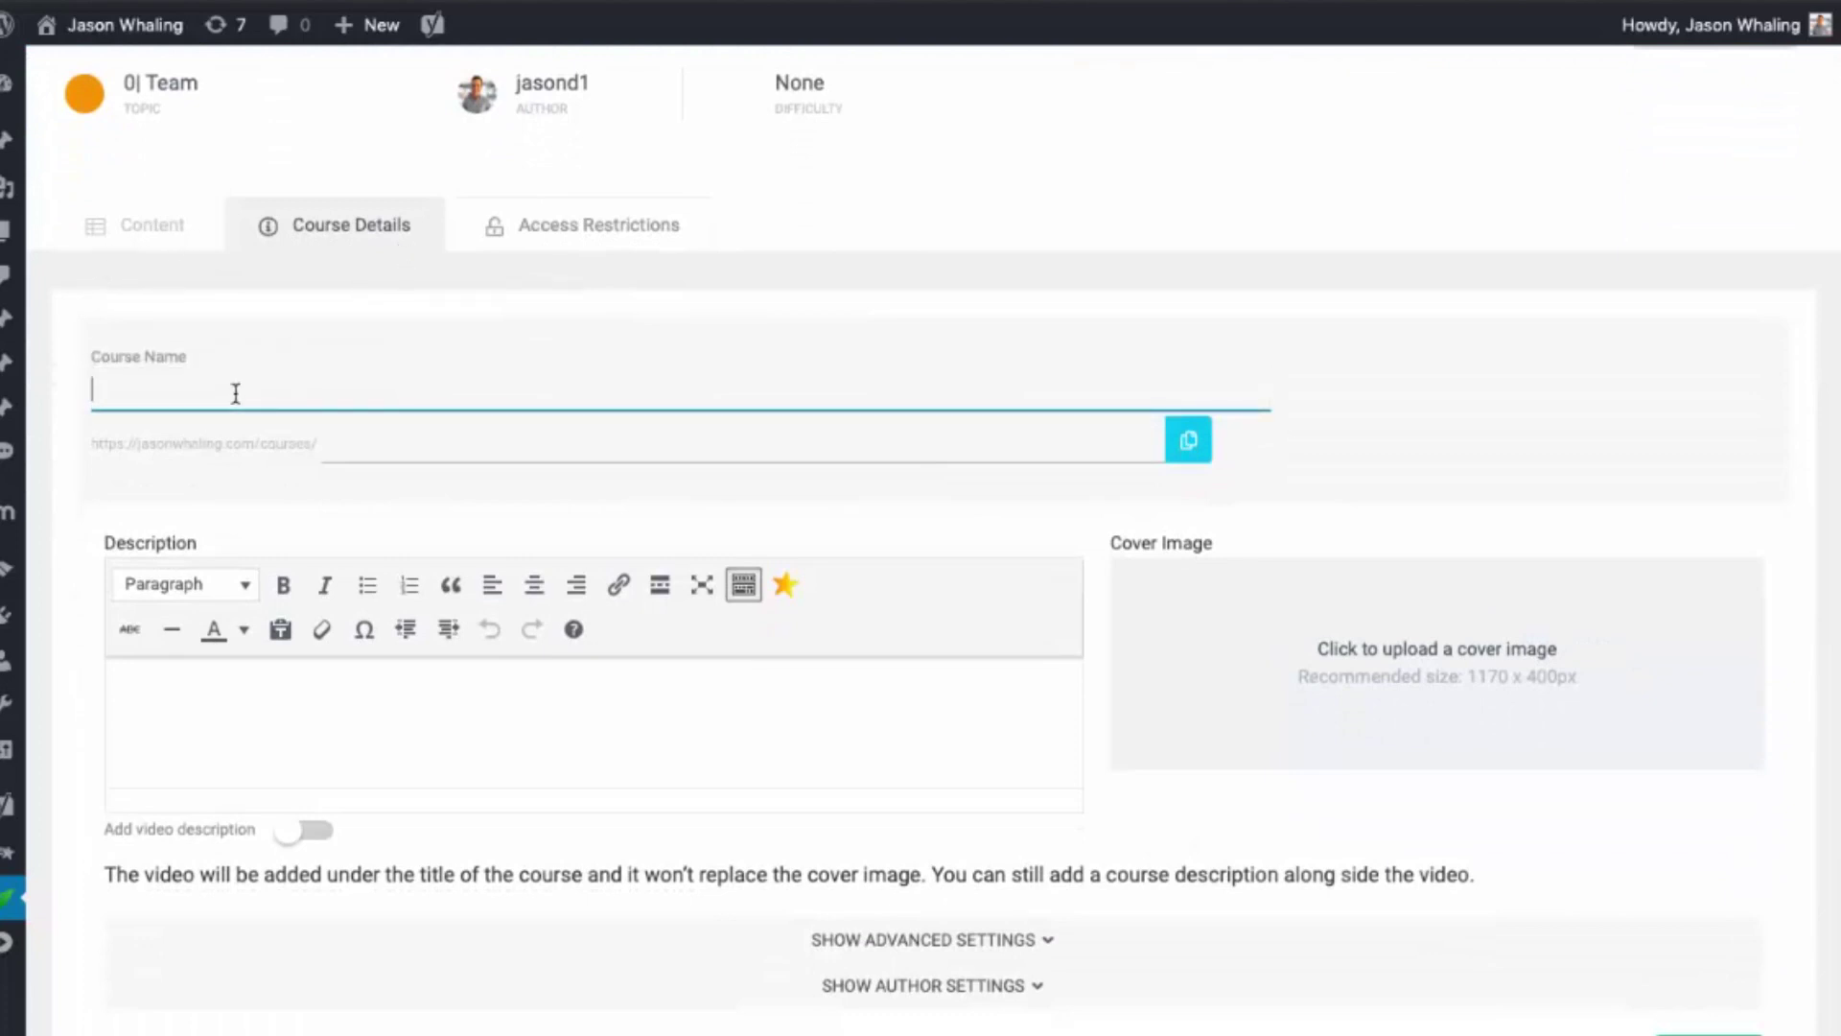
pyautogui.write('YouTube Ads Master Class')
pyautogui.scroll(-1, 712, 585)
pyautogui.click(713, 586)
pyautogui.write('Super awesome YouTube Ads Formula.....')
pyautogui.scroll(-1, 545, 570)
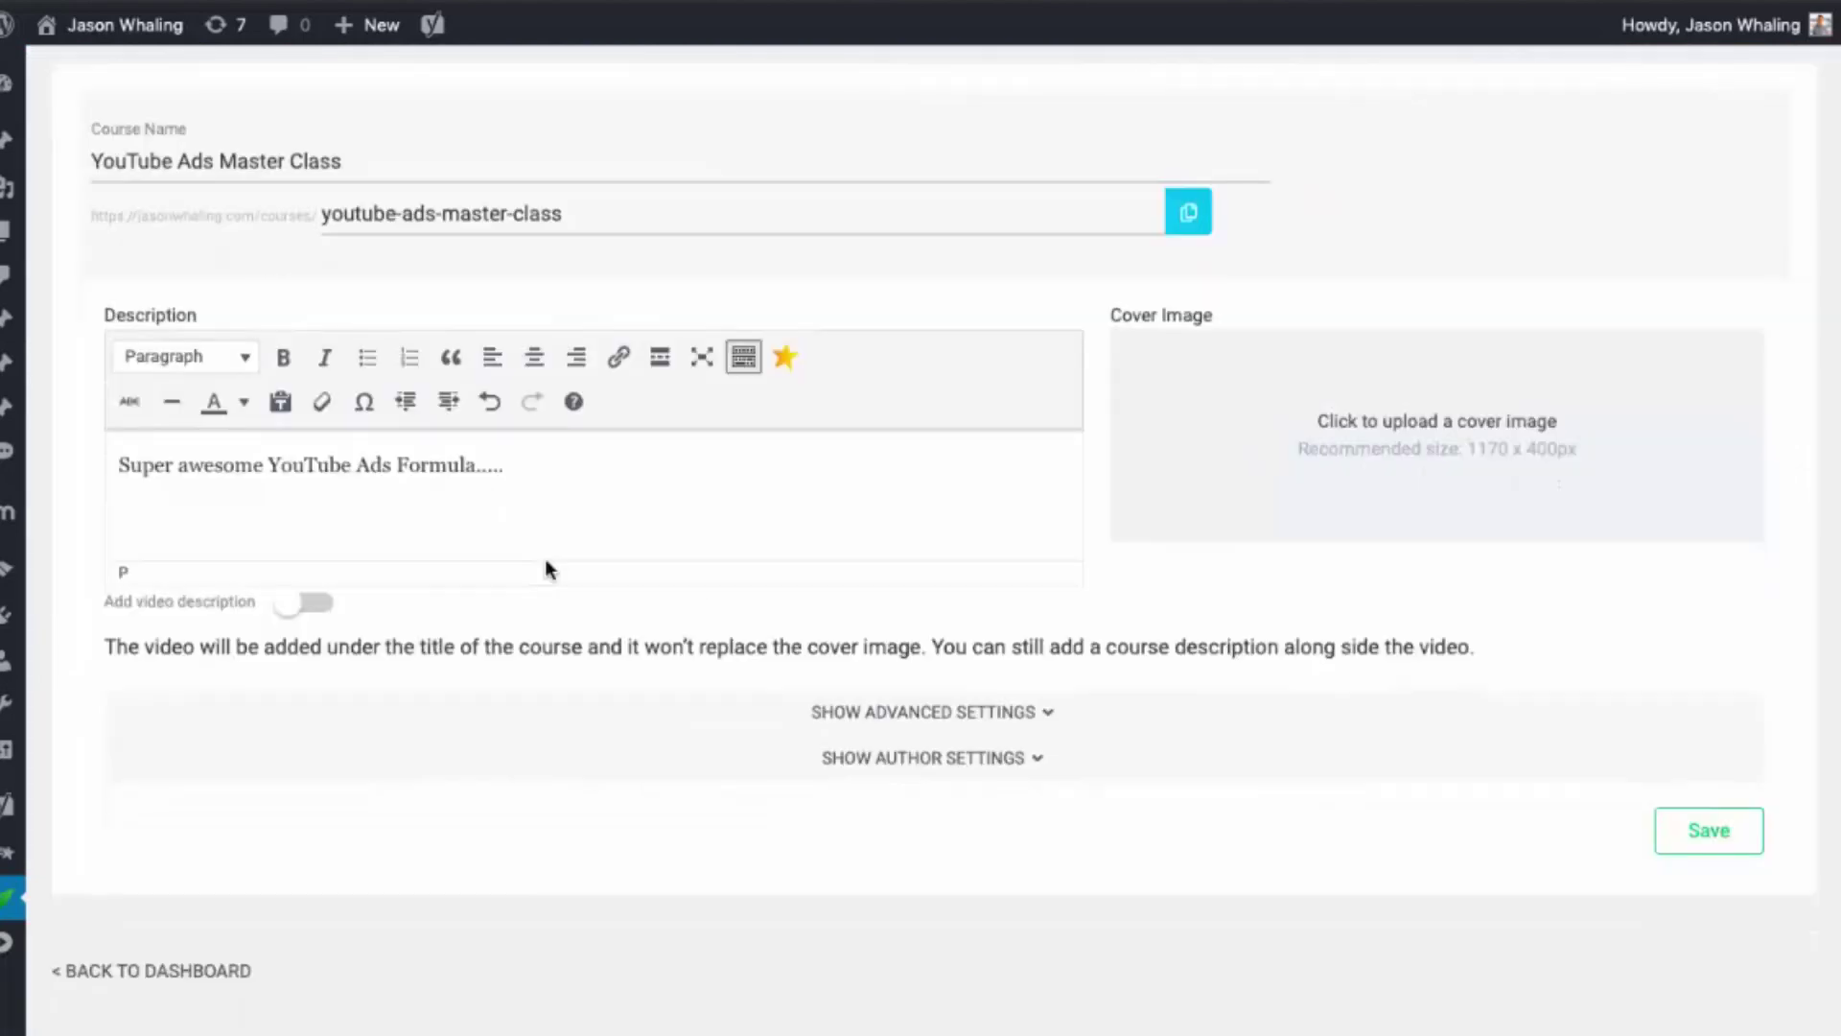
pyautogui.click(304, 604)
pyautogui.scroll(-1, 423, 642)
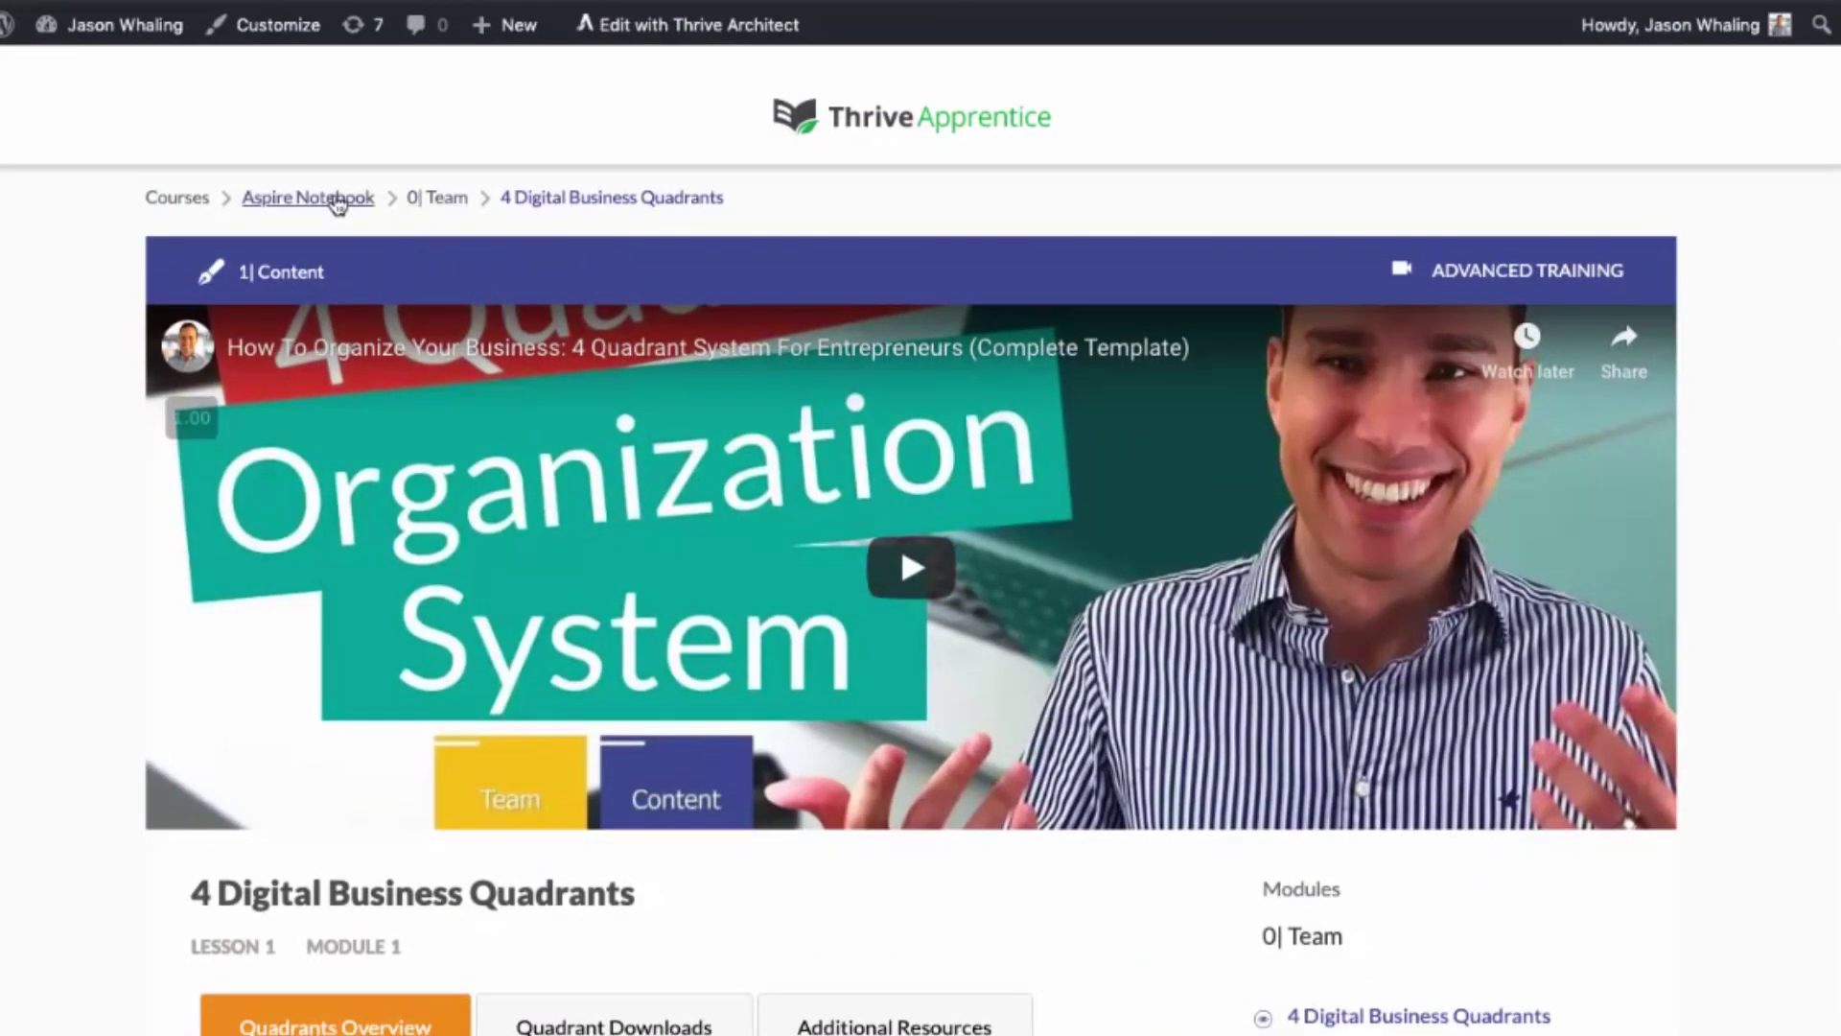
# - Go to the Aspire Notebook course page from the lesson breadcrumb
pyautogui.click(338, 197)
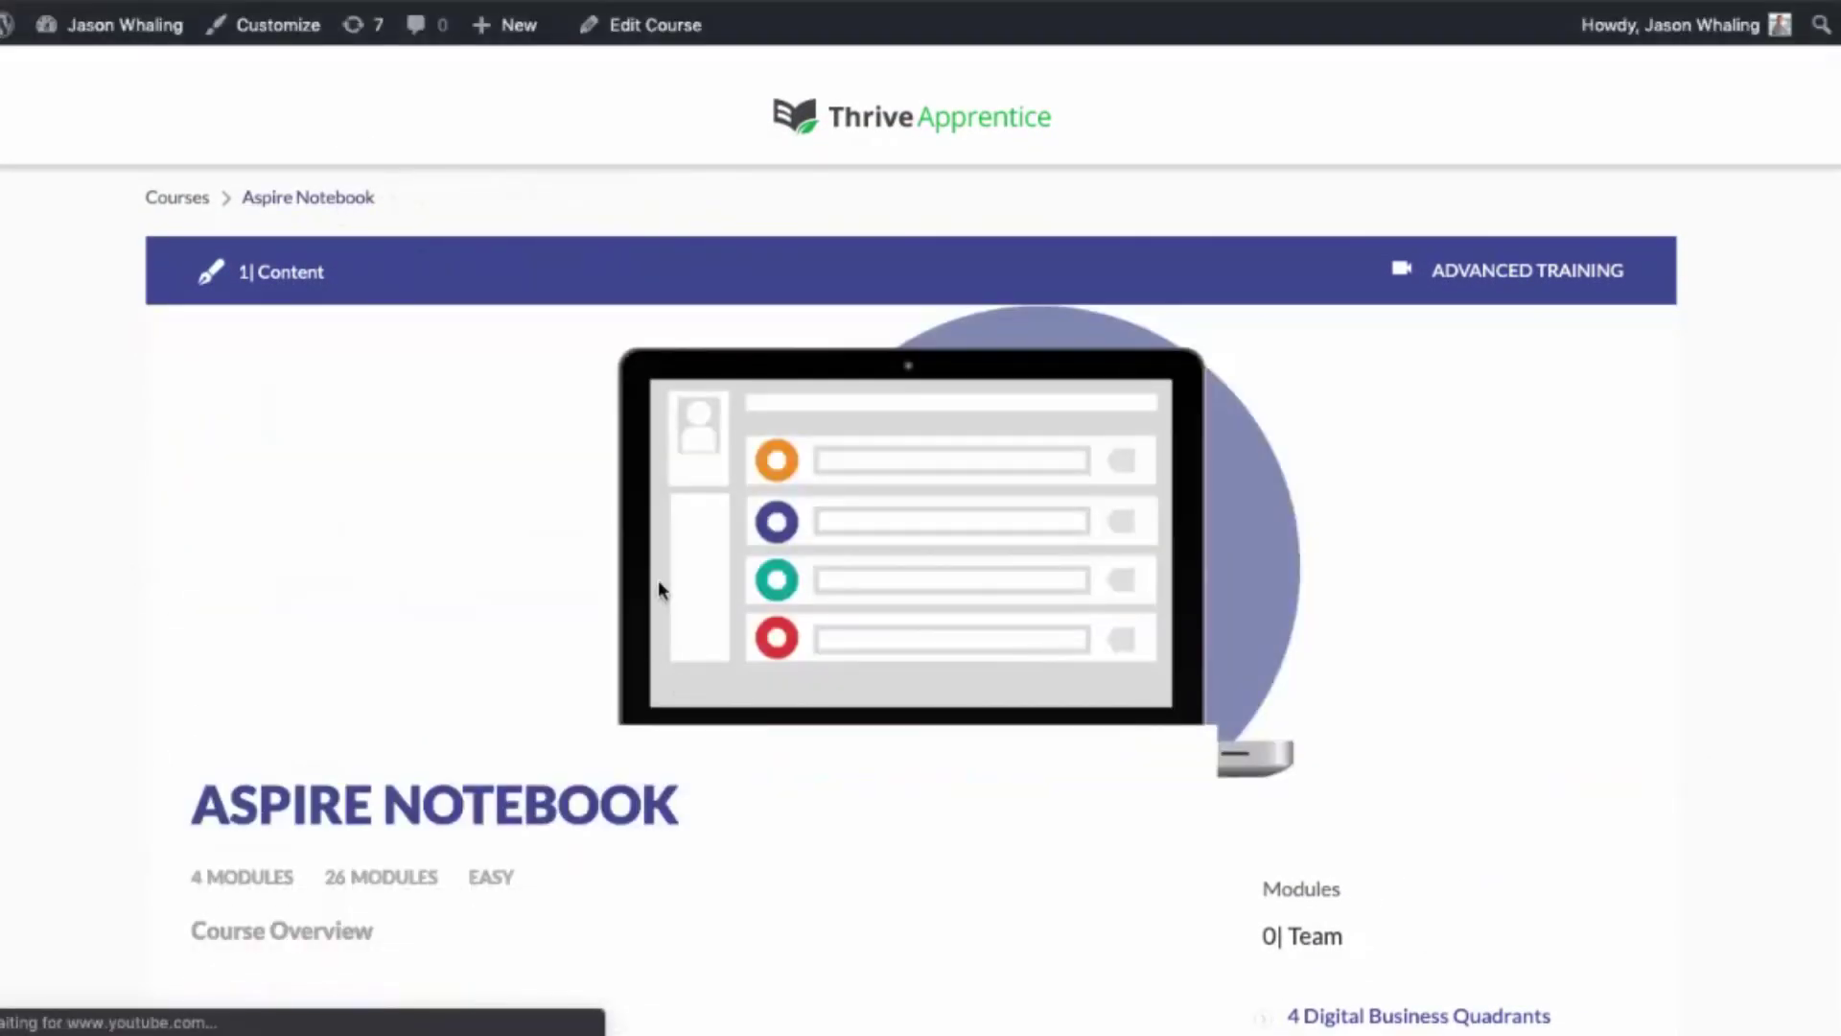
pyautogui.scroll(-5, 657, 588)
pyautogui.scroll(-3, 752, 412)
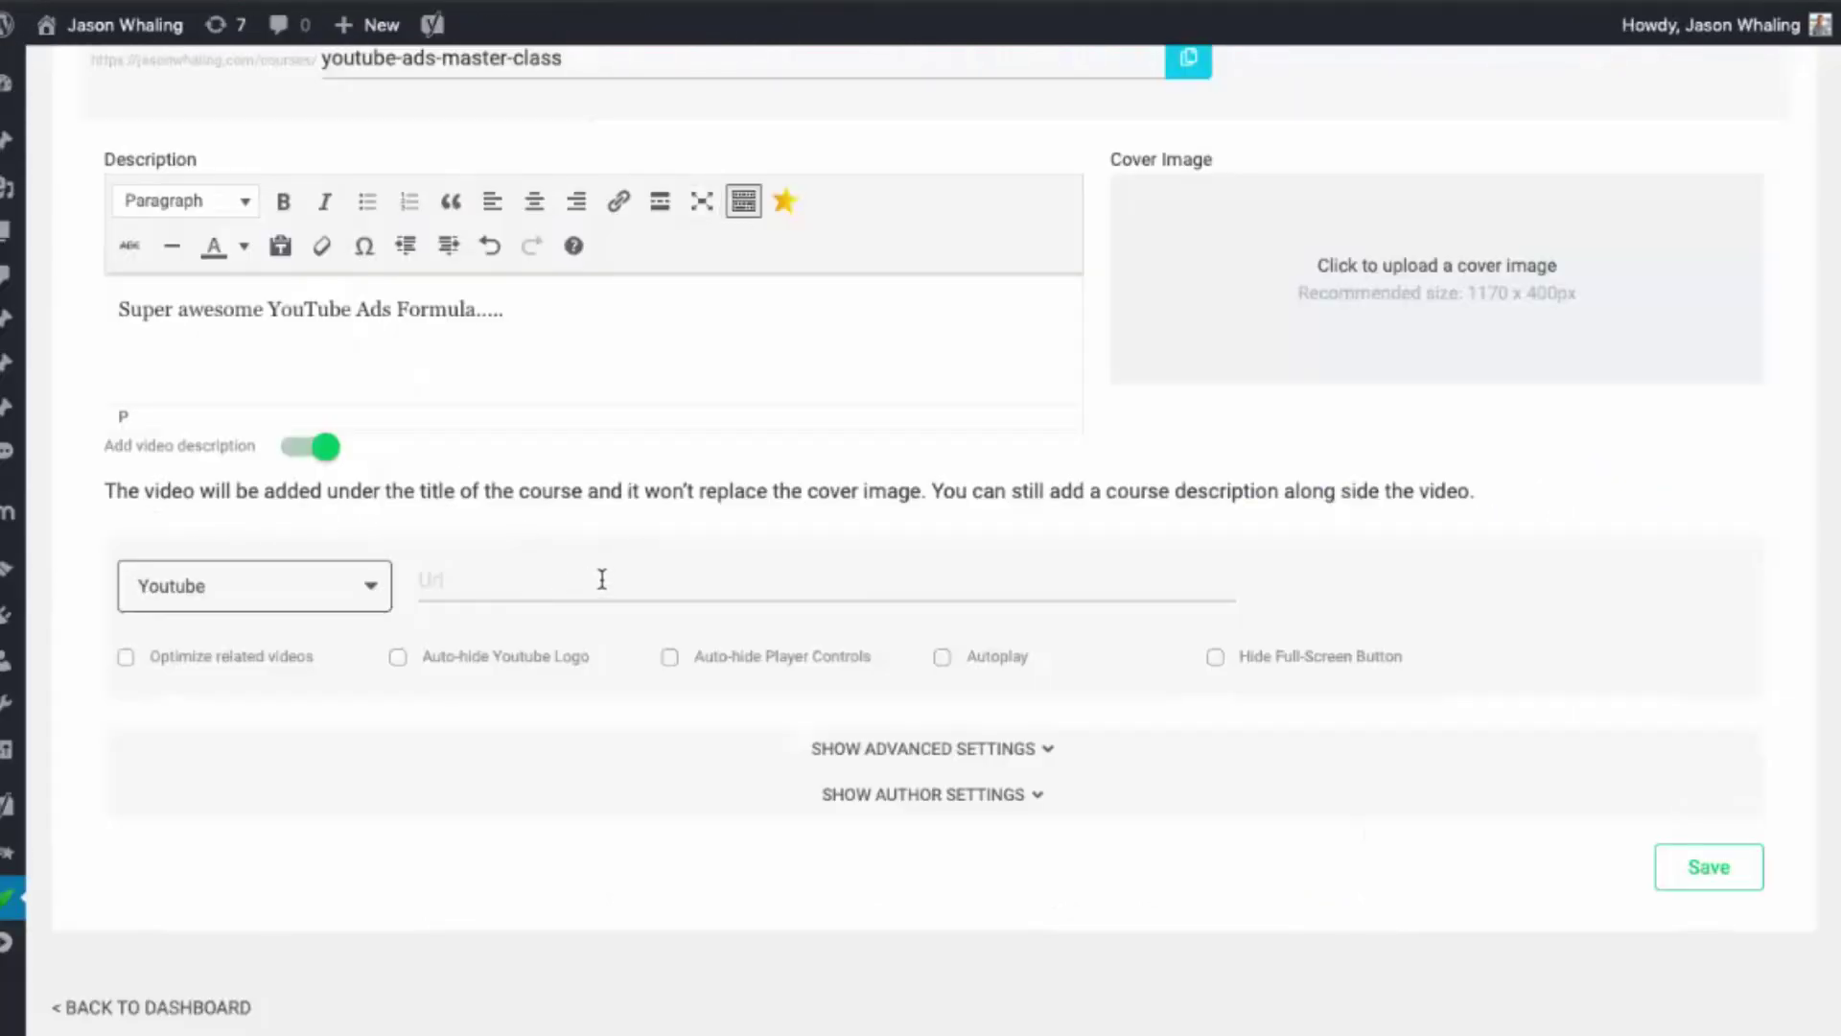
# - Review the Topic, Comments and Difficulty dropdowns under advanced and author settings, keeping Difficulty at None
pyautogui.click(958, 751)
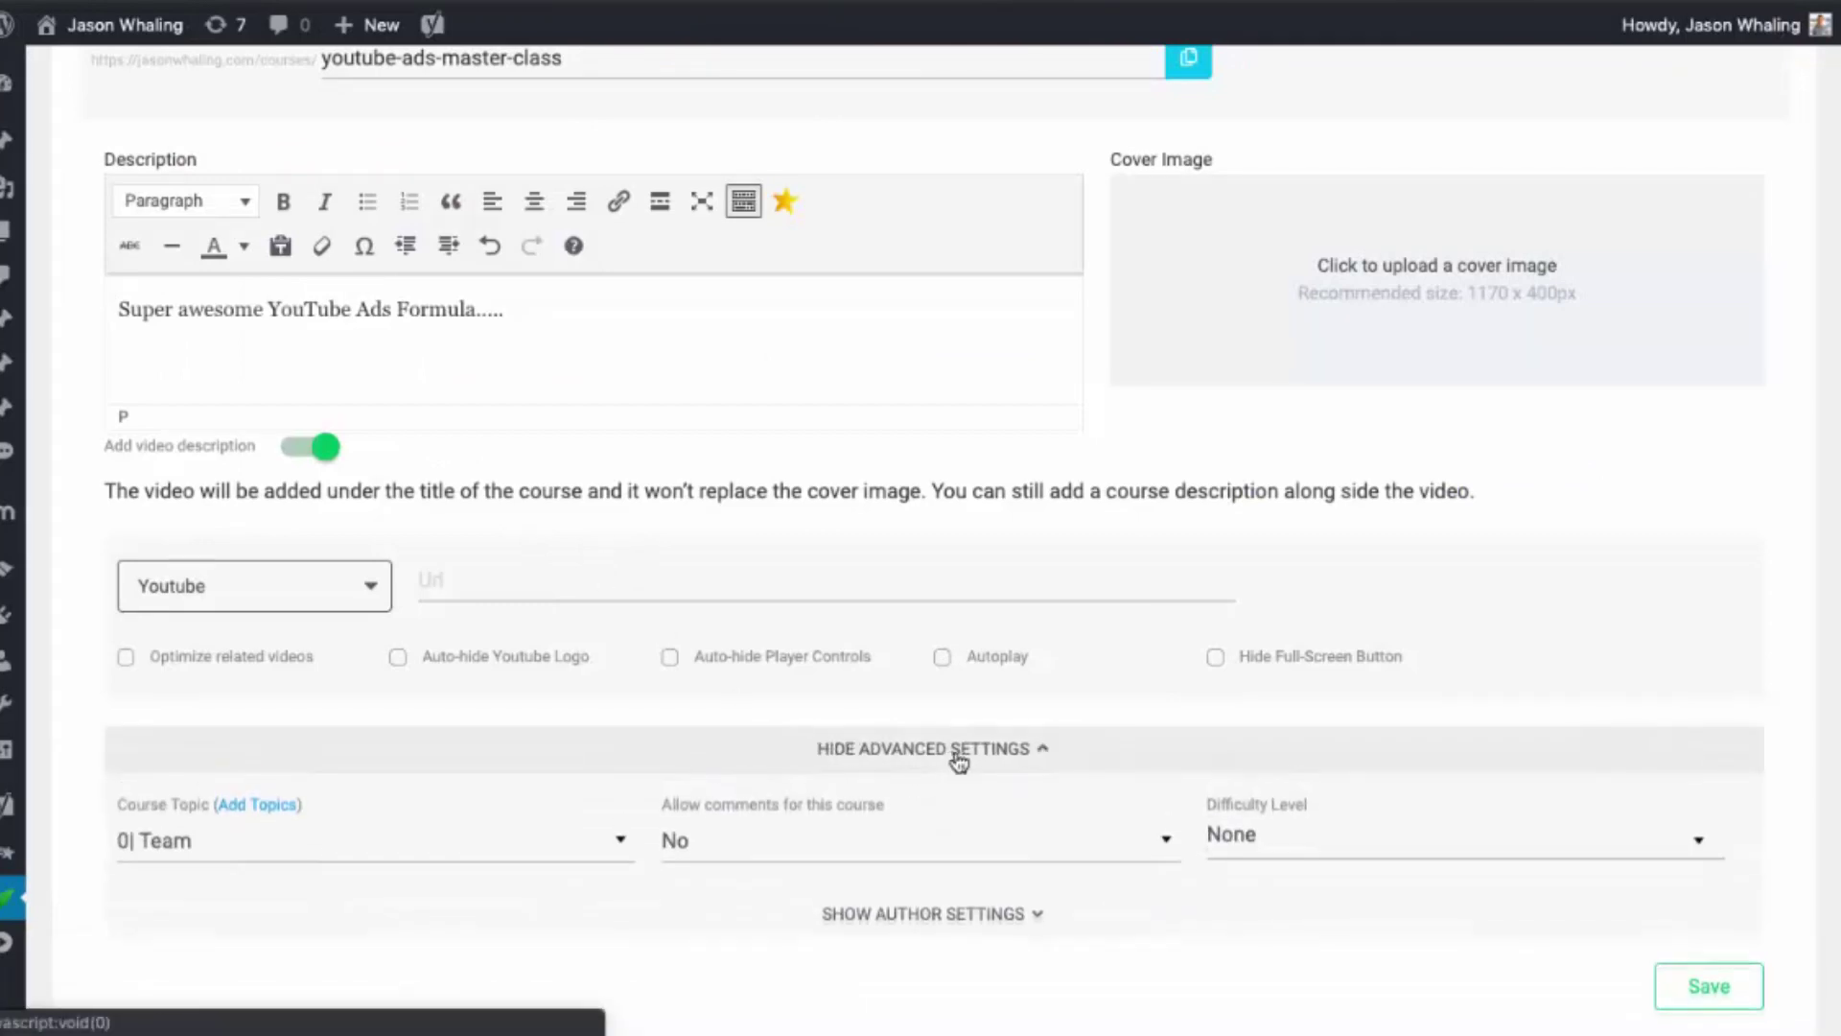
pyautogui.scroll(-3, 959, 757)
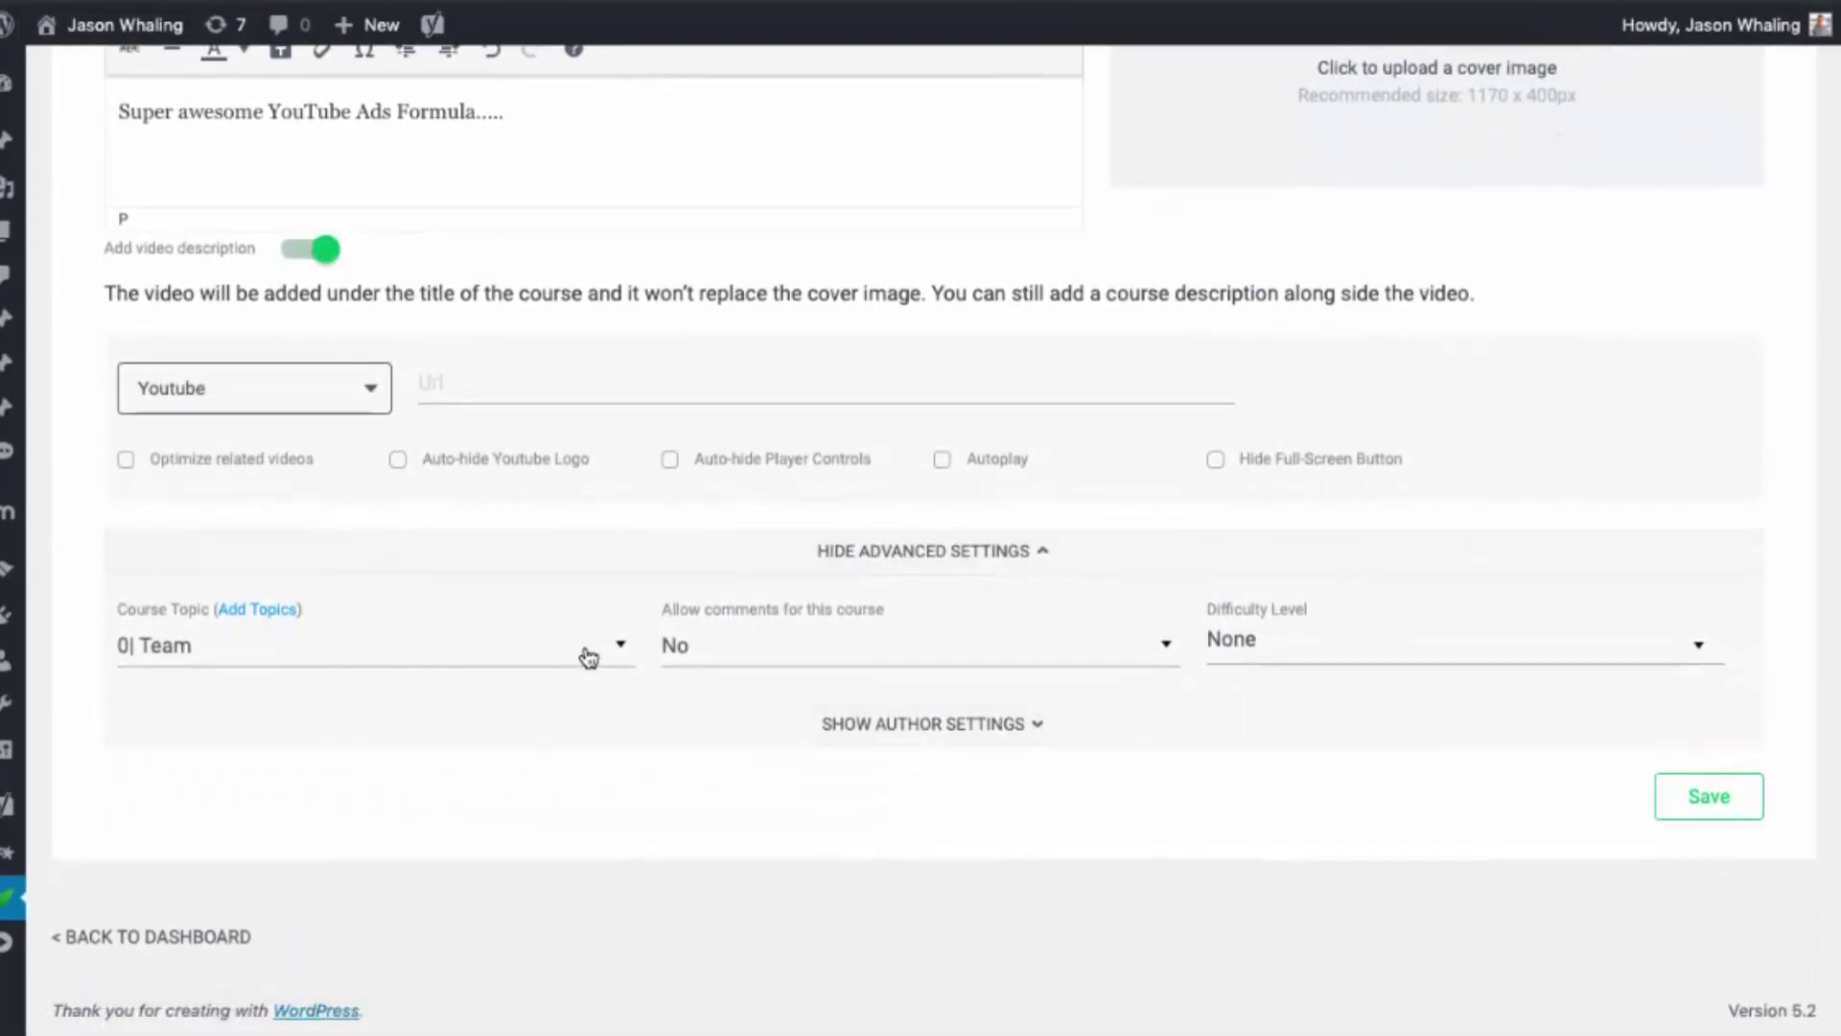
pyautogui.click(589, 658)
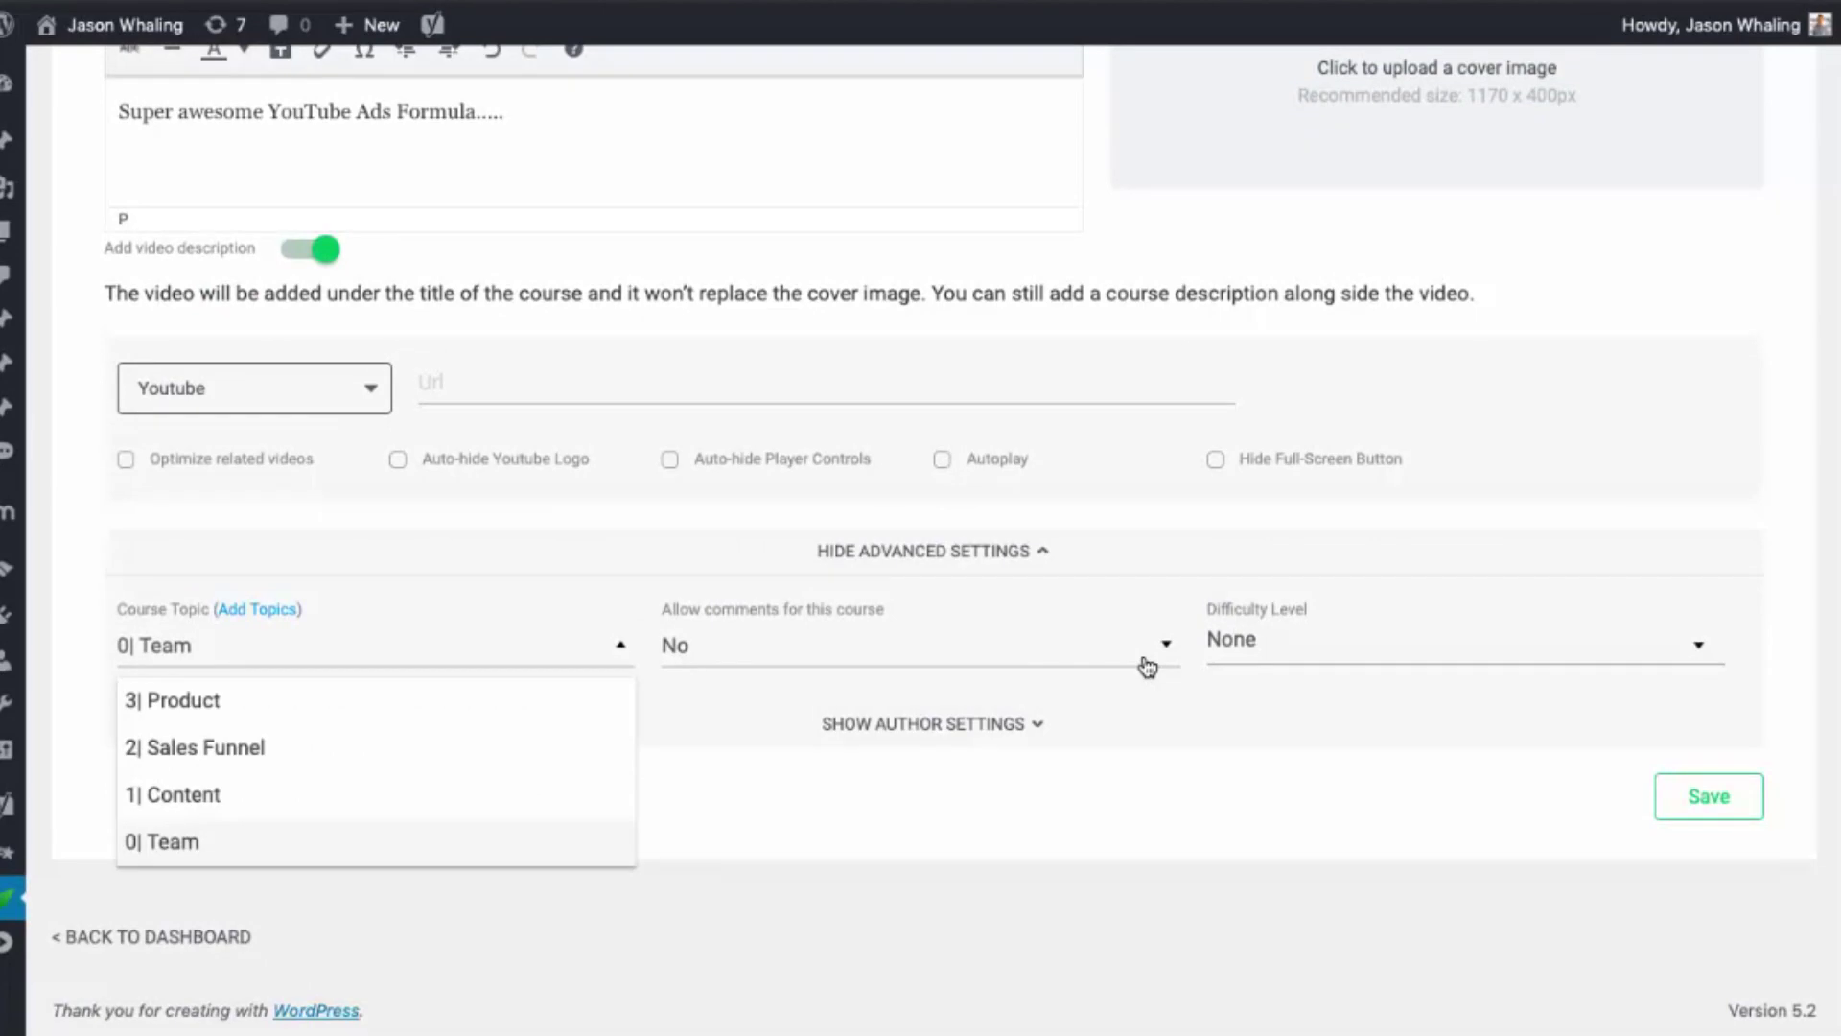
pyautogui.click(1146, 665)
pyautogui.click(1353, 715)
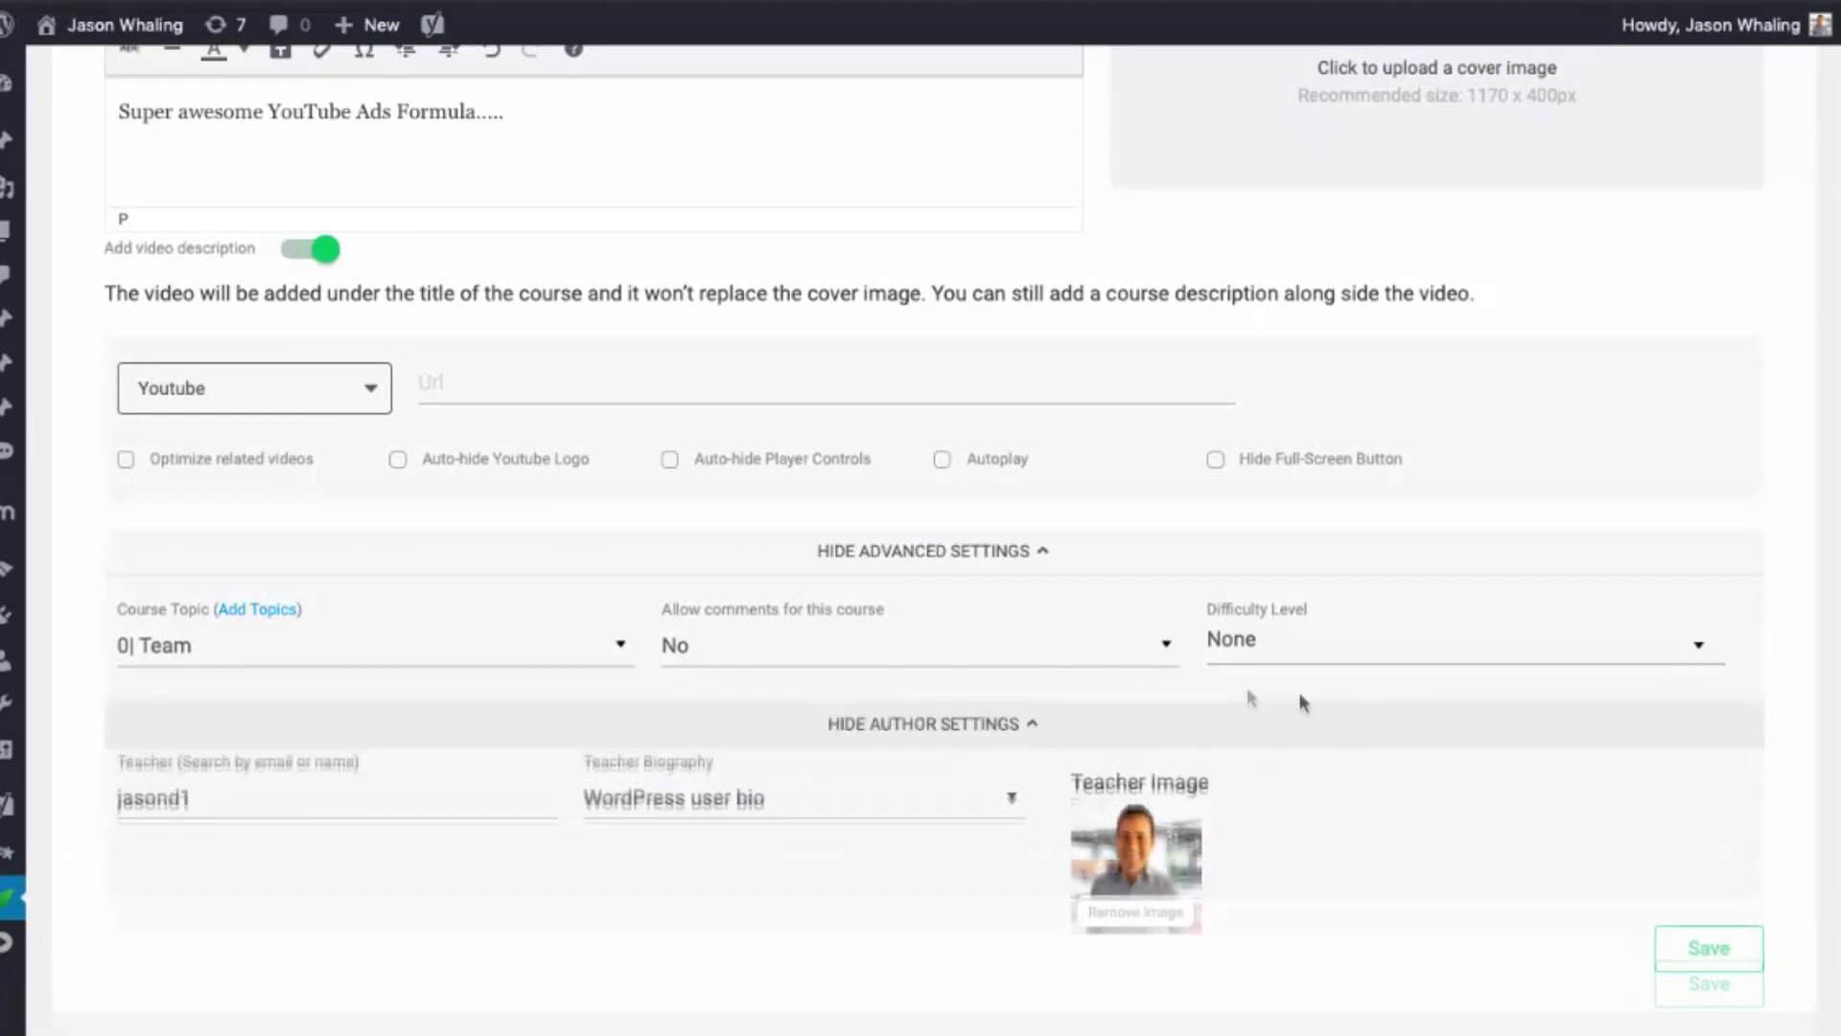
pyautogui.click(1284, 649)
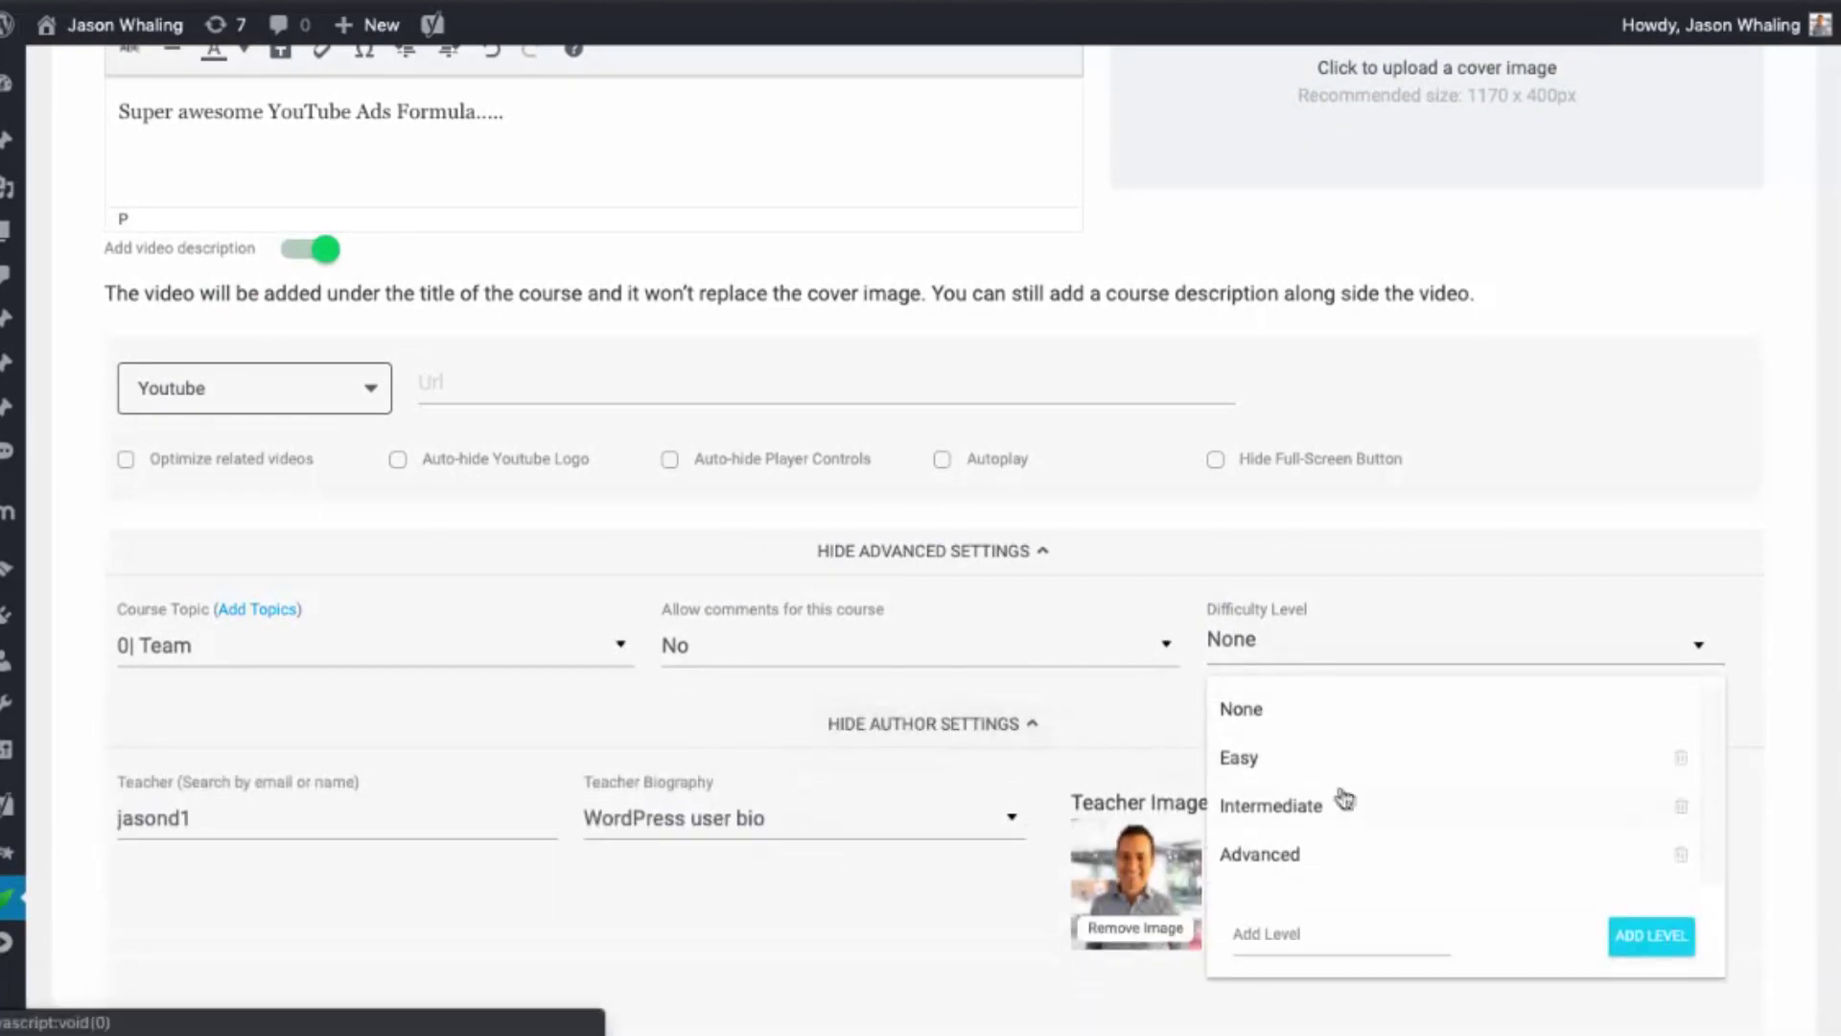
pyautogui.scroll(-1, 1343, 793)
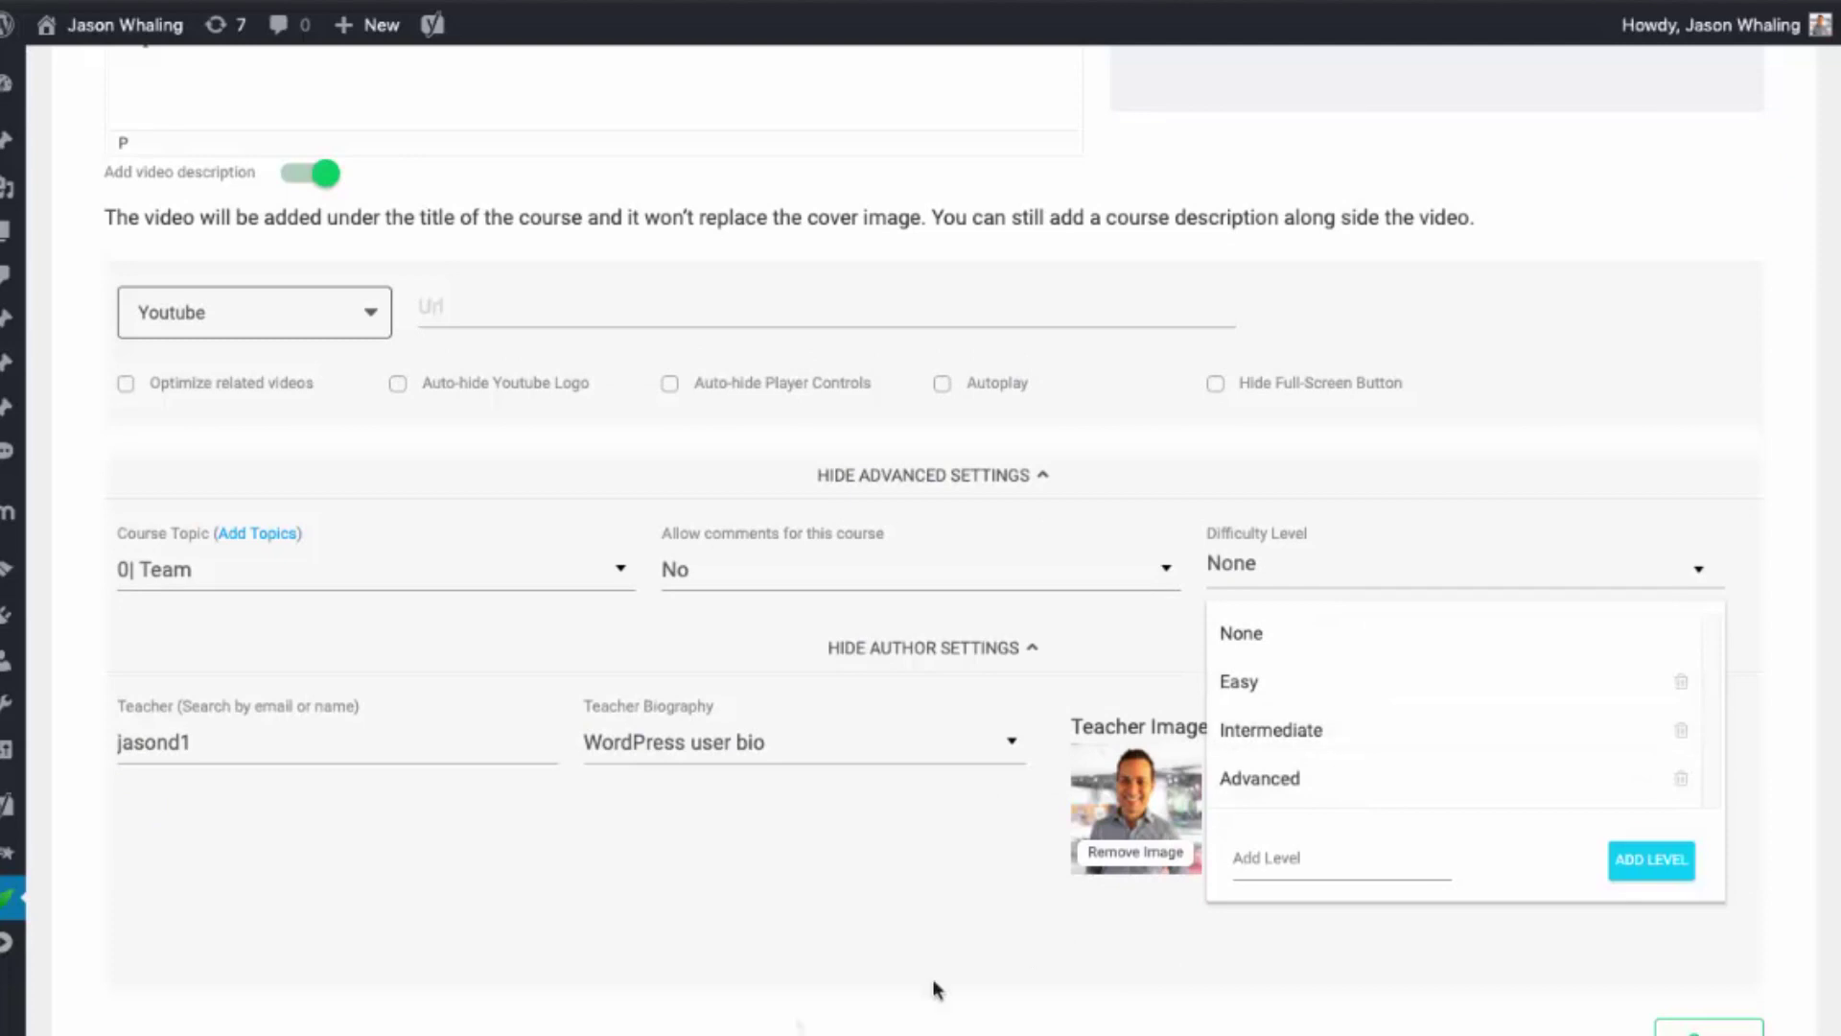
pyautogui.click(763, 902)
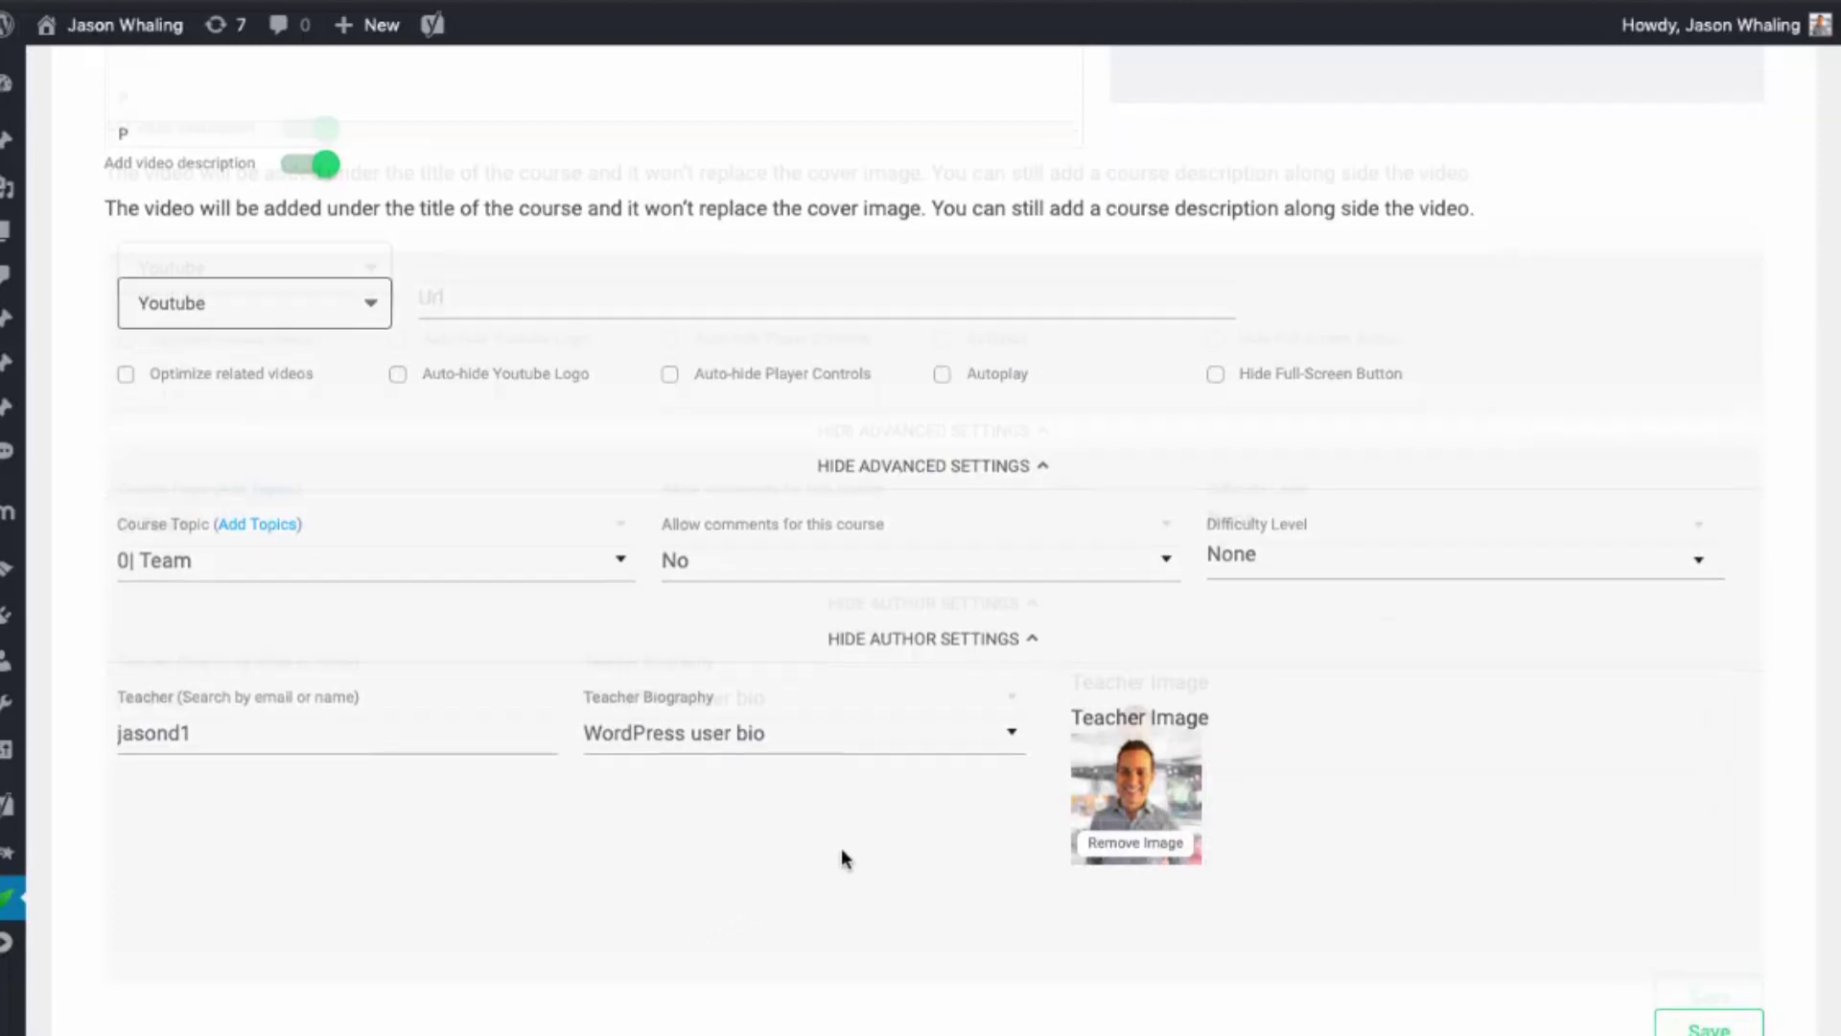
pyautogui.scroll(-3, 841, 850)
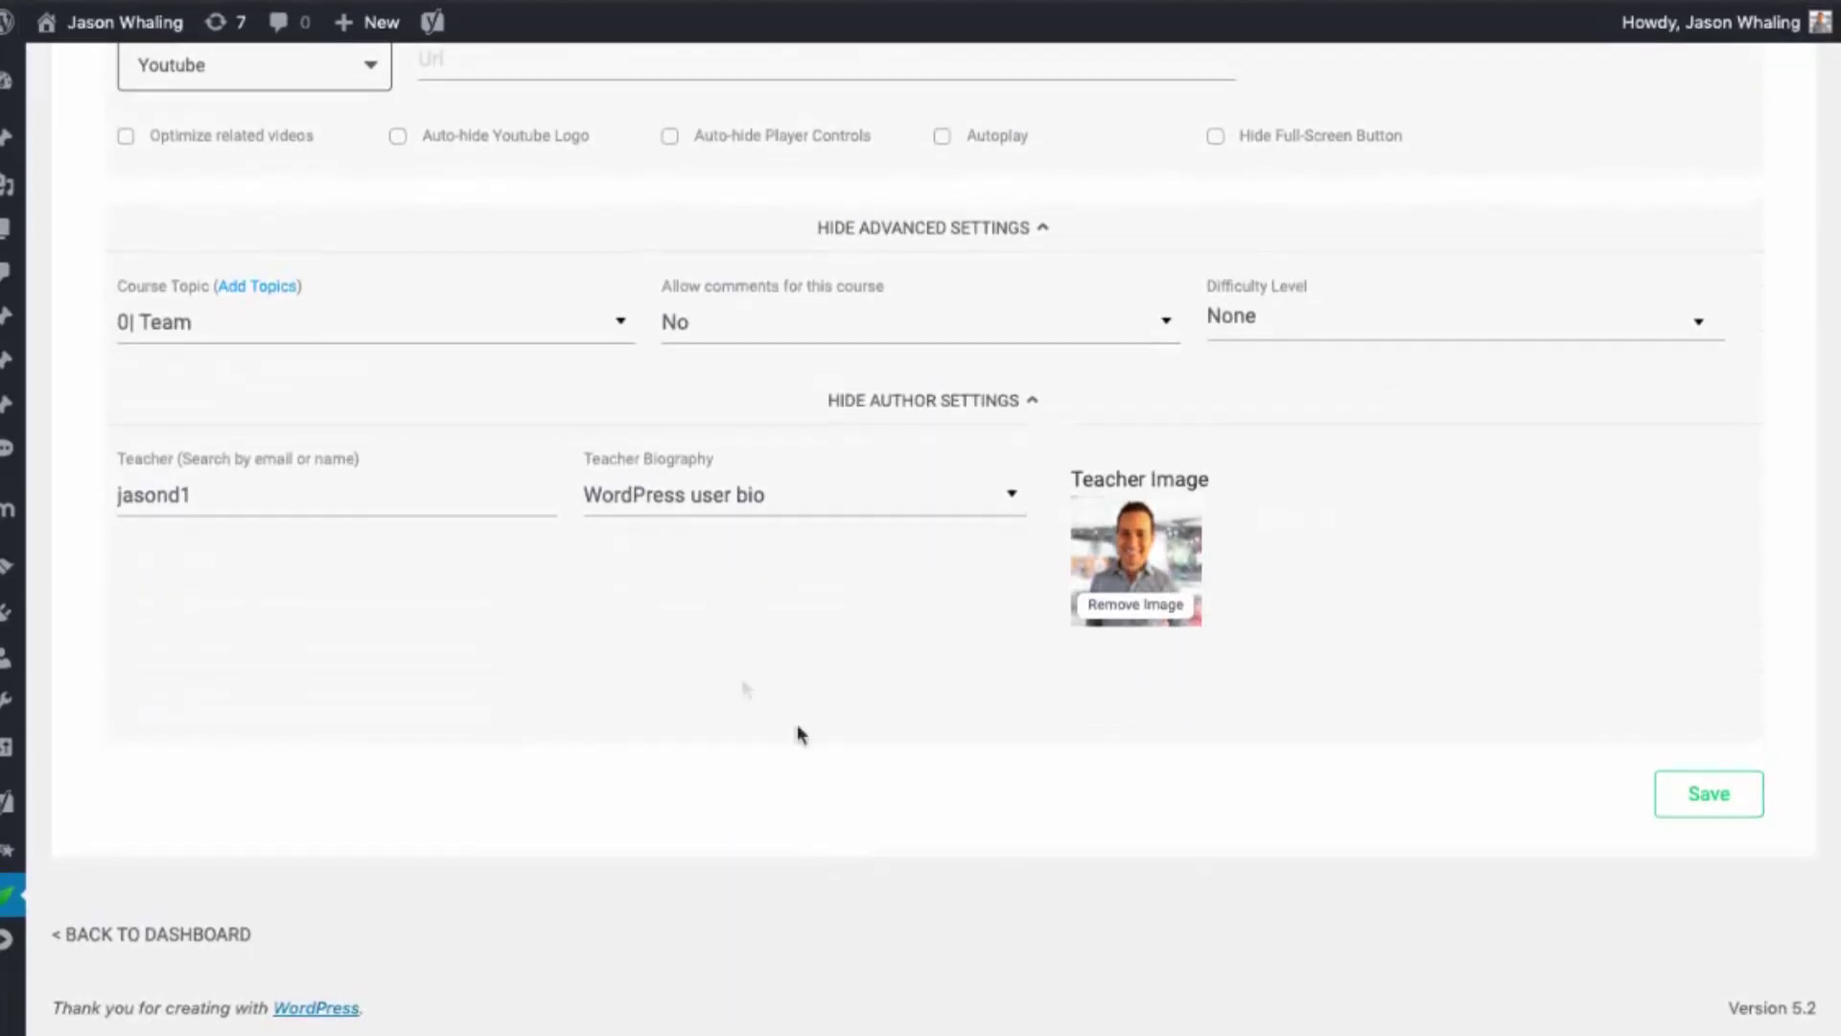
# - Set Teacher Biography to 'Custom bio for this course' with the bio description ready for text
pyautogui.click(952, 507)
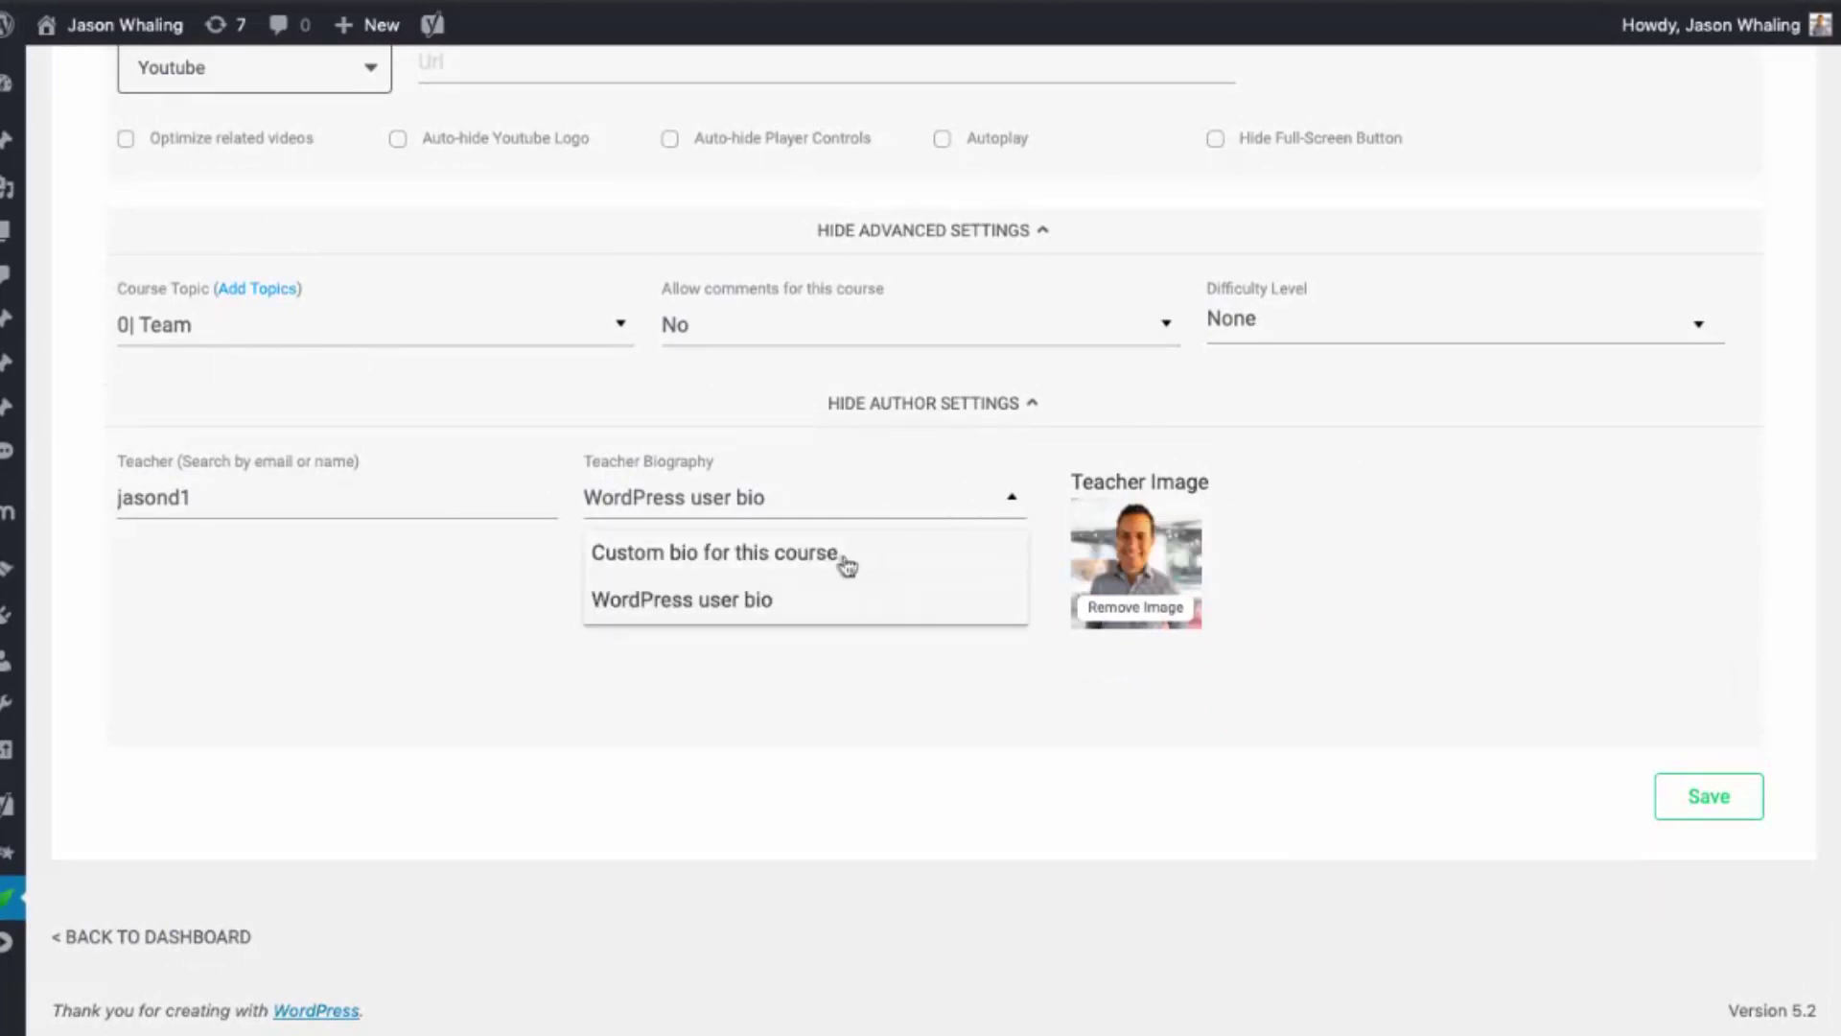
pyautogui.click(839, 560)
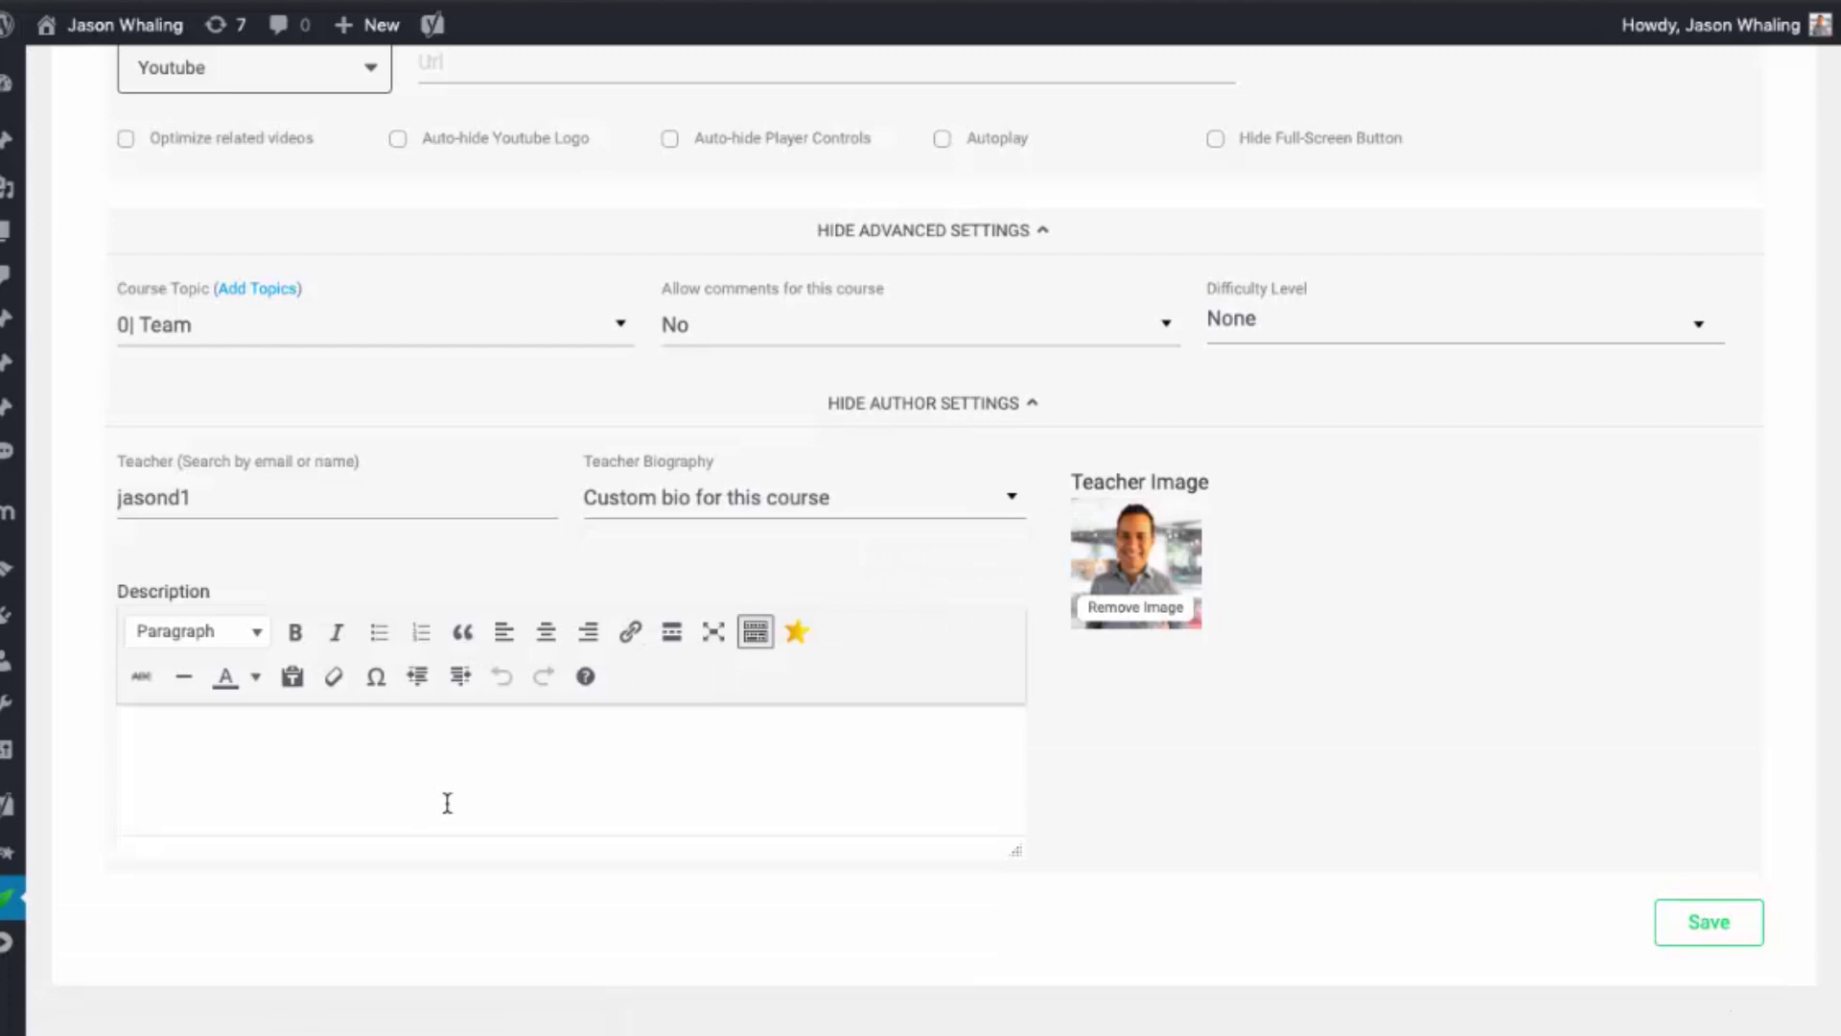
pyautogui.scroll(-2, 797, 729)
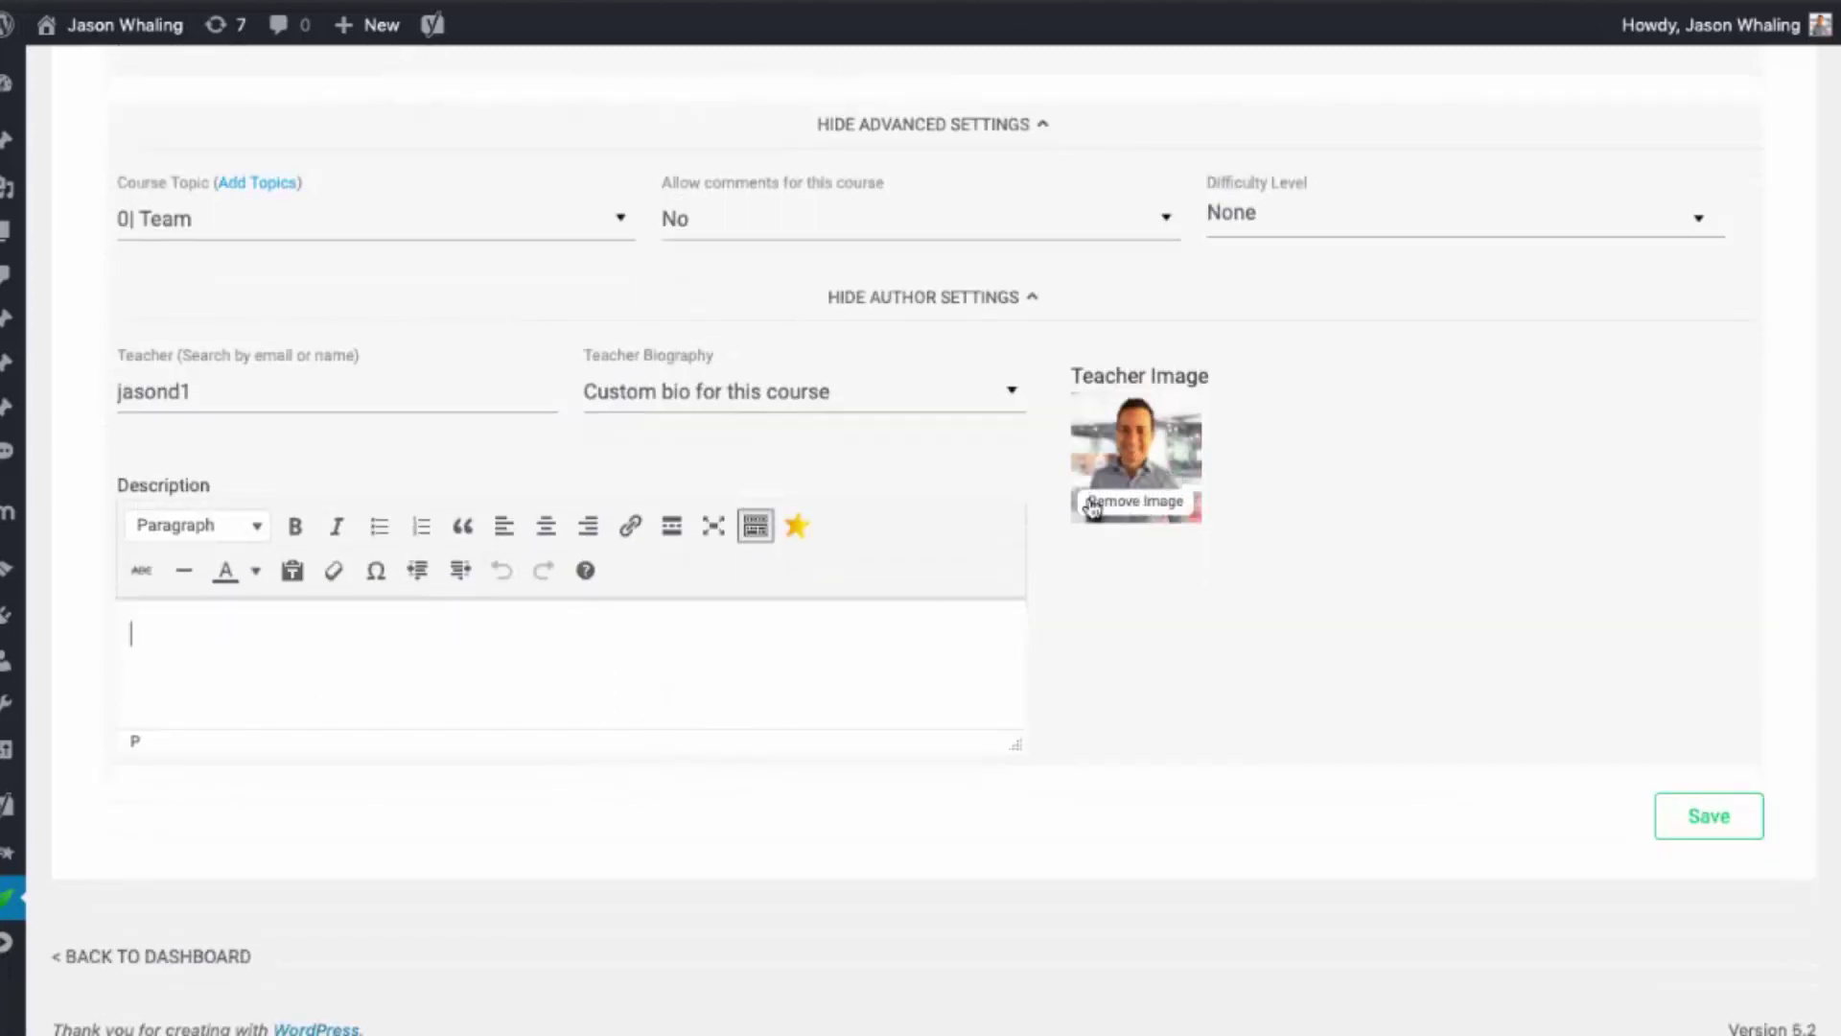
pyautogui.click(130, 633)
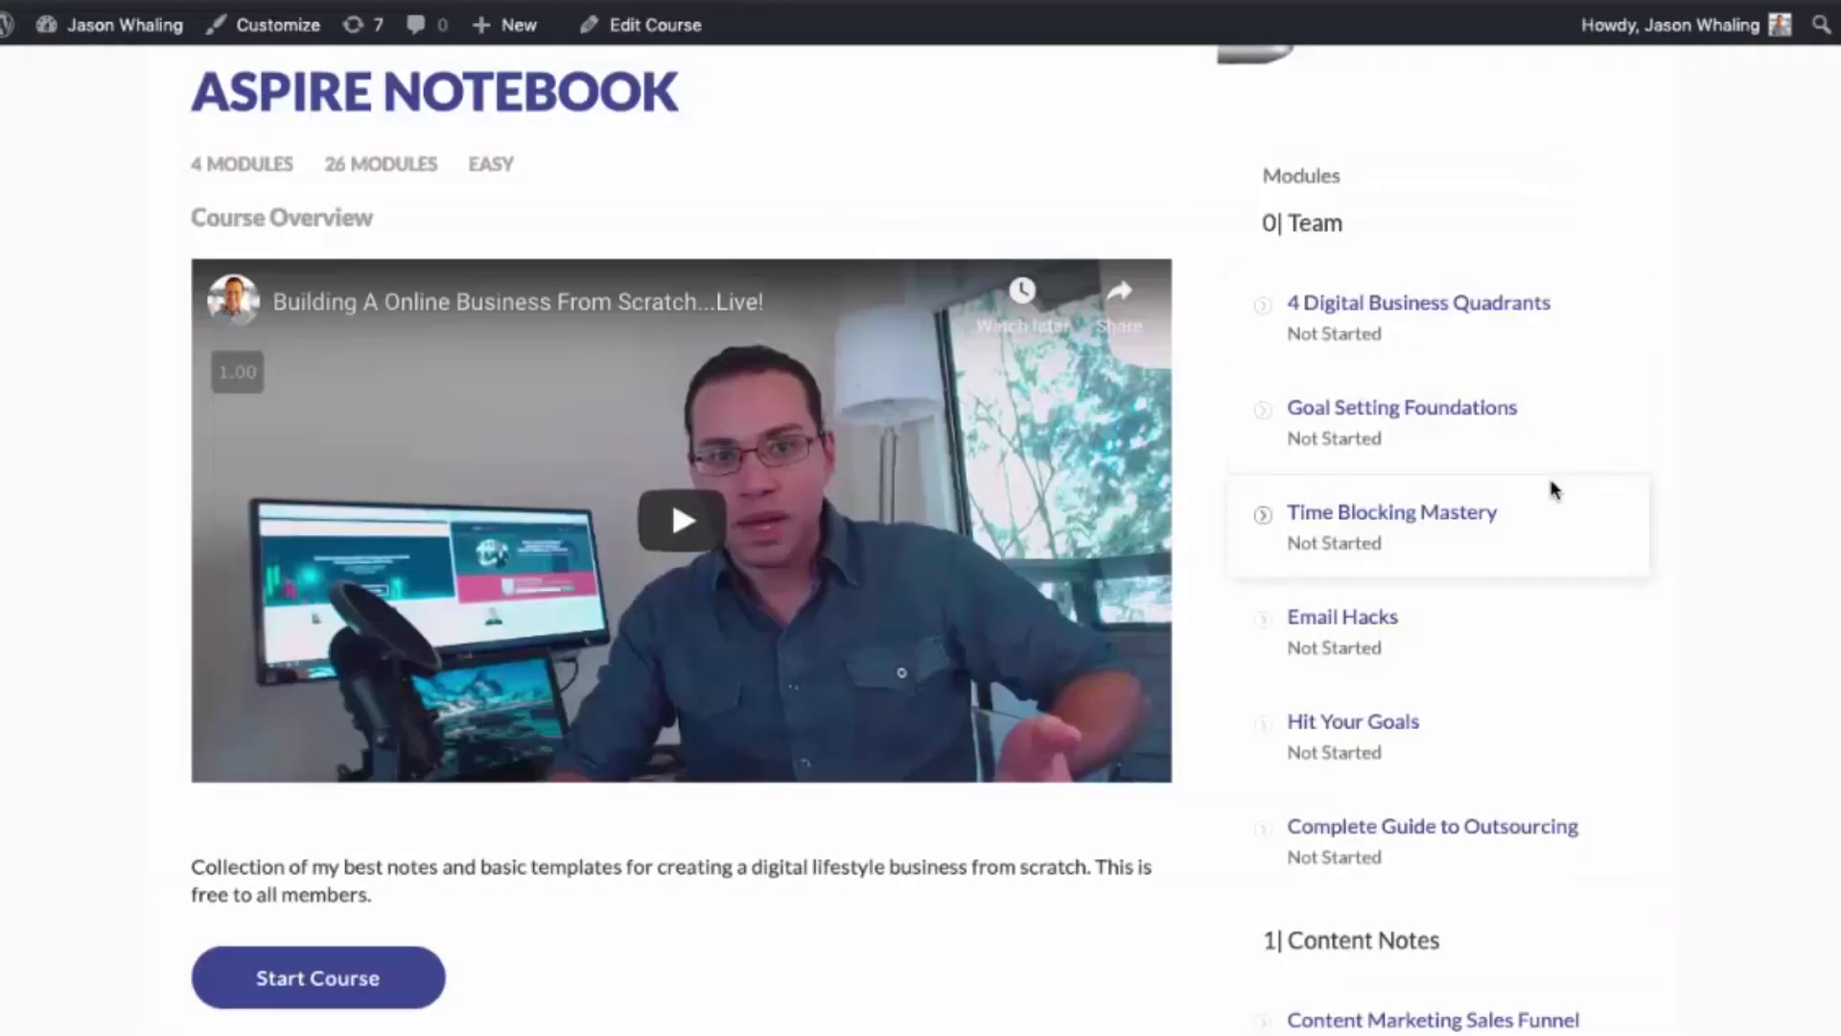
pyautogui.scroll(-10, 1551, 491)
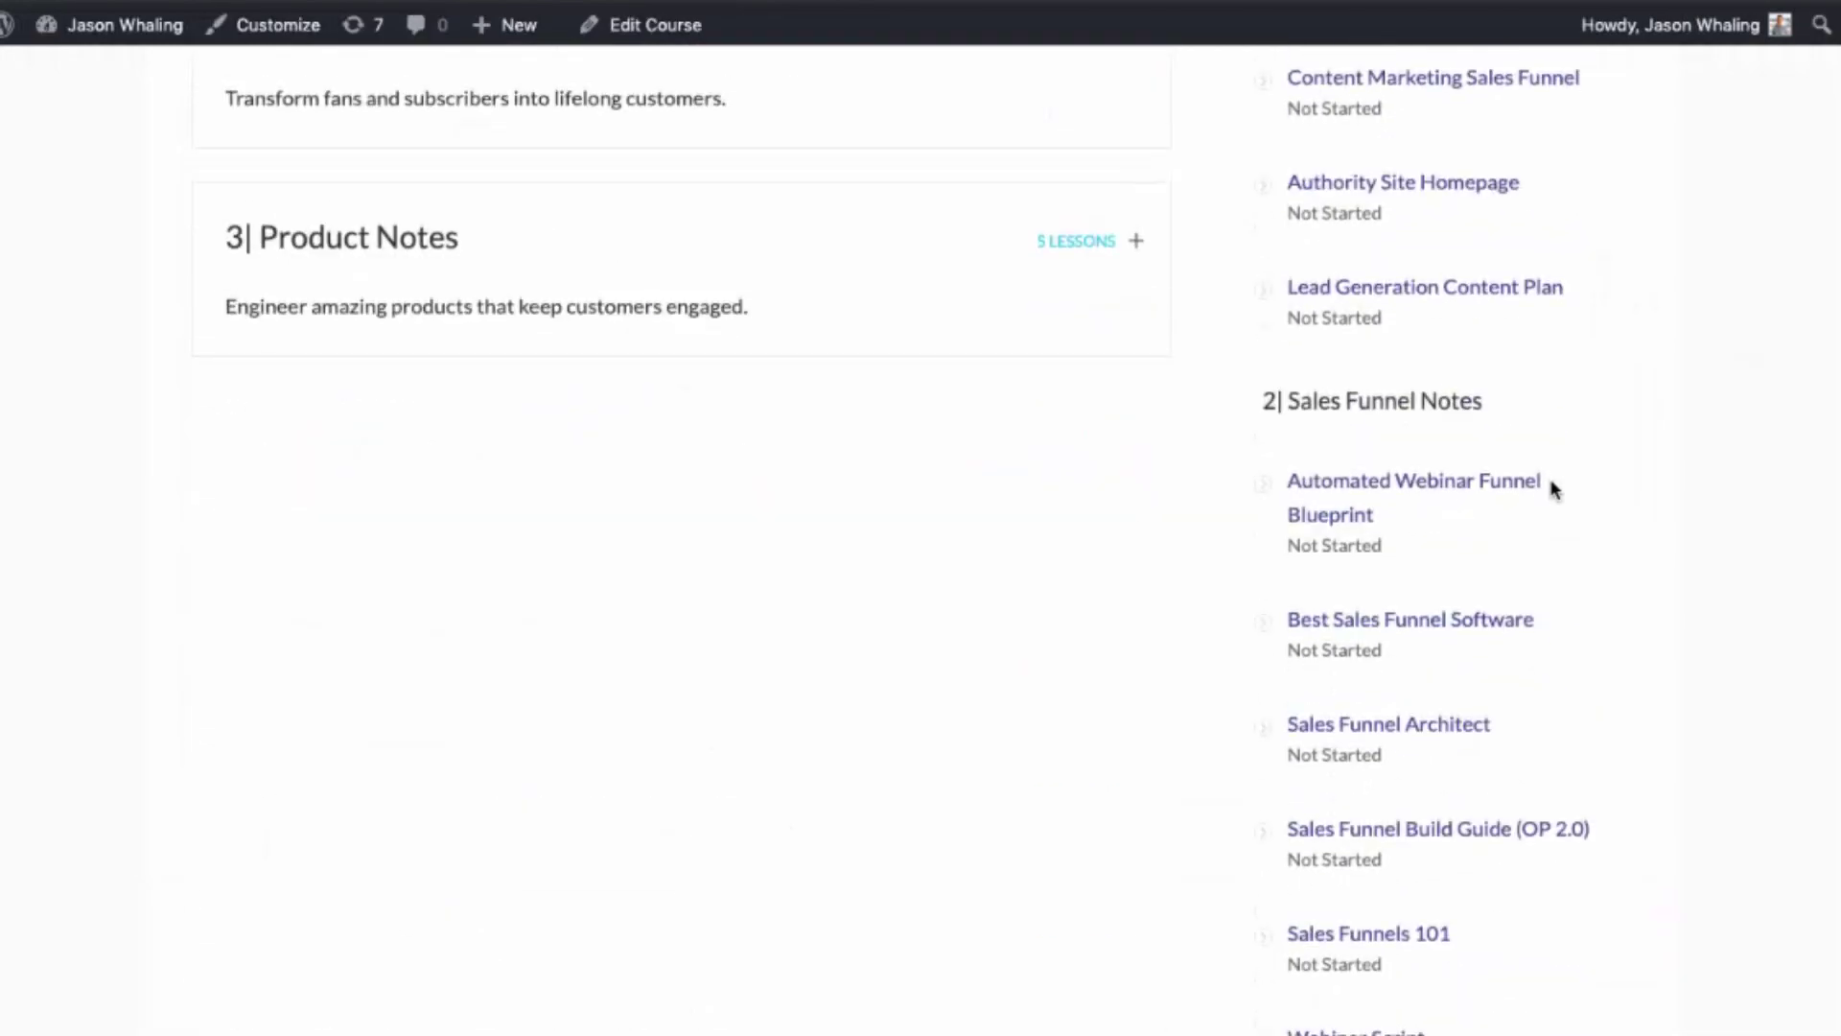
pyautogui.scroll(-8, 1552, 488)
pyautogui.scroll(-5, 1550, 487)
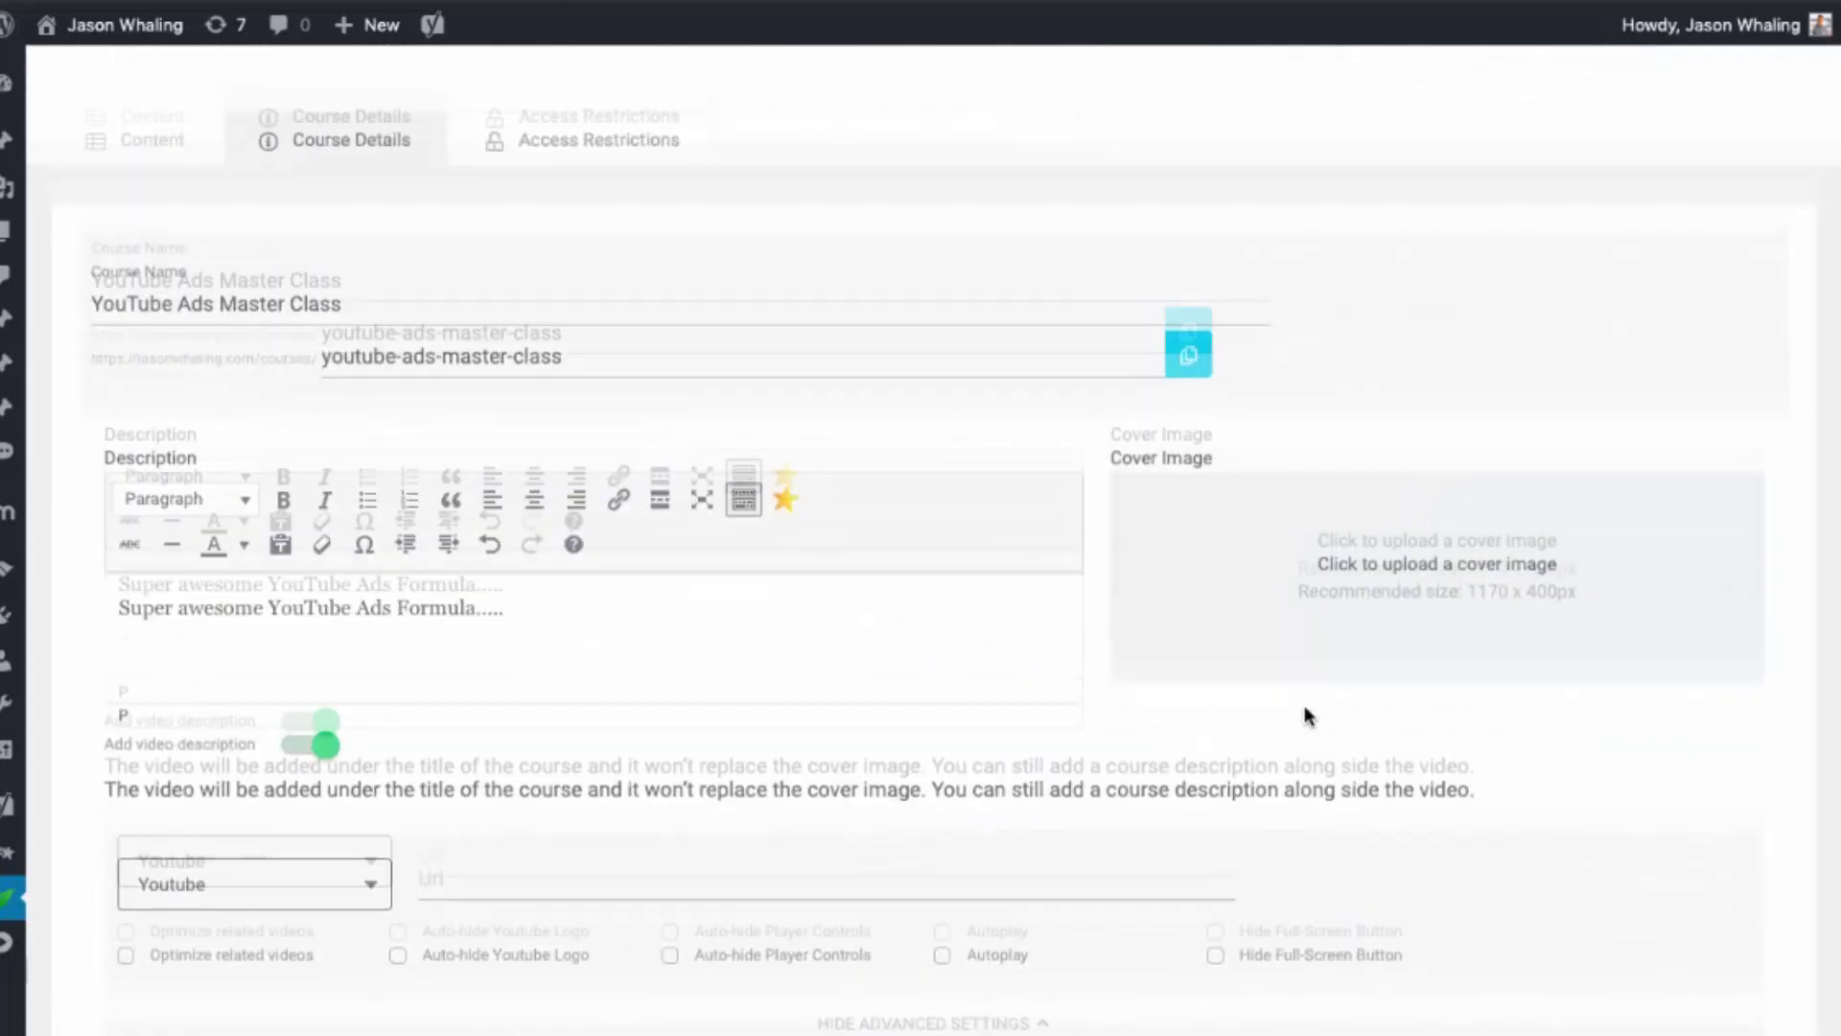
# - Turn on Restrict access for the YouTube Ads Master Class course under Access Restrictions
pyautogui.click(561, 397)
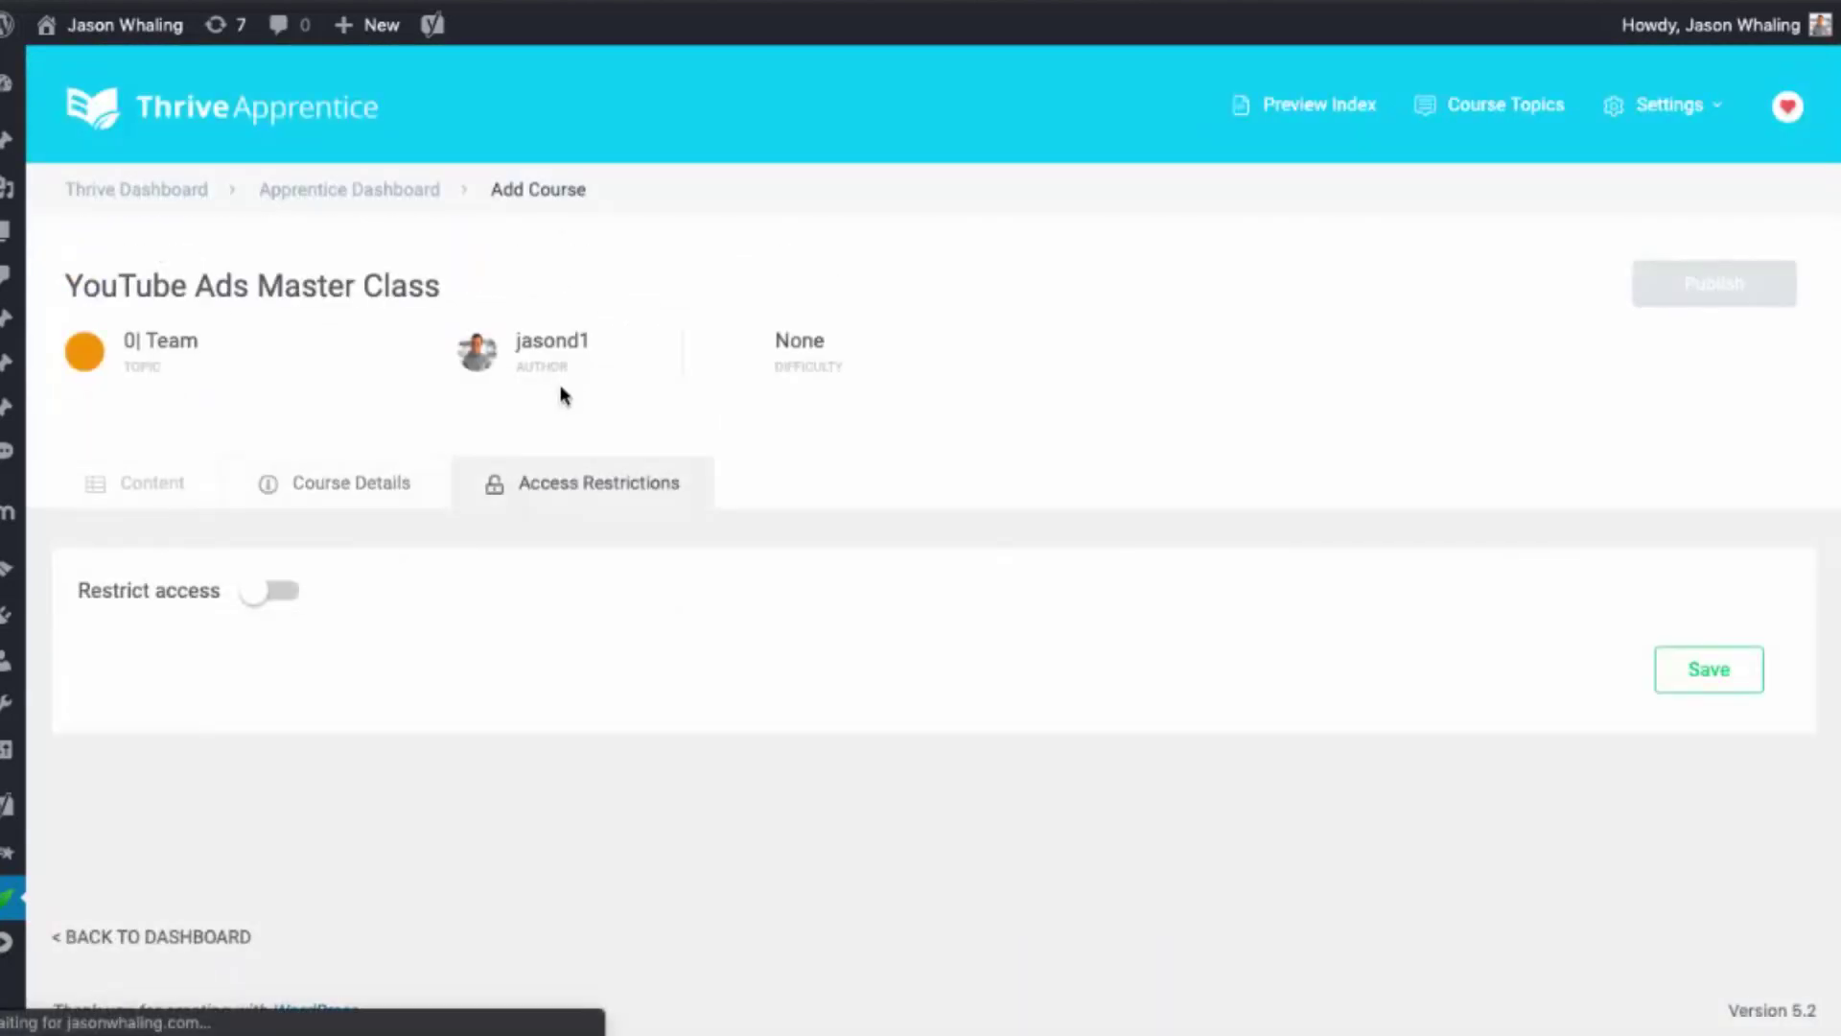
pyautogui.click(263, 591)
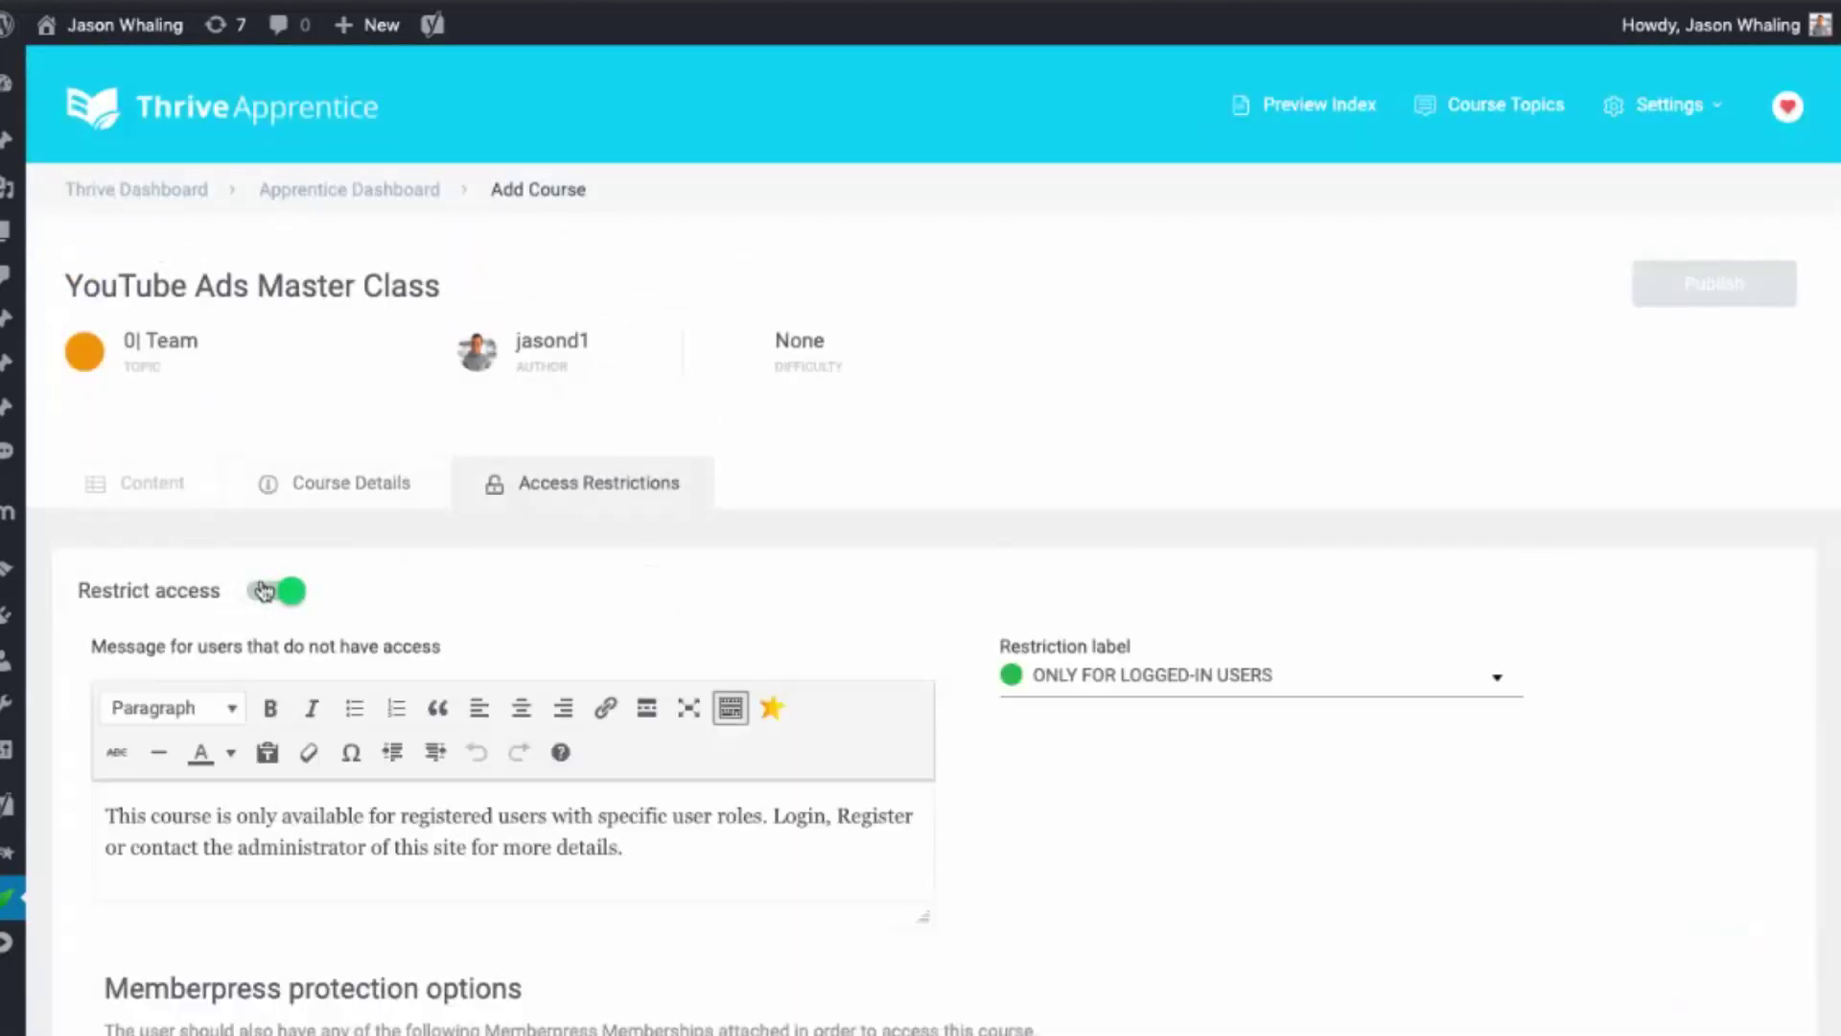
pyautogui.scroll(-3, 1011, 692)
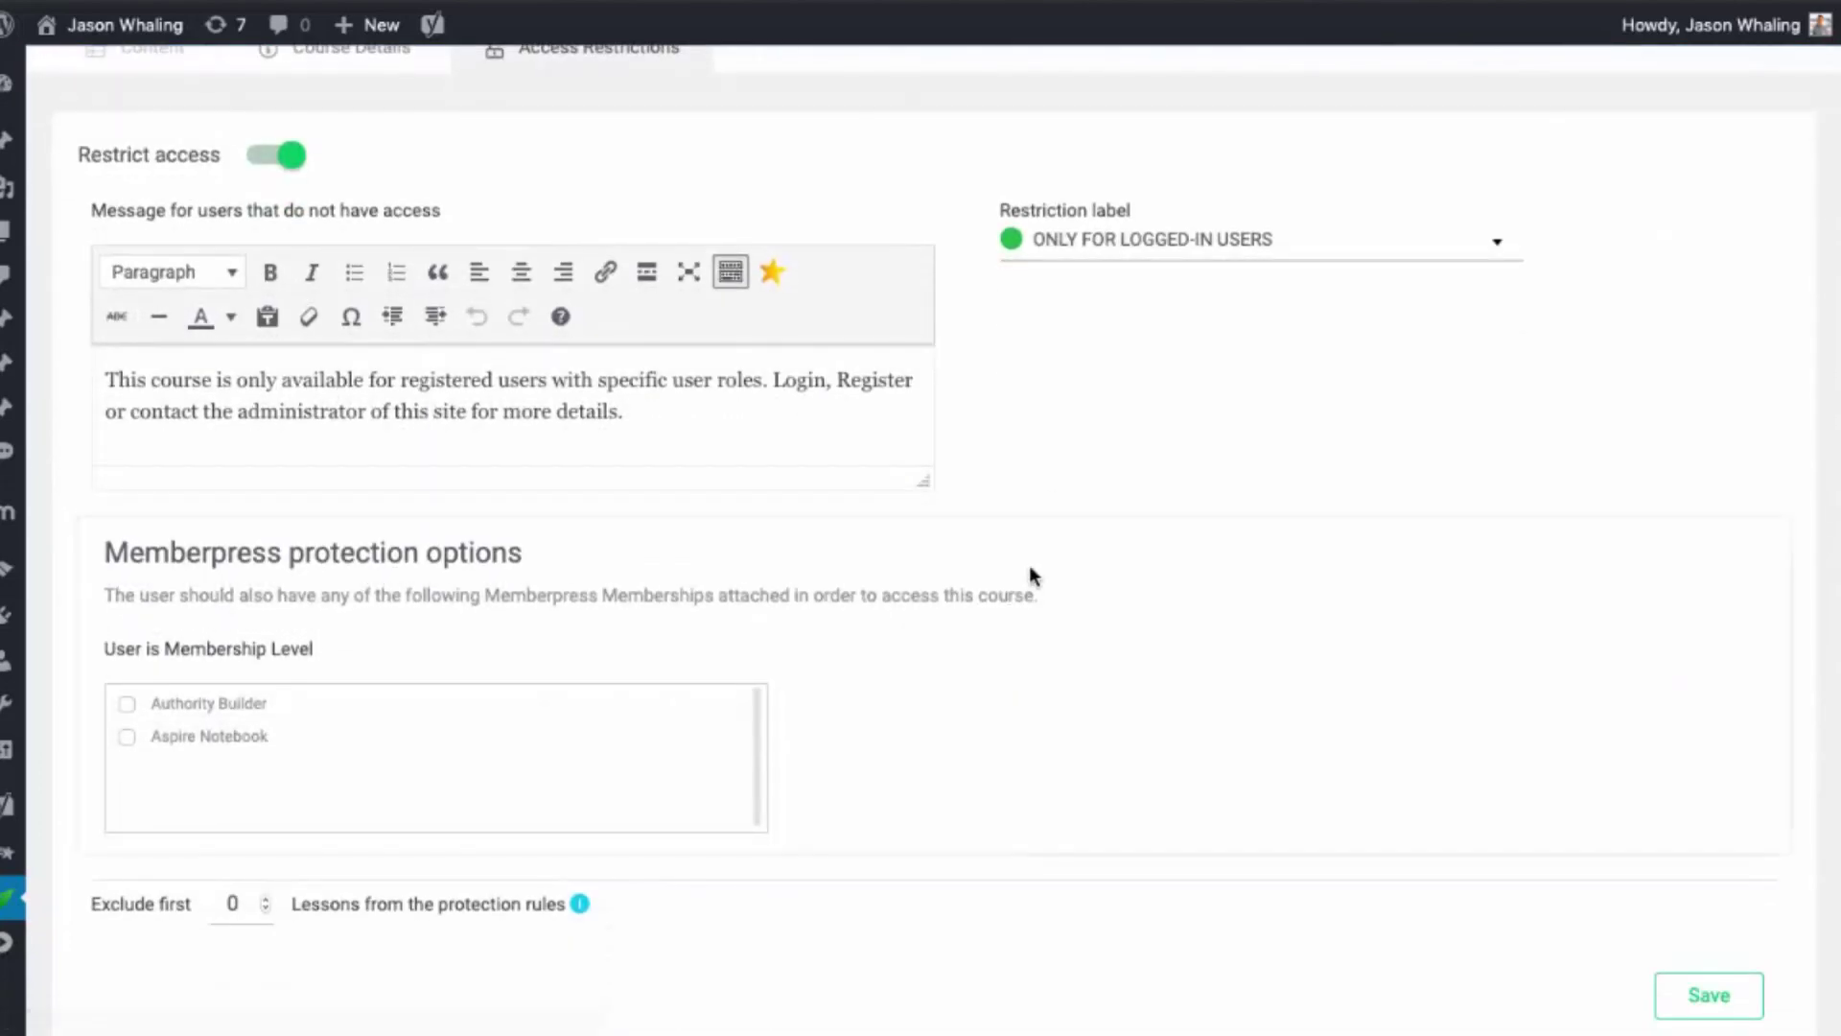
pyautogui.scroll(-1, 1003, 681)
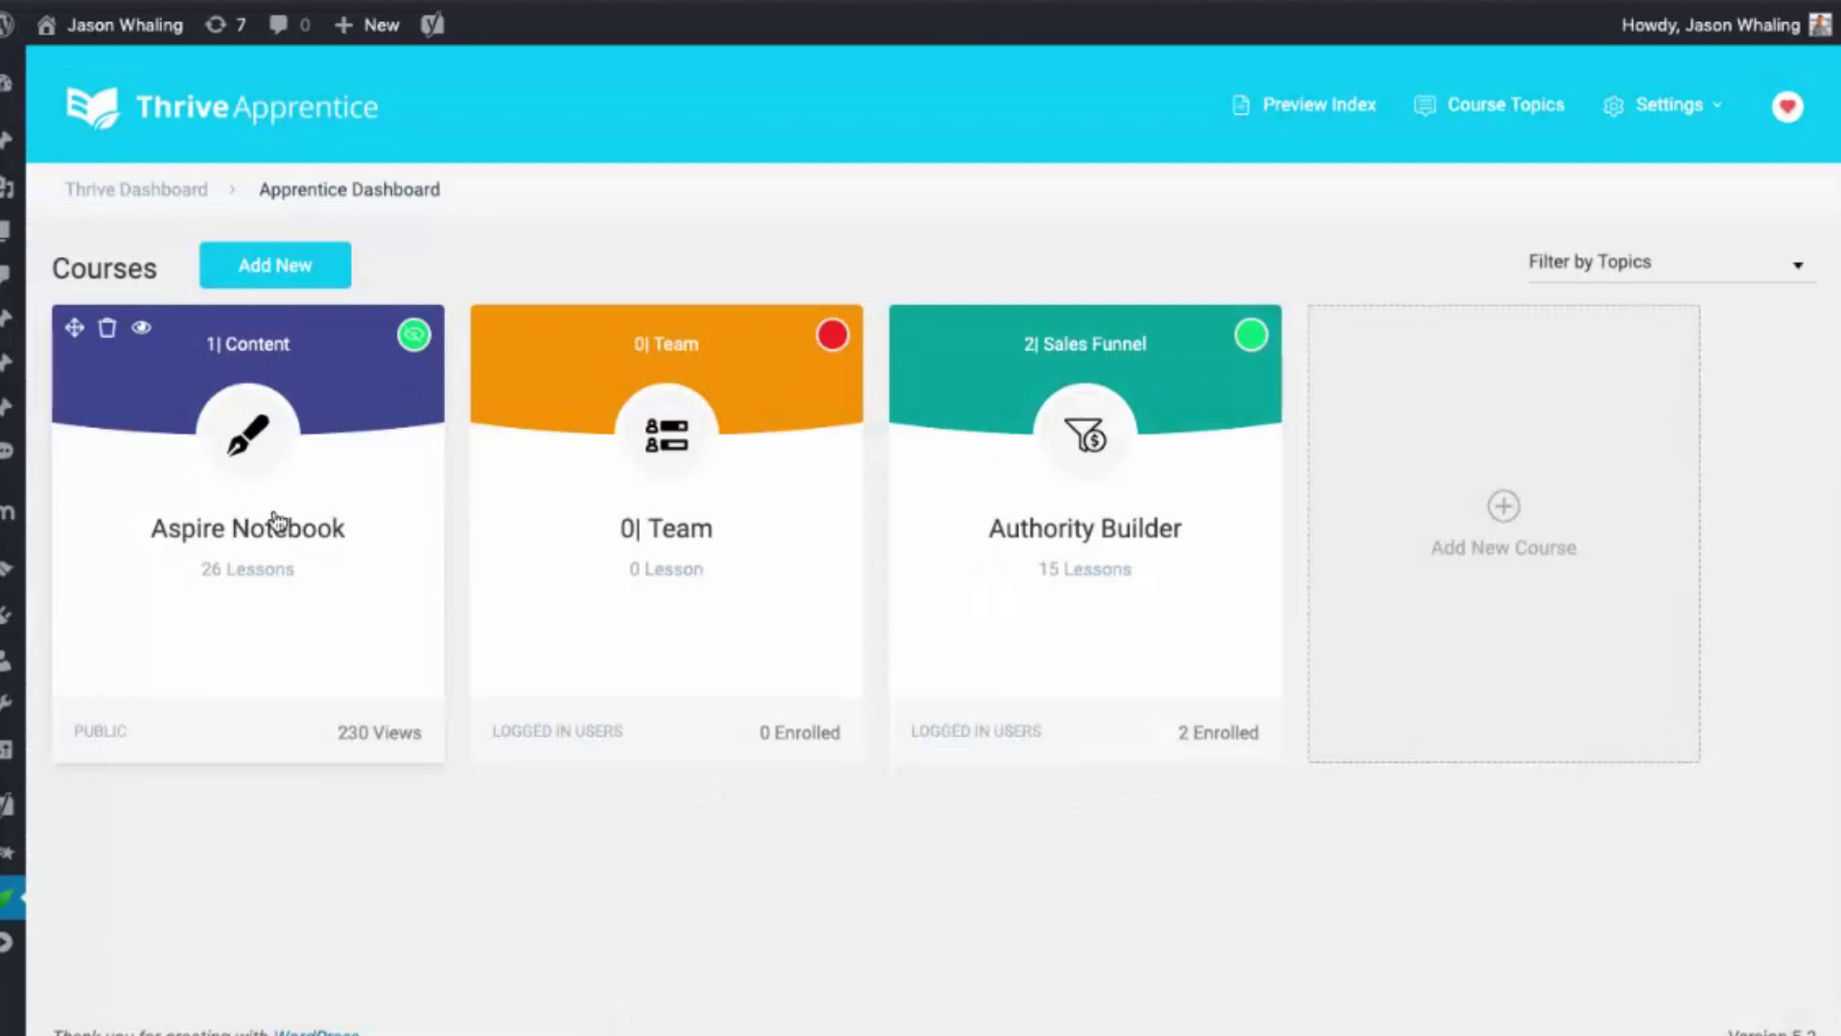
# - Open Aspire Notebook, review its Course Details and Access Restrictions, and return to the Modules list
pyautogui.click(277, 522)
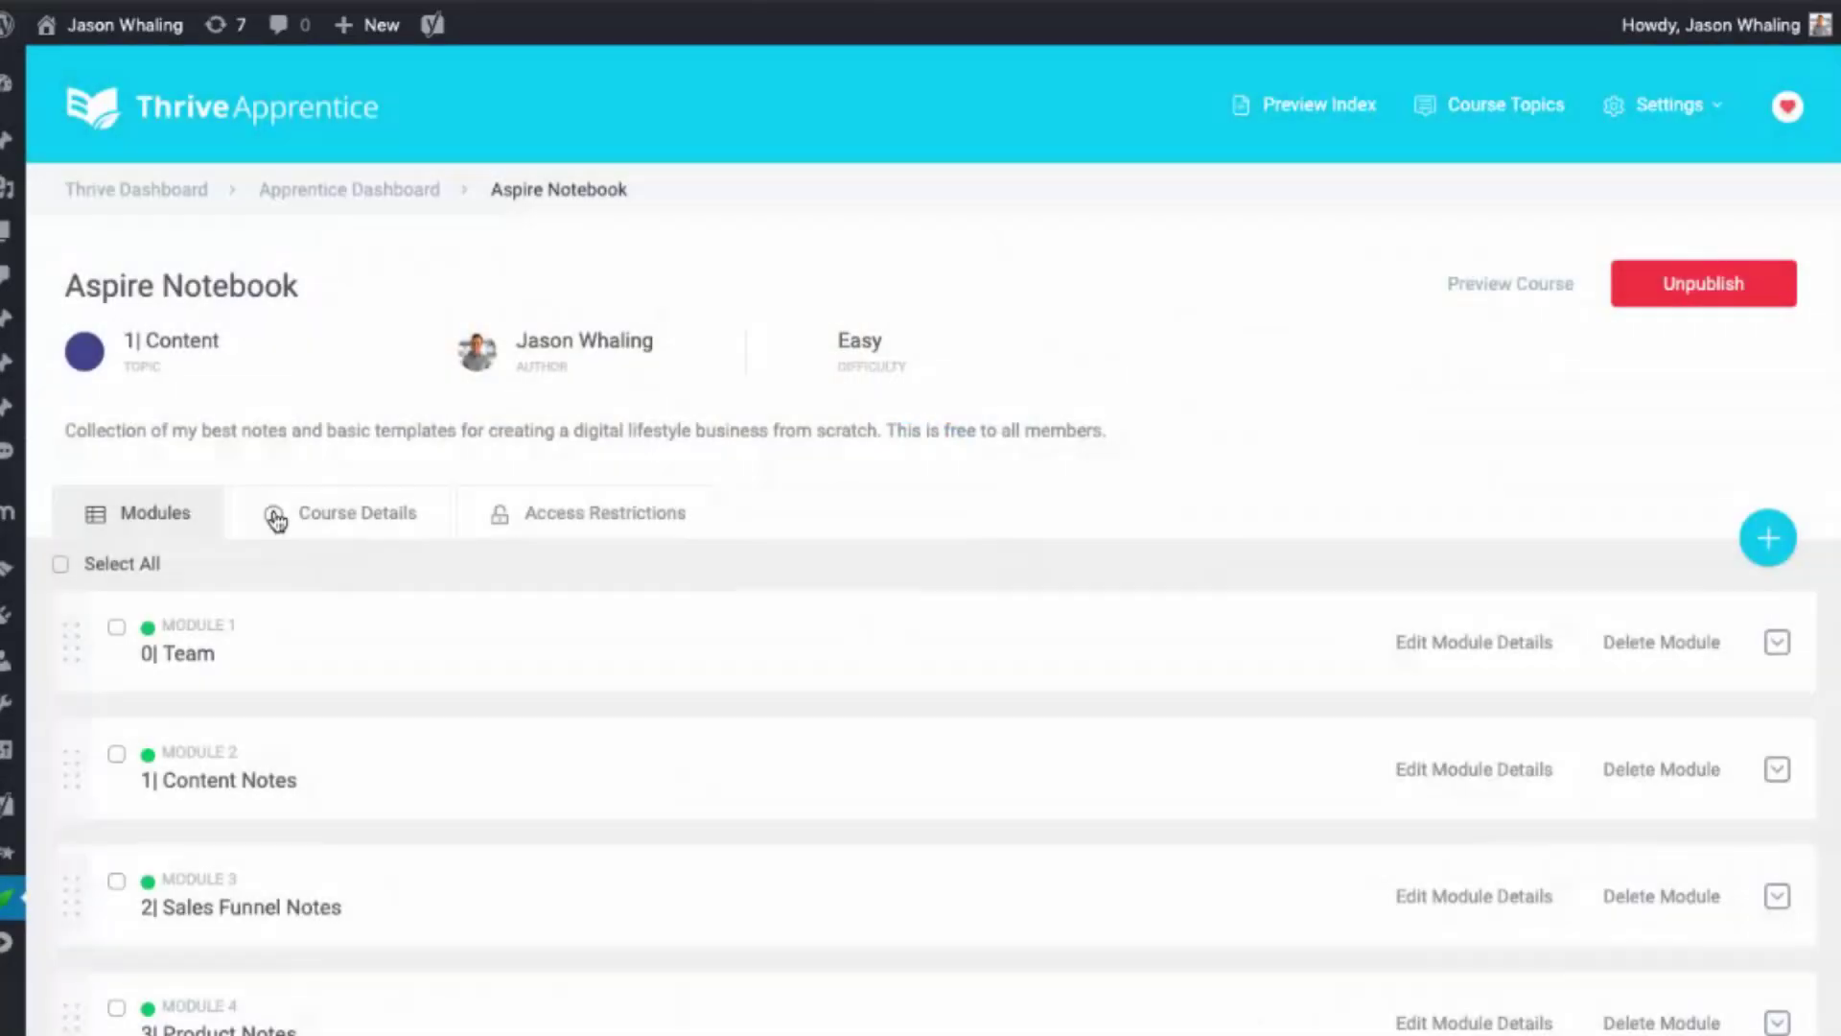
pyautogui.click(341, 519)
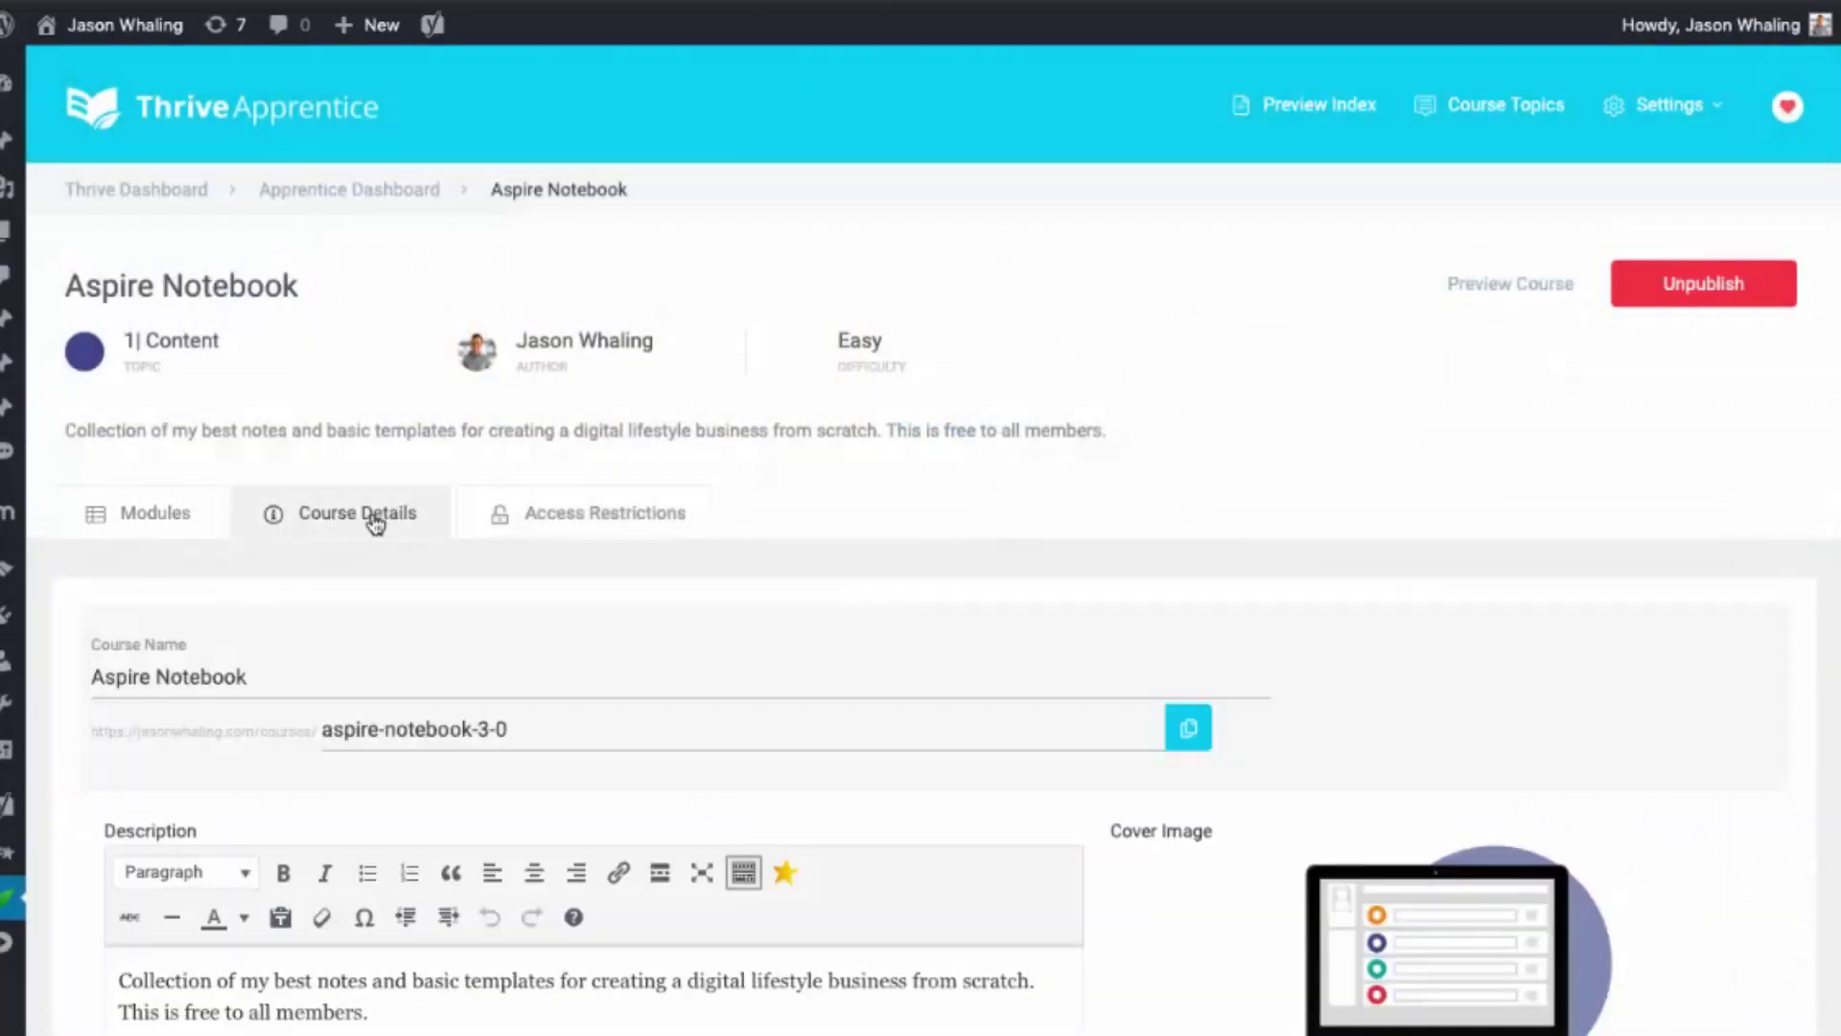
pyautogui.scroll(-5, 331, 518)
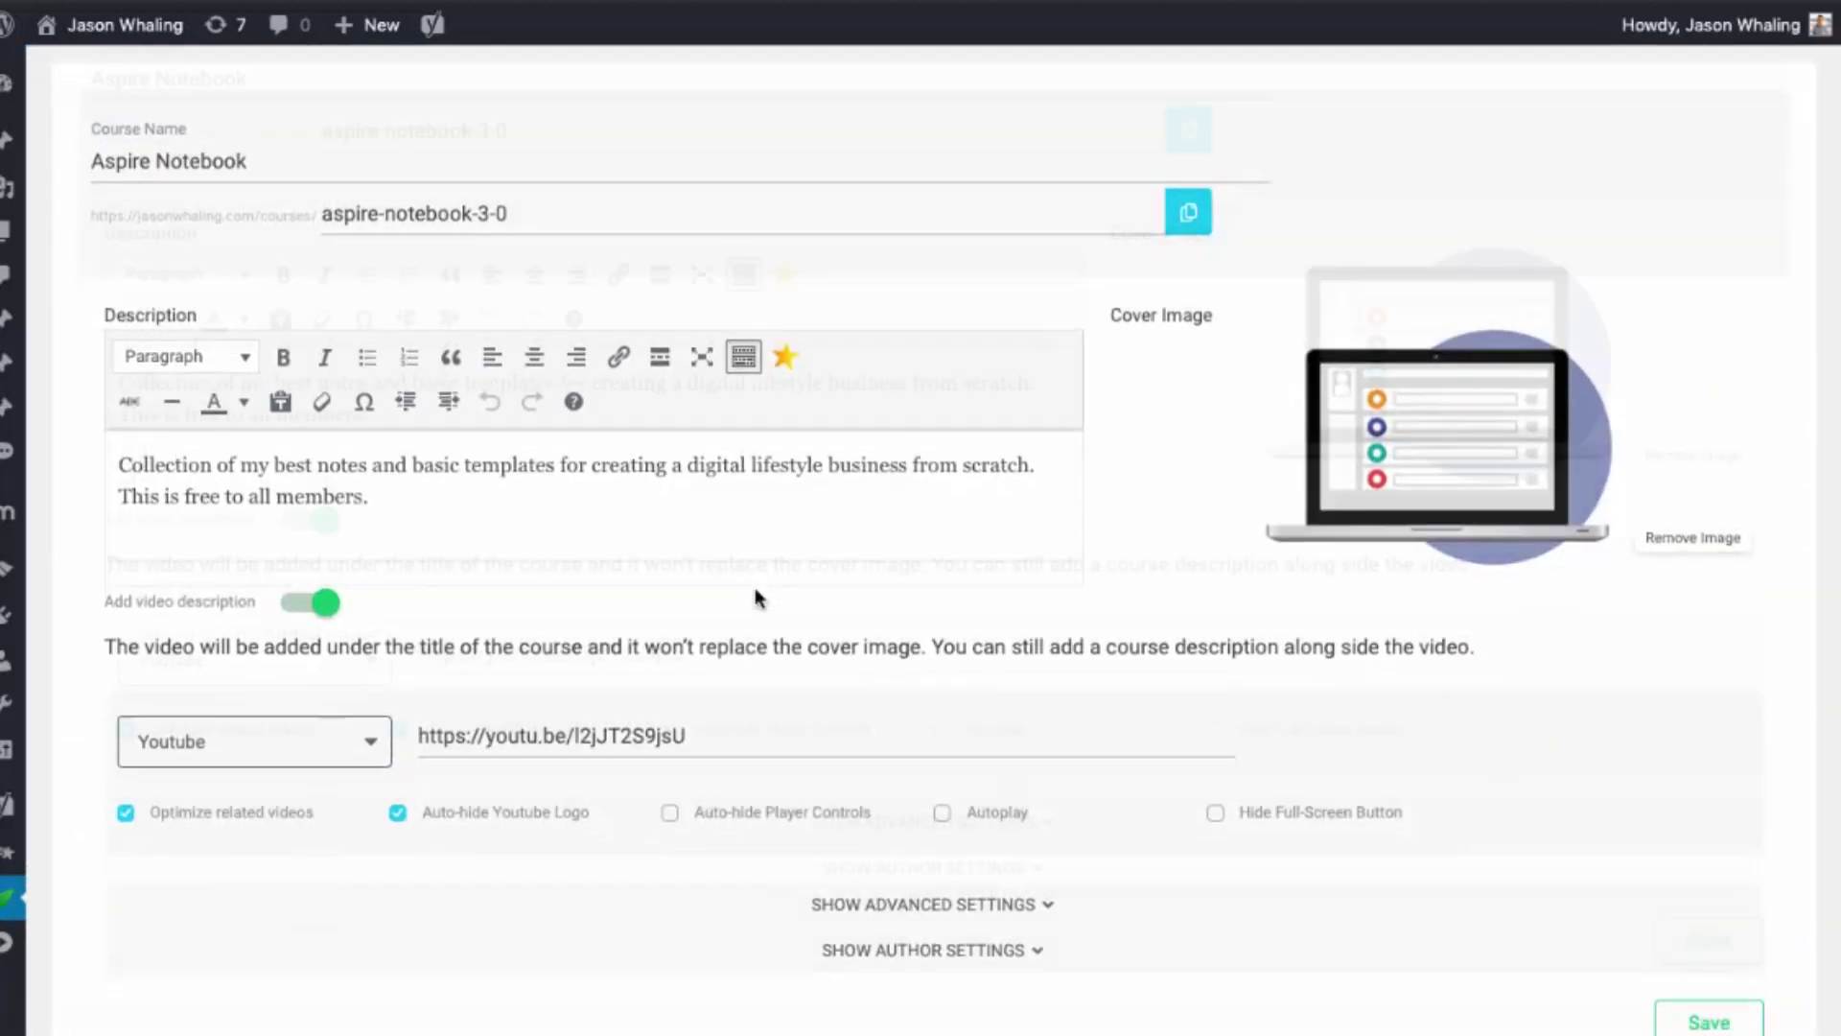
pyautogui.scroll(-2, 757, 481)
pyautogui.scroll(5, 658, 534)
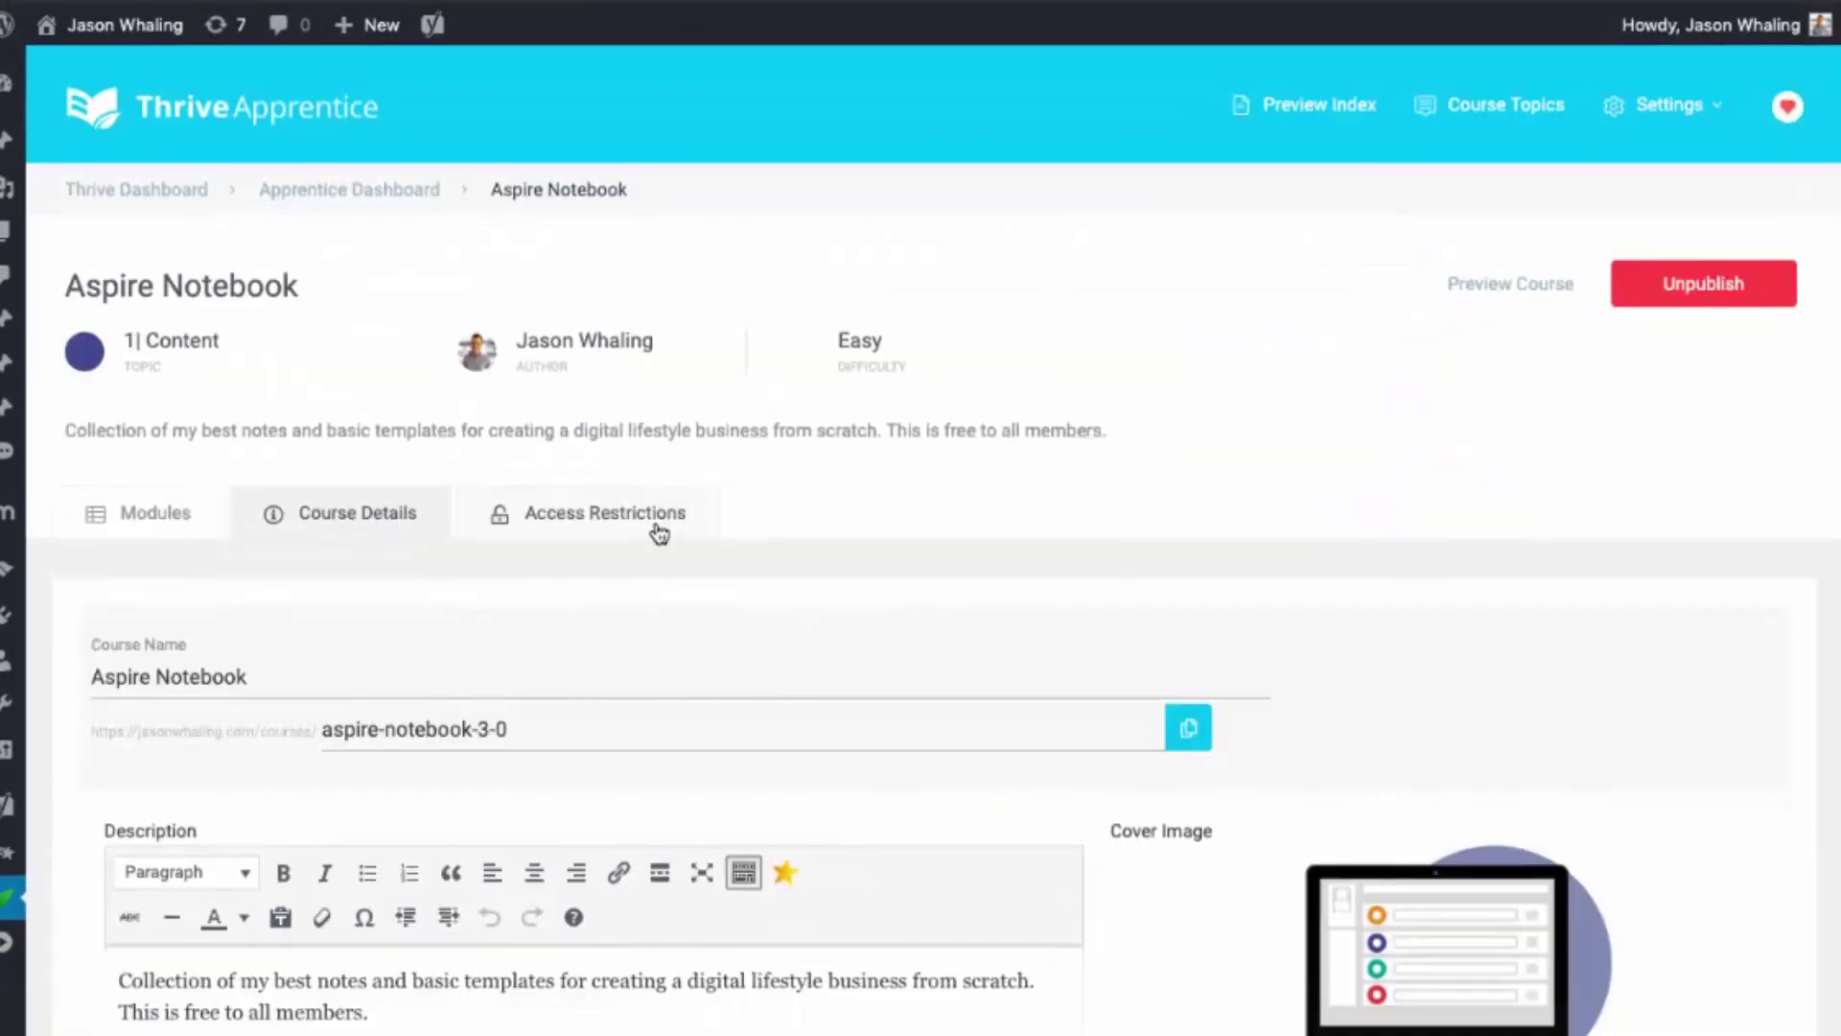
pyautogui.click(659, 535)
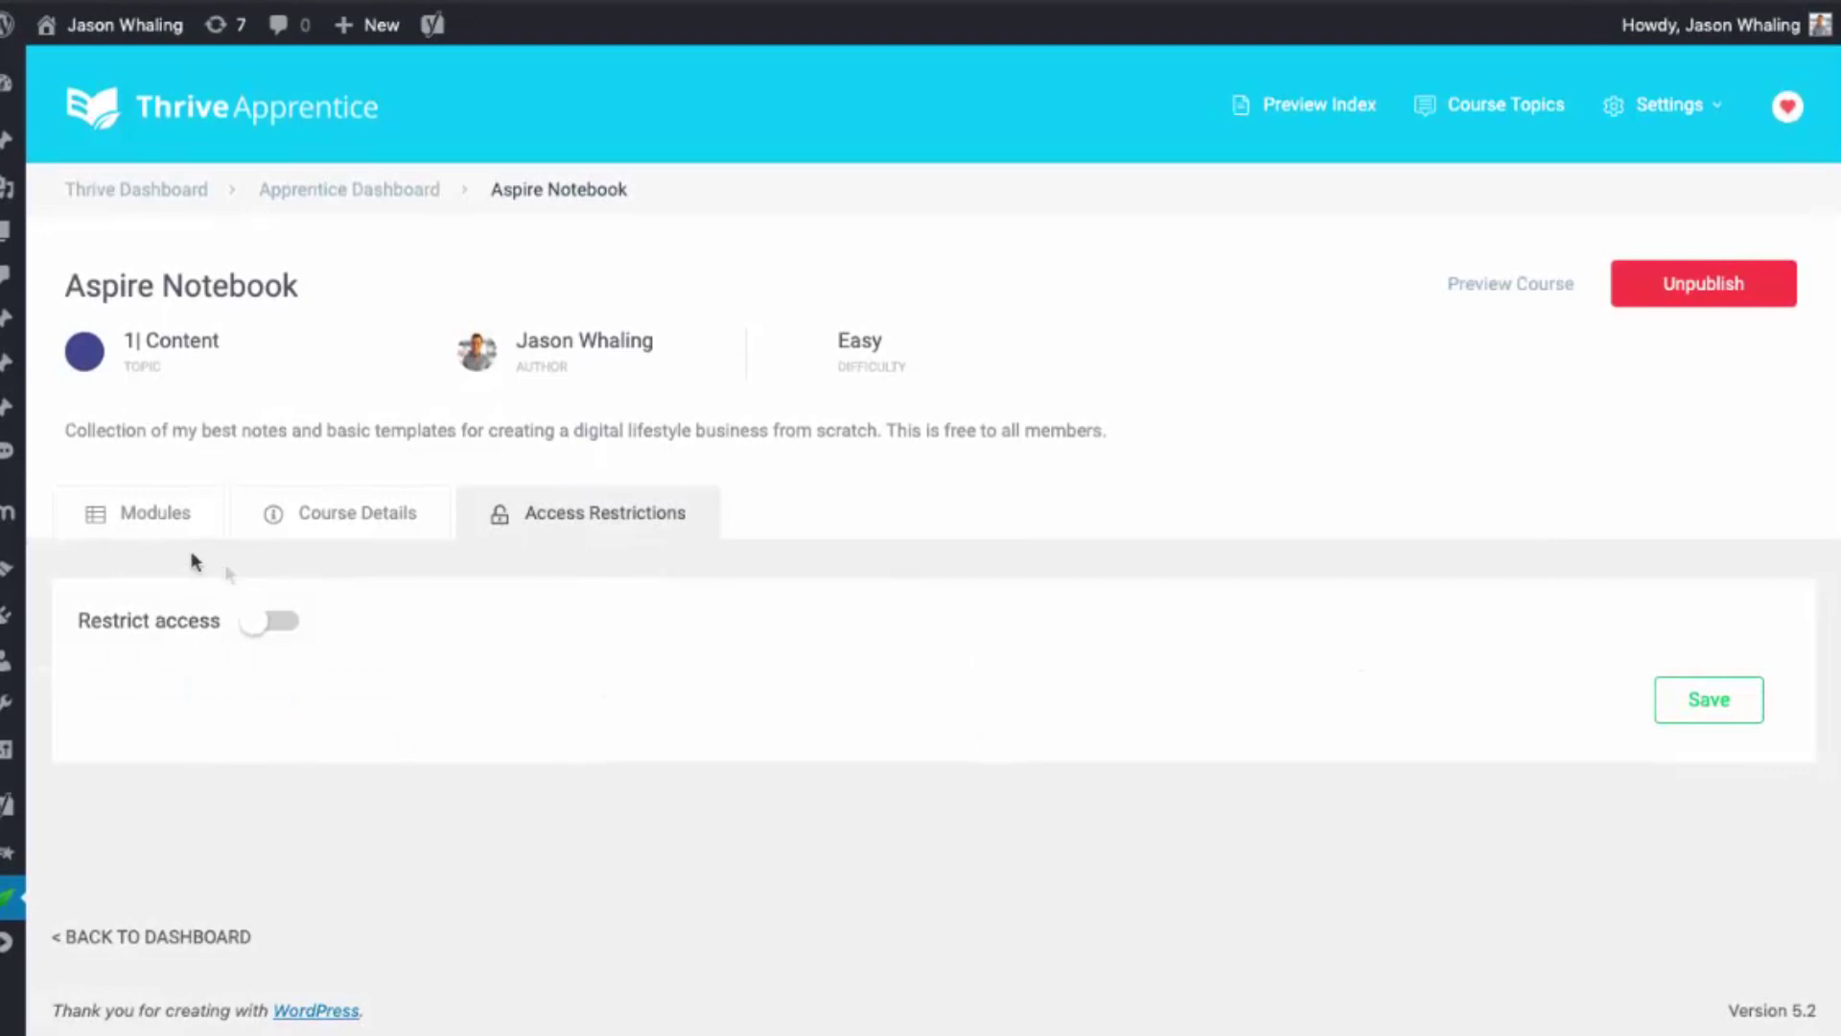
pyautogui.click(154, 531)
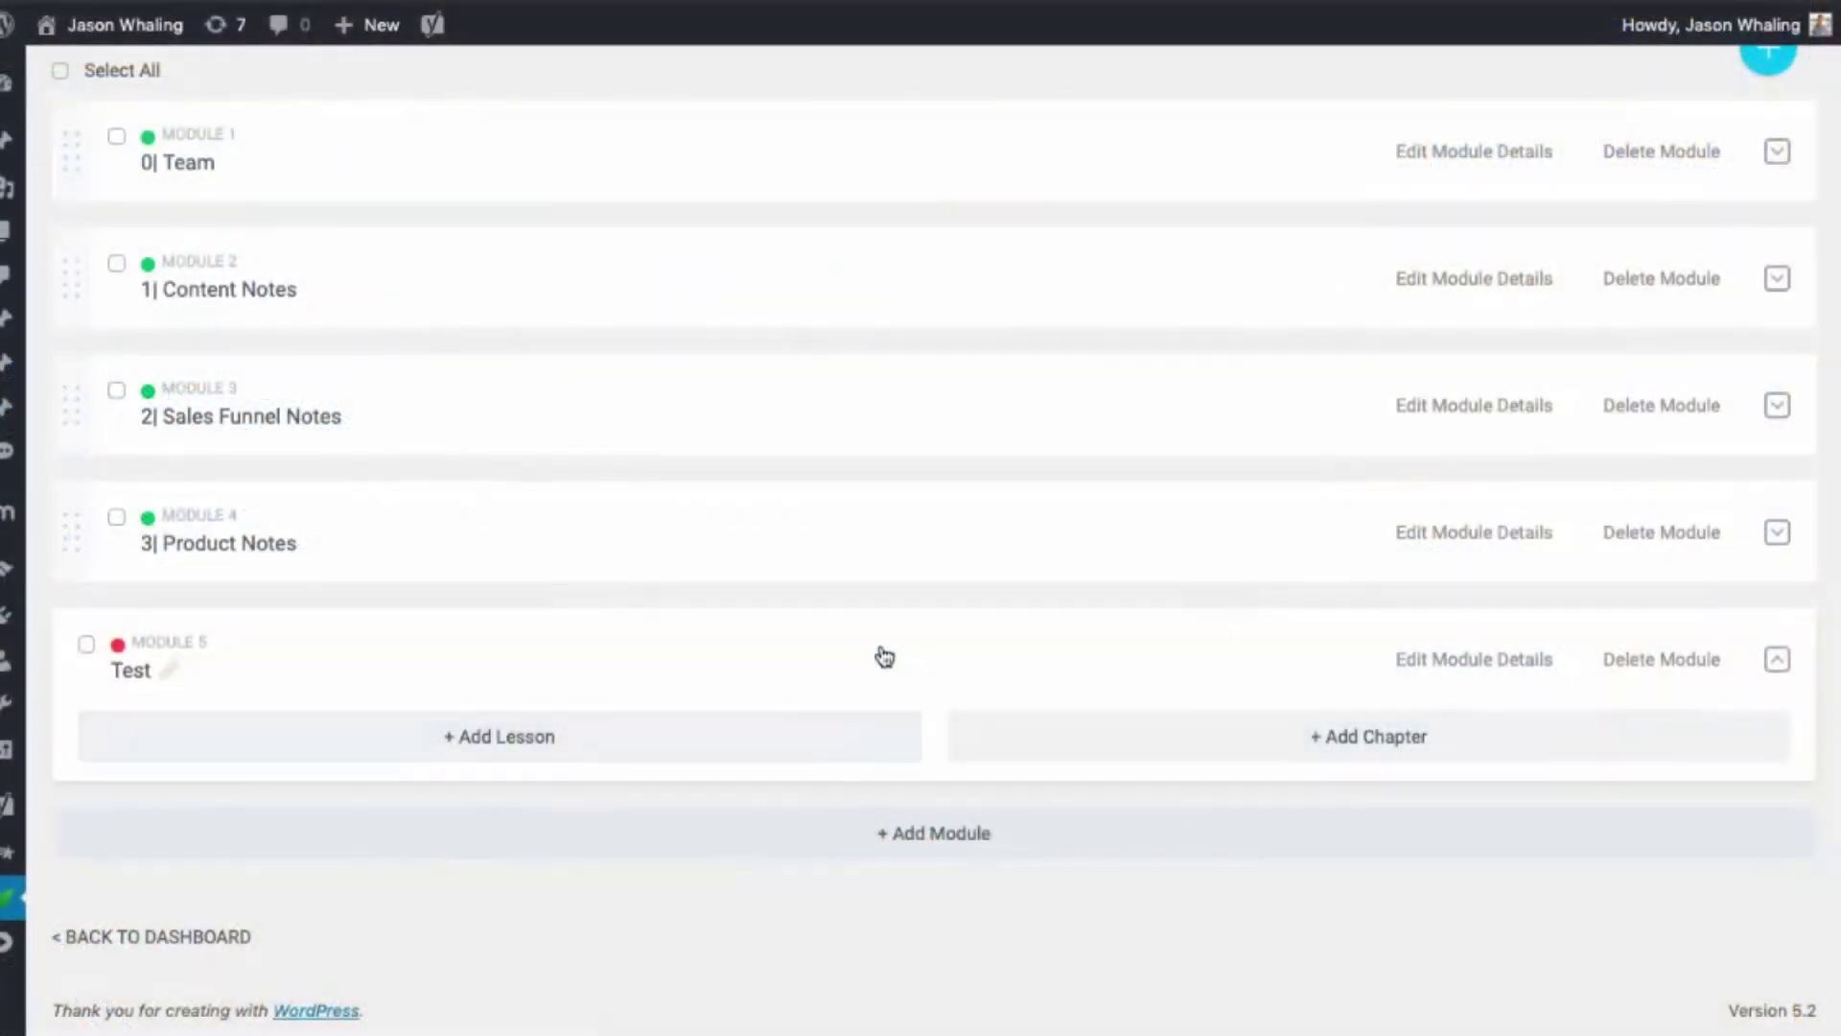
# - Add and save the video lesson Super Cool YouTube Video Formula to the Test module
pyautogui.click(755, 750)
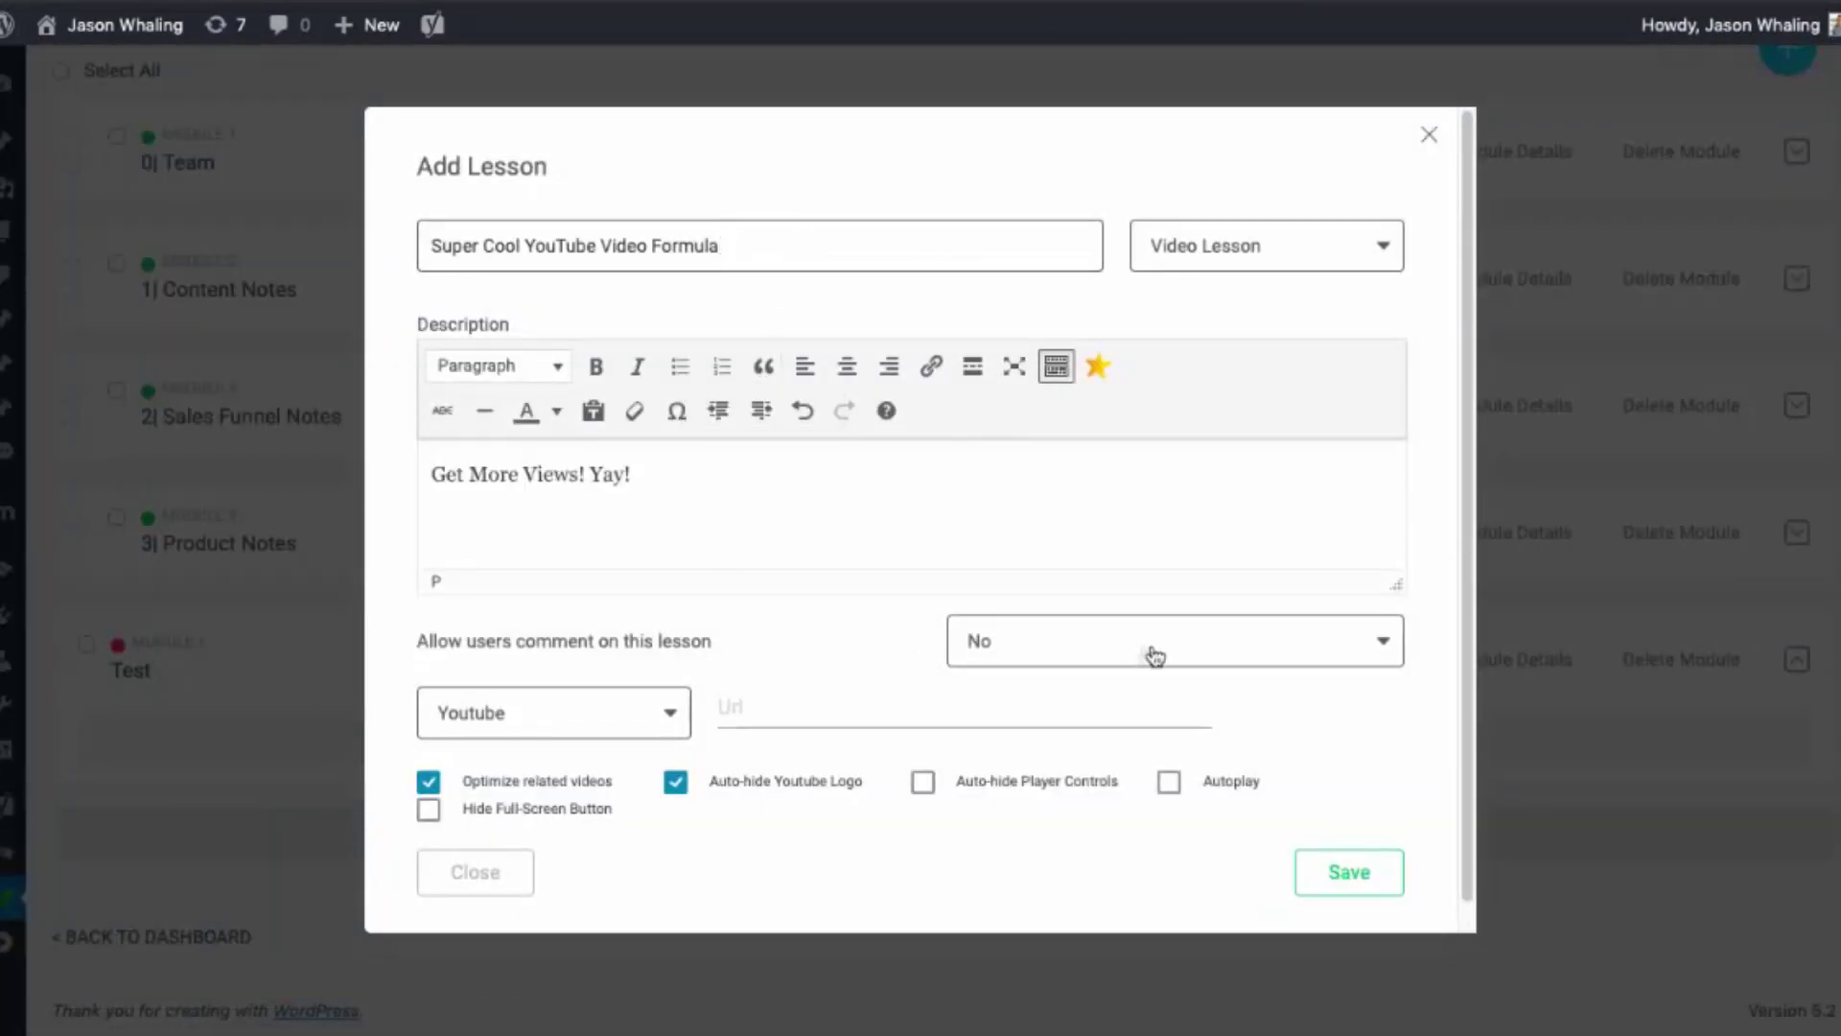
pyautogui.click(1297, 271)
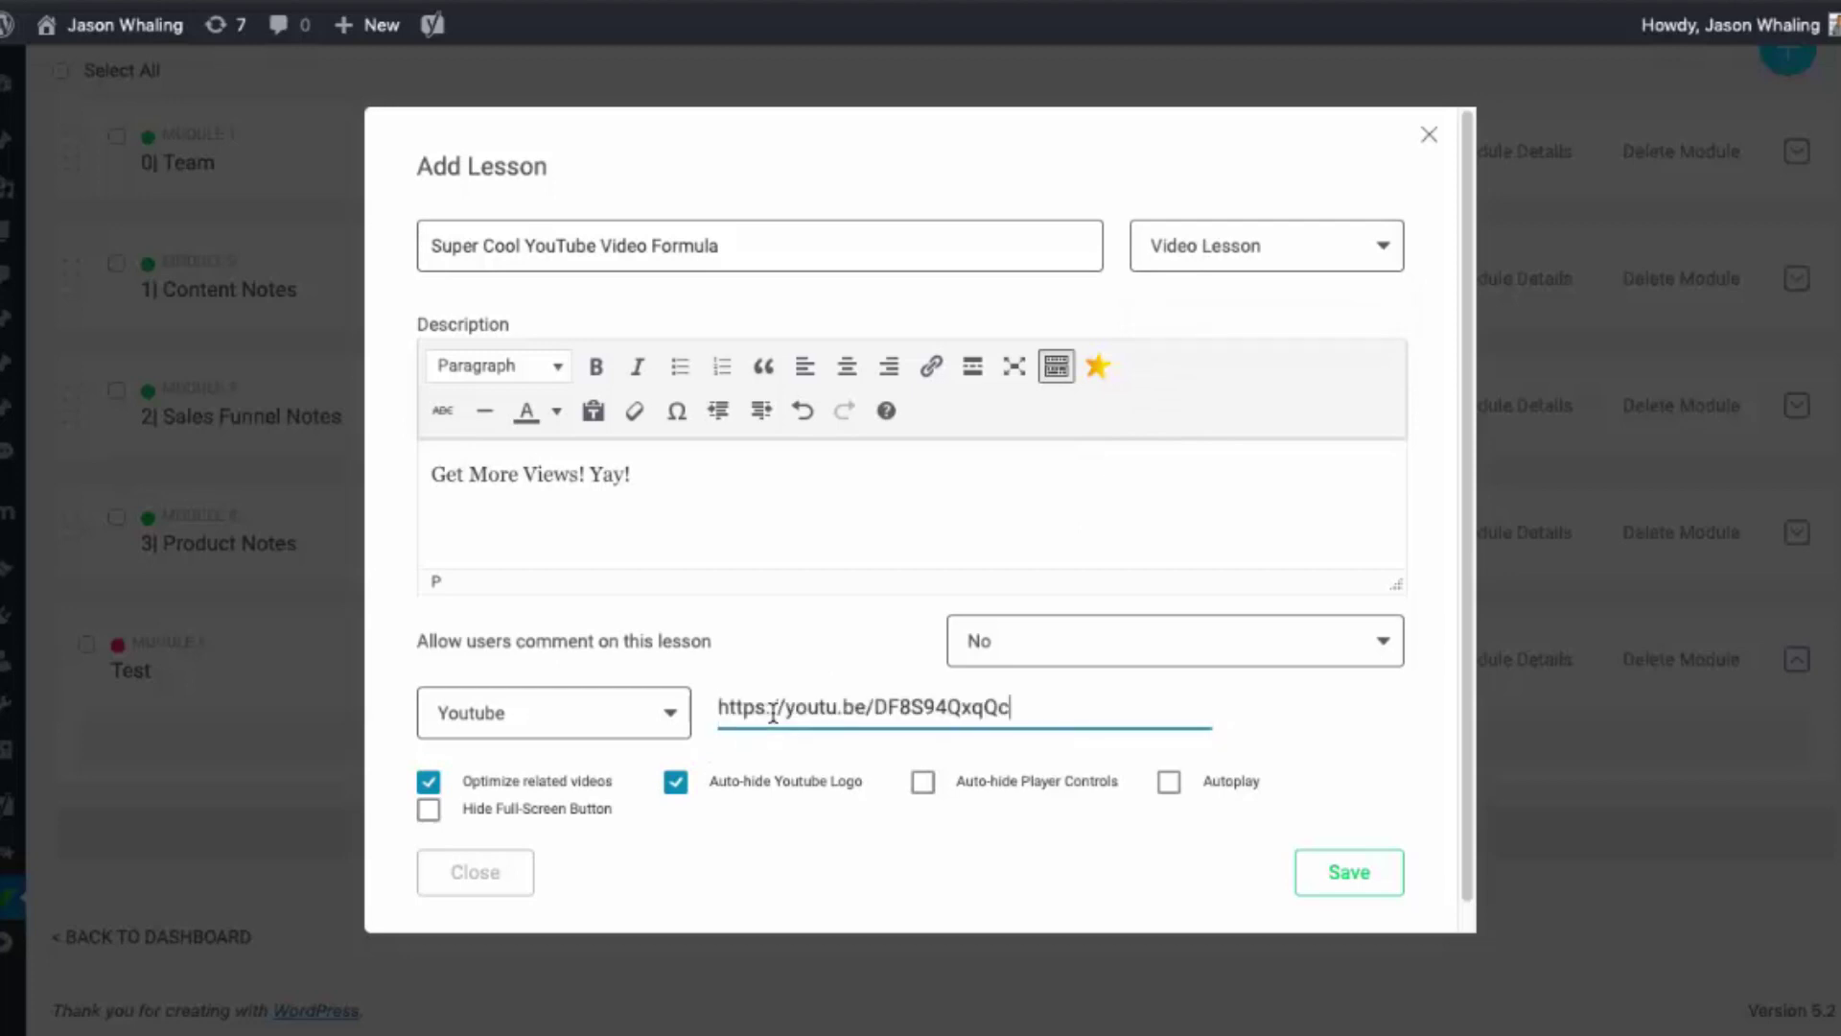
pyautogui.click(1352, 878)
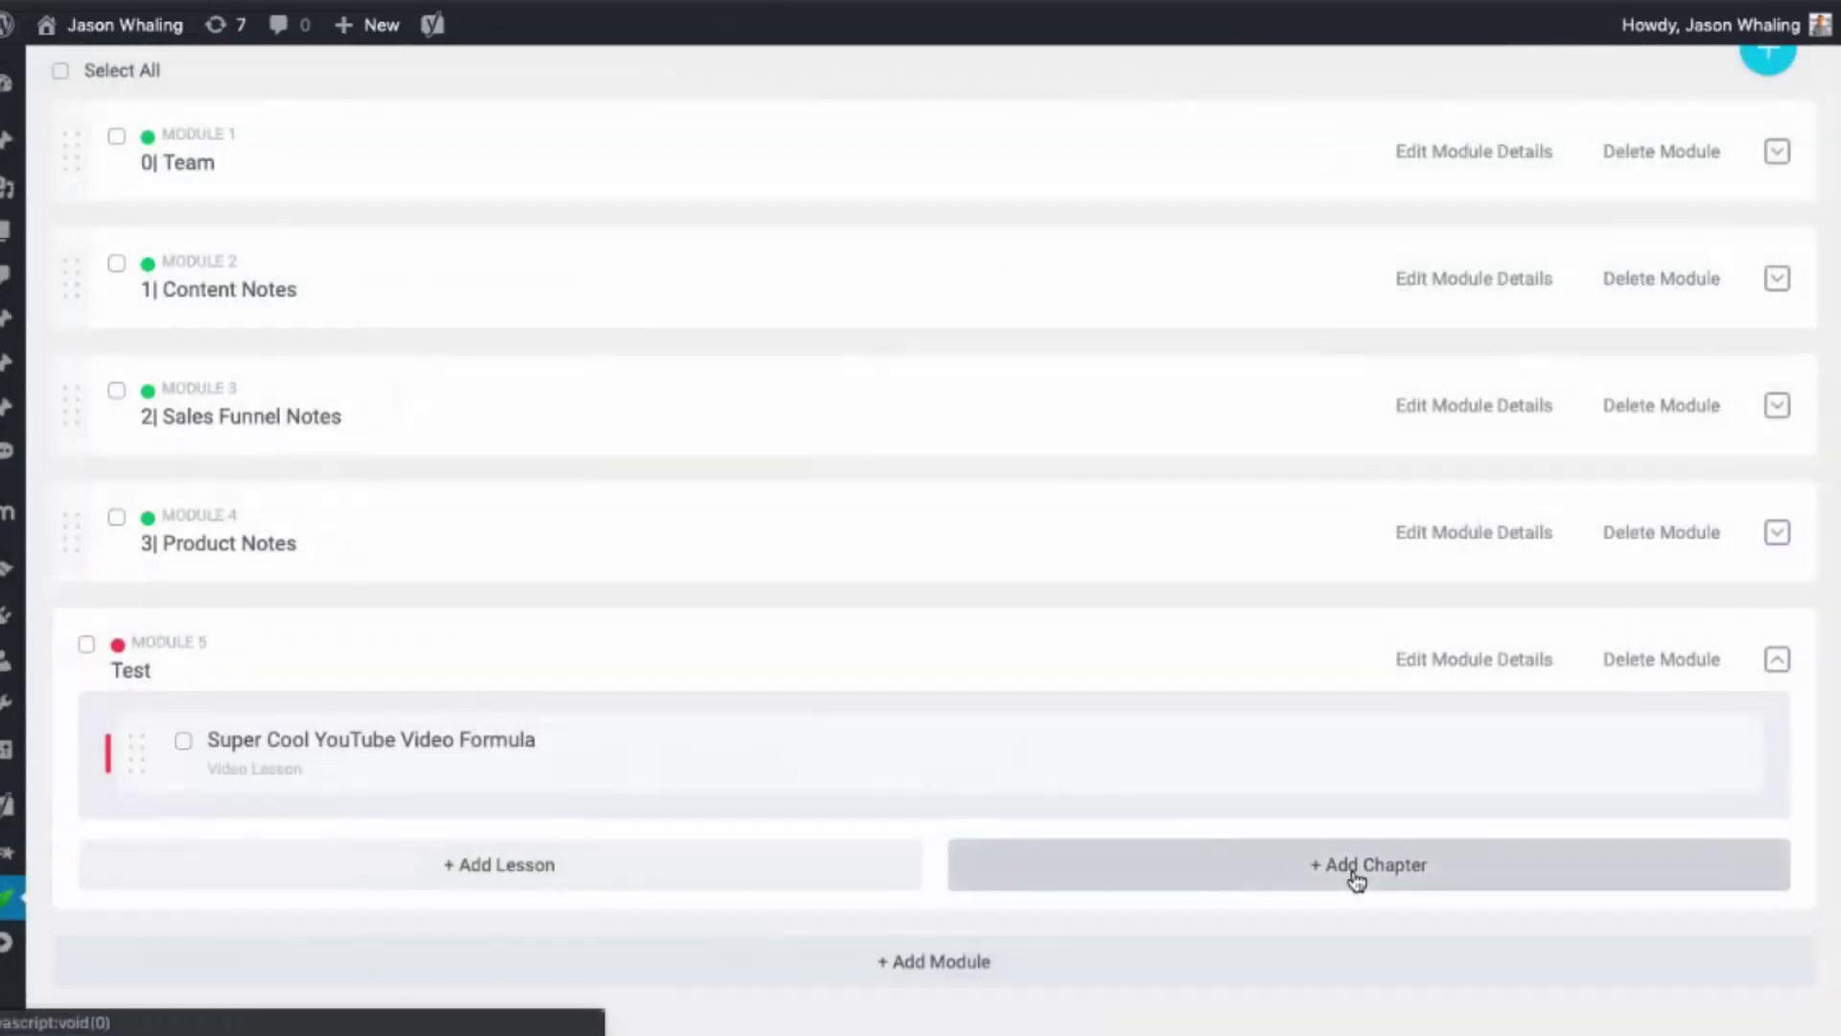
pyautogui.scroll(-1, 851, 806)
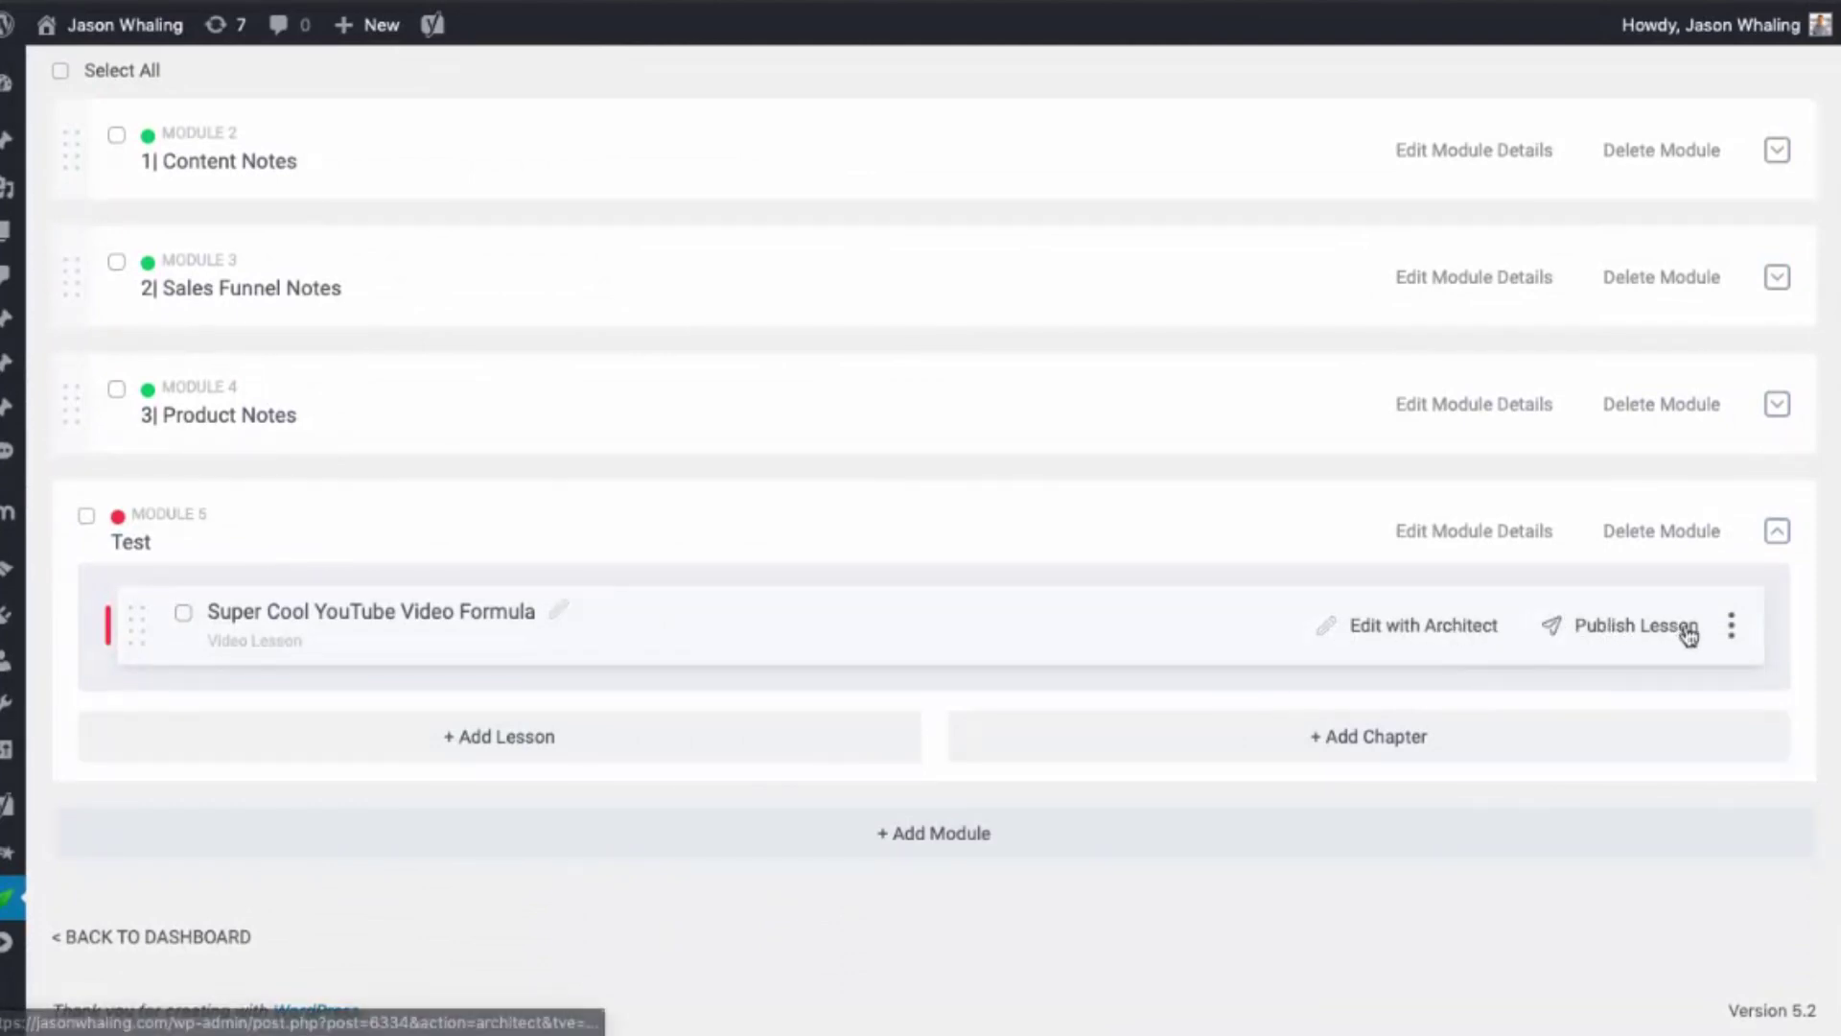
# - Reopen the lesson's details from the three-dot menu and save the edits
pyautogui.click(1732, 627)
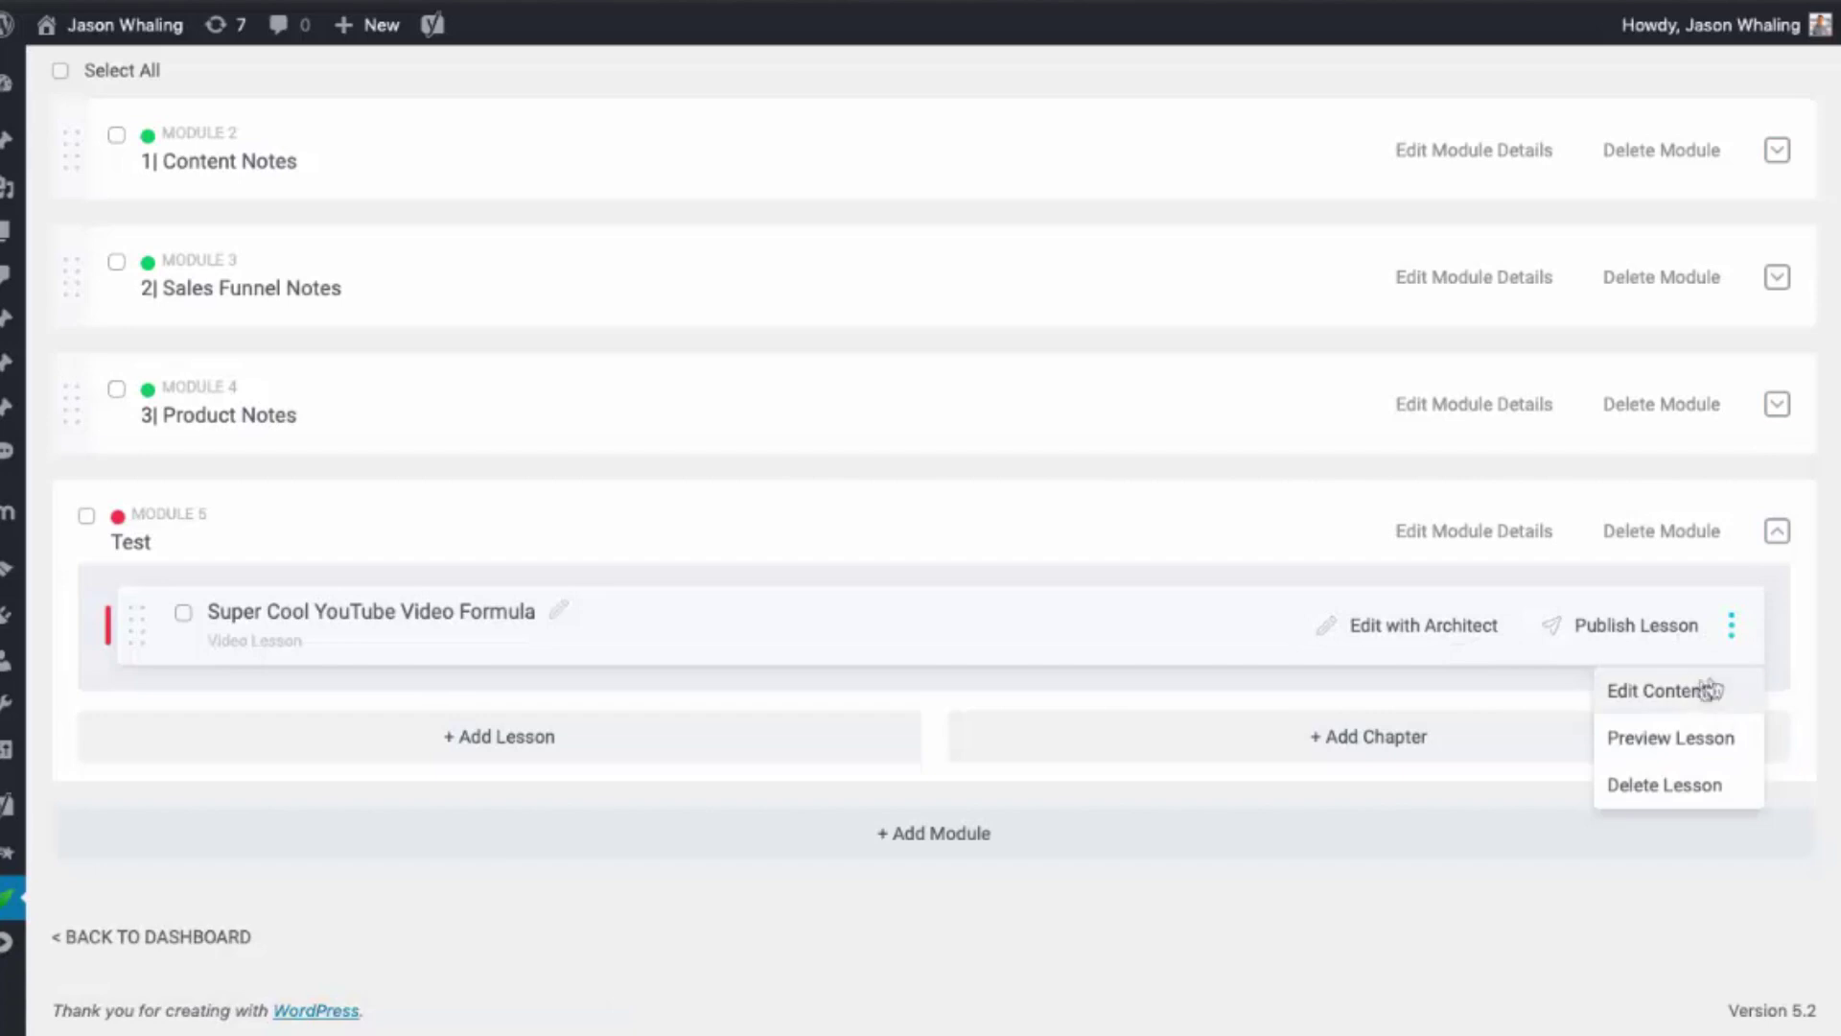
pyautogui.click(1657, 691)
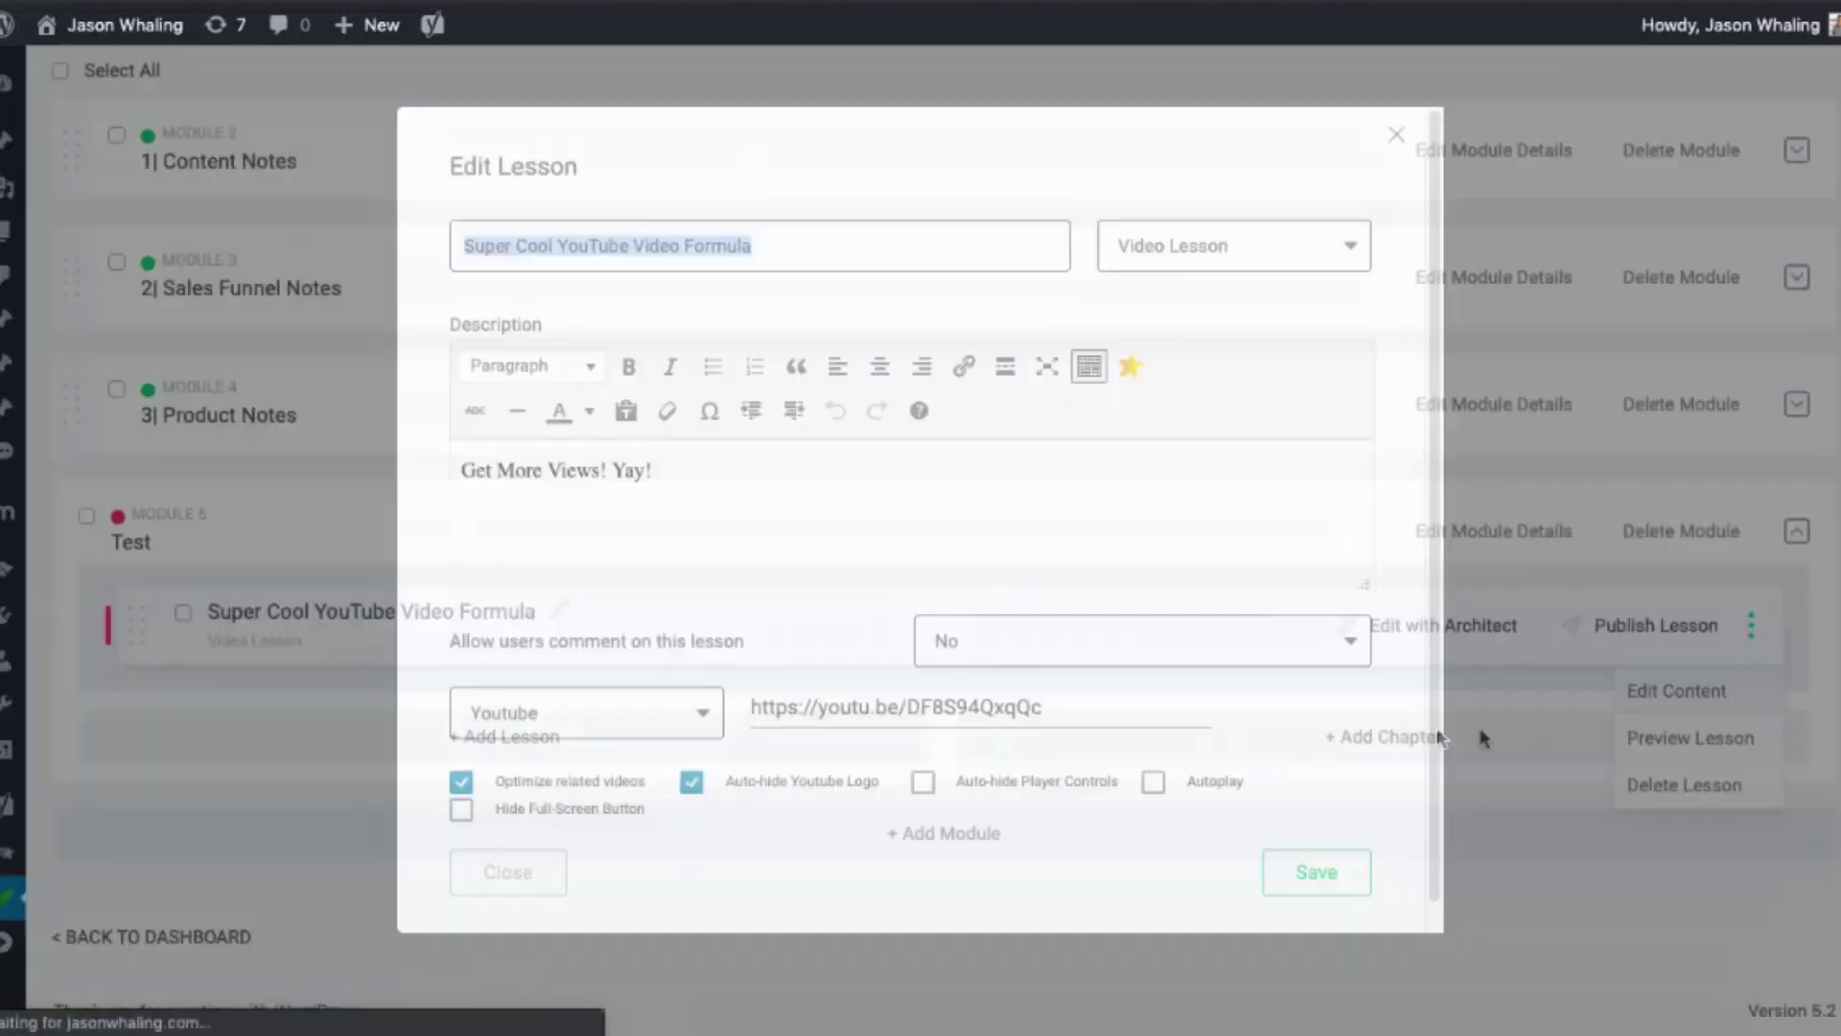
pyautogui.scroll(-1, 768, 498)
pyautogui.scroll(1, 770, 497)
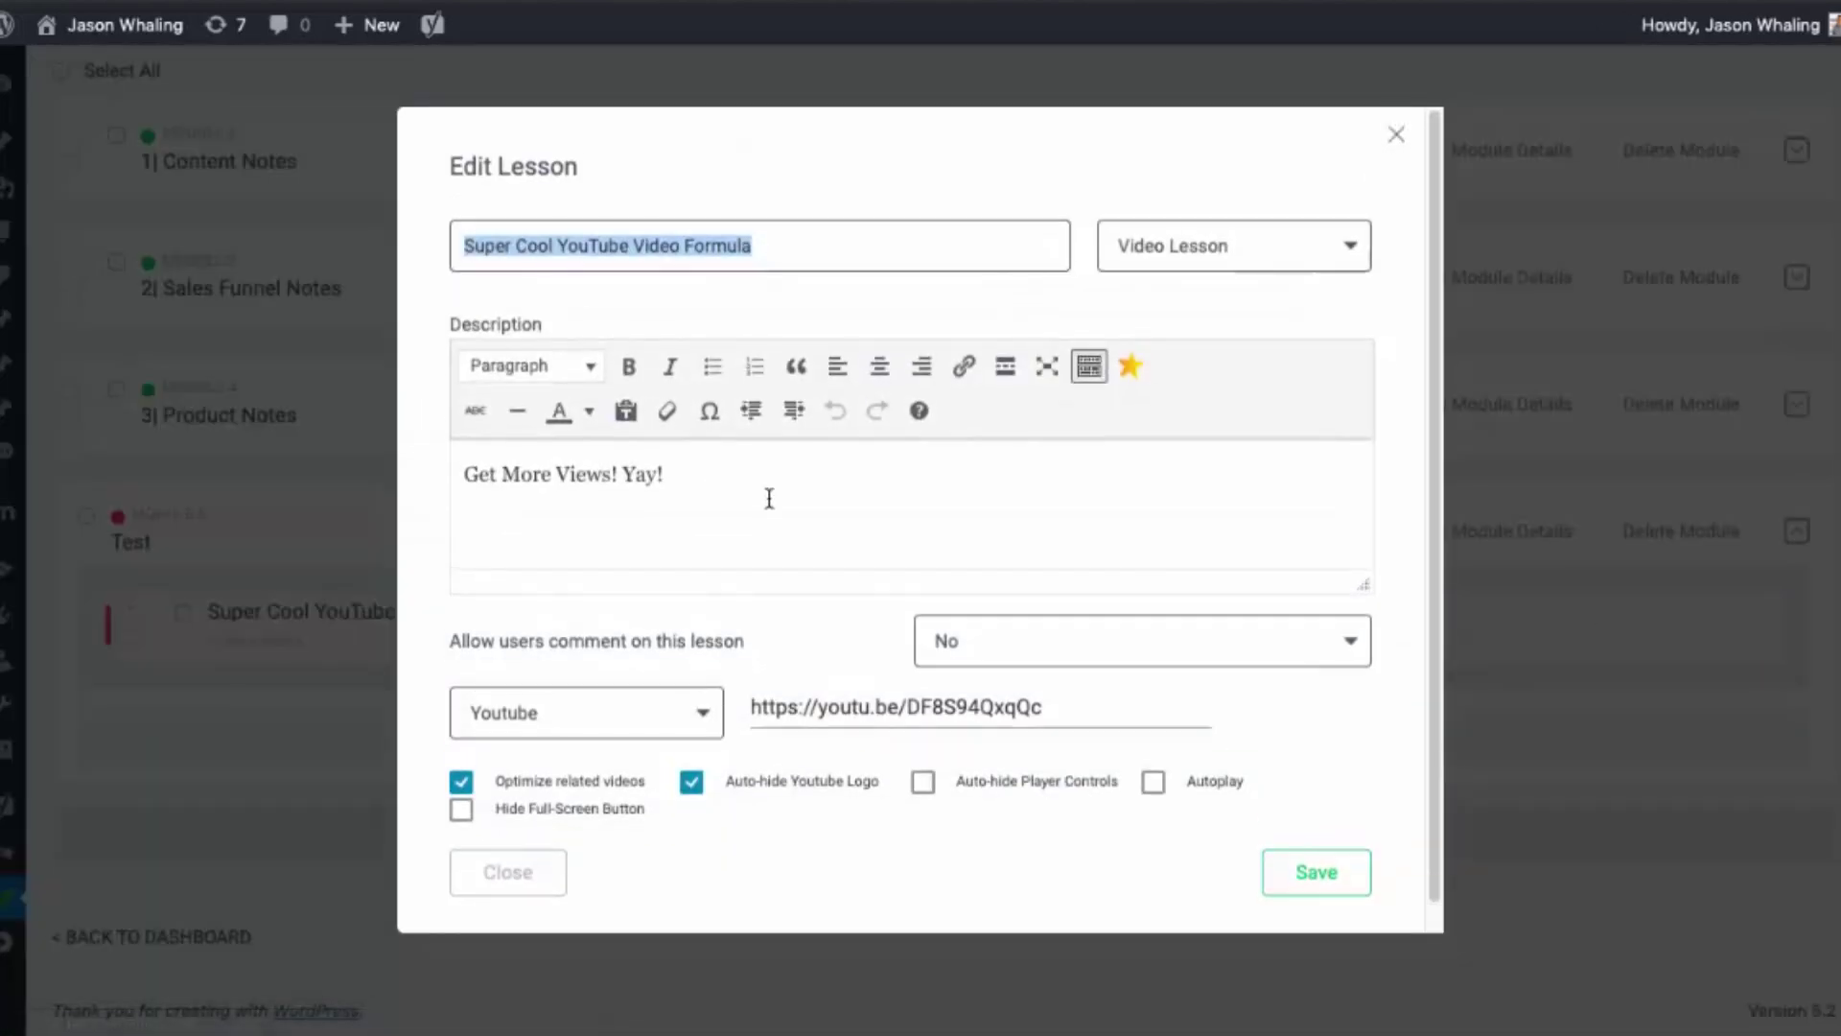
pyautogui.click(1335, 871)
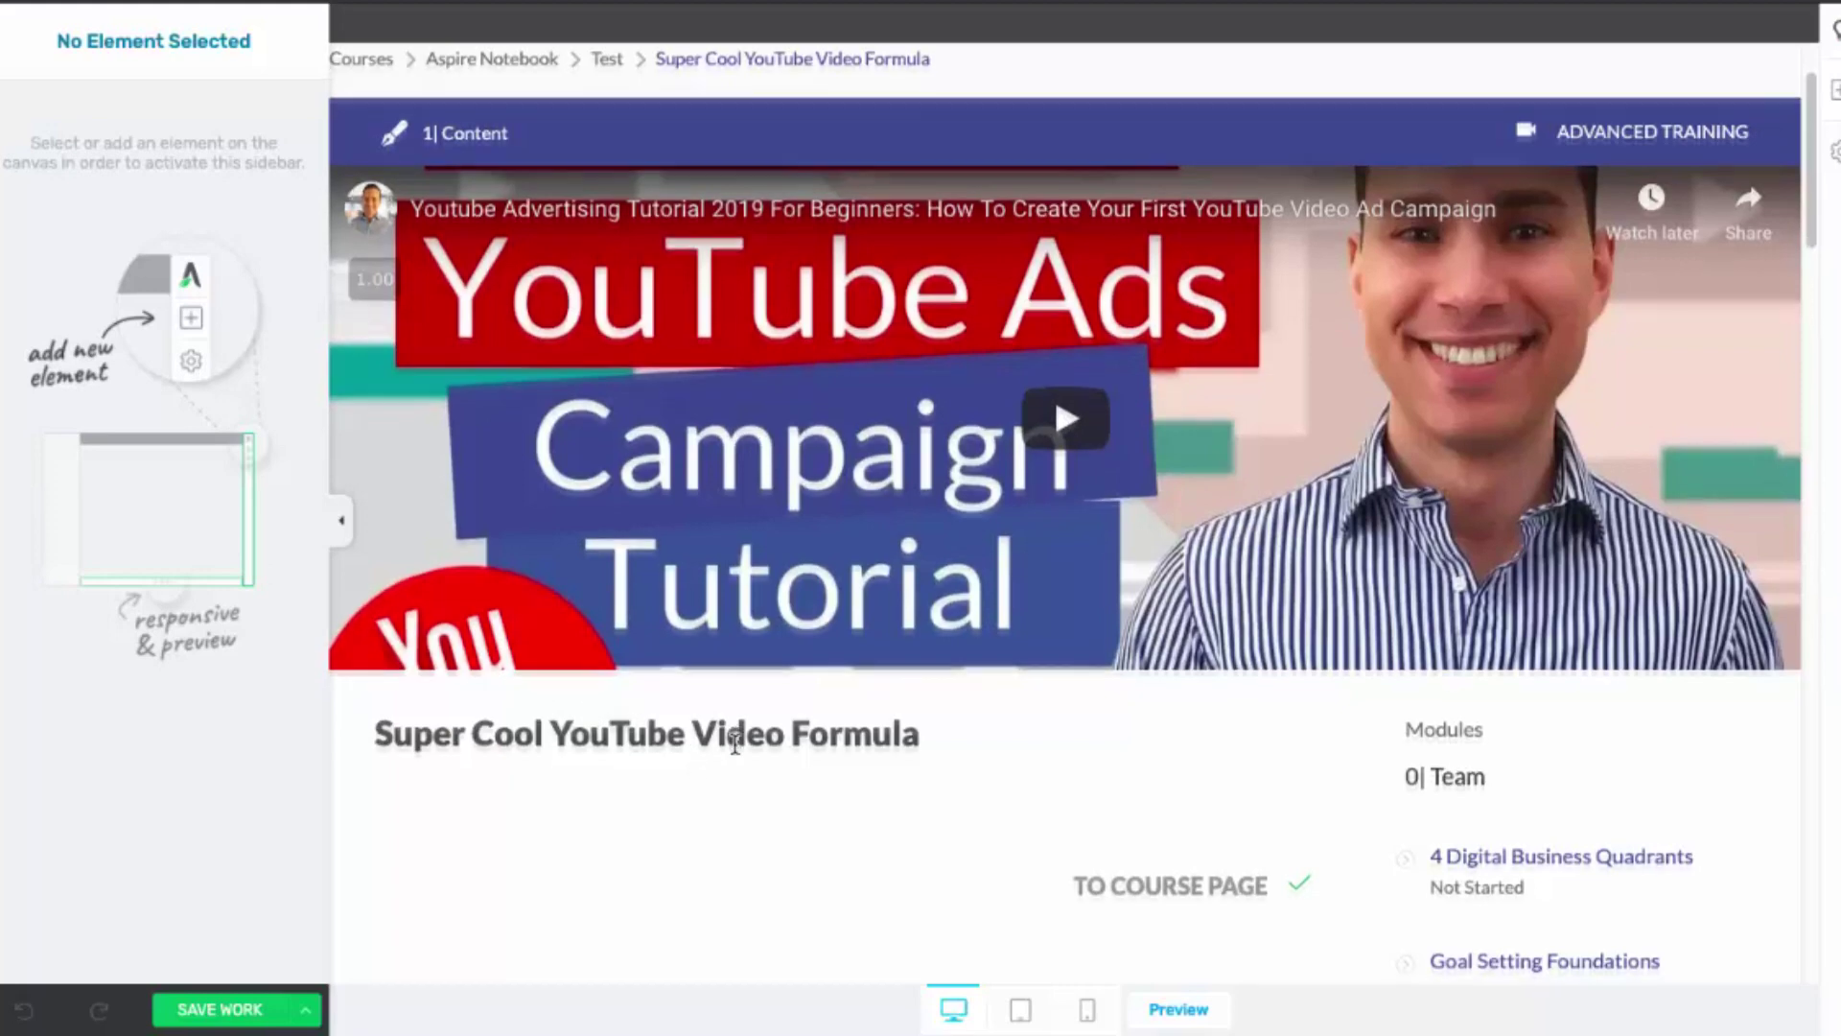
pyautogui.scroll(-3, 621, 564)
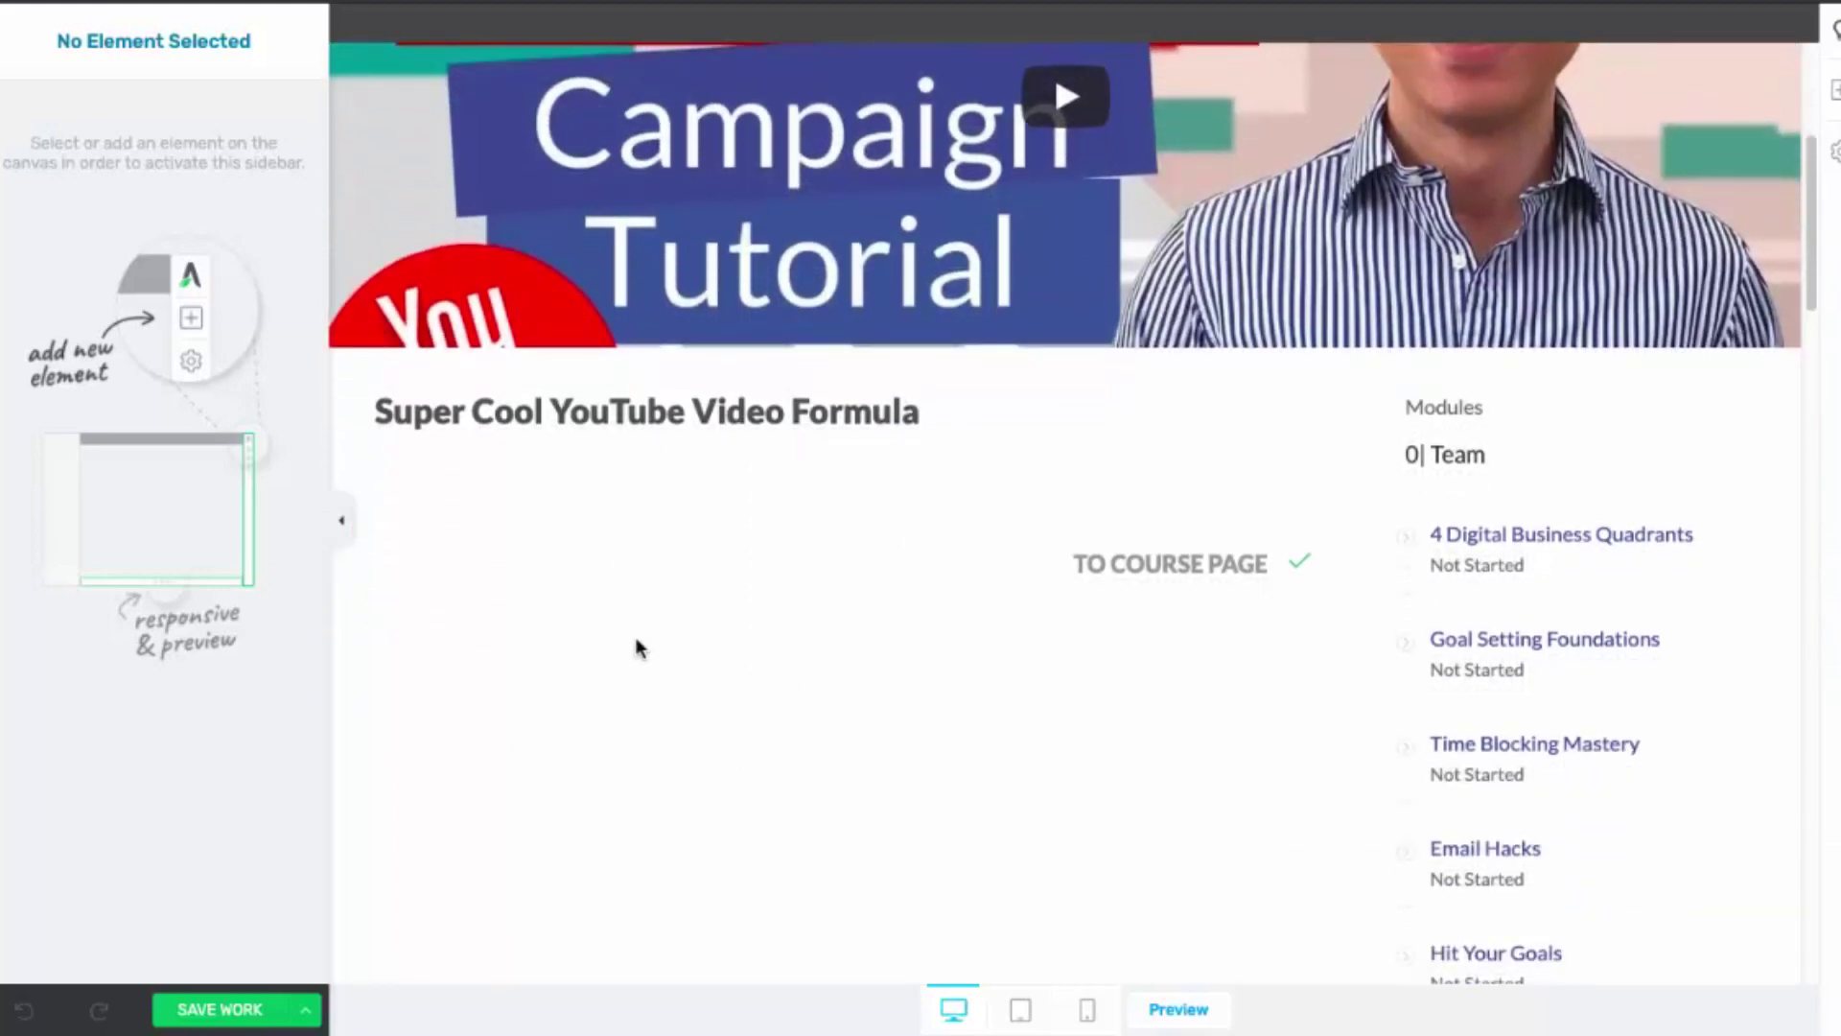
pyautogui.scroll(-1, 638, 647)
pyautogui.scroll(-4, 684, 571)
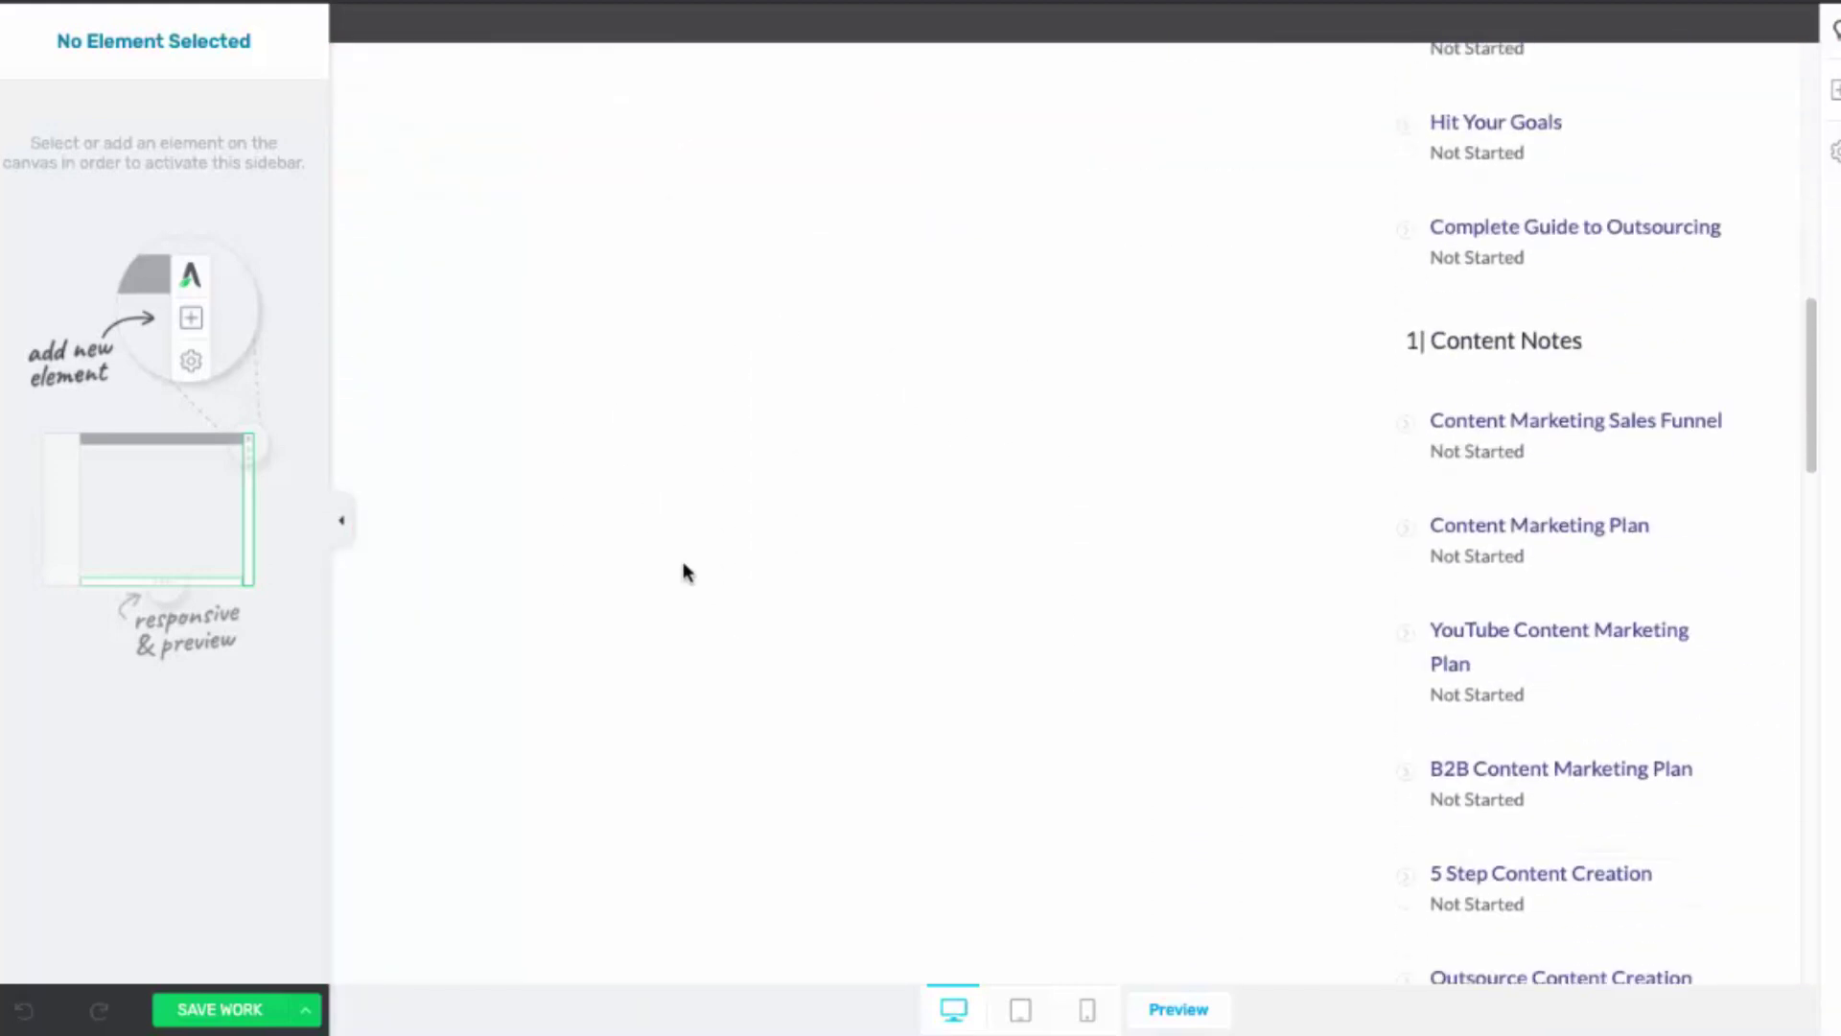
pyautogui.scroll(-3, 683, 571)
pyautogui.scroll(10, 684, 572)
pyautogui.scroll(-3, 684, 572)
pyautogui.scroll(-2, 788, 505)
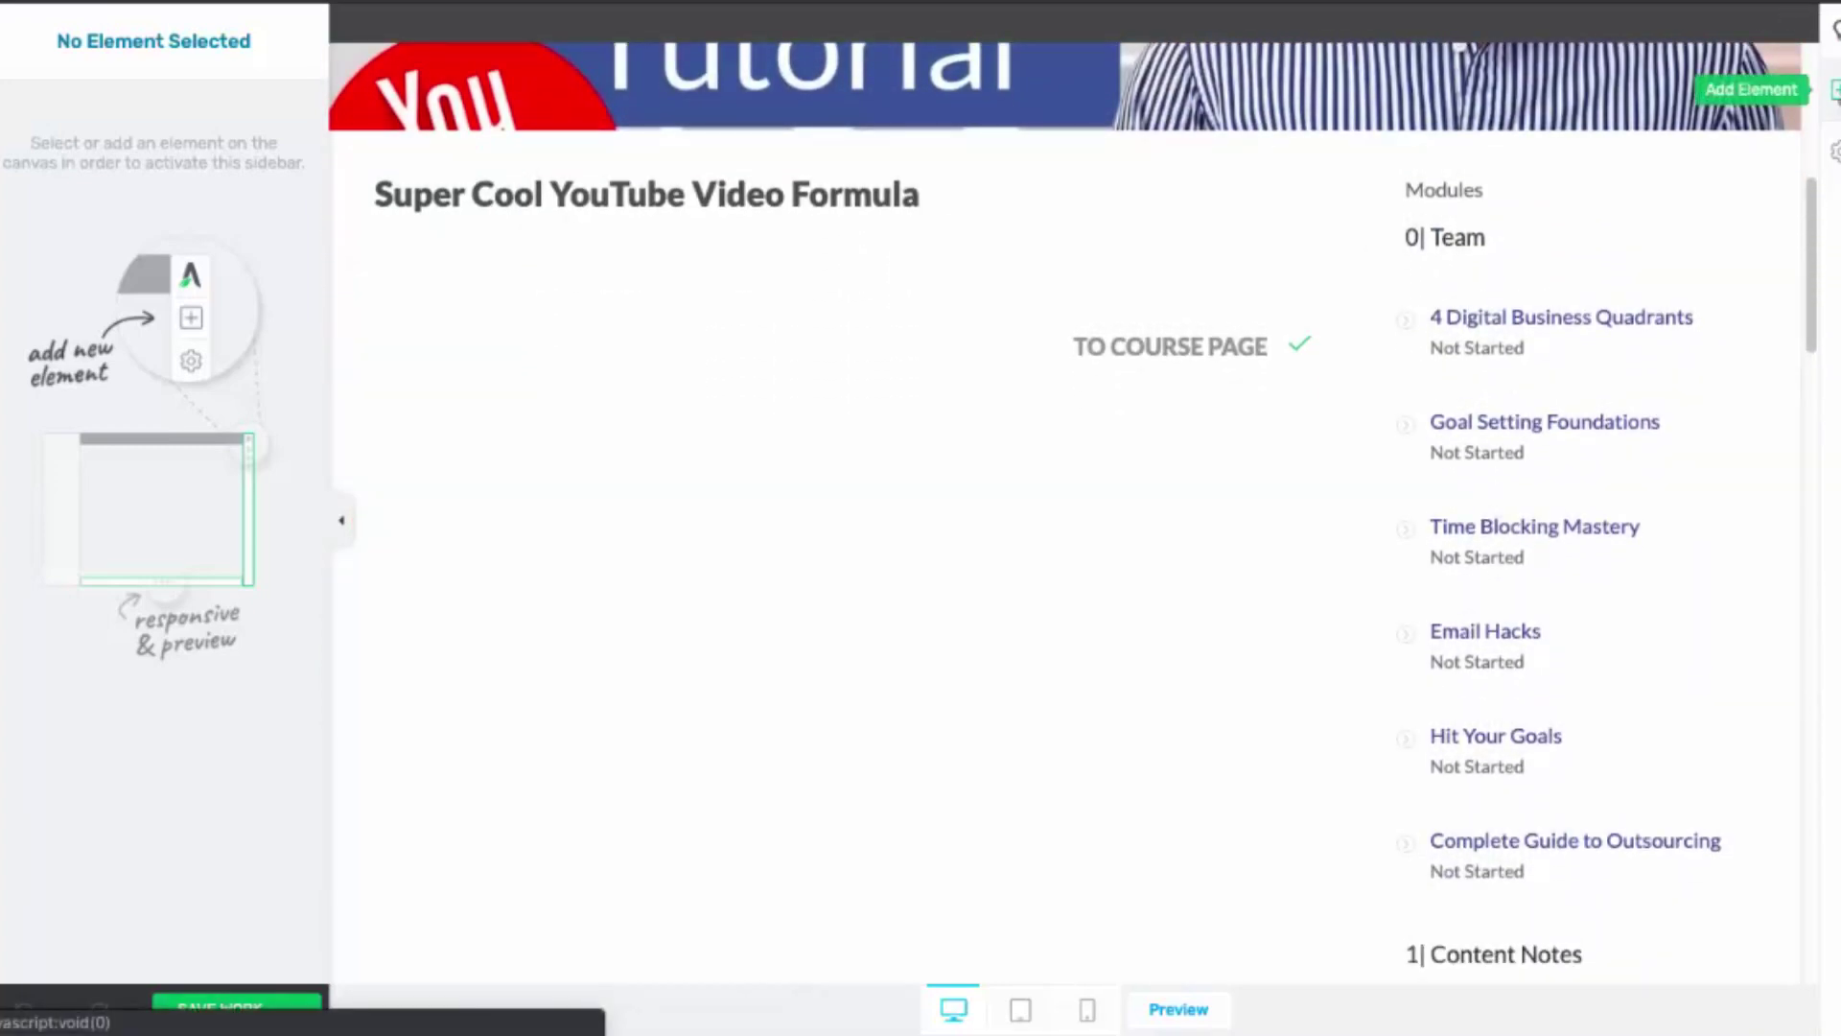
# - Place a Text element under the lesson title and add two lines of placeholder text
pyautogui.click(1837, 89)
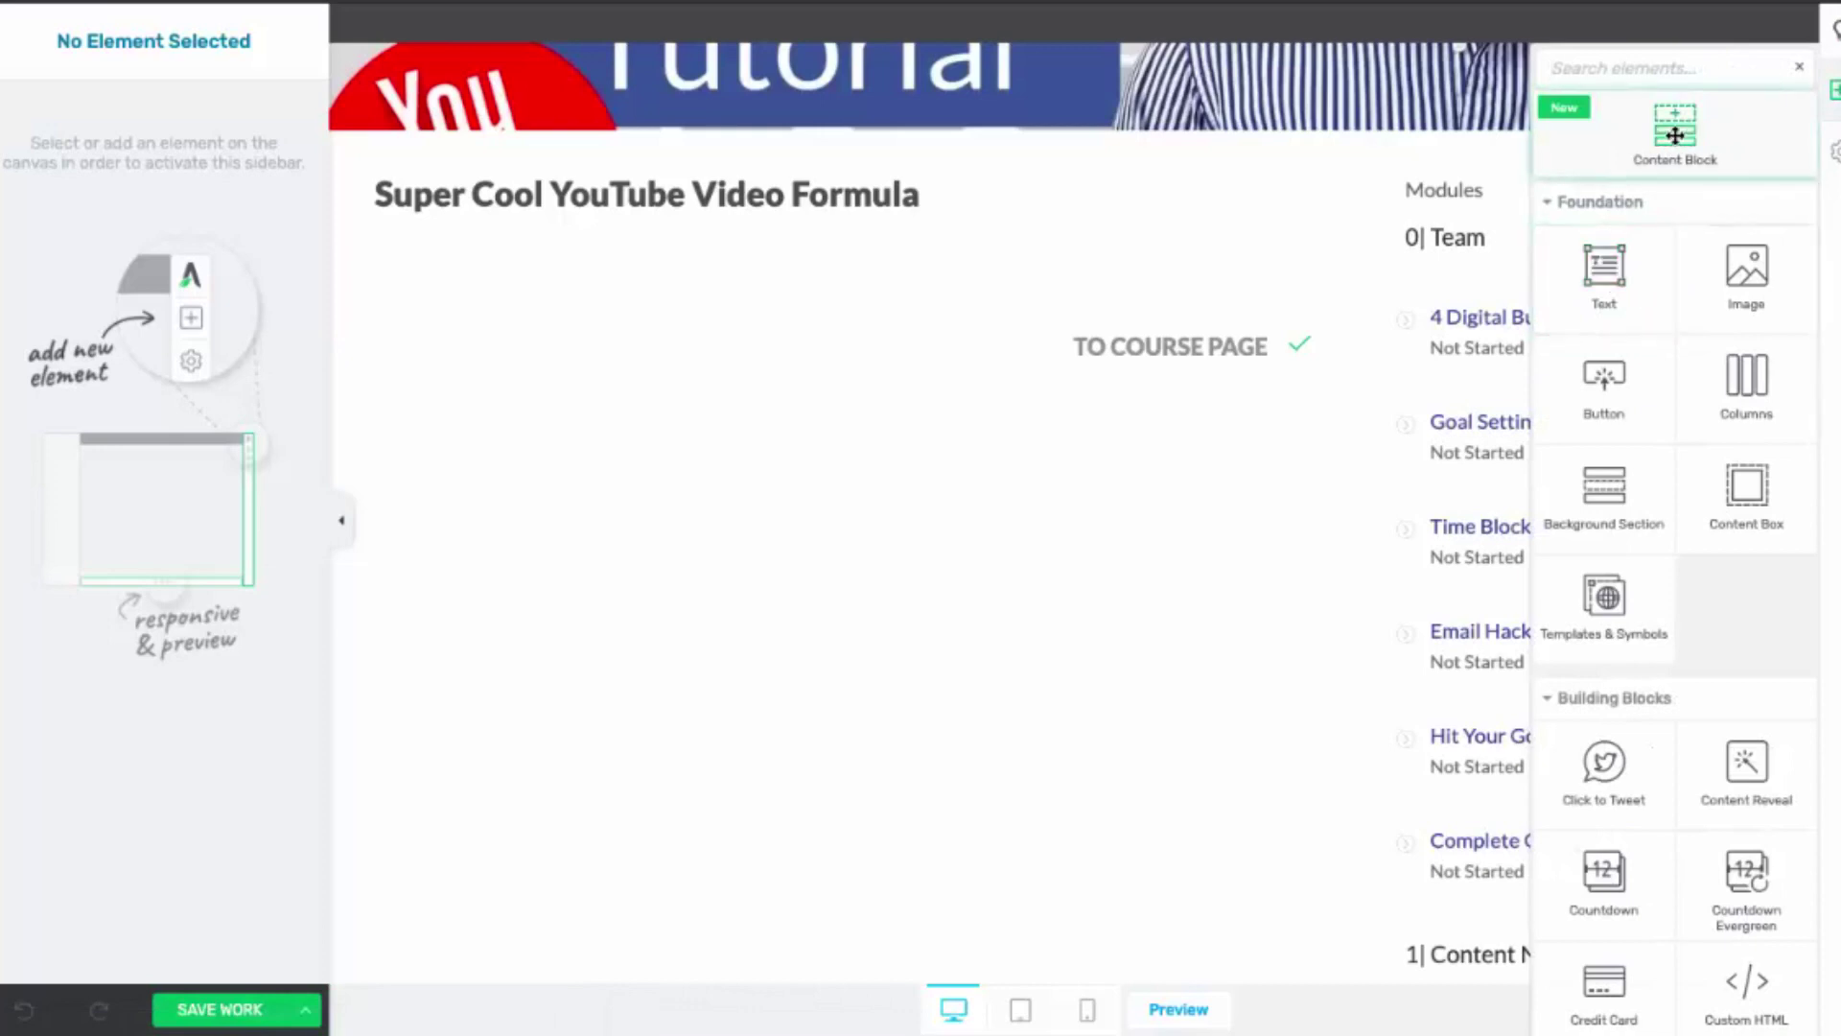
pyautogui.moveTo(1676, 135); pyautogui.dragTo(712, 317)
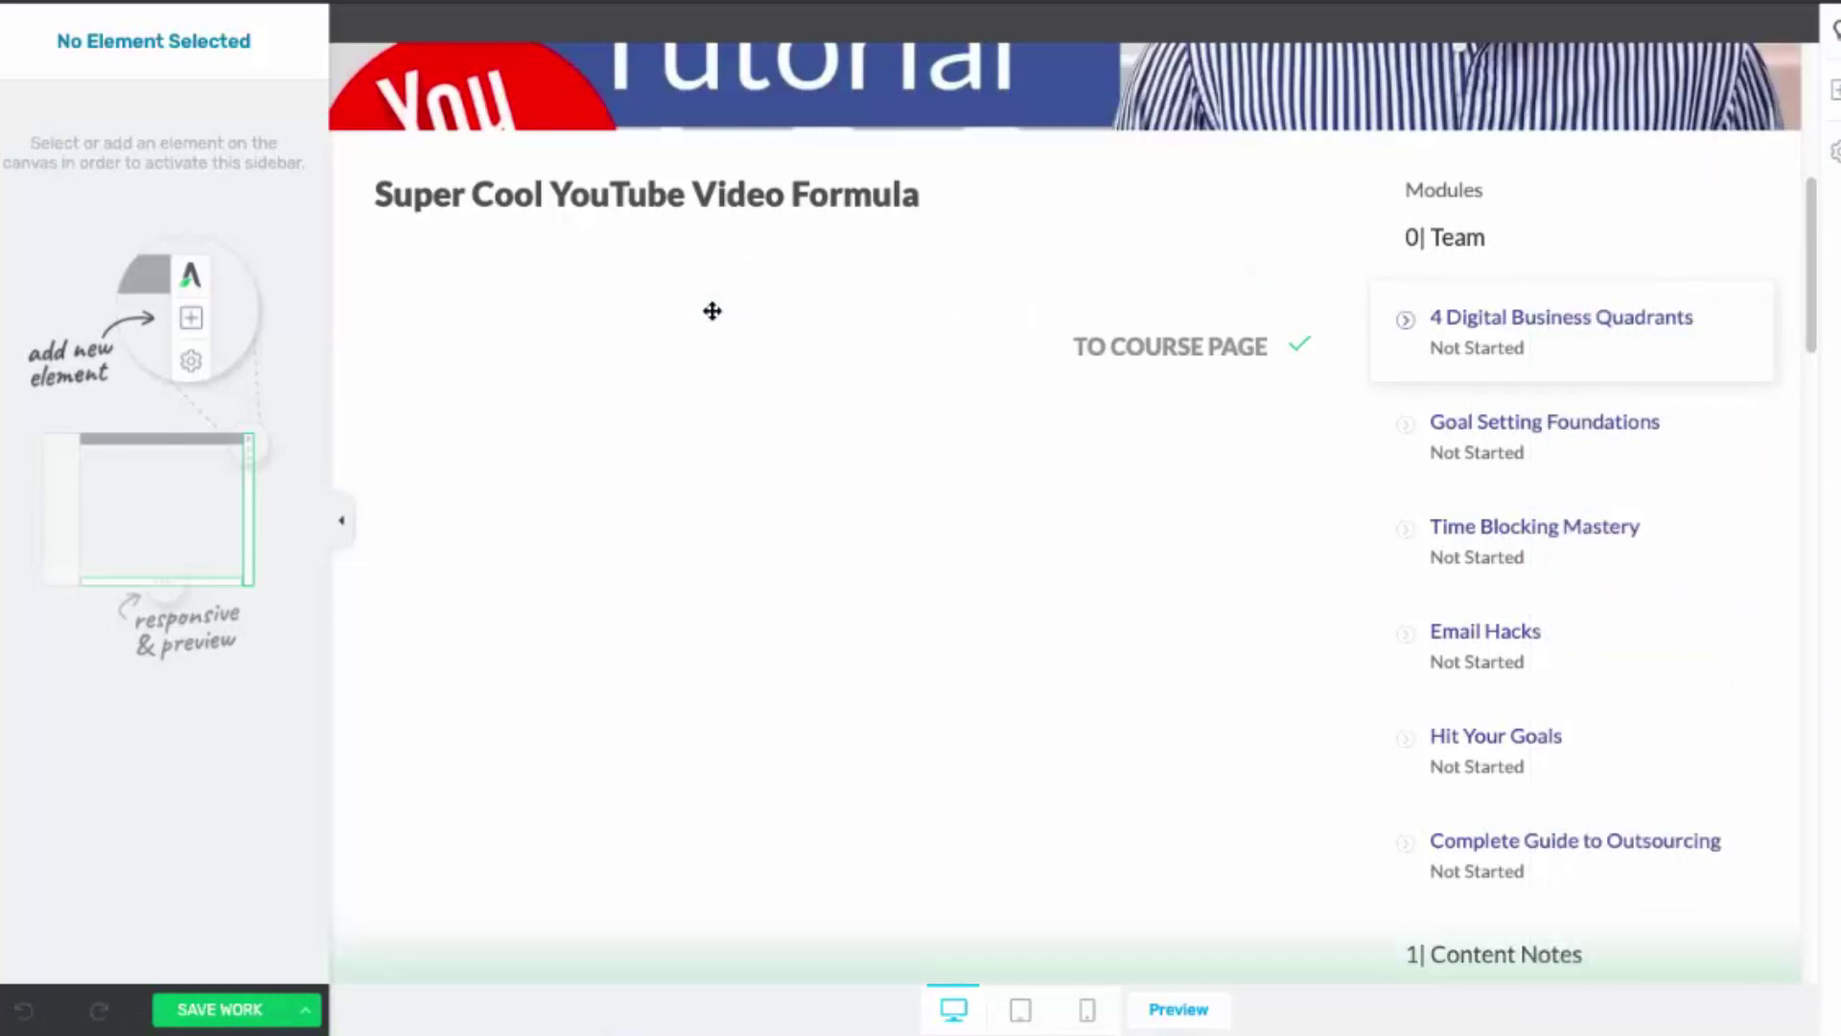
pyautogui.moveTo(712, 311); pyautogui.dragTo(549, 302)
pyautogui.write('lkajdfk;lajsdkl')
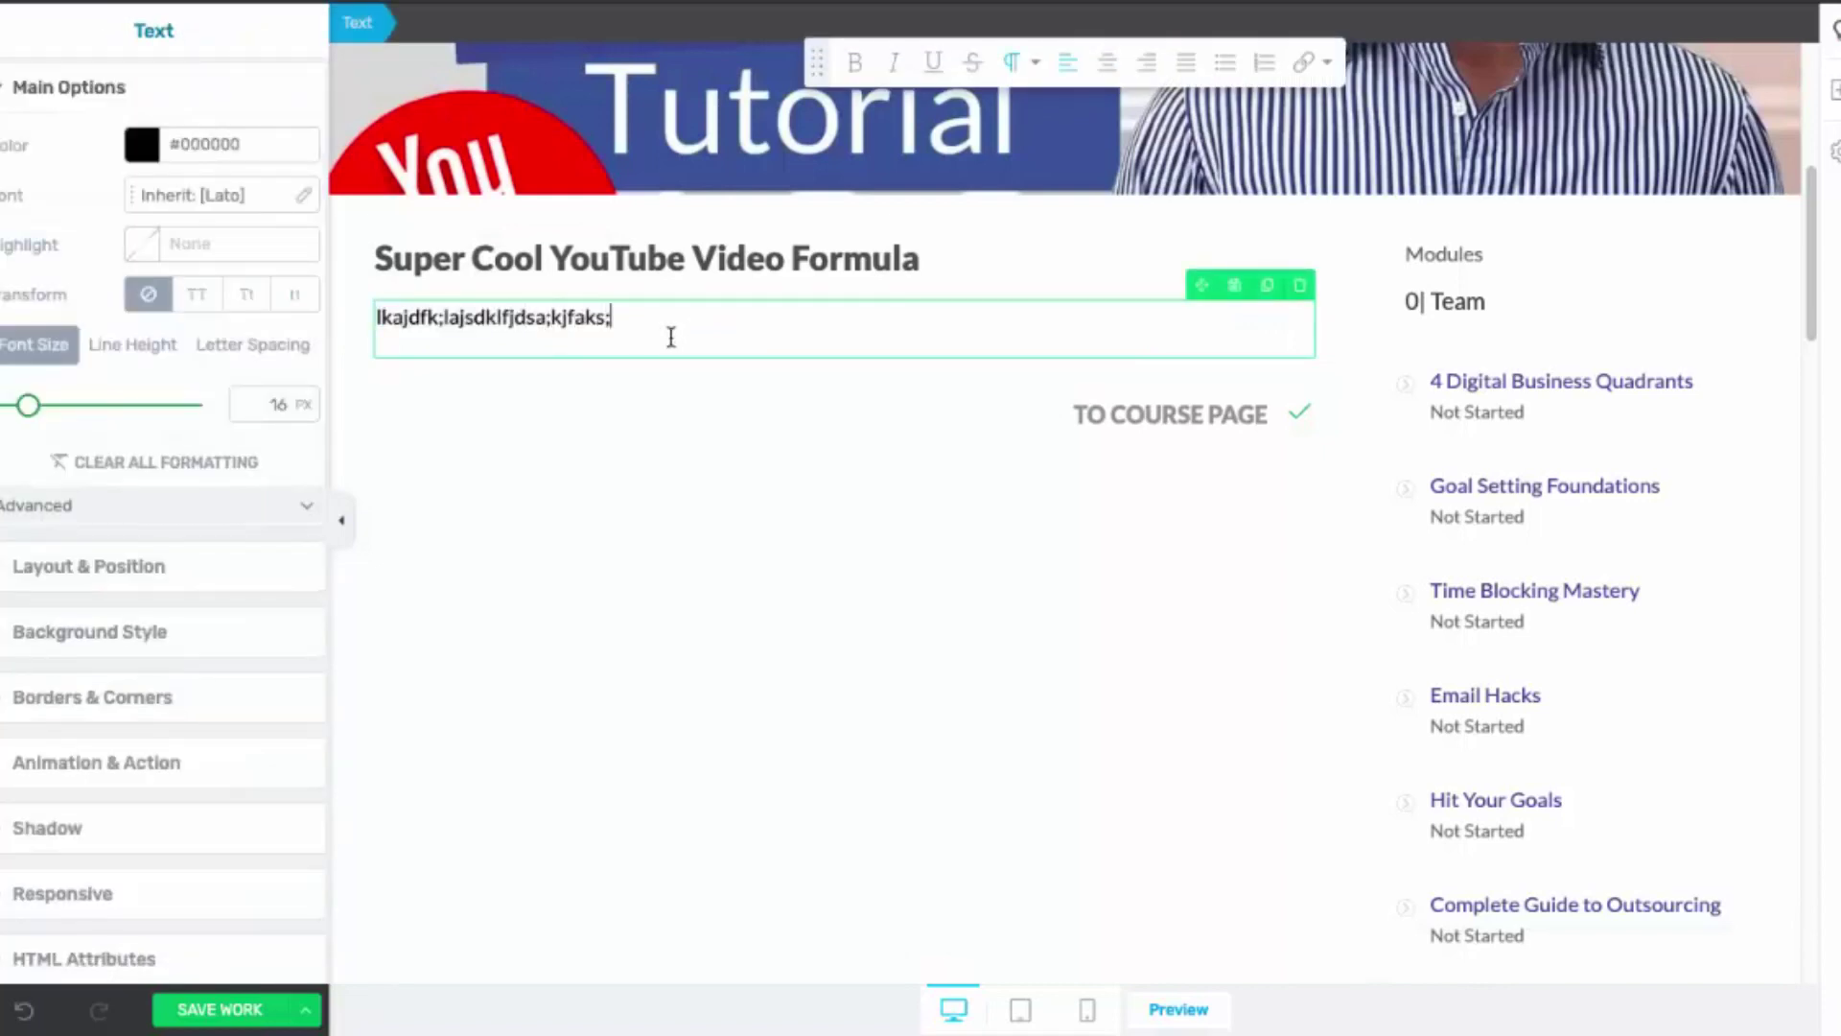
pyautogui.write('fjds')
pyautogui.press('Return')
pyautogui.write('klfj')
pyautogui.press('Return')
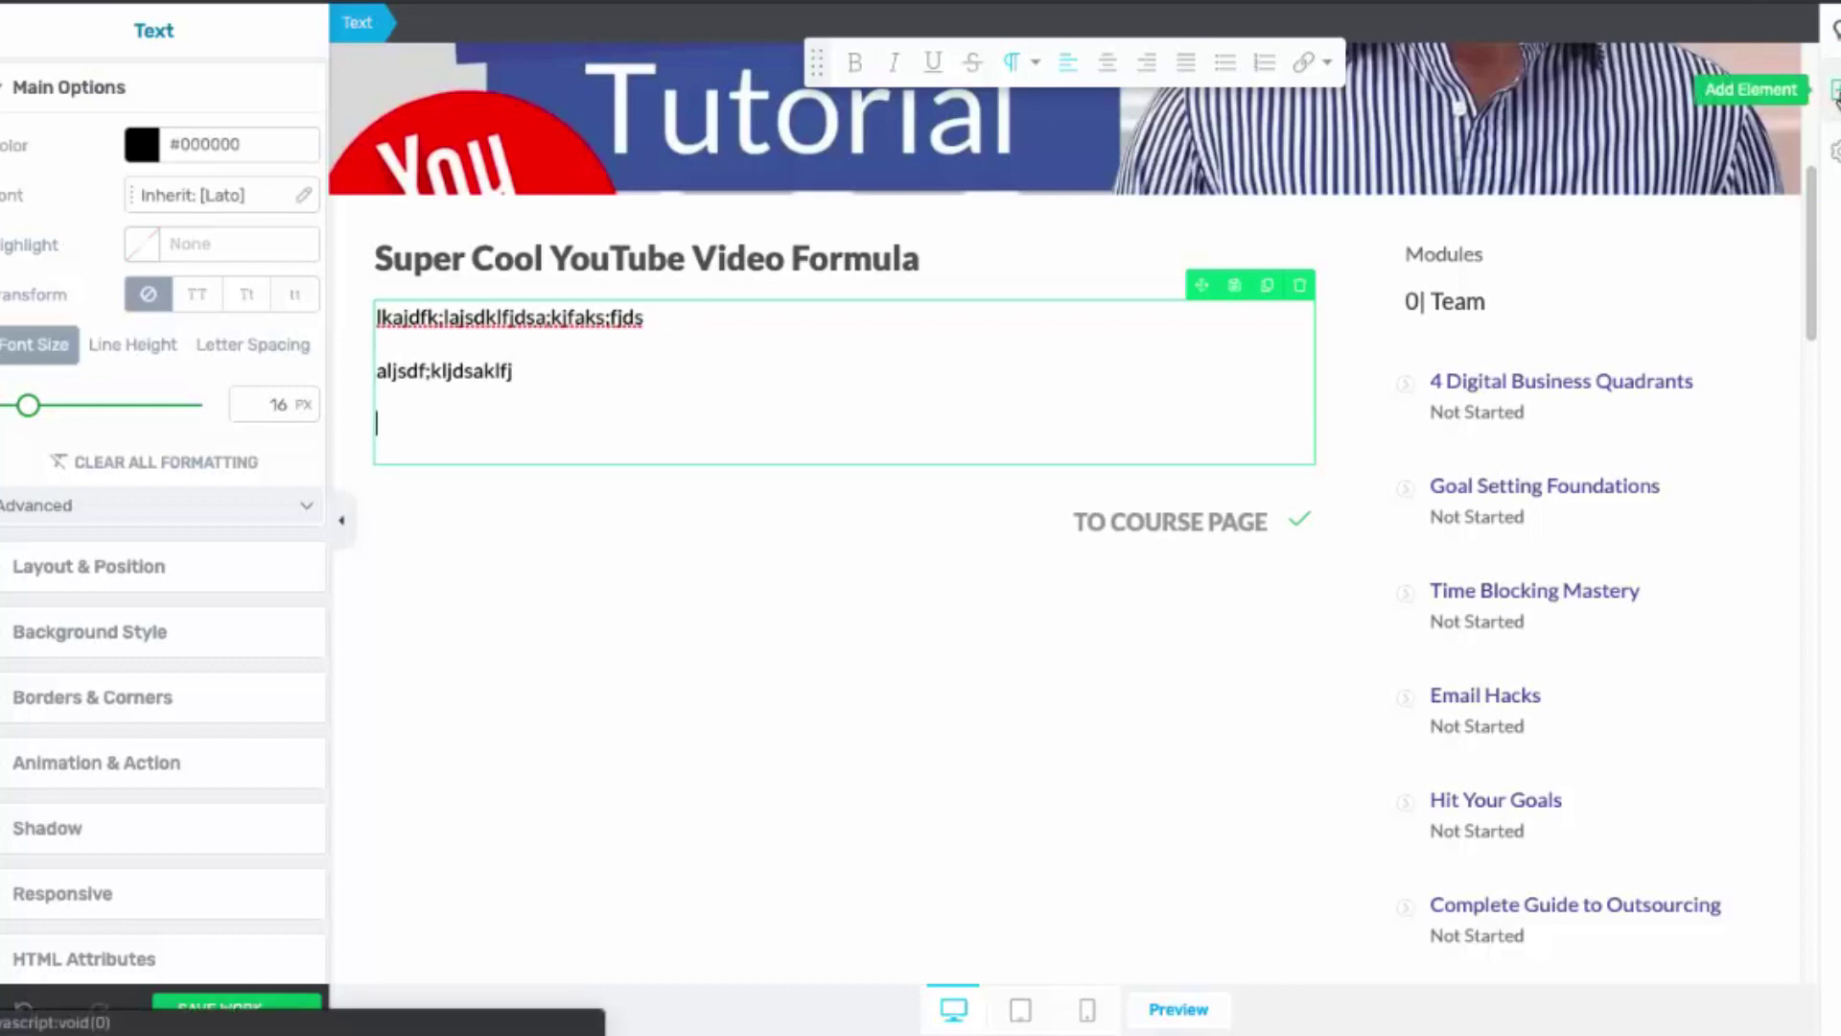
pyautogui.click(1835, 96)
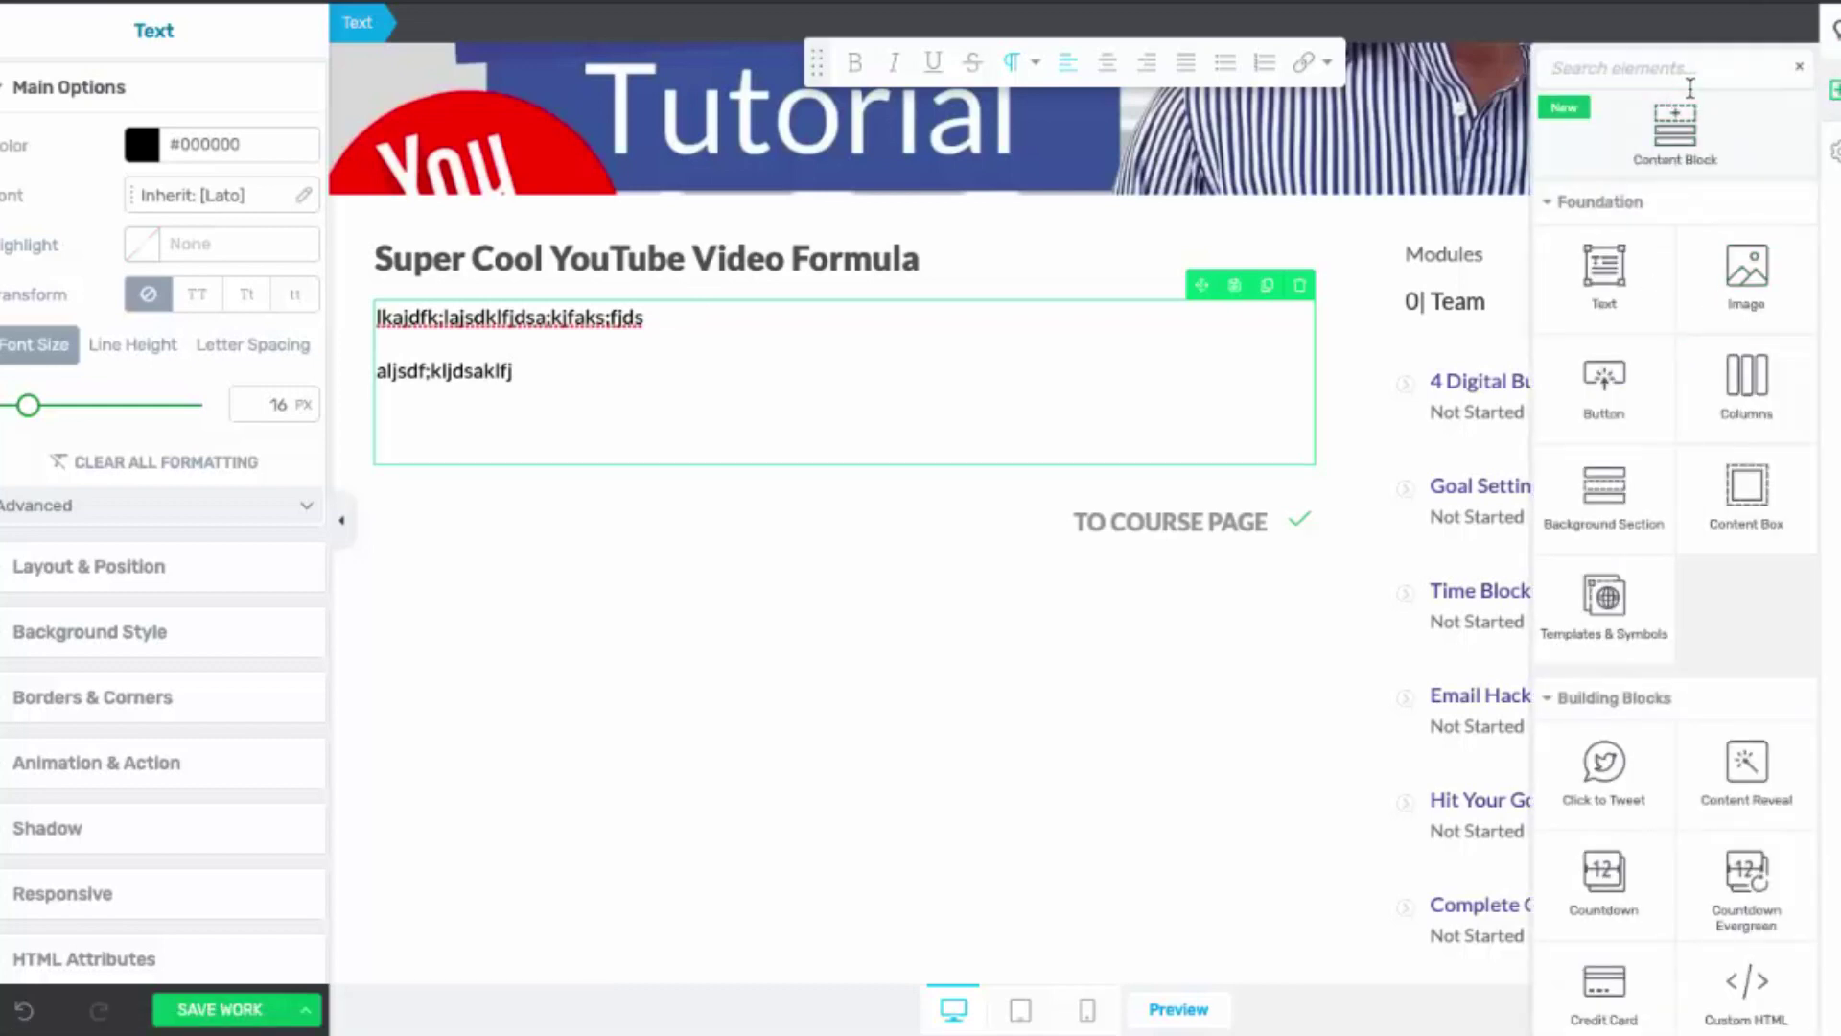
# - Place a Tabs element above the filler text and review its First, Second, Third labels
pyautogui.moveTo(1605, 267); pyautogui.dragTo(566, 307)
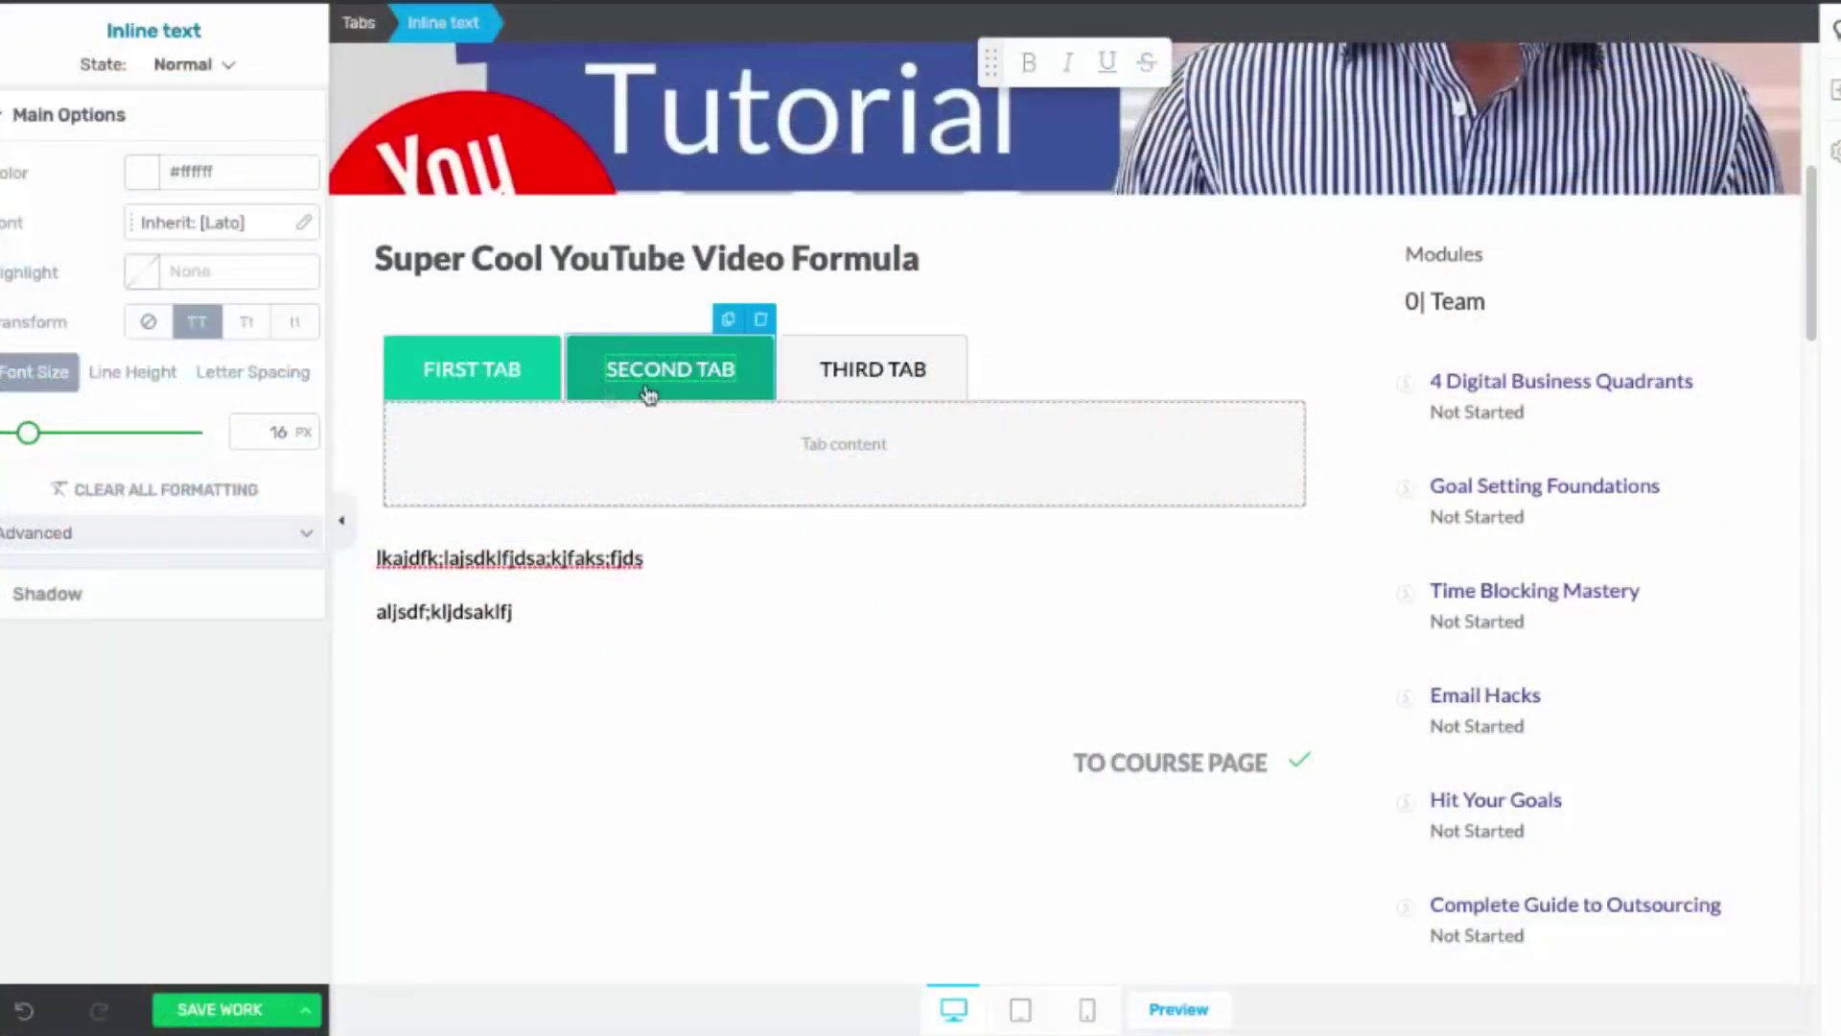
pyautogui.click(462, 396)
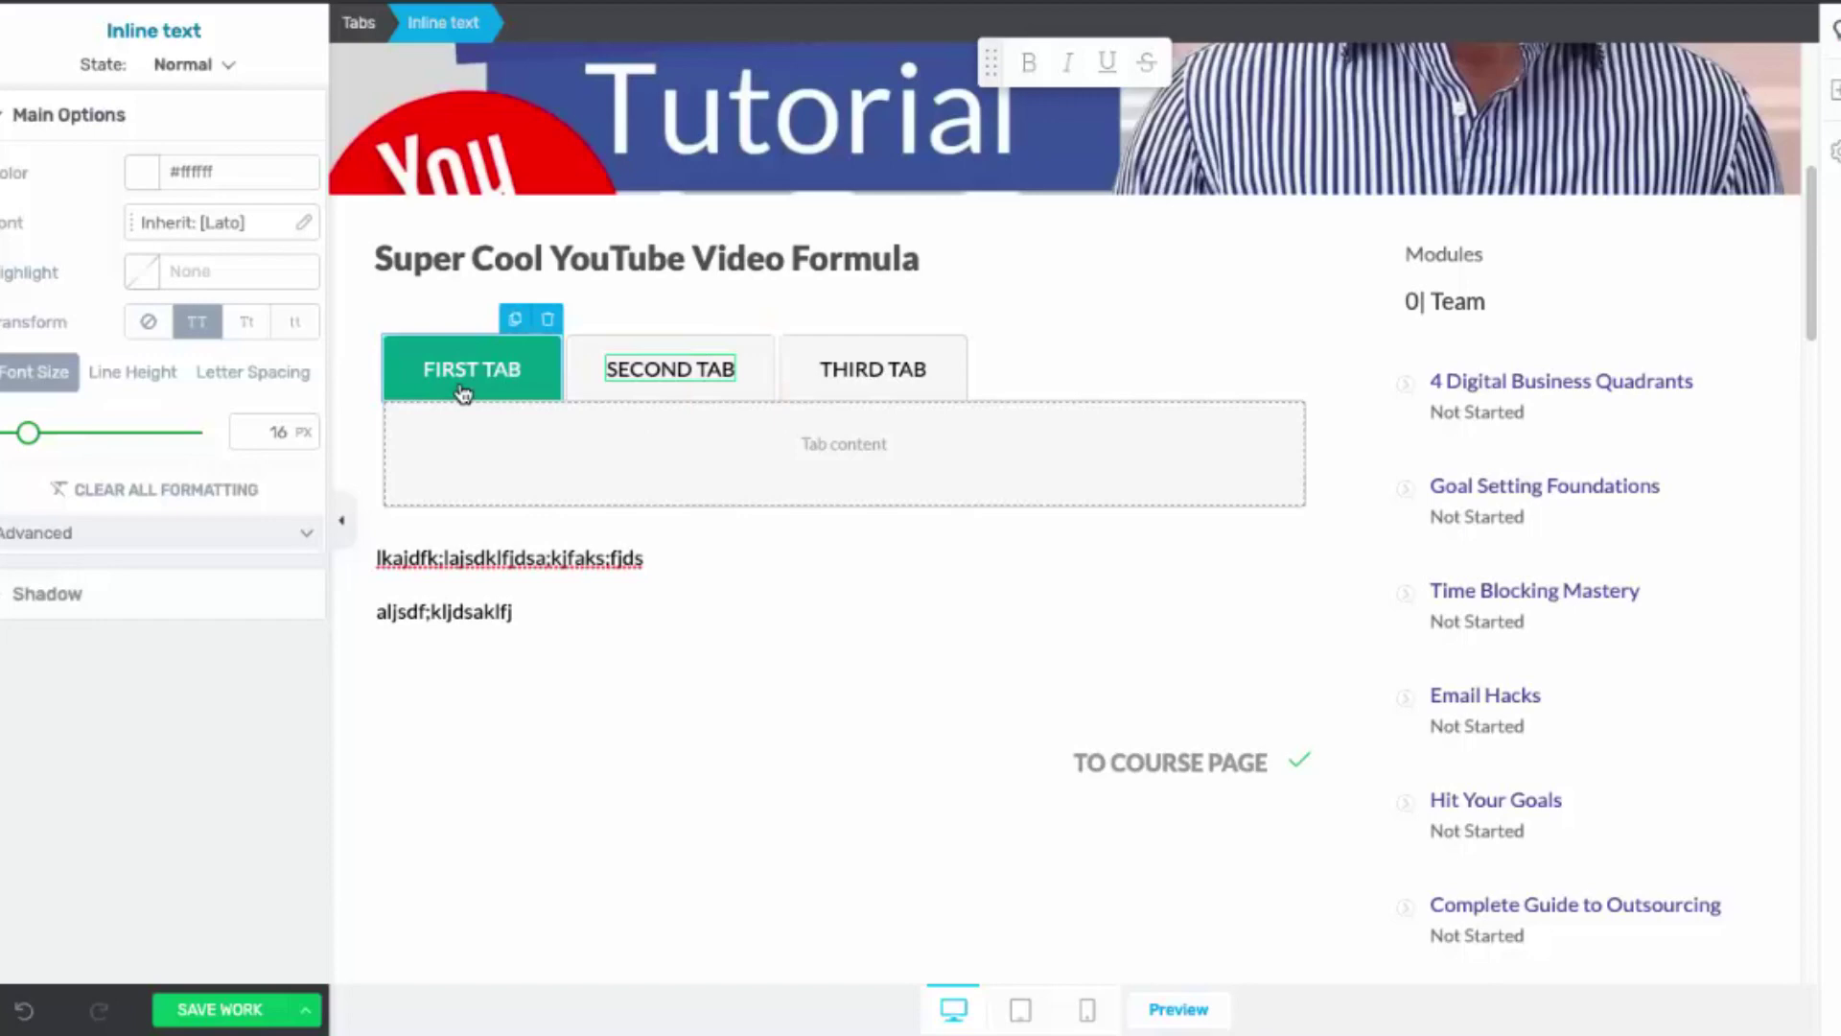
pyautogui.click(462, 396)
pyautogui.click(846, 379)
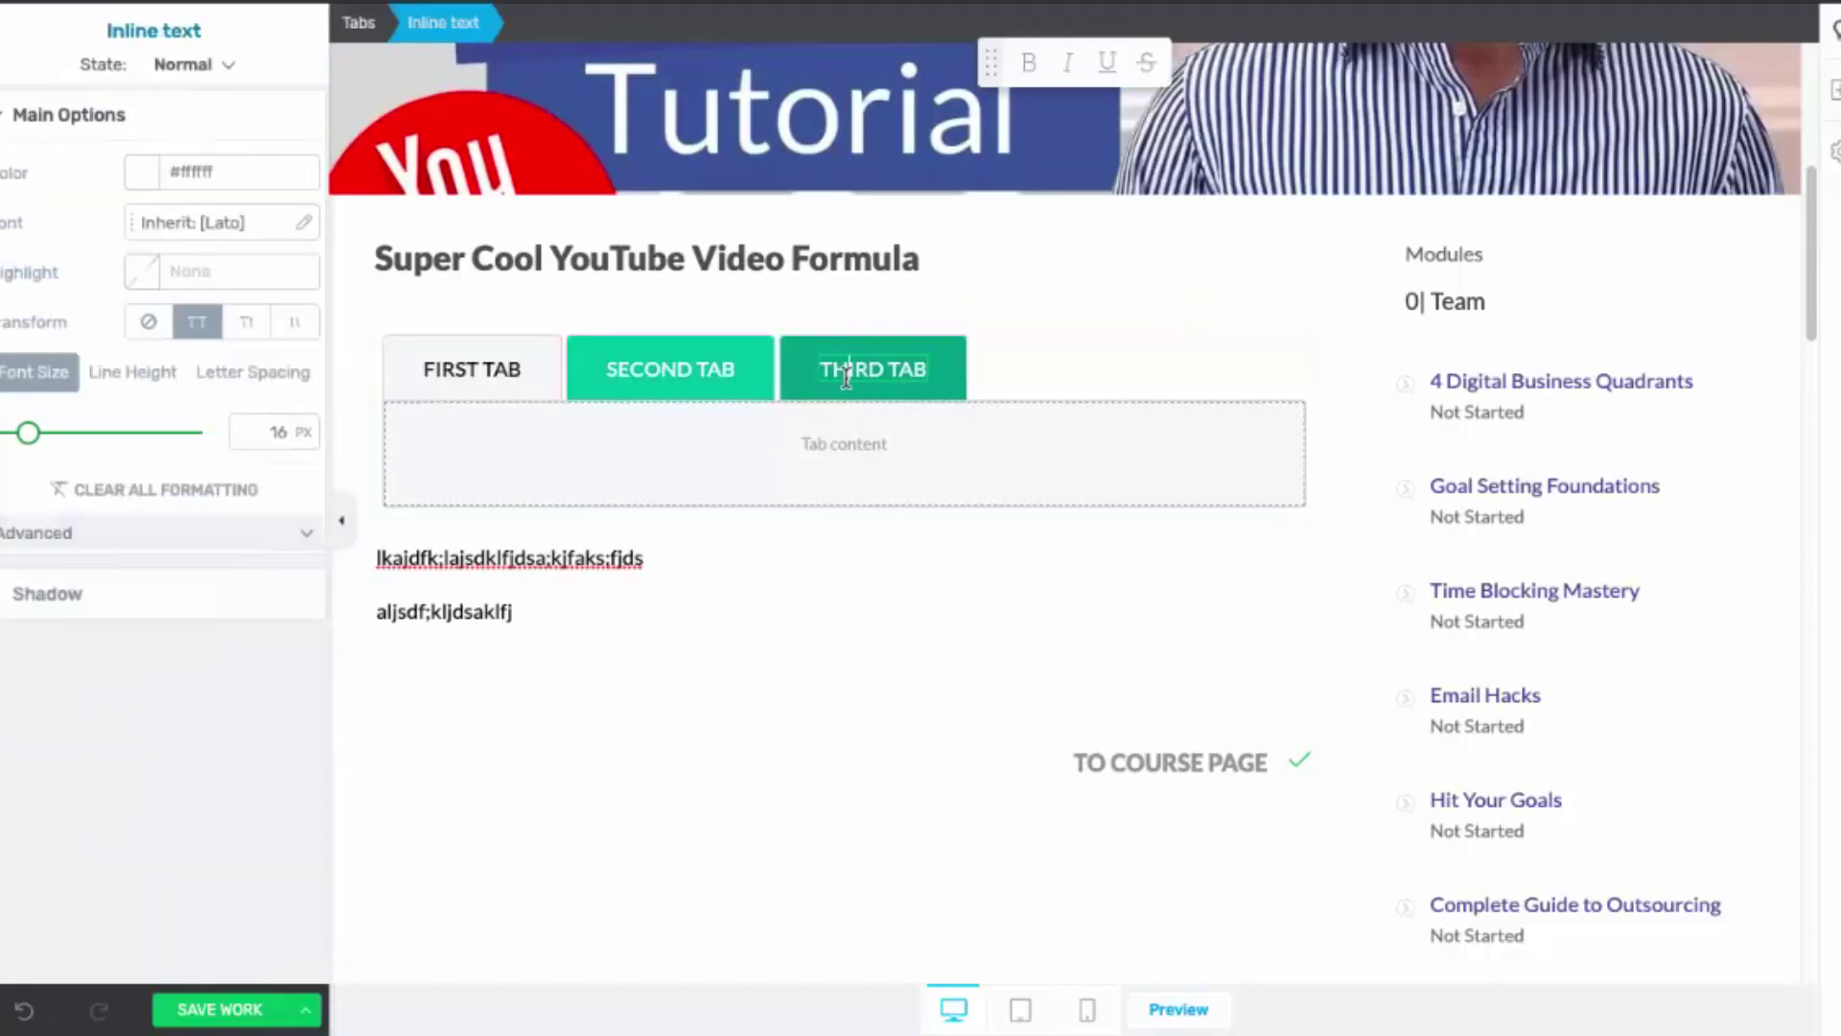
pyautogui.click(703, 480)
pyautogui.scroll(5, 868, 518)
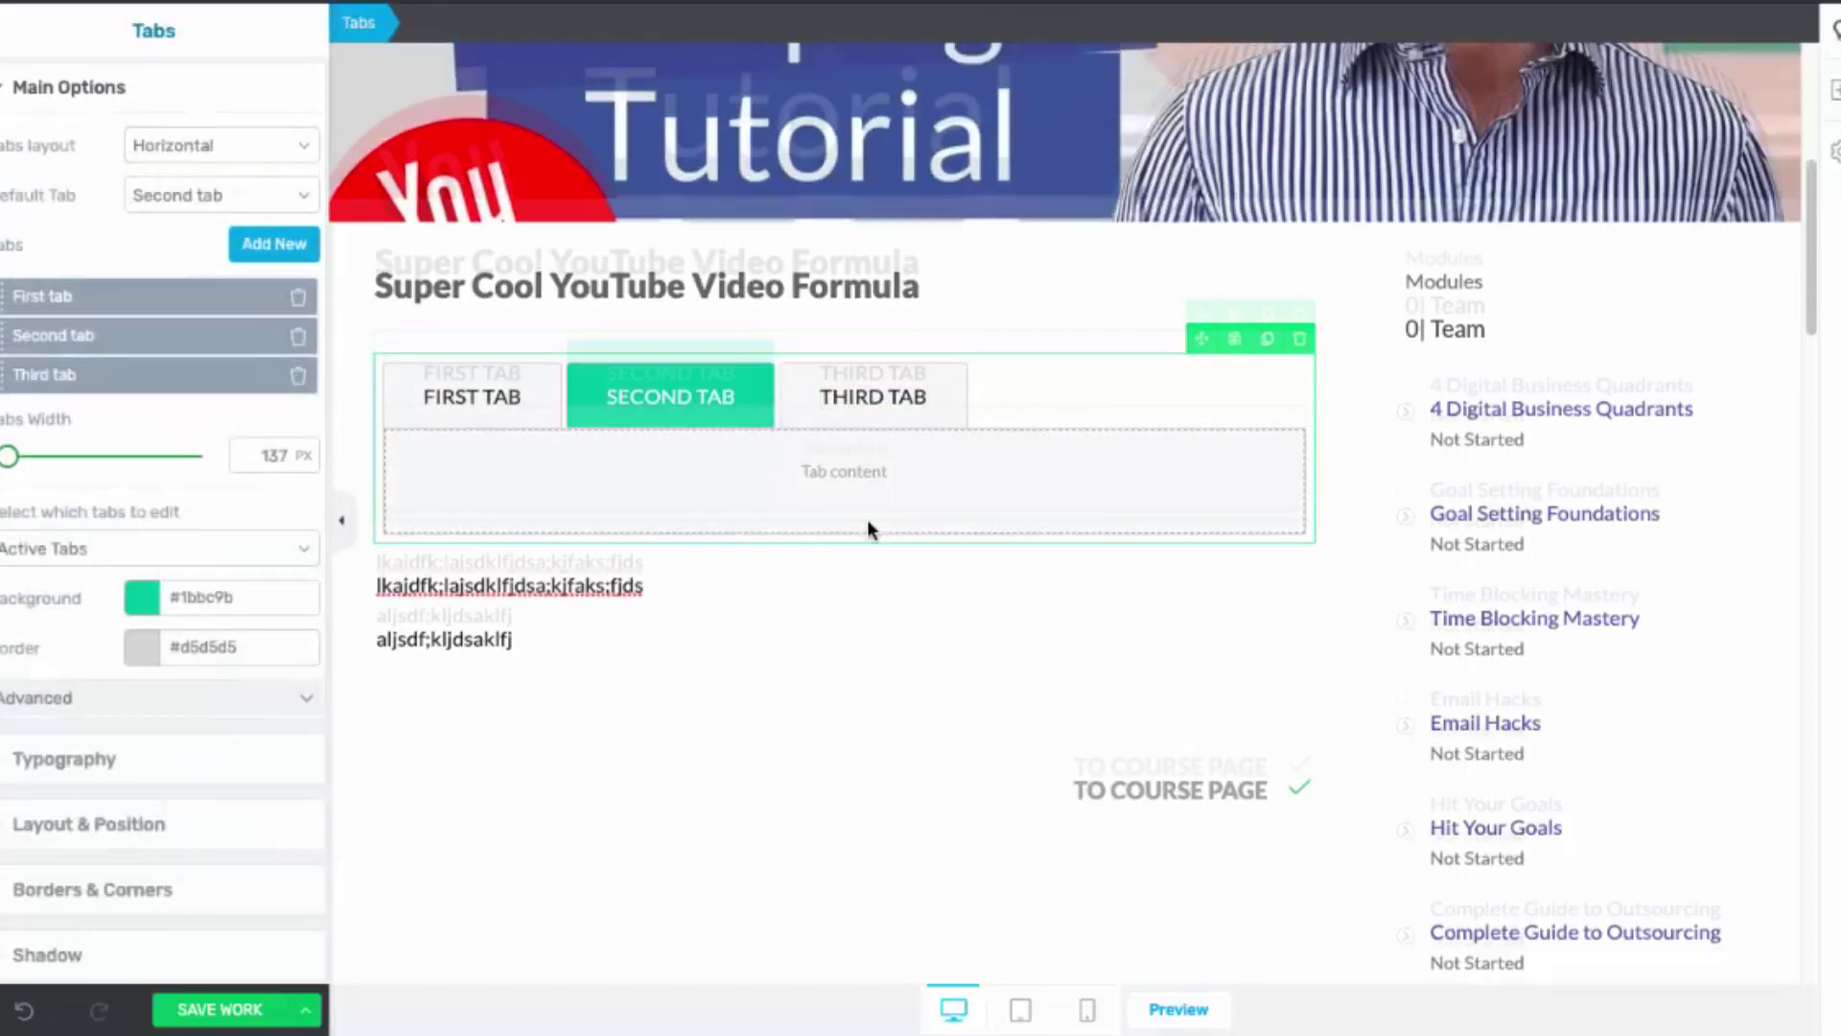
pyautogui.scroll(-3, 590, 669)
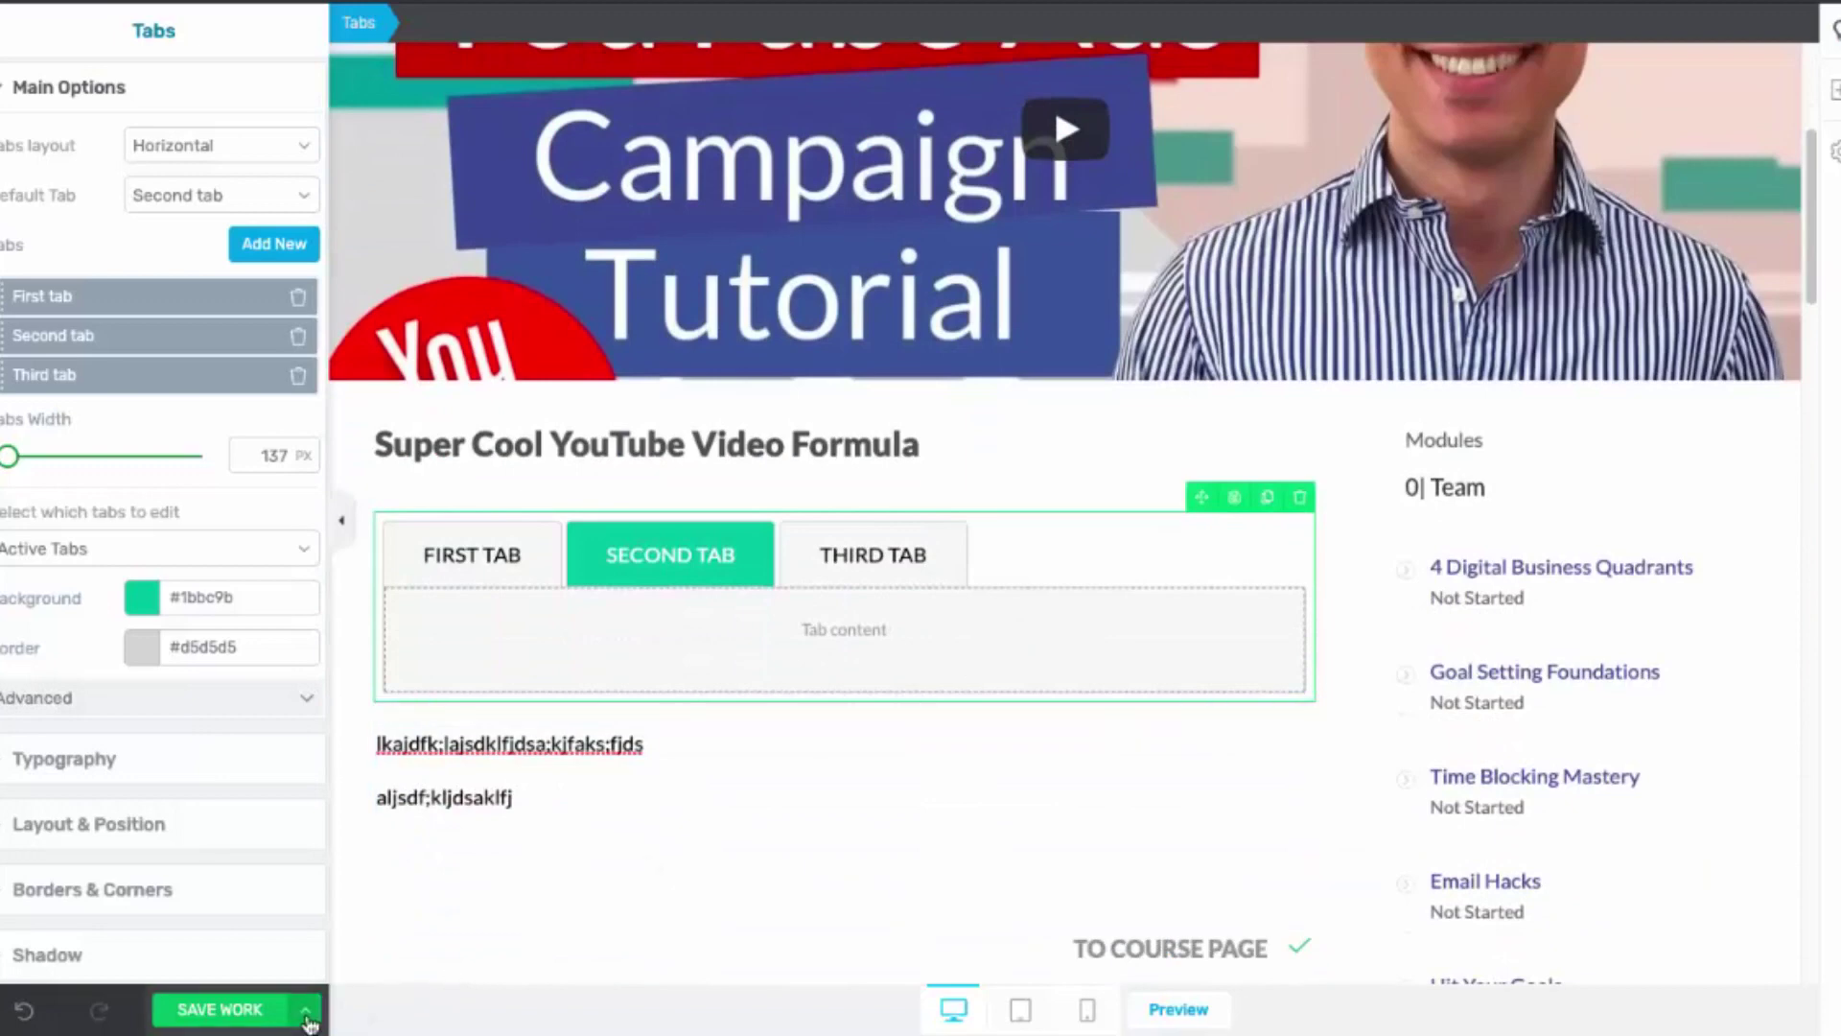
# - Save the lesson with Save and Exit to view it live
pyautogui.click(307, 1014)
pyautogui.click(230, 969)
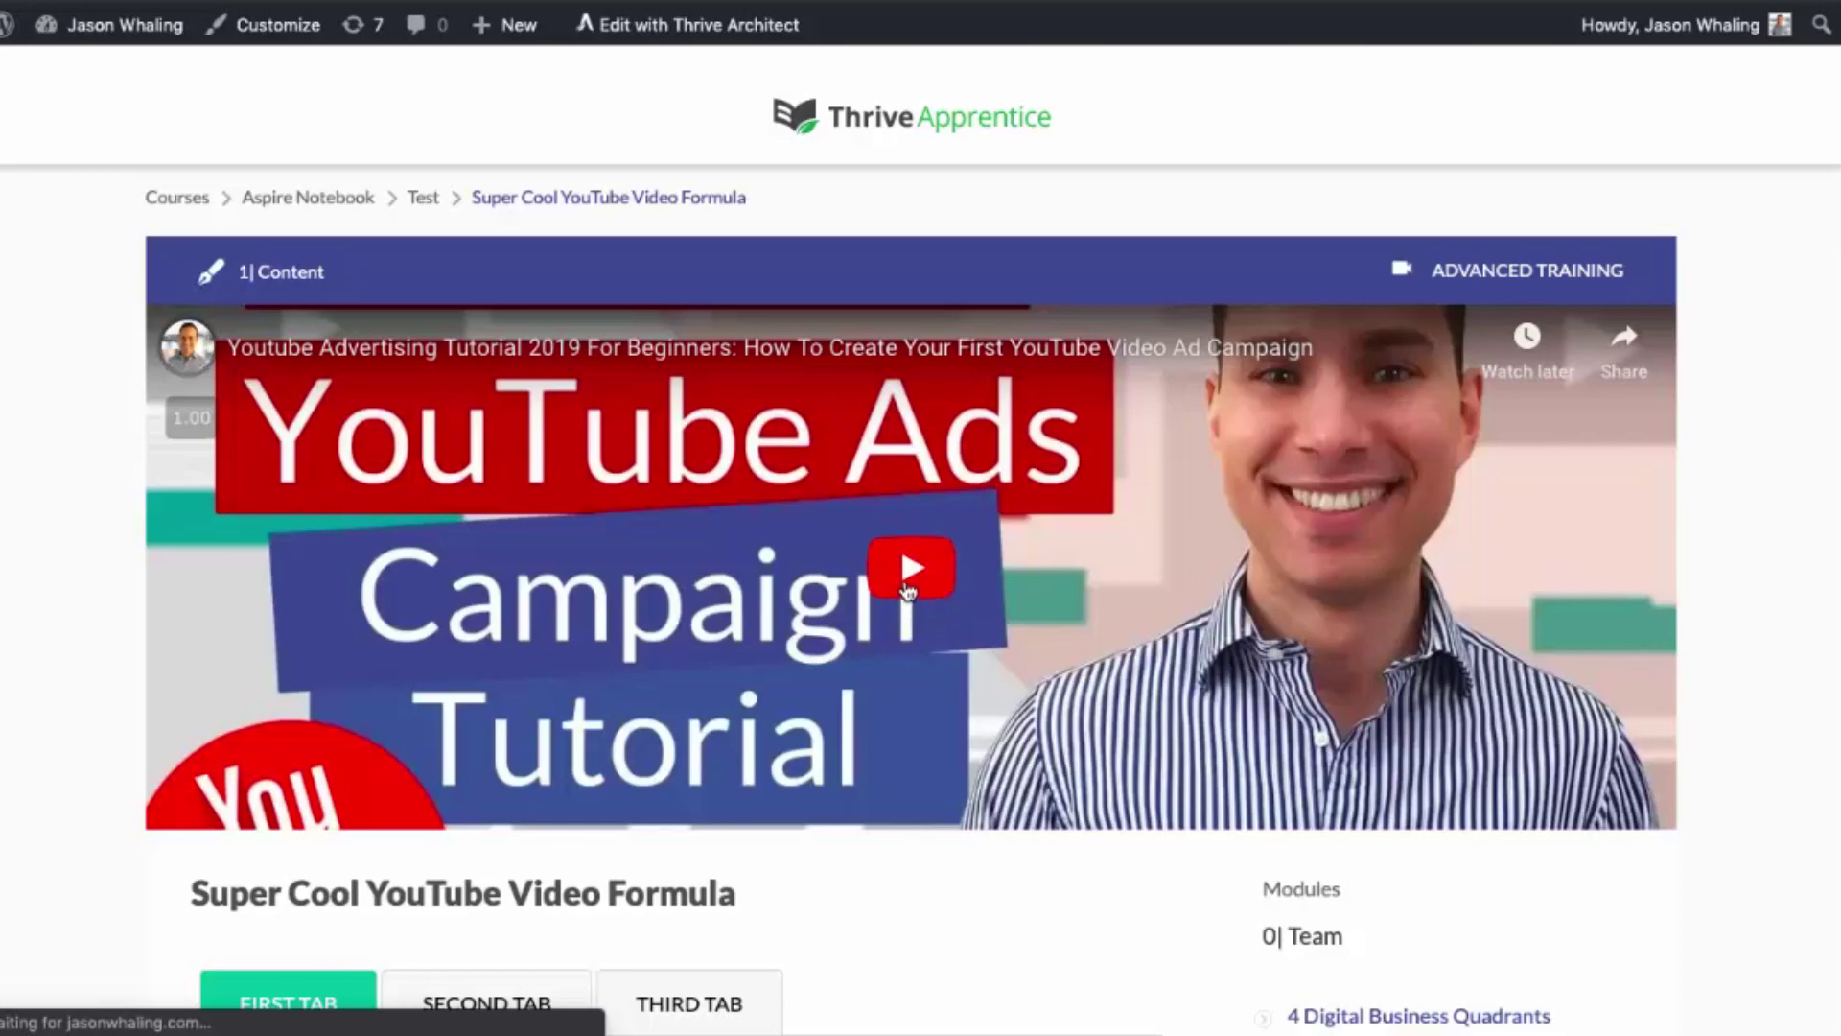
pyautogui.click(906, 591)
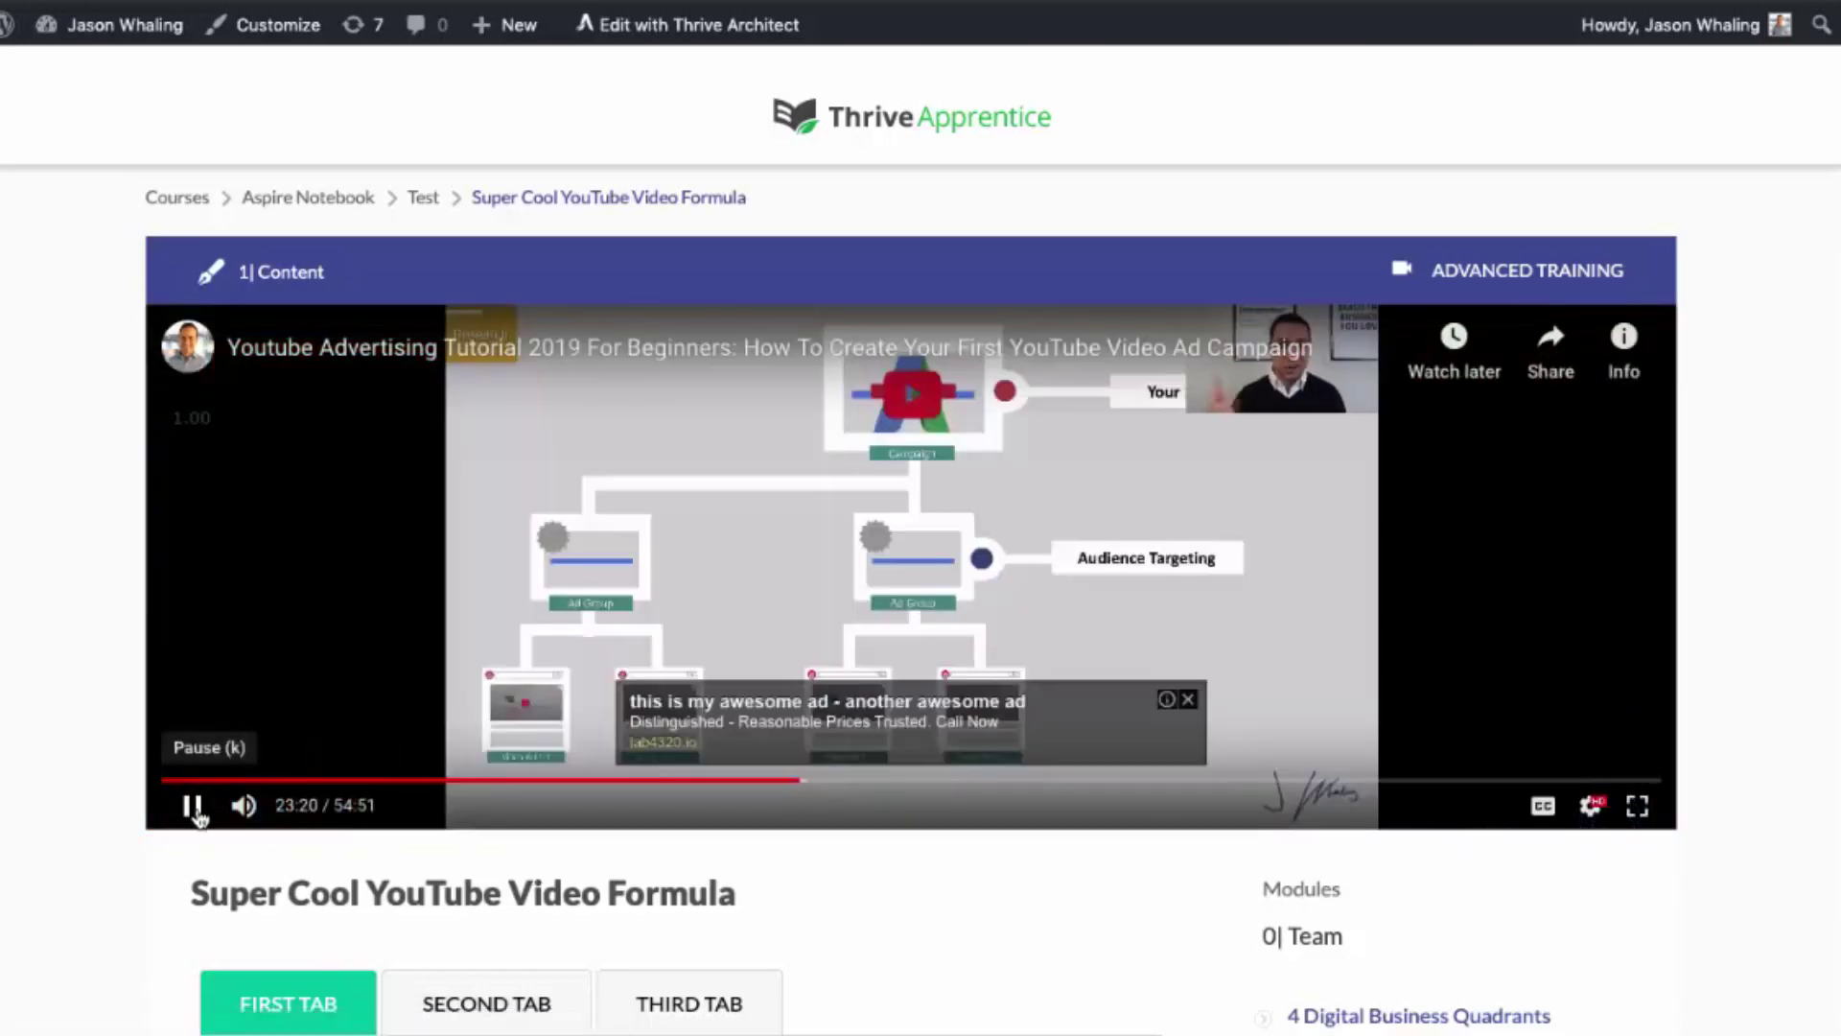
pyautogui.click(192, 807)
pyautogui.scroll(-5, 918, 554)
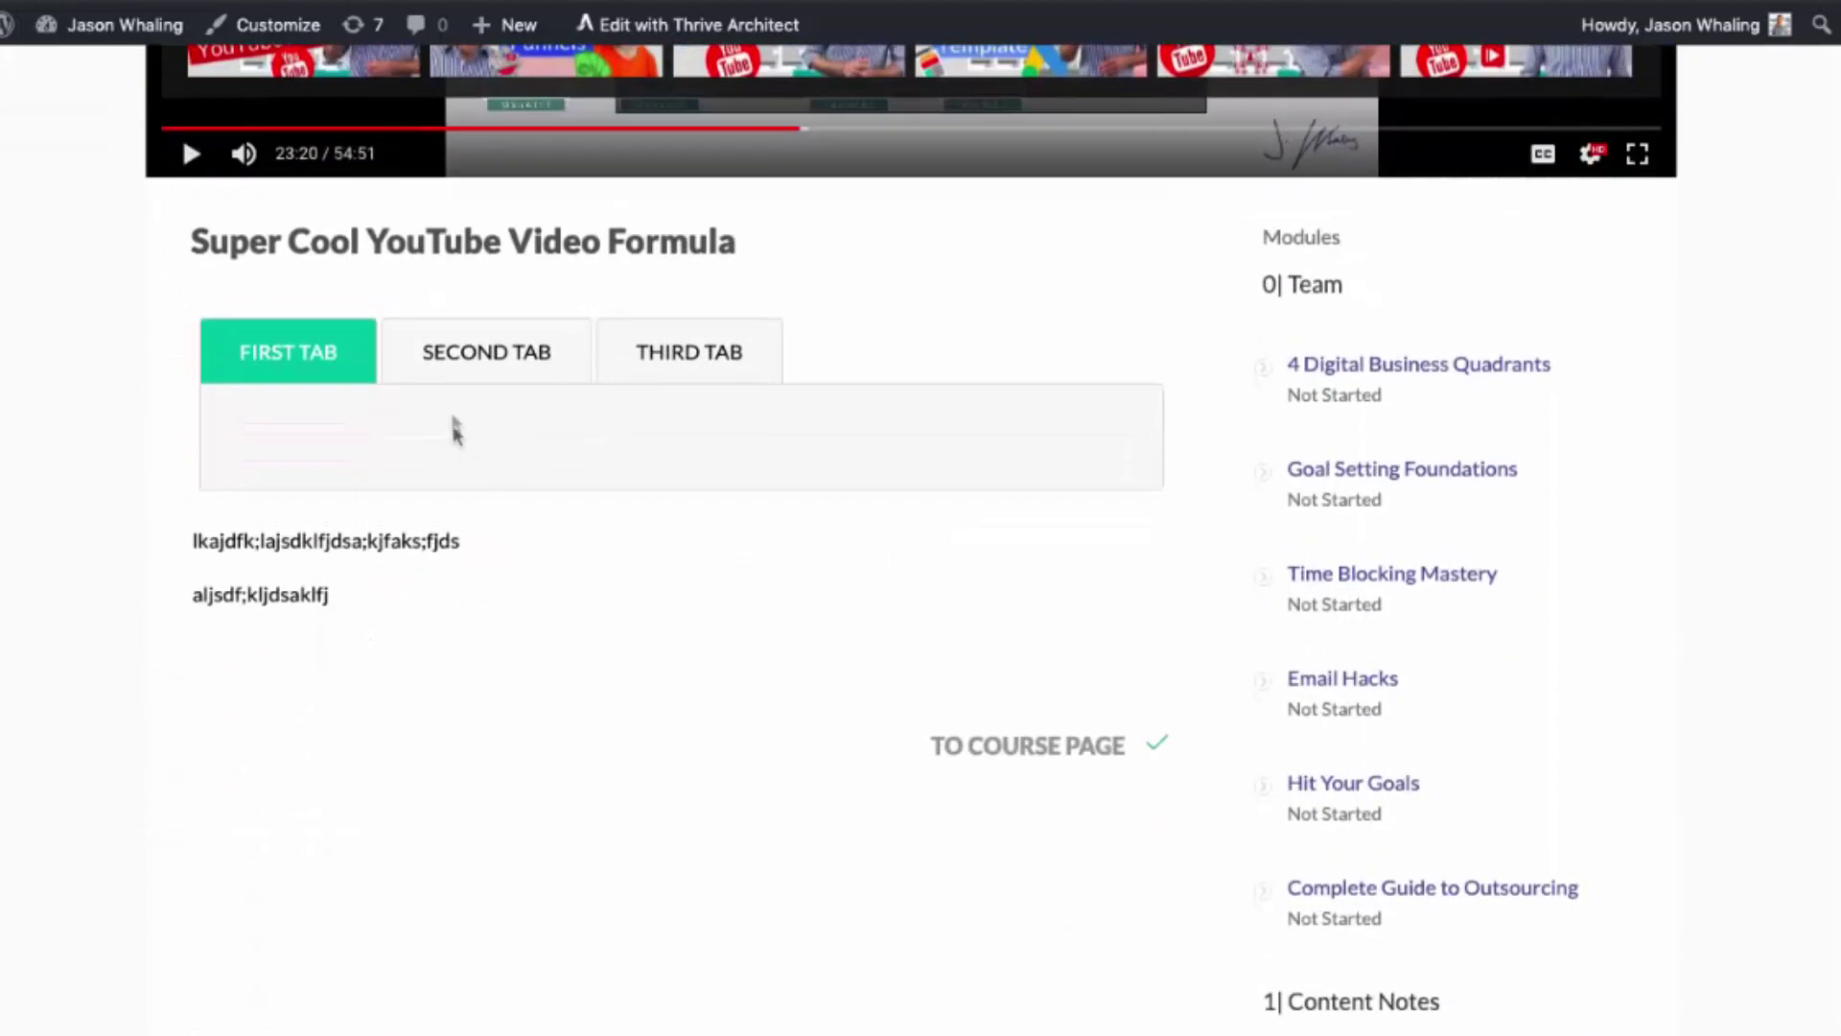
pyautogui.click(474, 351)
pyautogui.click(240, 352)
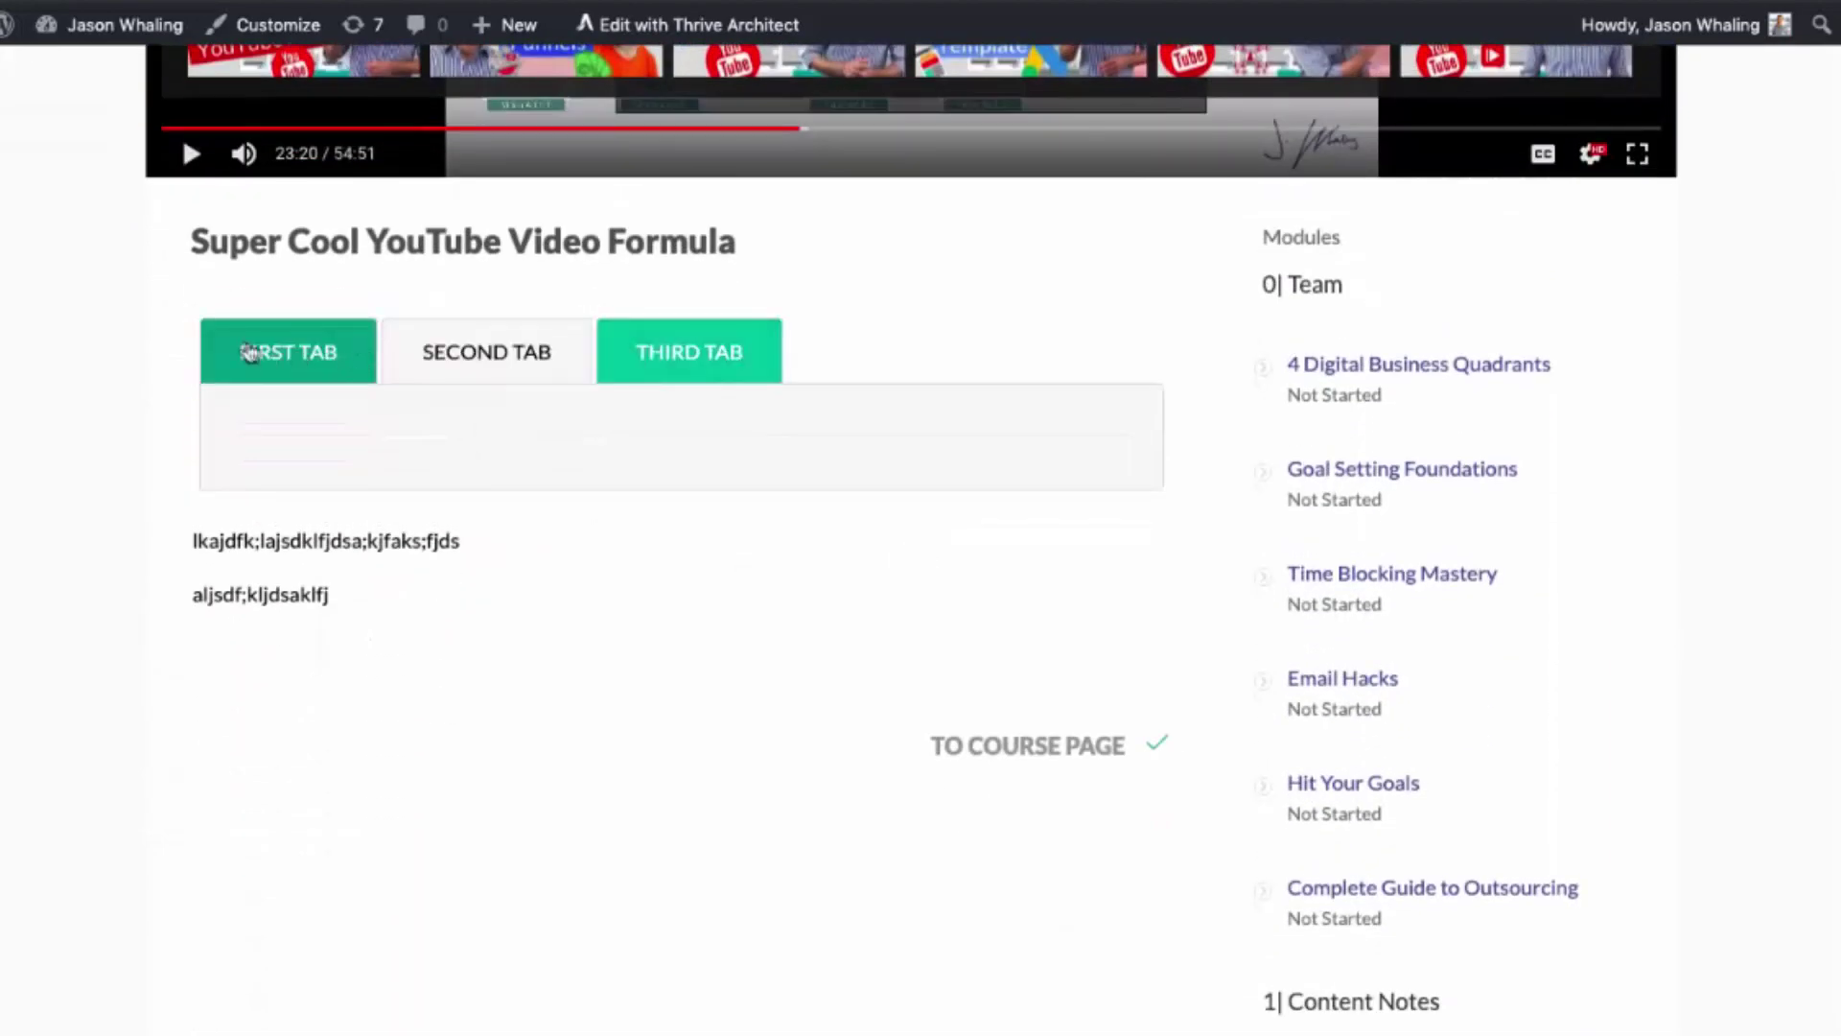
pyautogui.scroll(5, 813, 357)
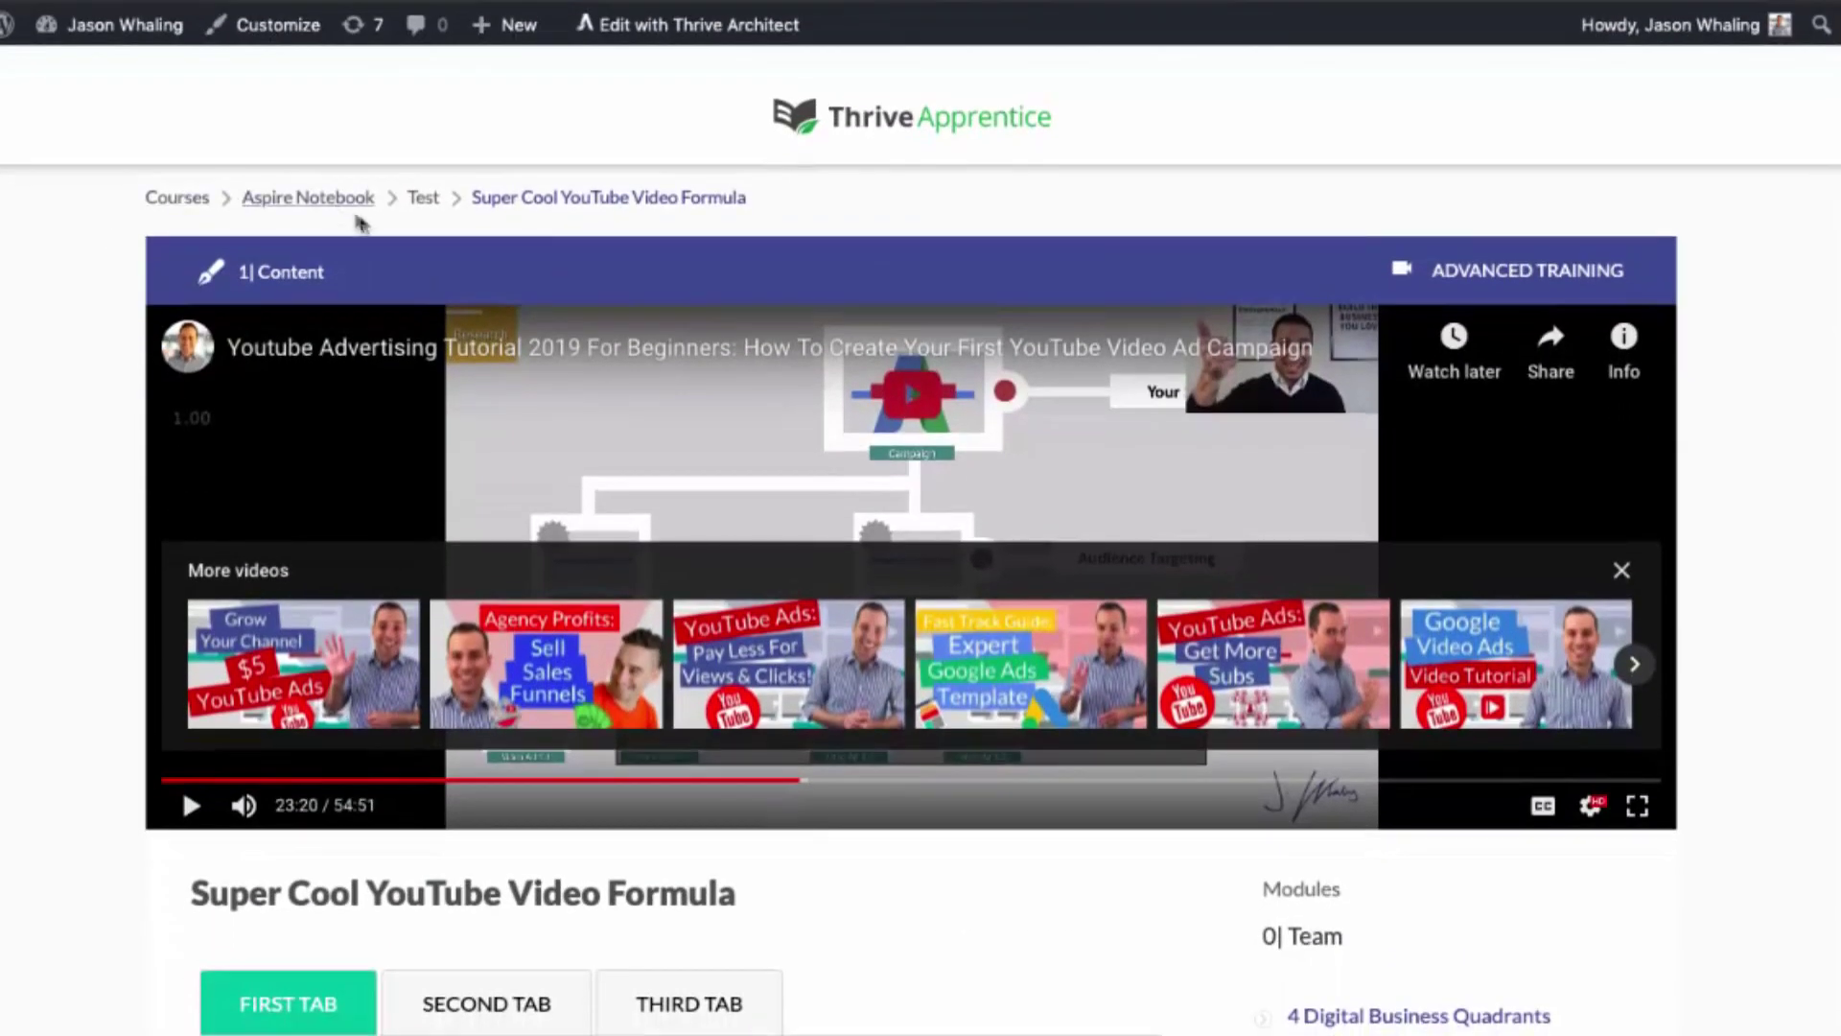
pyautogui.click(345, 212)
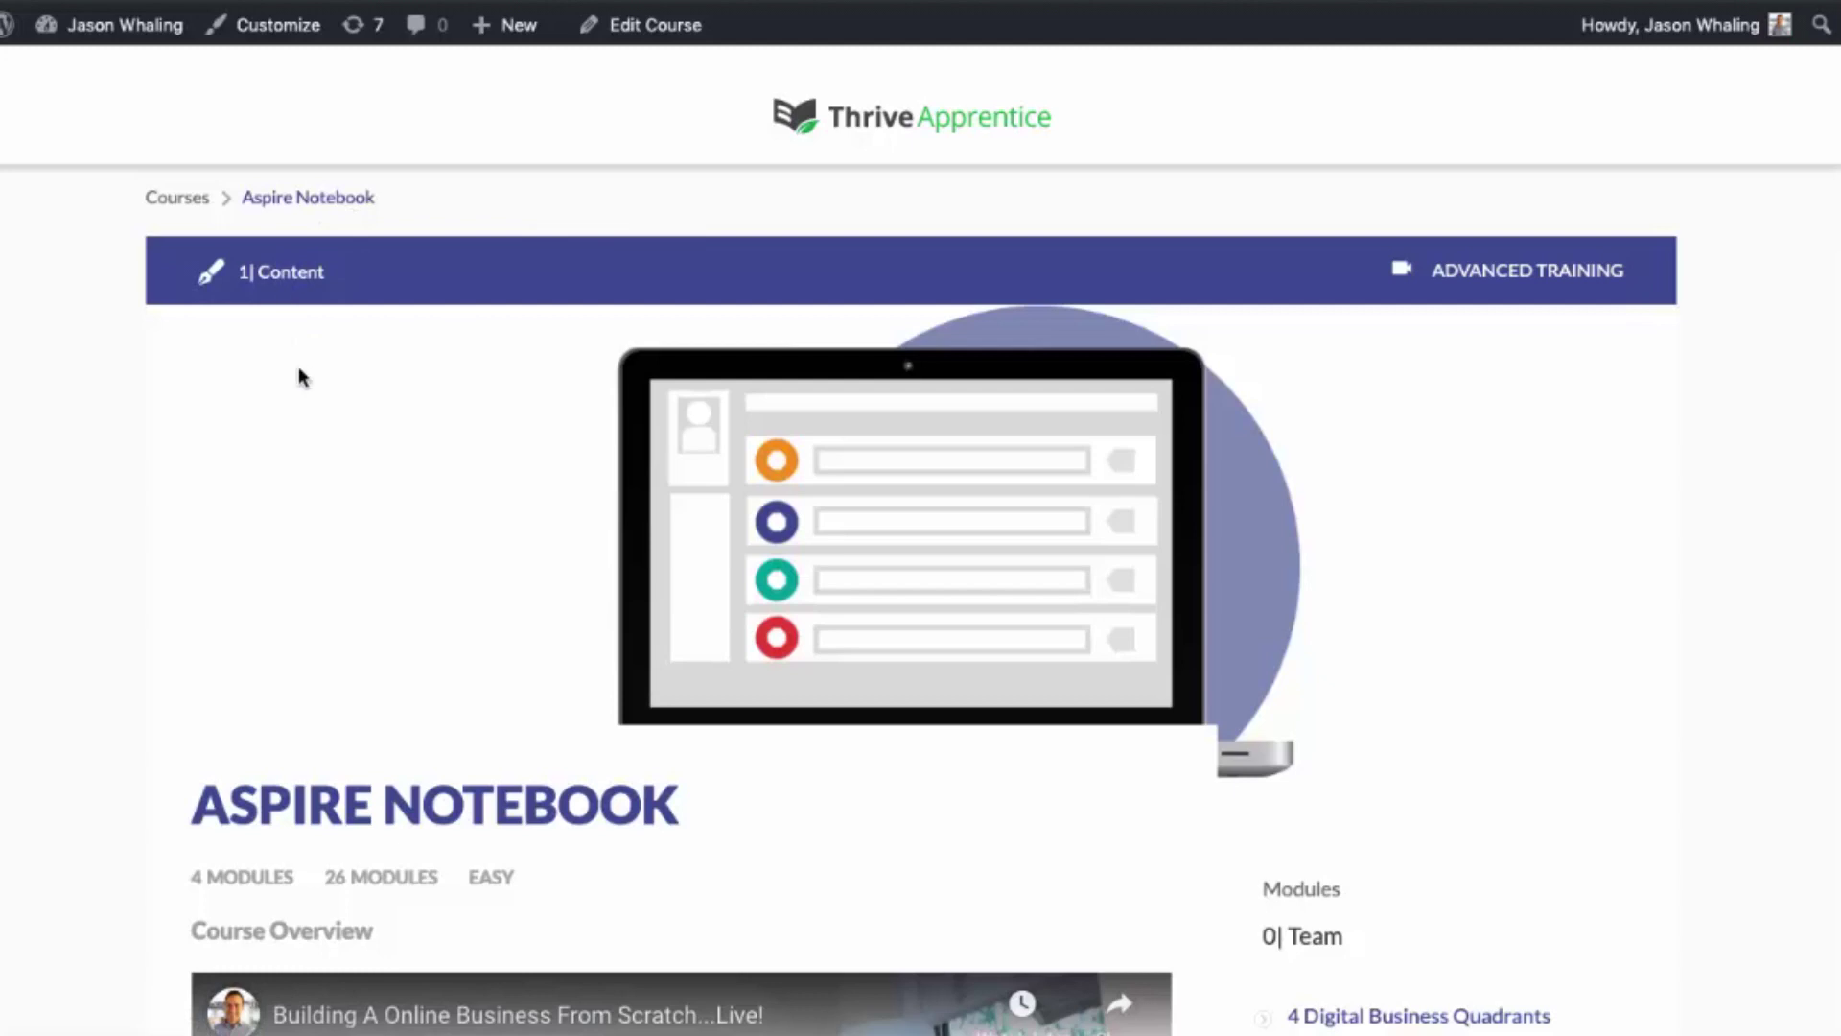
pyautogui.scroll(-10, 299, 377)
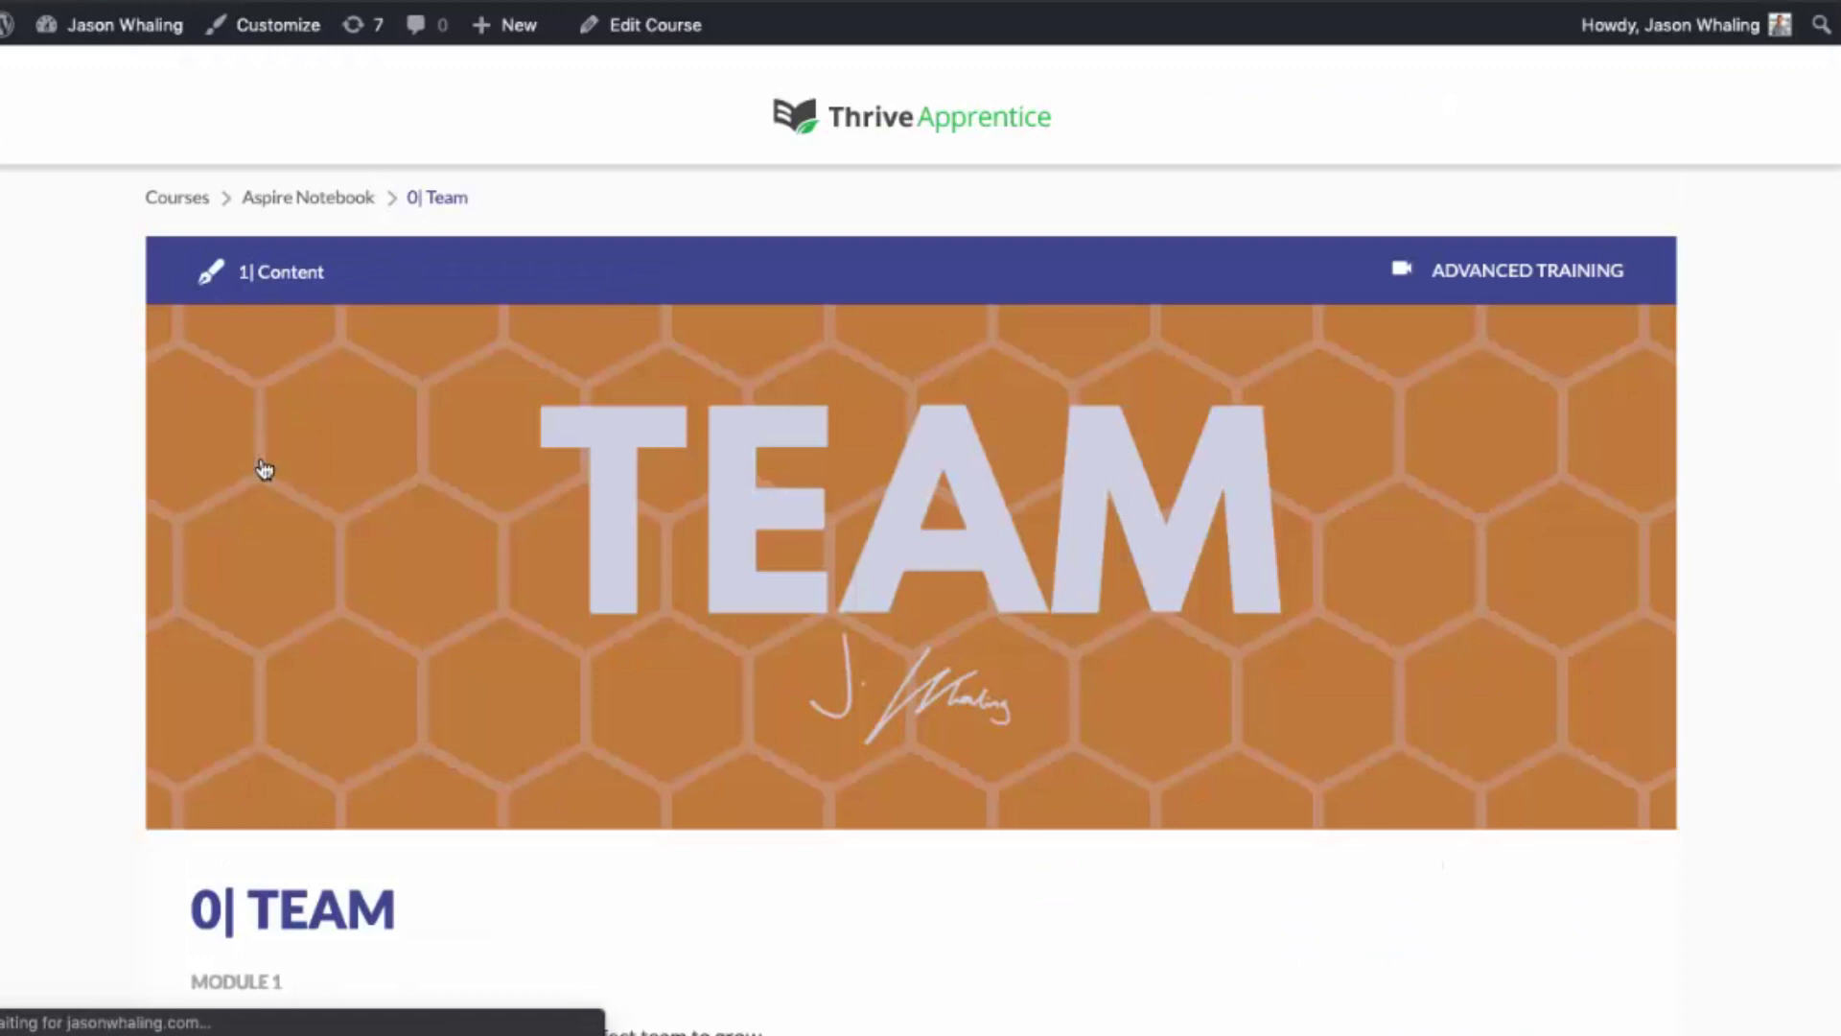
pyautogui.scroll(-10, 572, 605)
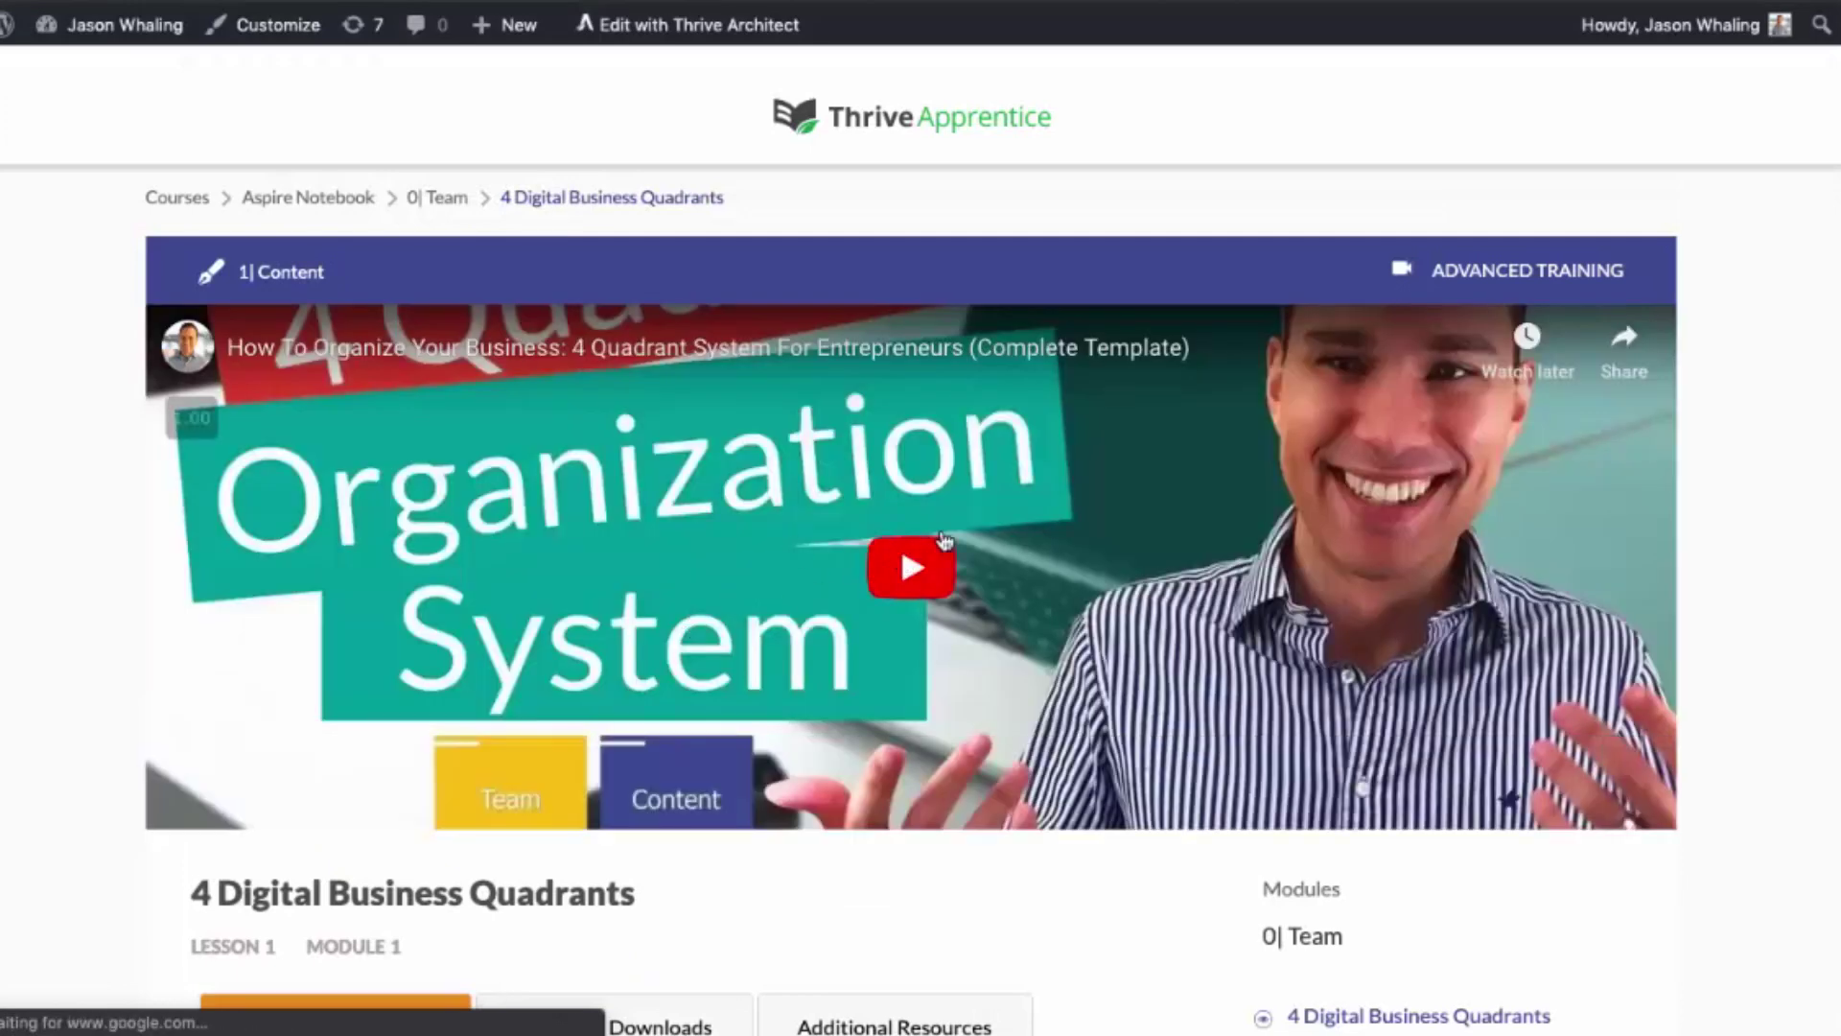
pyautogui.scroll(-5, 942, 540)
# - Check the Quadrant Downloads, Additional Resources and Overview tabs, then advance two lessons to Time Blocking Mastery
pyautogui.click(635, 221)
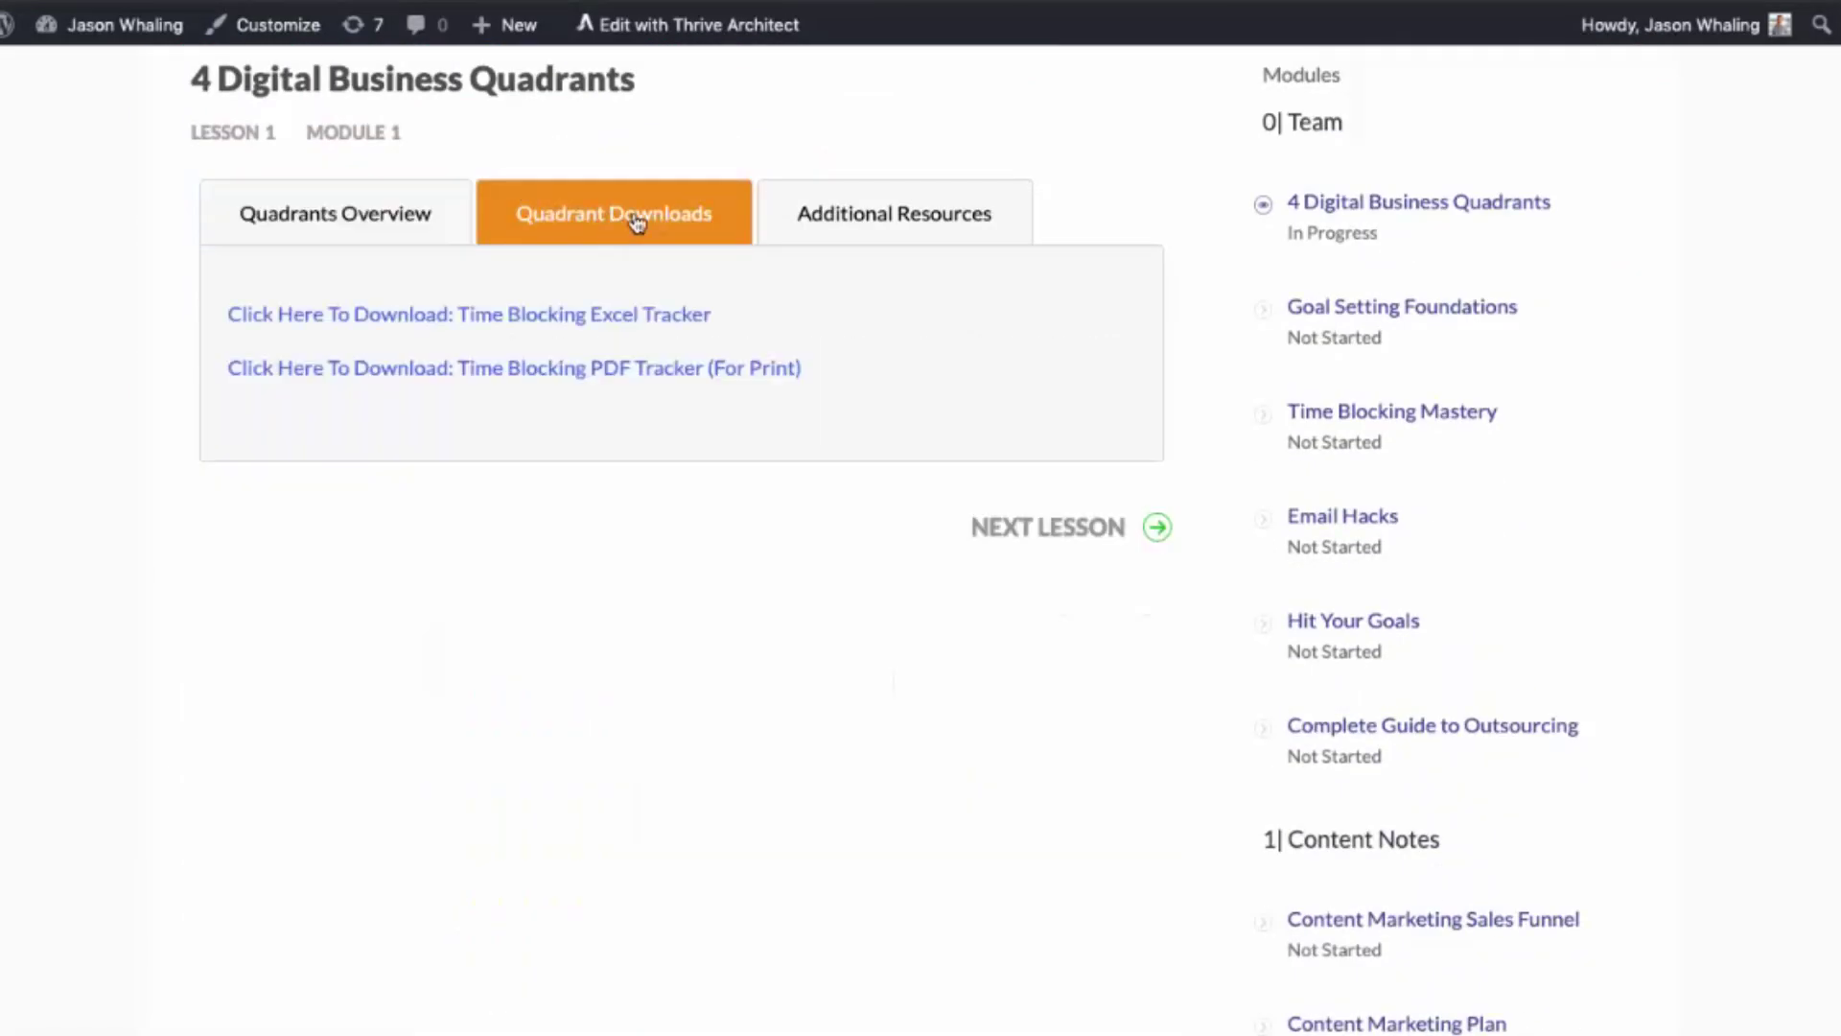
pyautogui.click(859, 227)
pyautogui.click(372, 196)
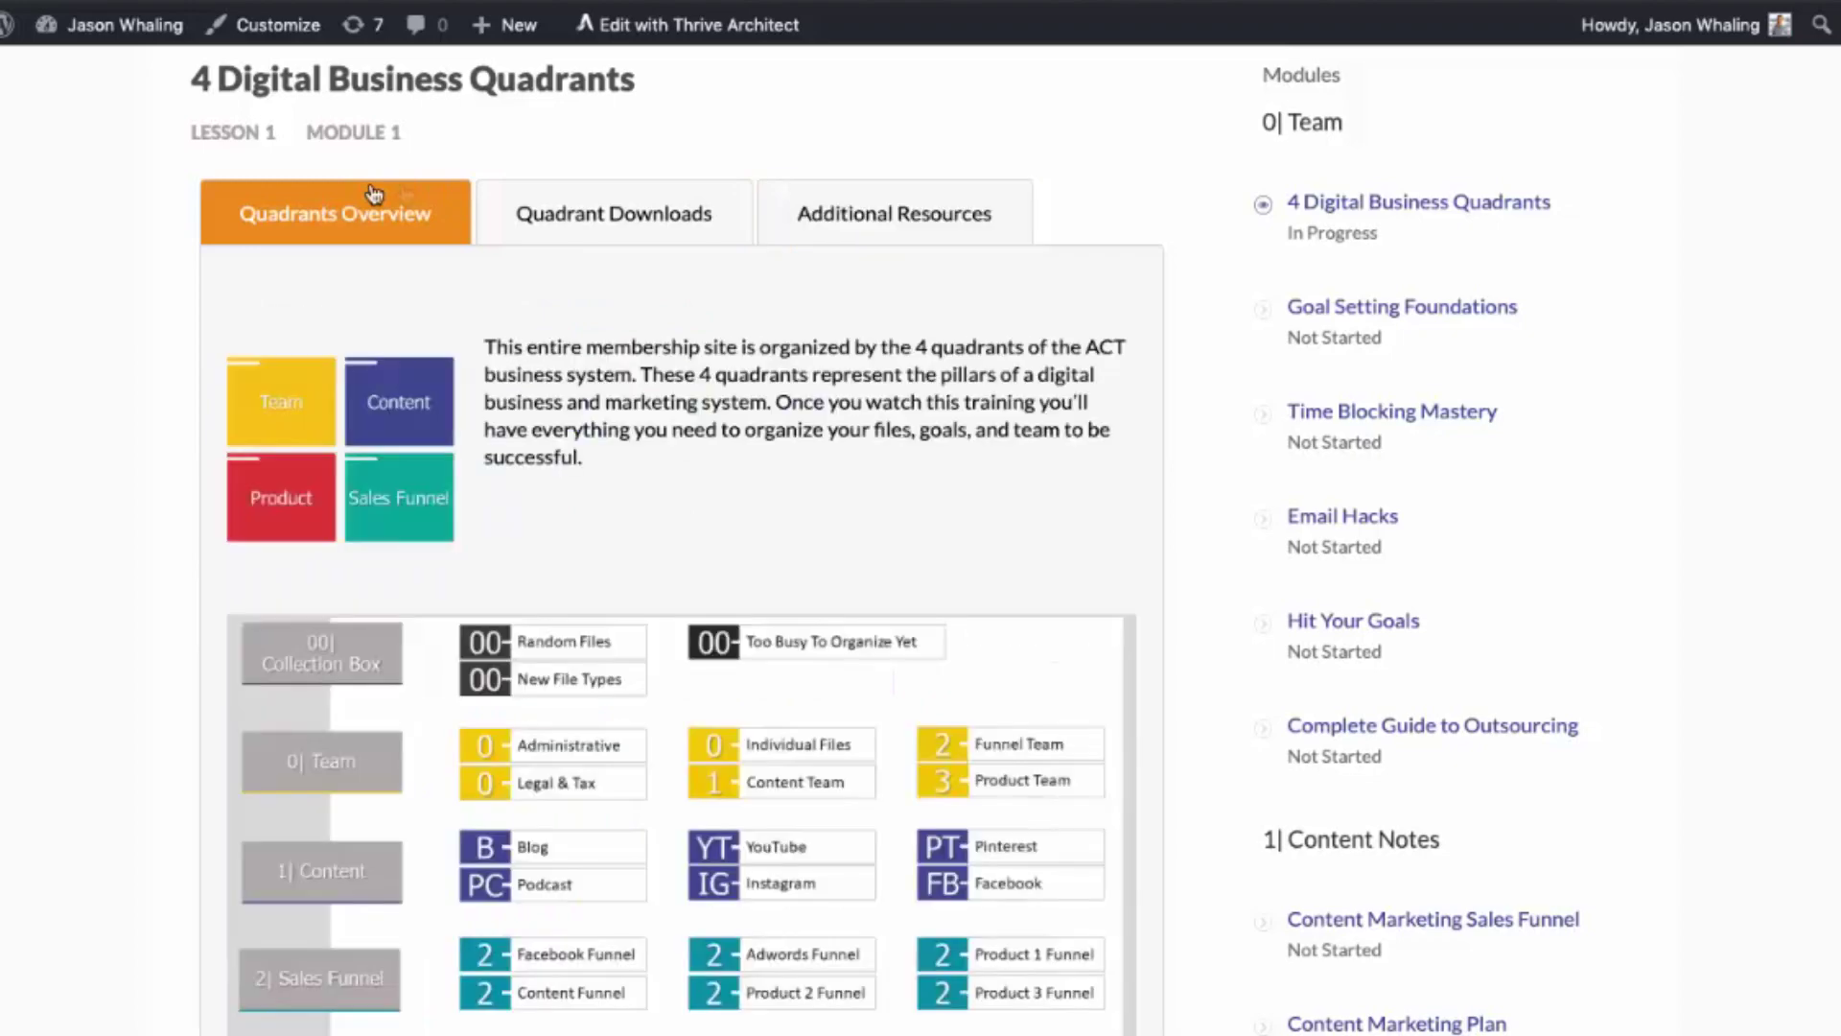
pyautogui.scroll(-4, 1049, 231)
pyautogui.scroll(-1, 1057, 359)
pyautogui.click(1065, 559)
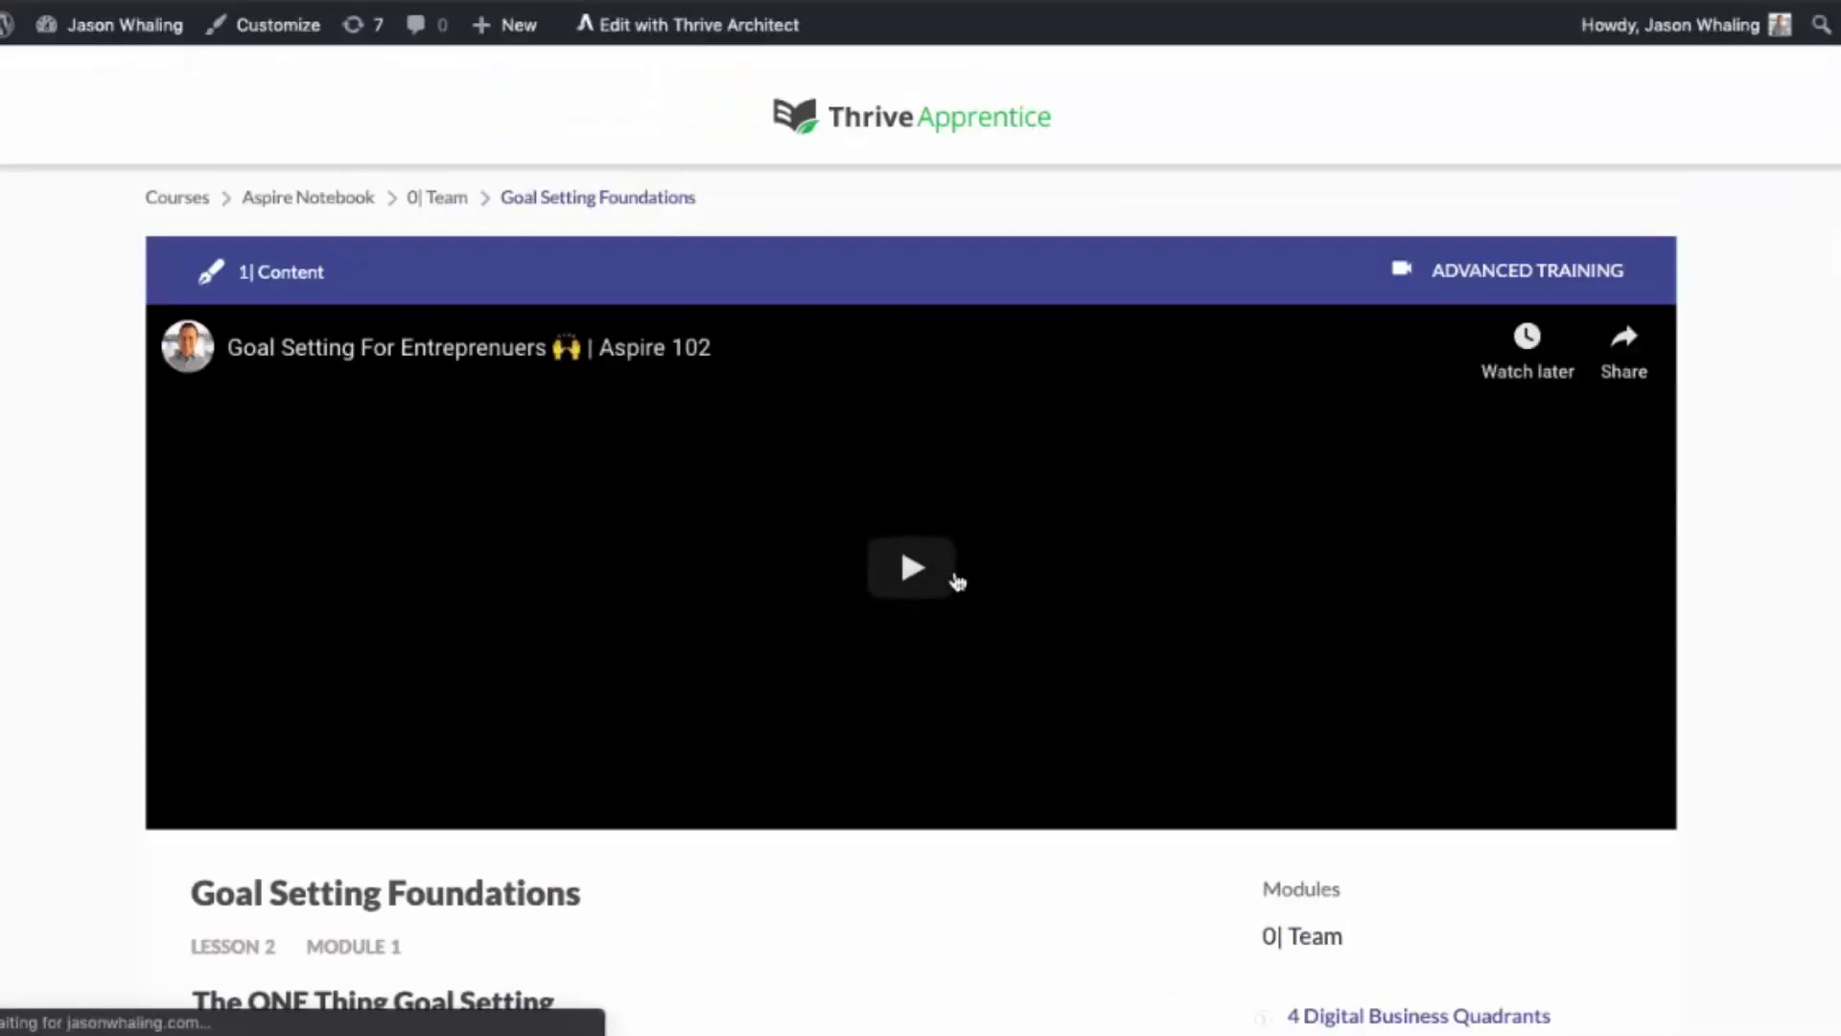
pyautogui.scroll(-4, 666, 641)
pyautogui.scroll(-3, 664, 641)
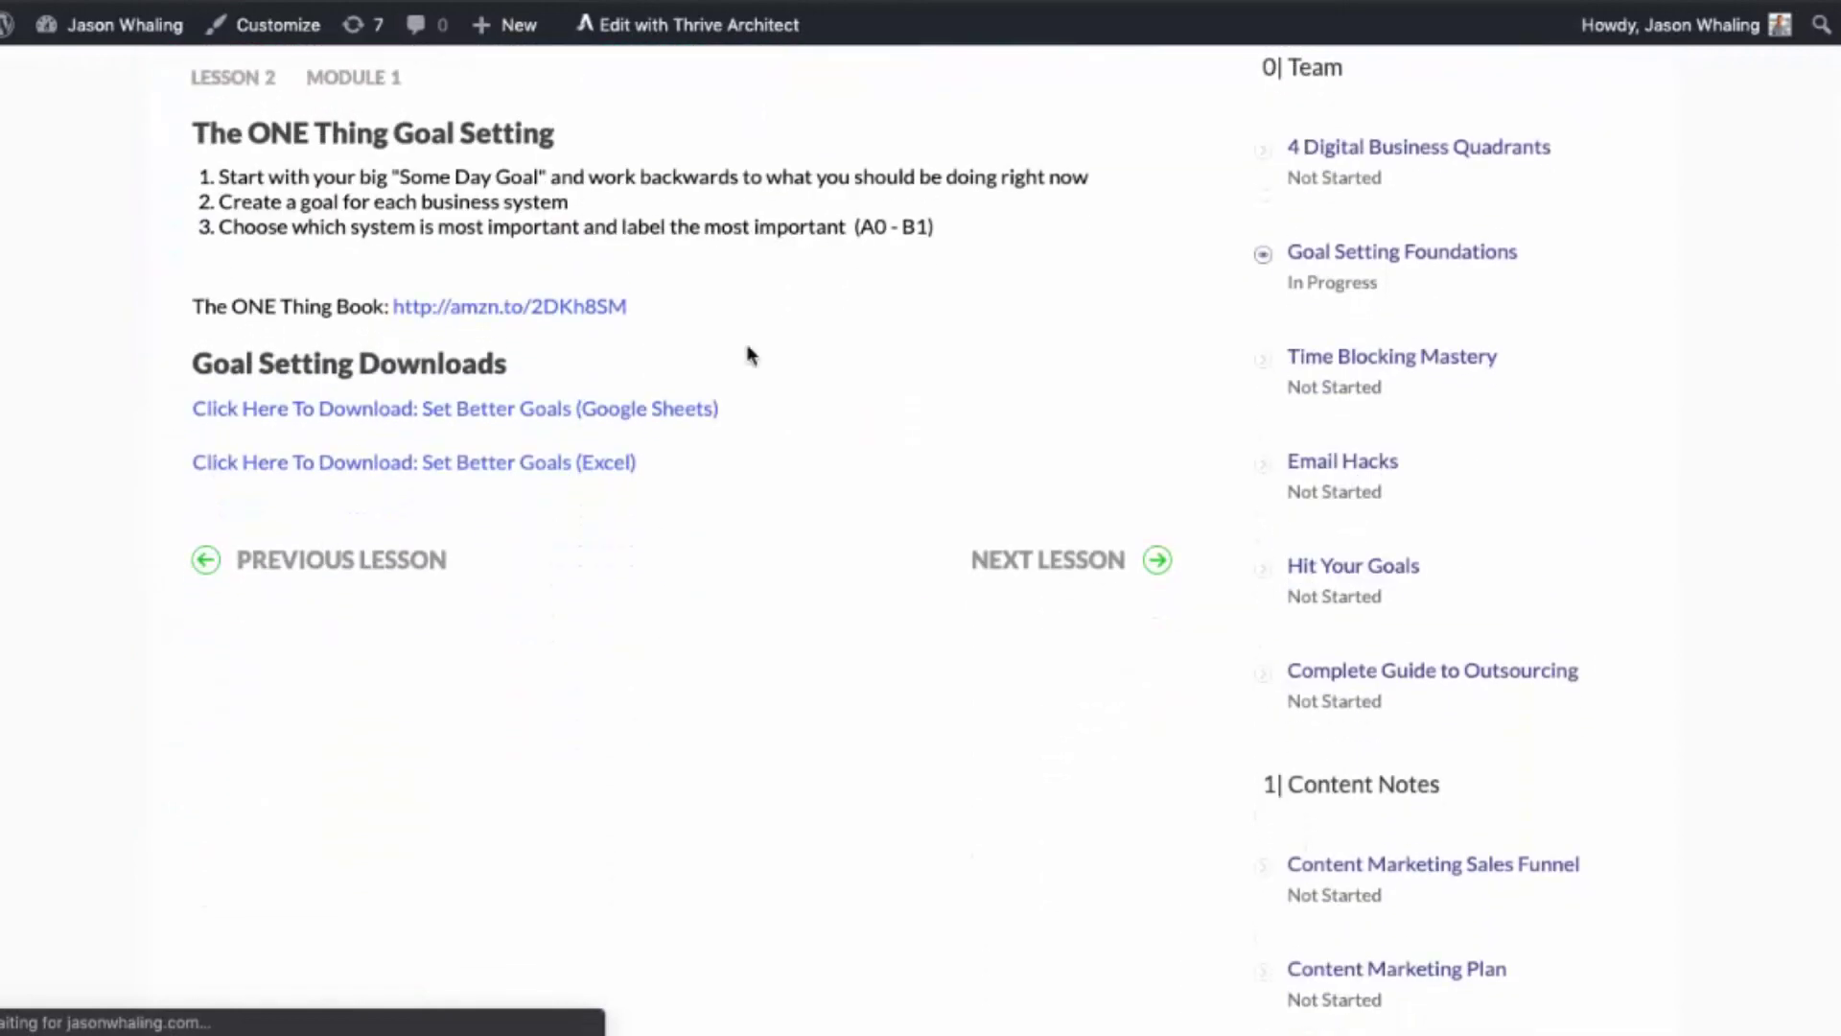
pyautogui.scroll(1, 746, 389)
pyautogui.scroll(1, 743, 404)
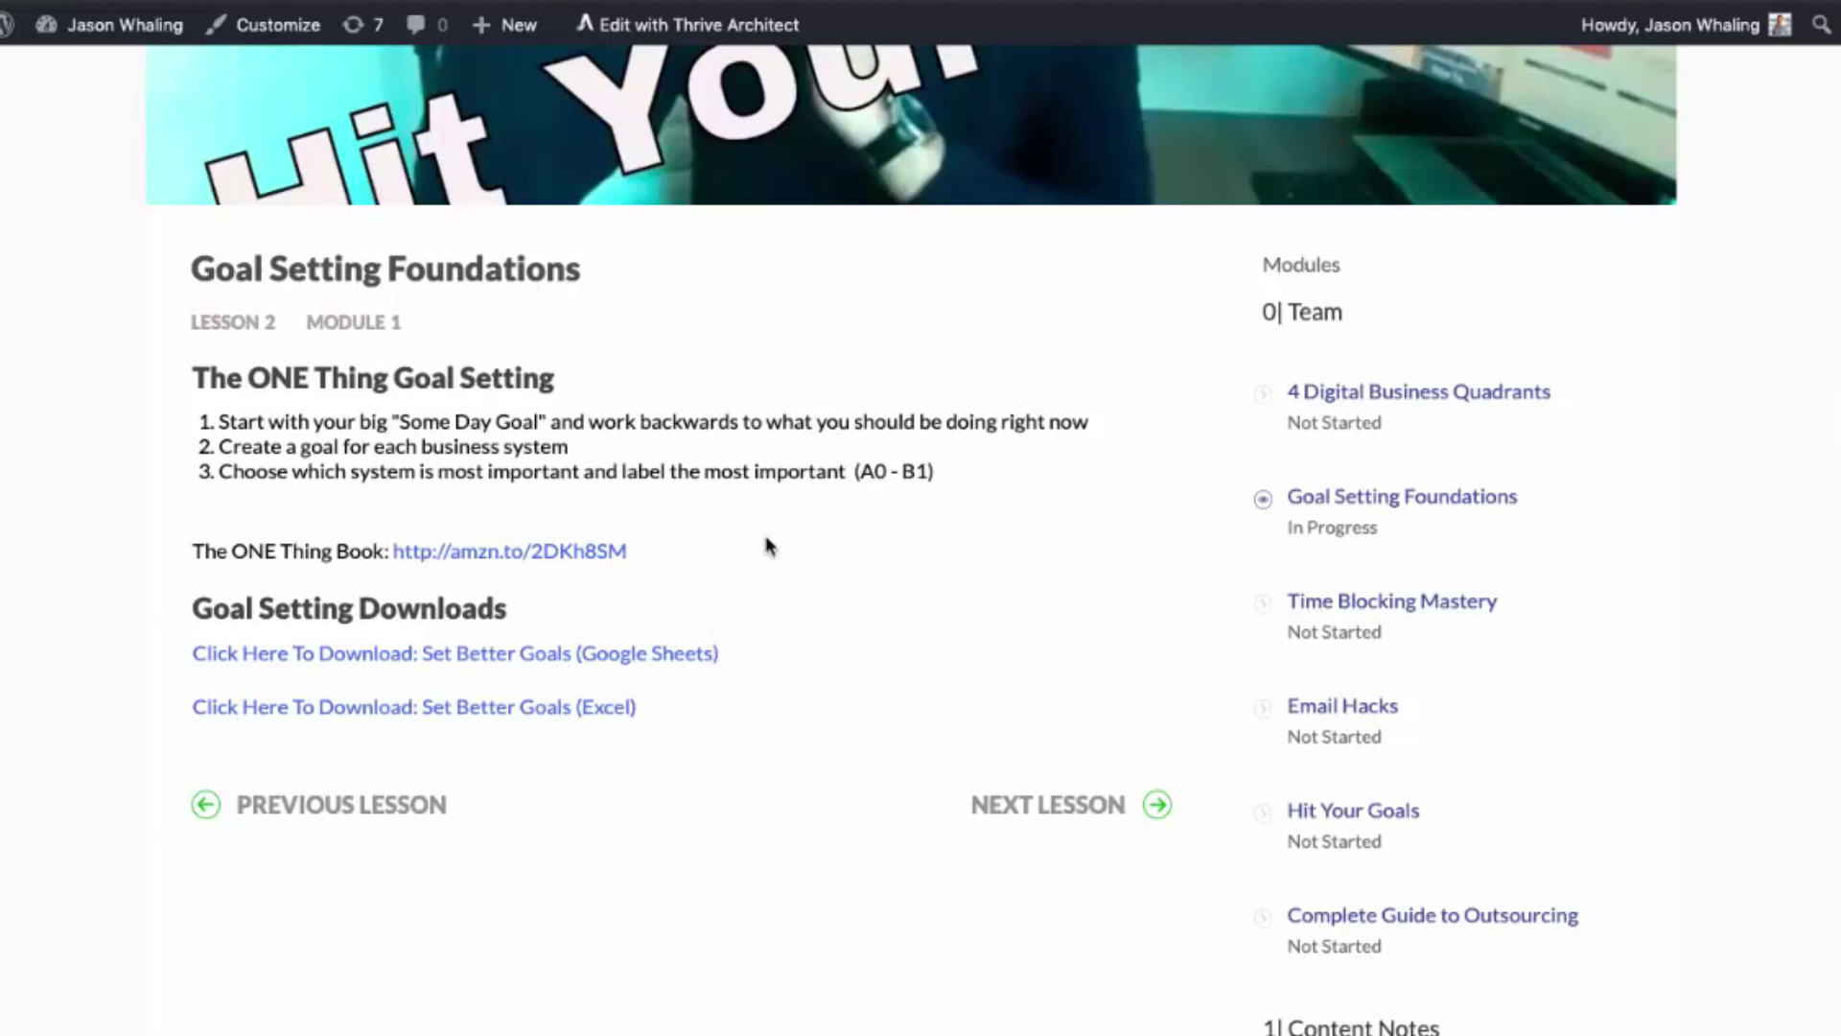
pyautogui.scroll(-1, 767, 546)
pyautogui.scroll(-1, 767, 546)
pyautogui.click(1079, 800)
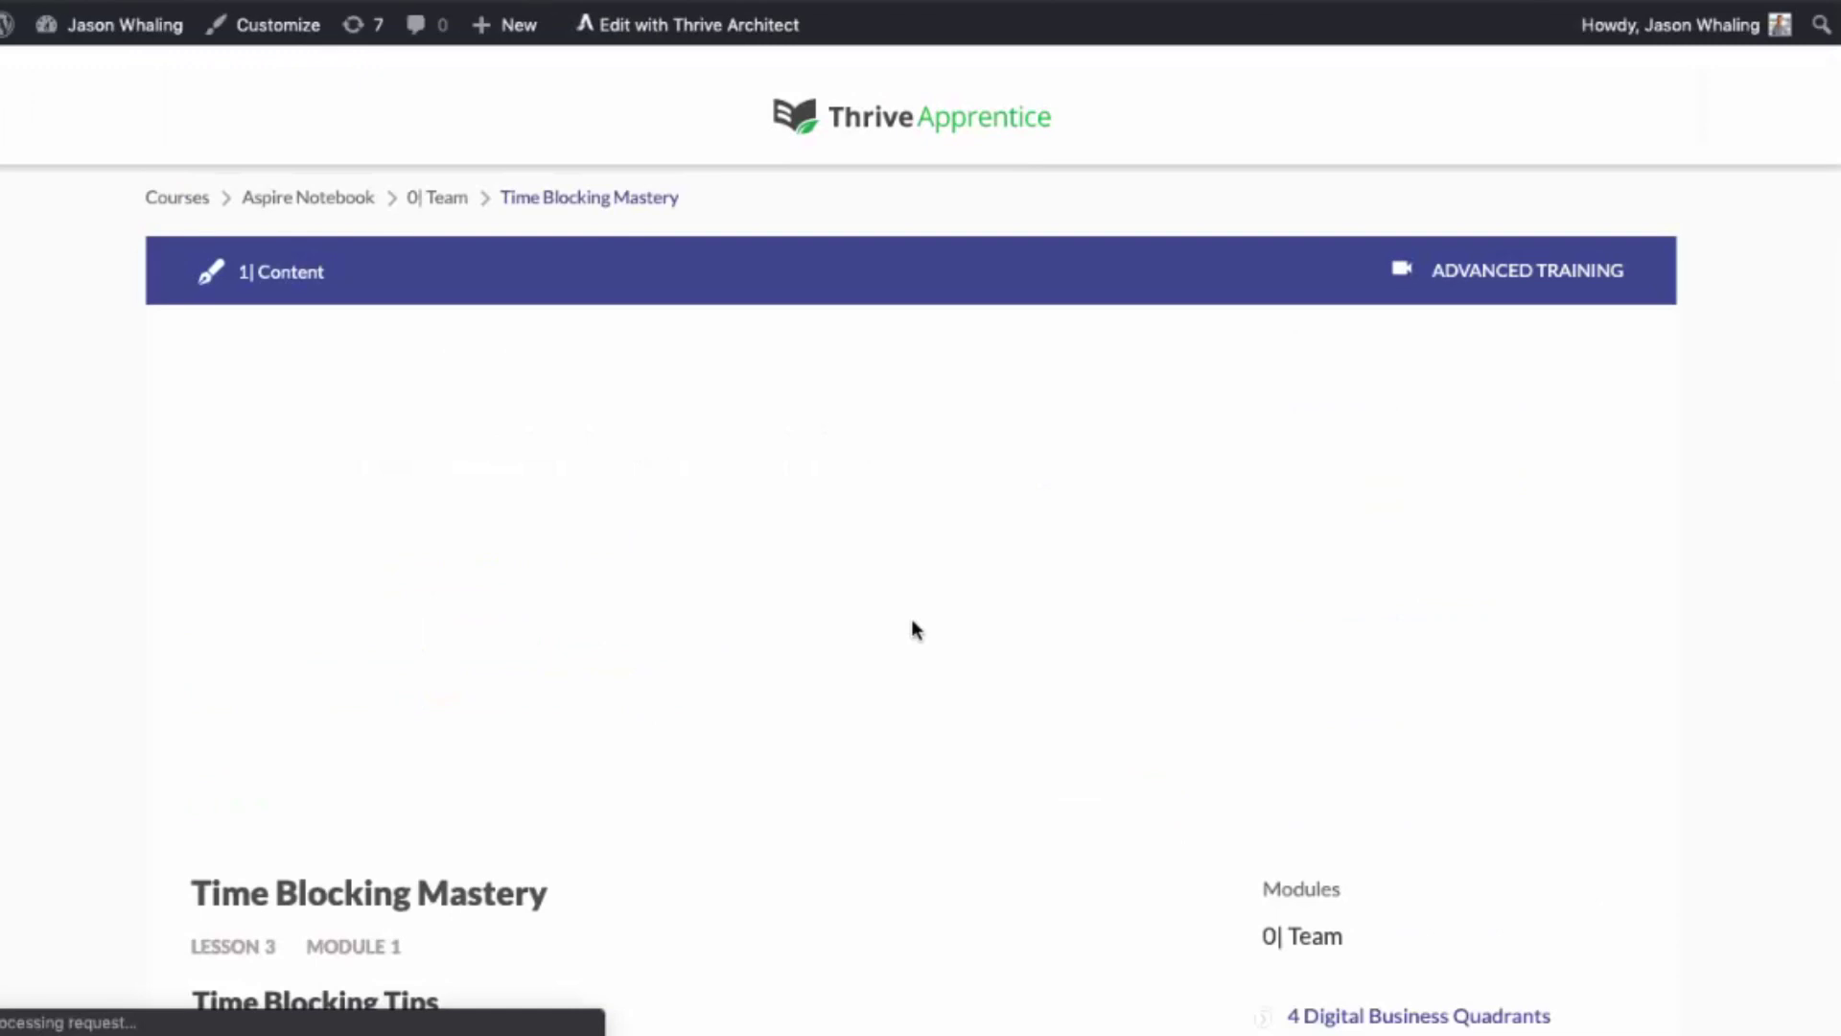
pyautogui.scroll(-5, 912, 629)
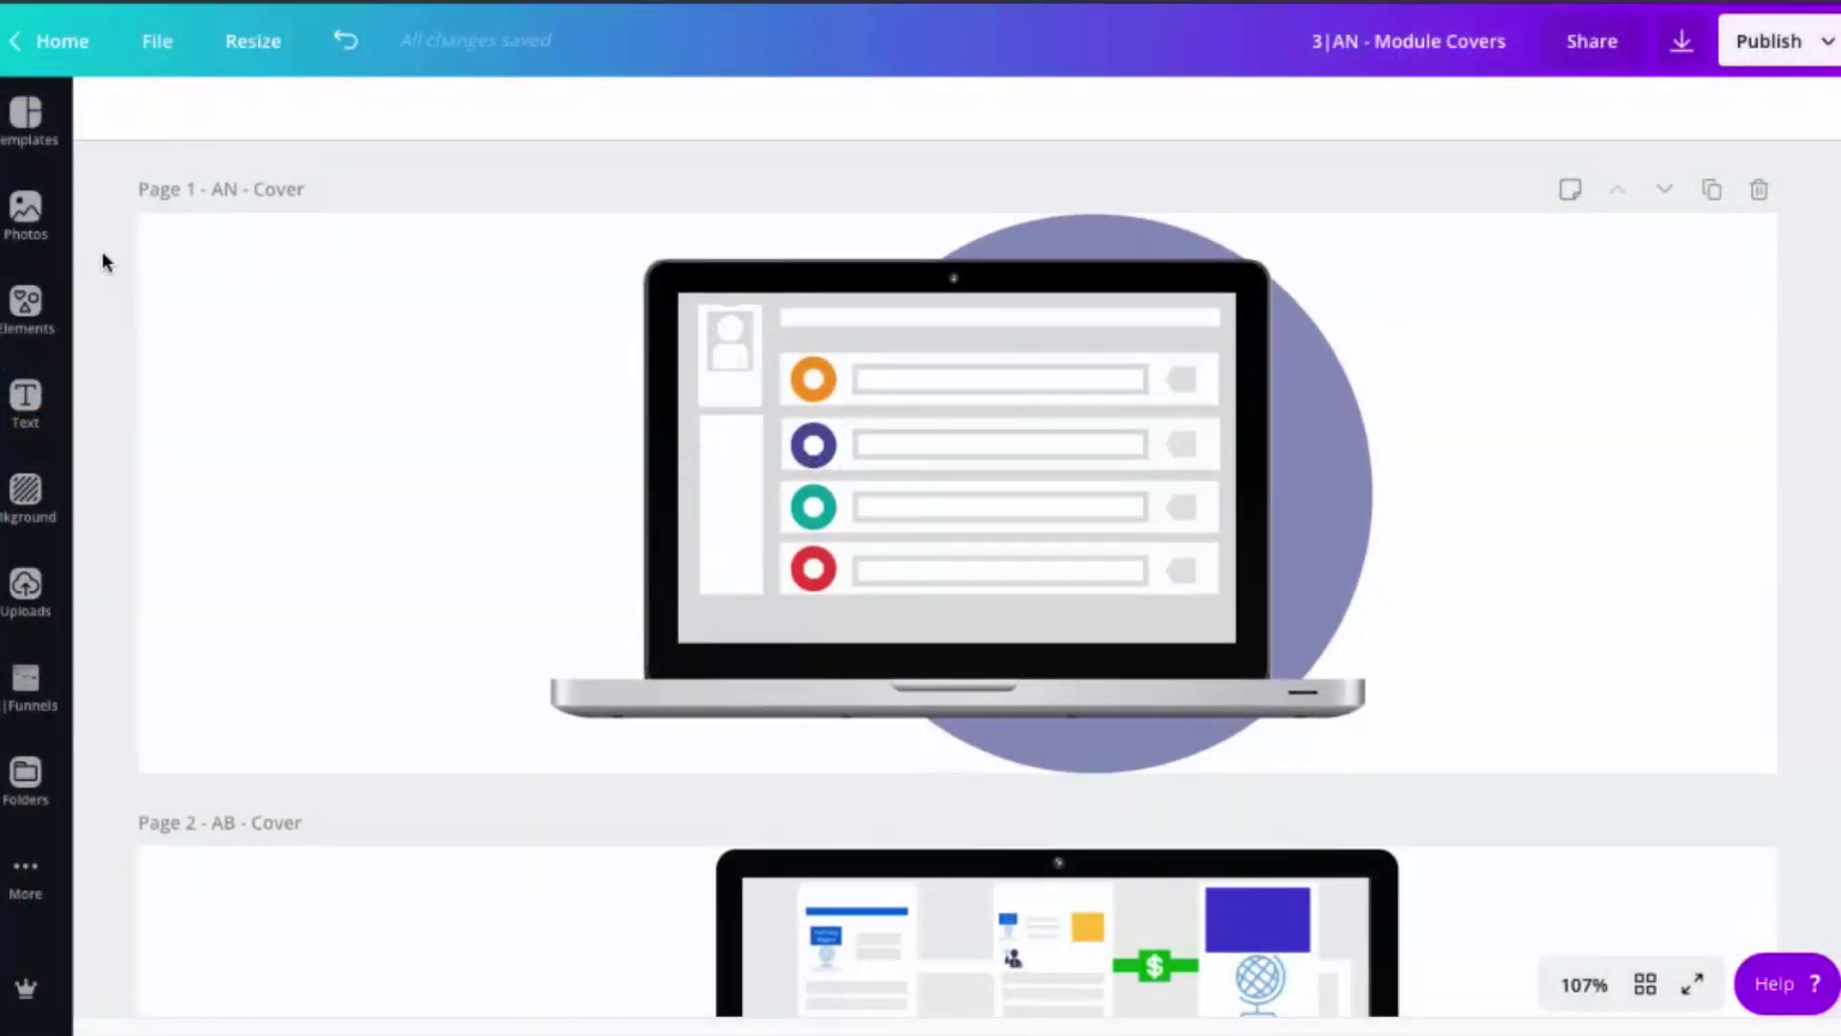
pyautogui.scroll(-1, 103, 260)
pyautogui.scroll(-2, 102, 261)
pyautogui.scroll(-2, 102, 261)
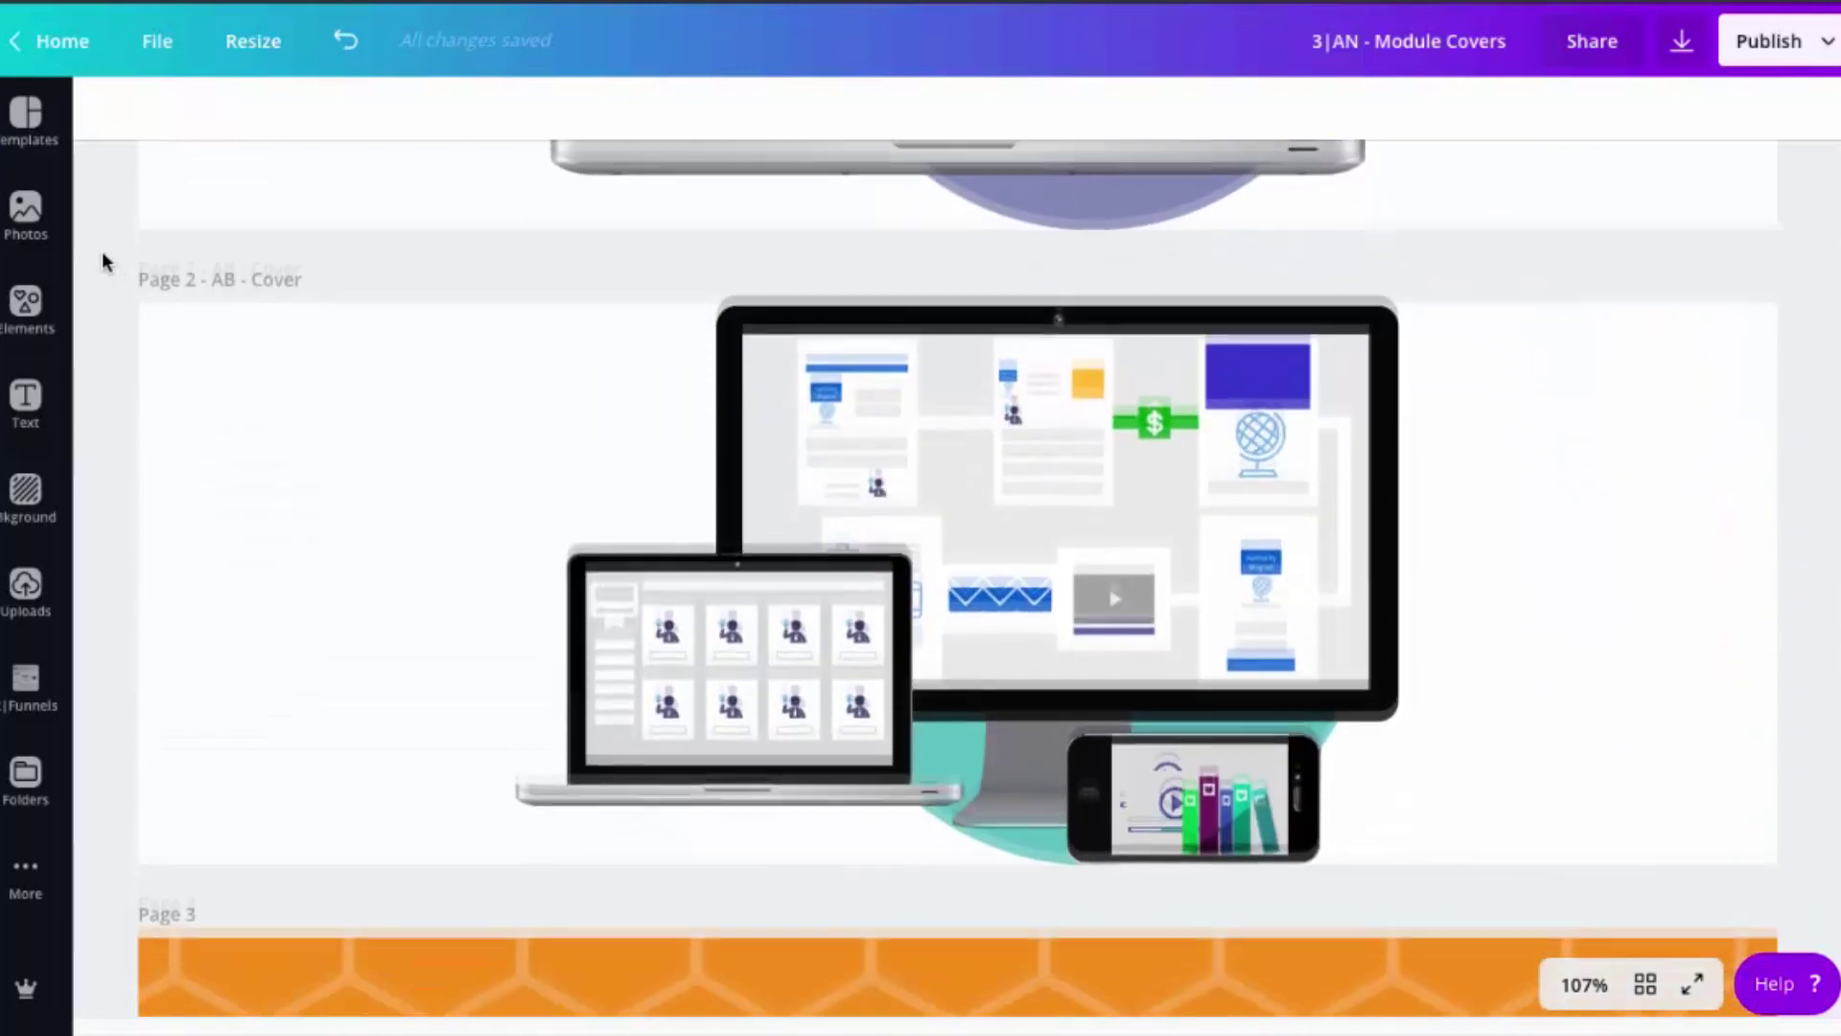
pyautogui.scroll(-1, 103, 261)
pyautogui.scroll(-2, 101, 261)
pyautogui.scroll(-3, 103, 261)
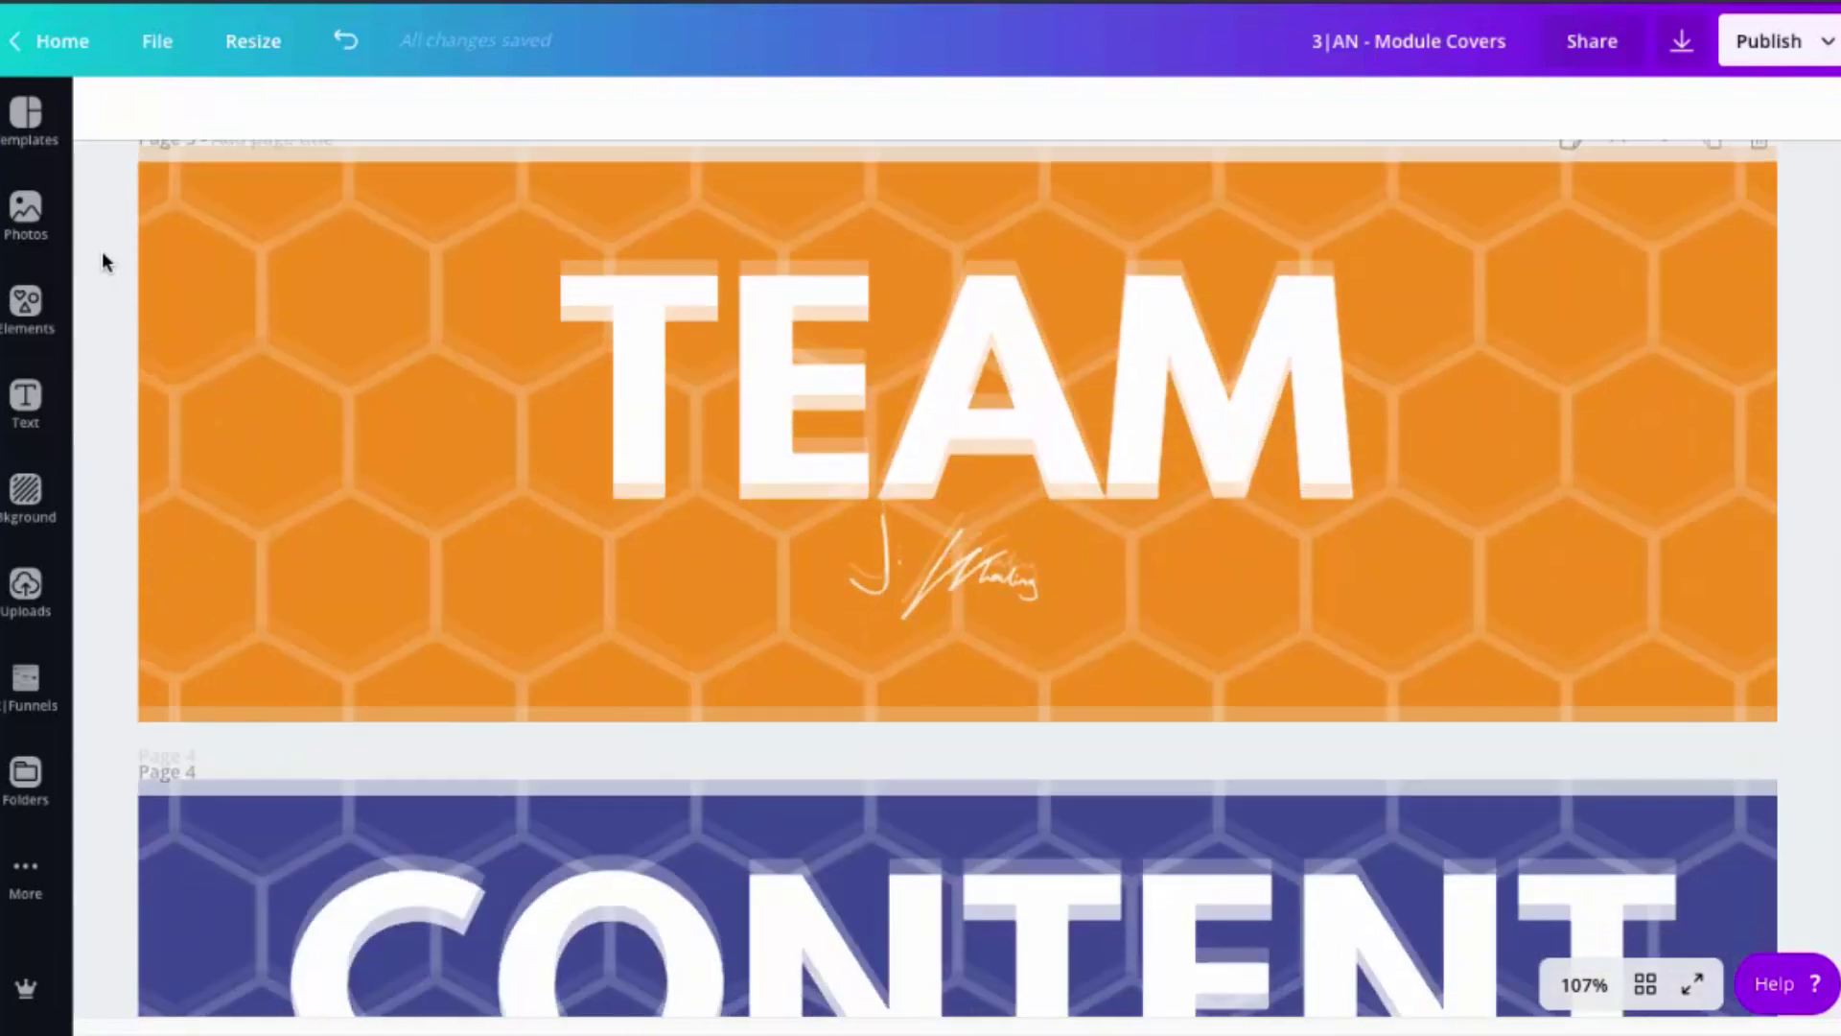
pyautogui.scroll(-2, 103, 260)
pyautogui.scroll(-3, 103, 261)
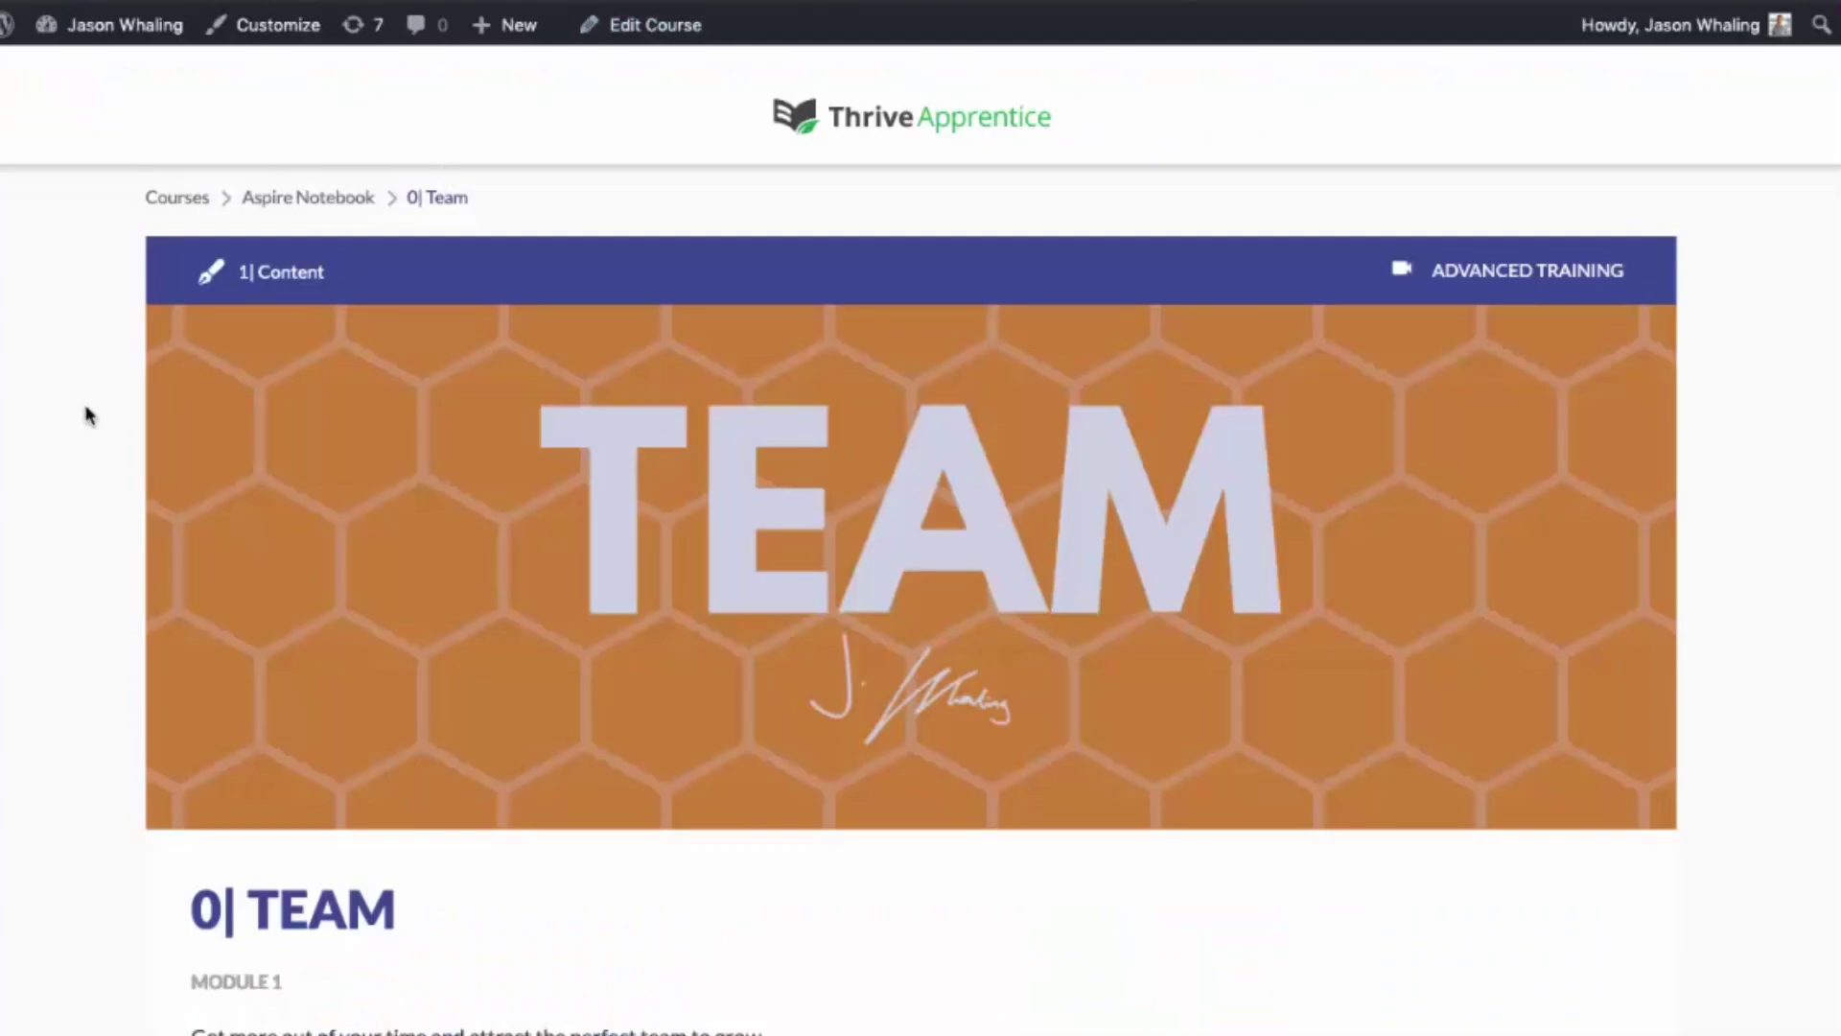
pyautogui.scroll(-1, 85, 416)
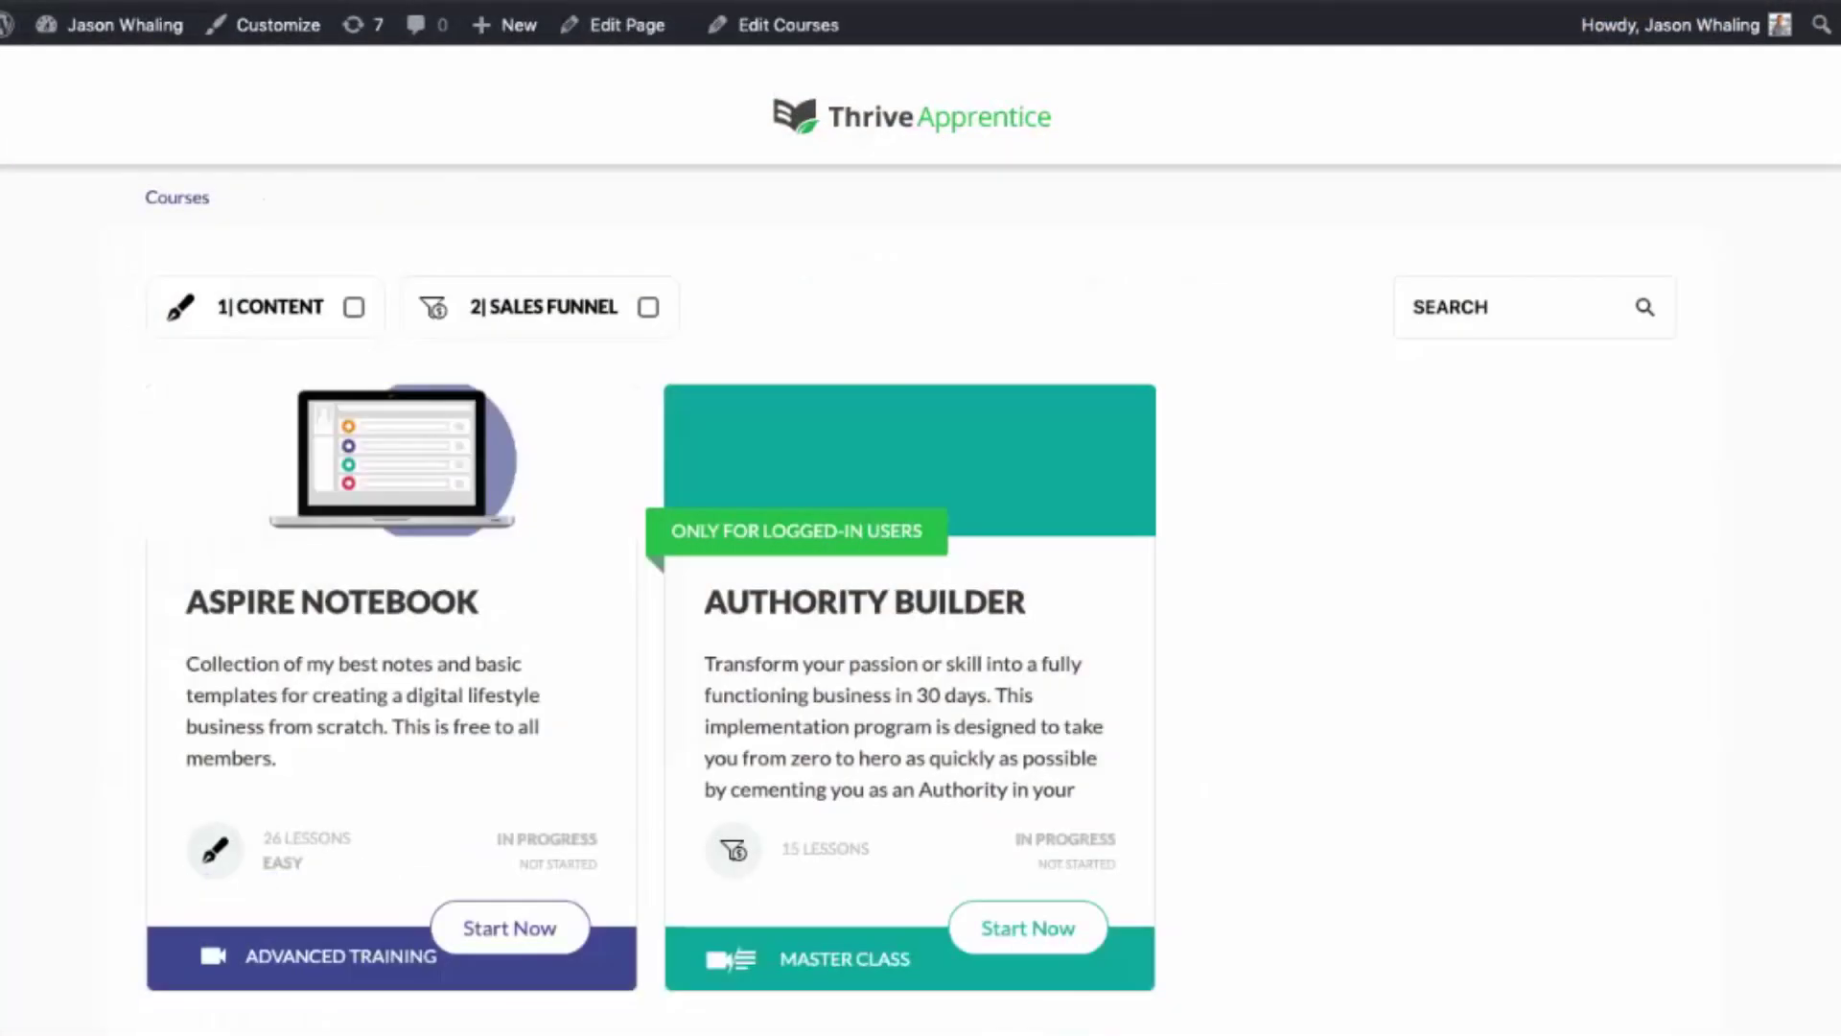
pyautogui.scroll(-1, 856, 748)
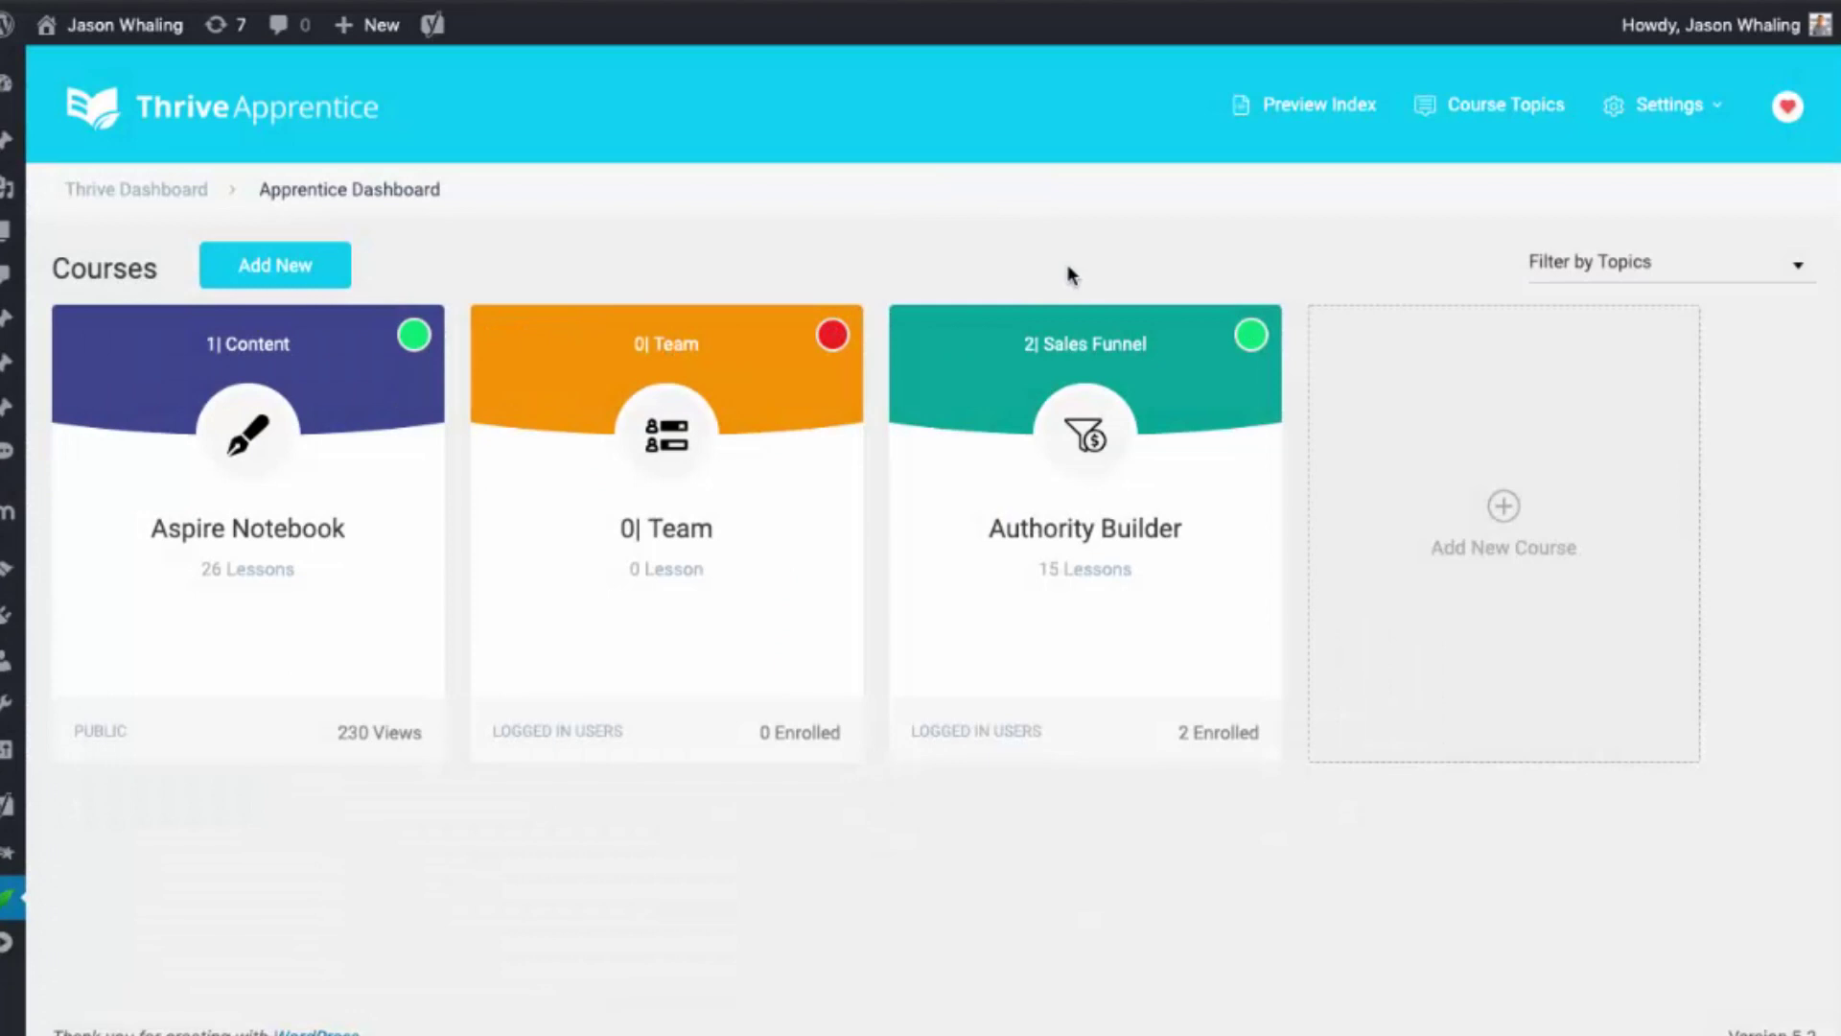
# - Open Authority Builder for editing and show its Course Details settings
pyautogui.click(1104, 572)
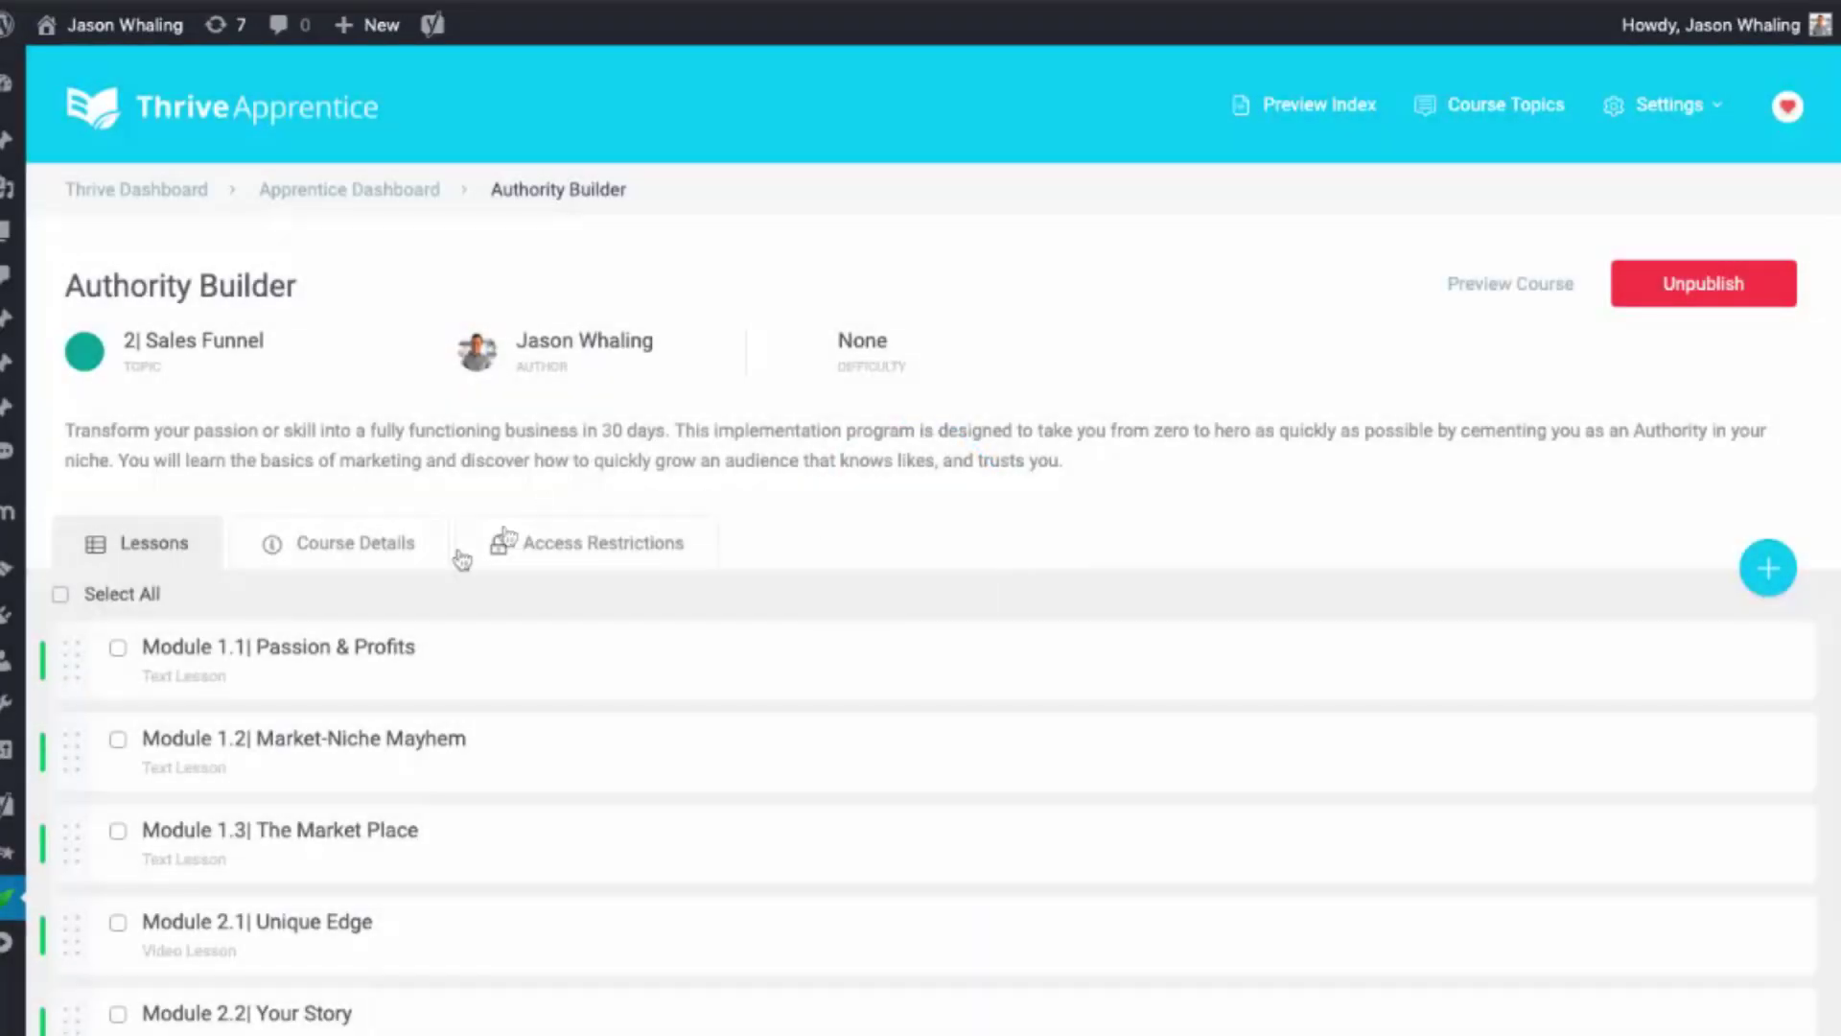
pyautogui.click(356, 544)
pyautogui.scroll(-4, 942, 418)
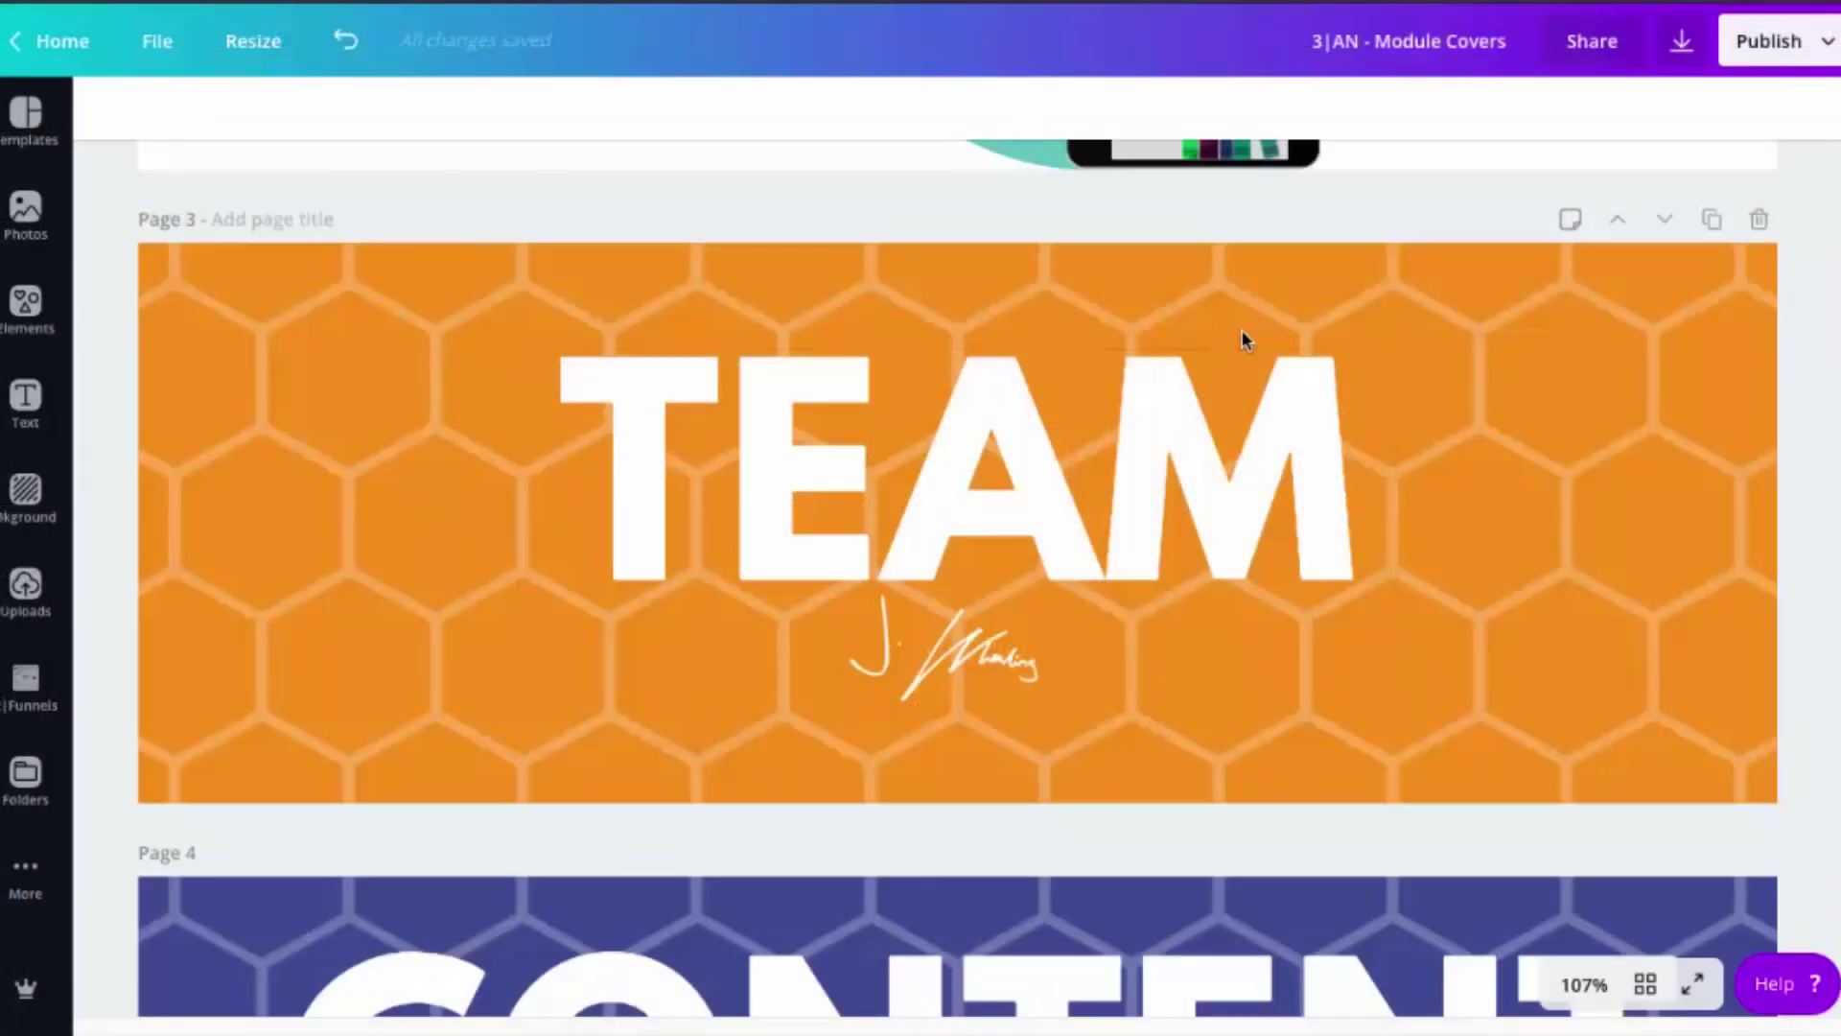
pyautogui.scroll(6, 1241, 330)
pyautogui.scroll(-1, 1241, 333)
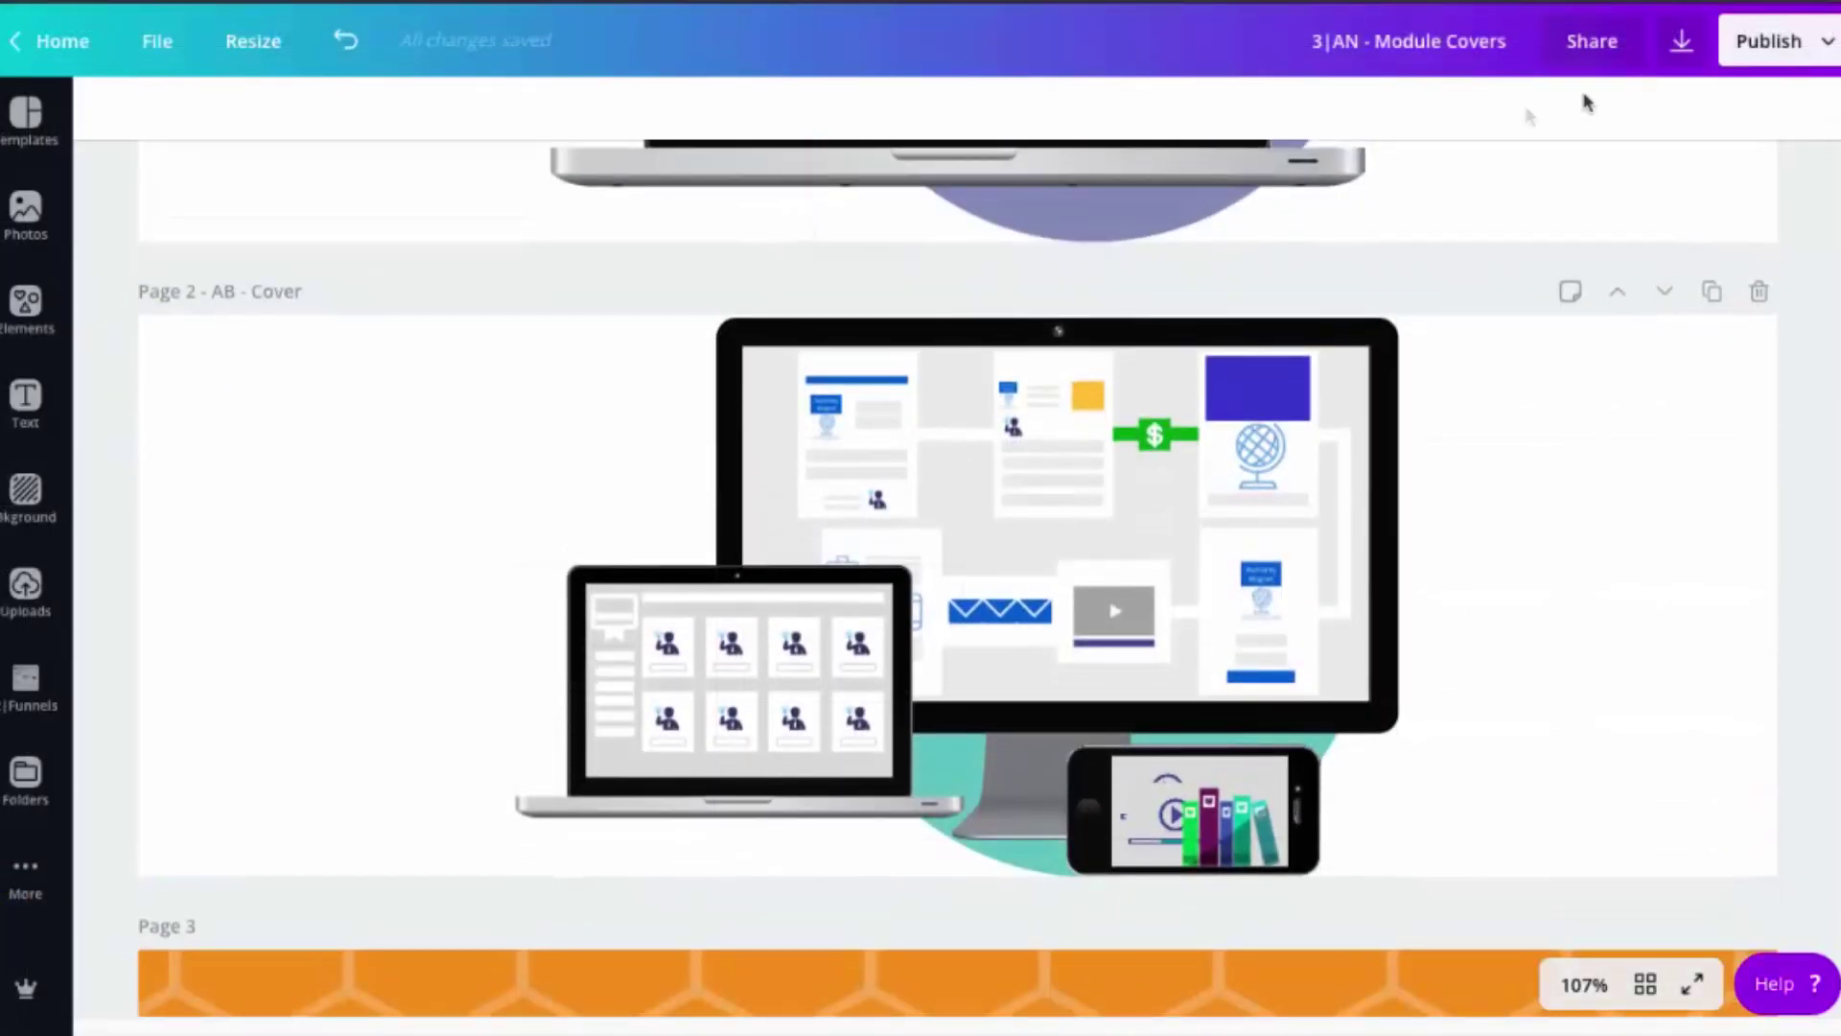
# - Download the Module Covers design with the AB Cover page as a PNG
pyautogui.click(1680, 46)
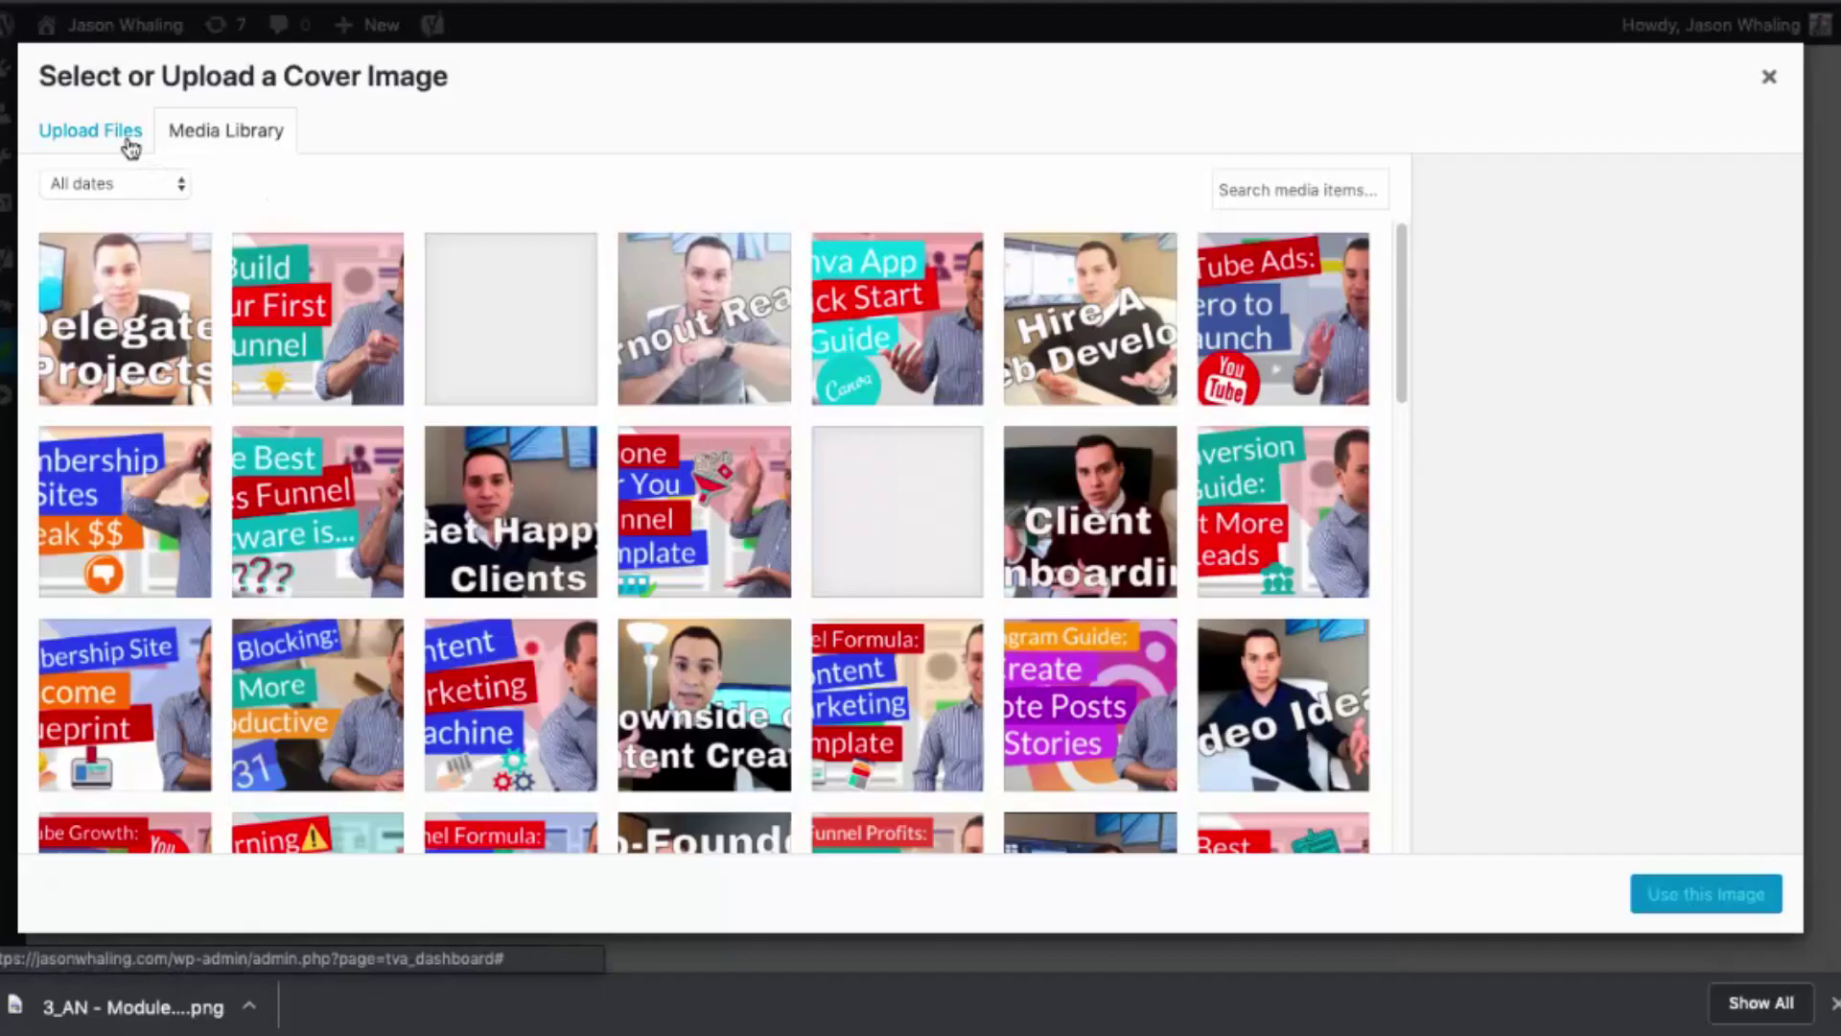
# - Upload the downloaded Module Covers PNG, set it as Authority Builder's cover and save the course
pyautogui.click(89, 129)
pyautogui.moveTo(129, 1008); pyautogui.dragTo(917, 468)
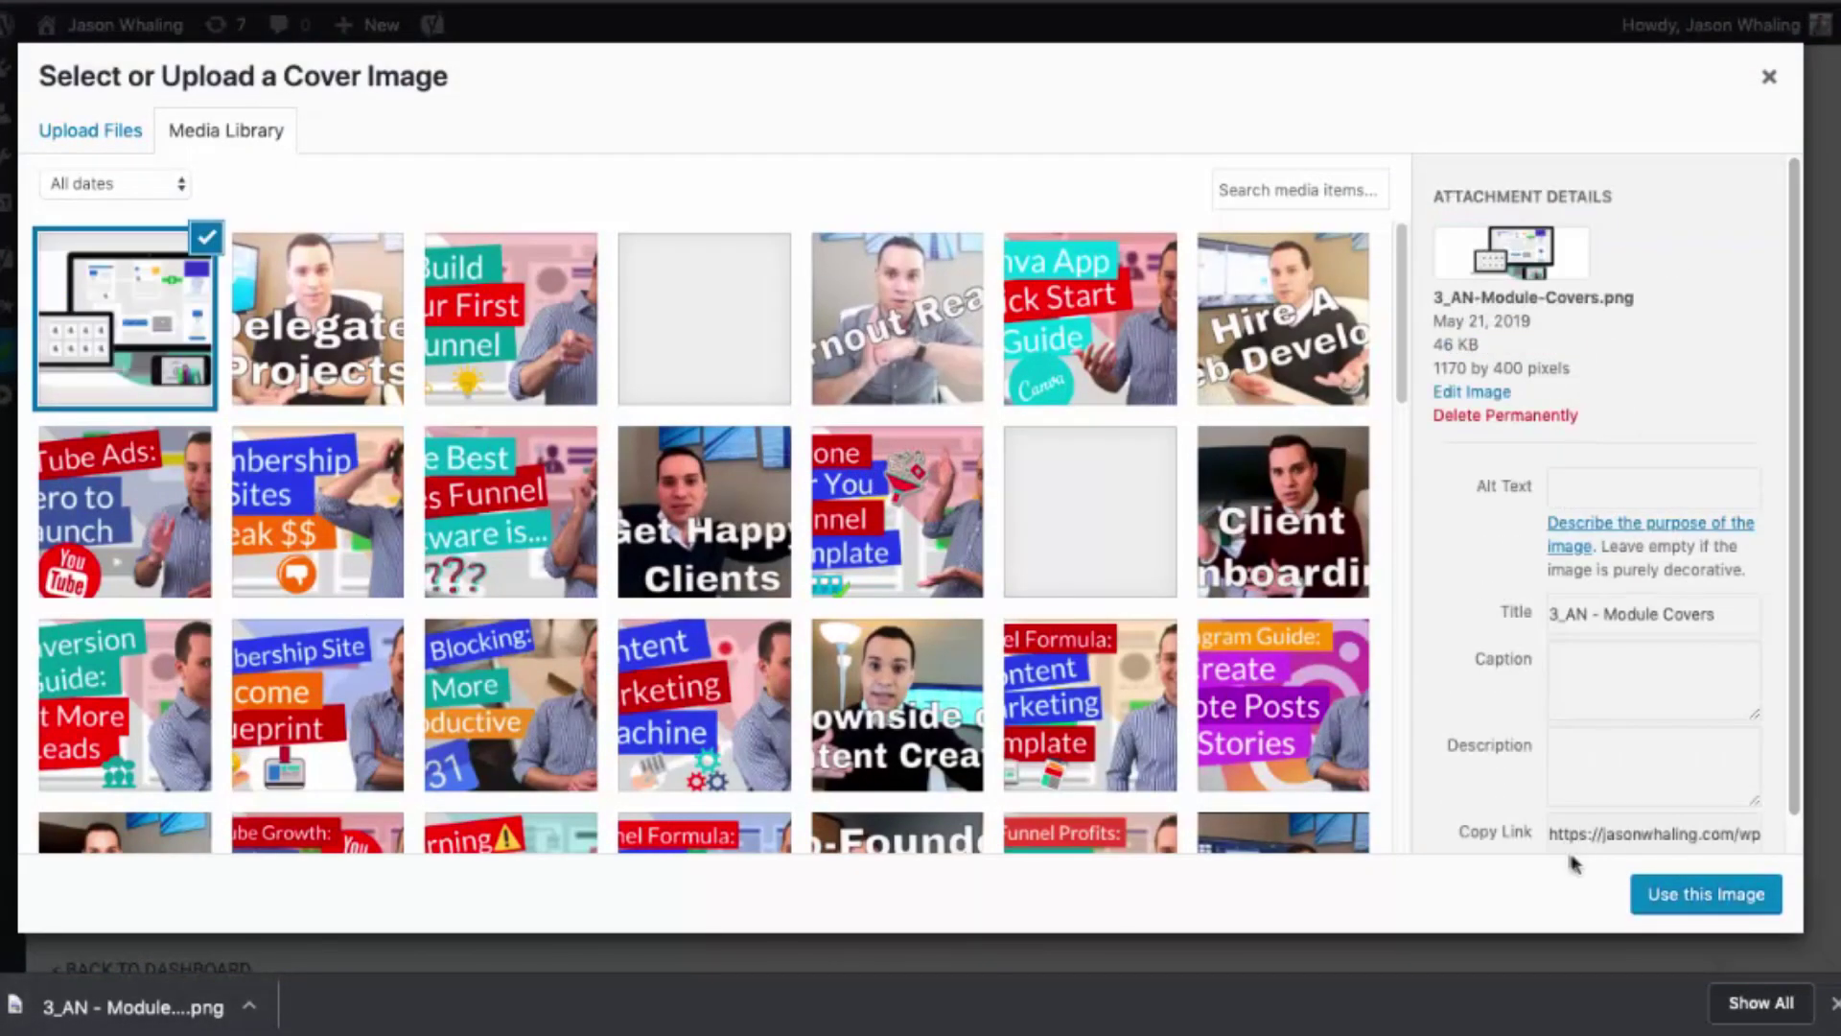
pyautogui.click(1691, 883)
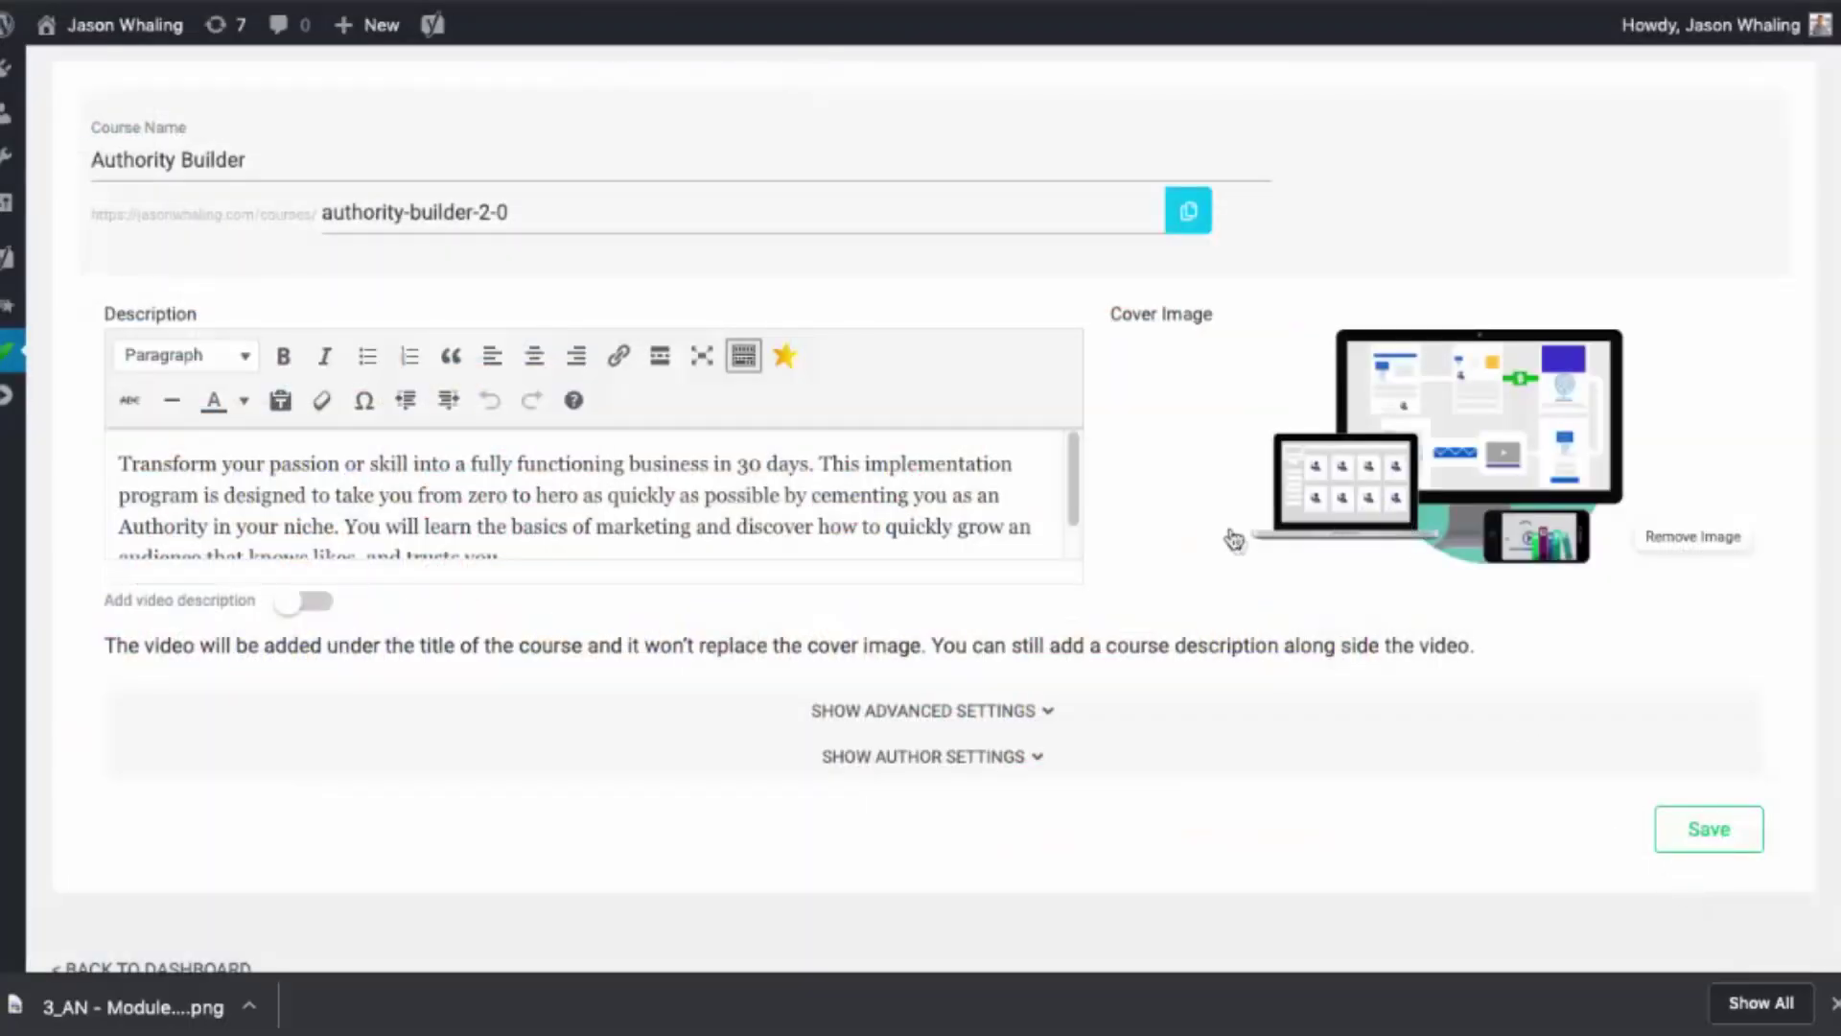
pyautogui.click(1712, 831)
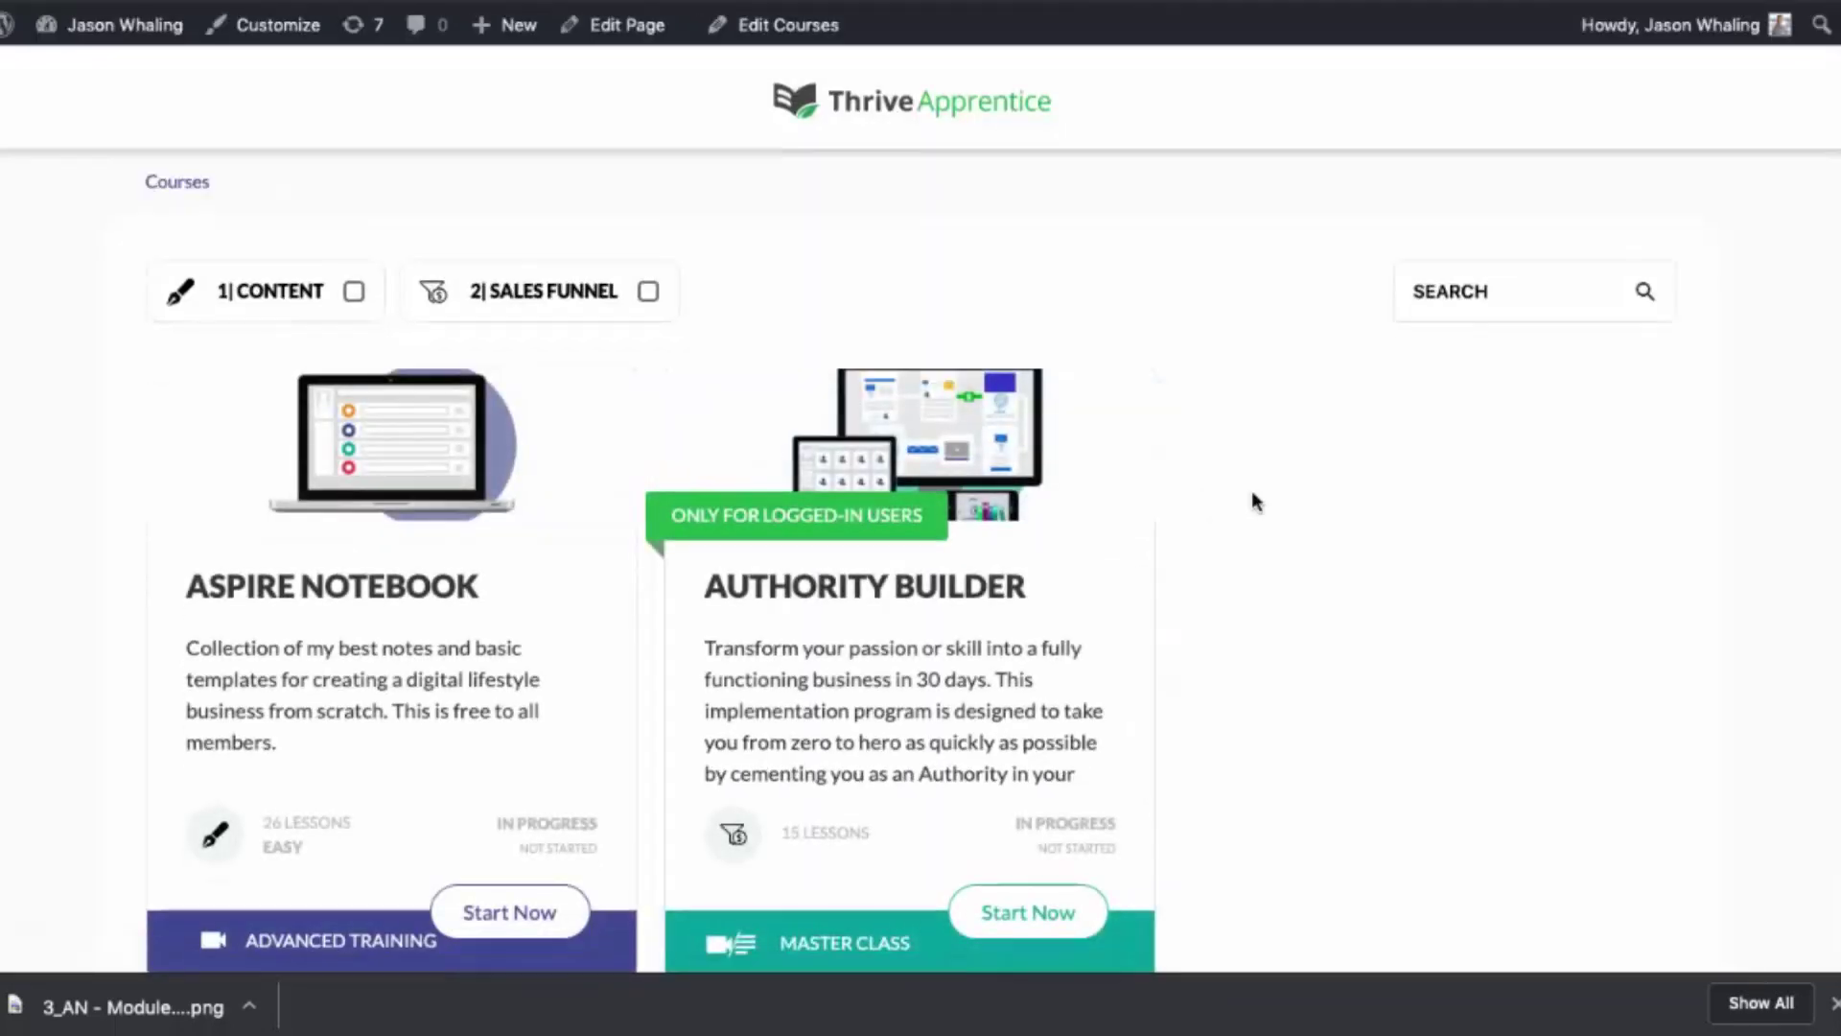
pyautogui.scroll(-1, 794, 413)
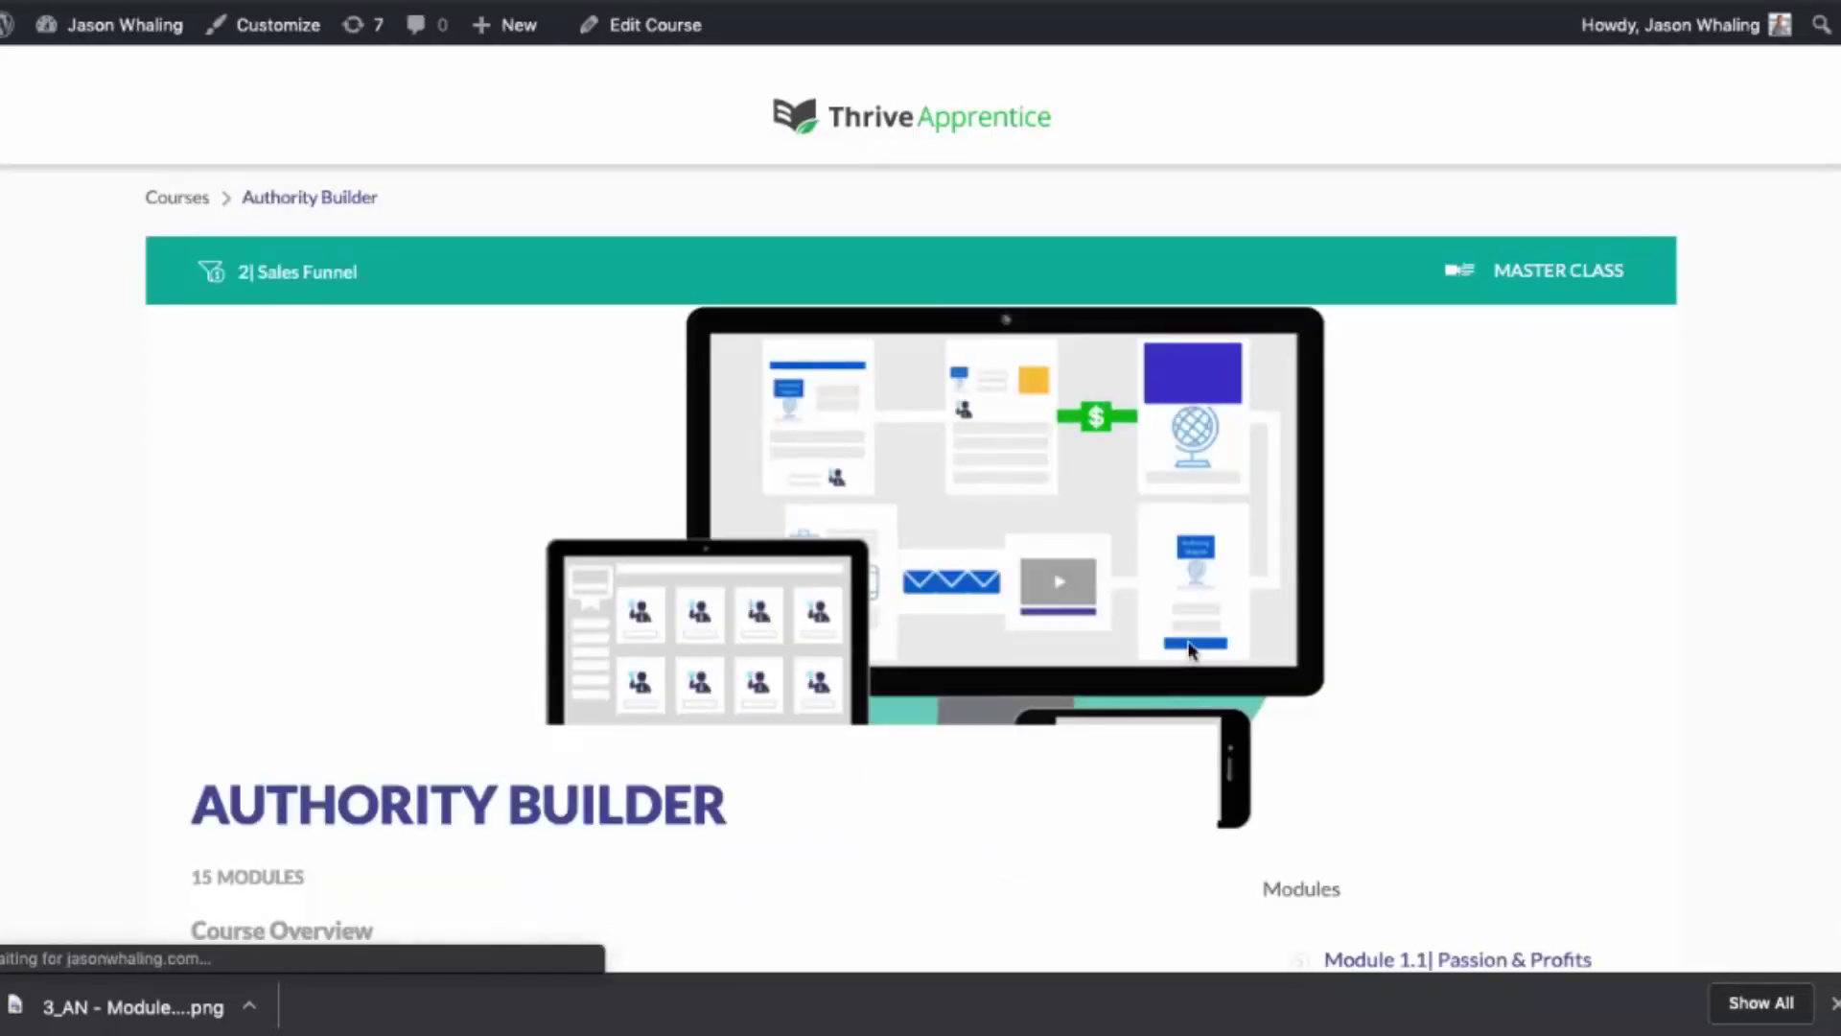
pyautogui.scroll(-5, 881, 553)
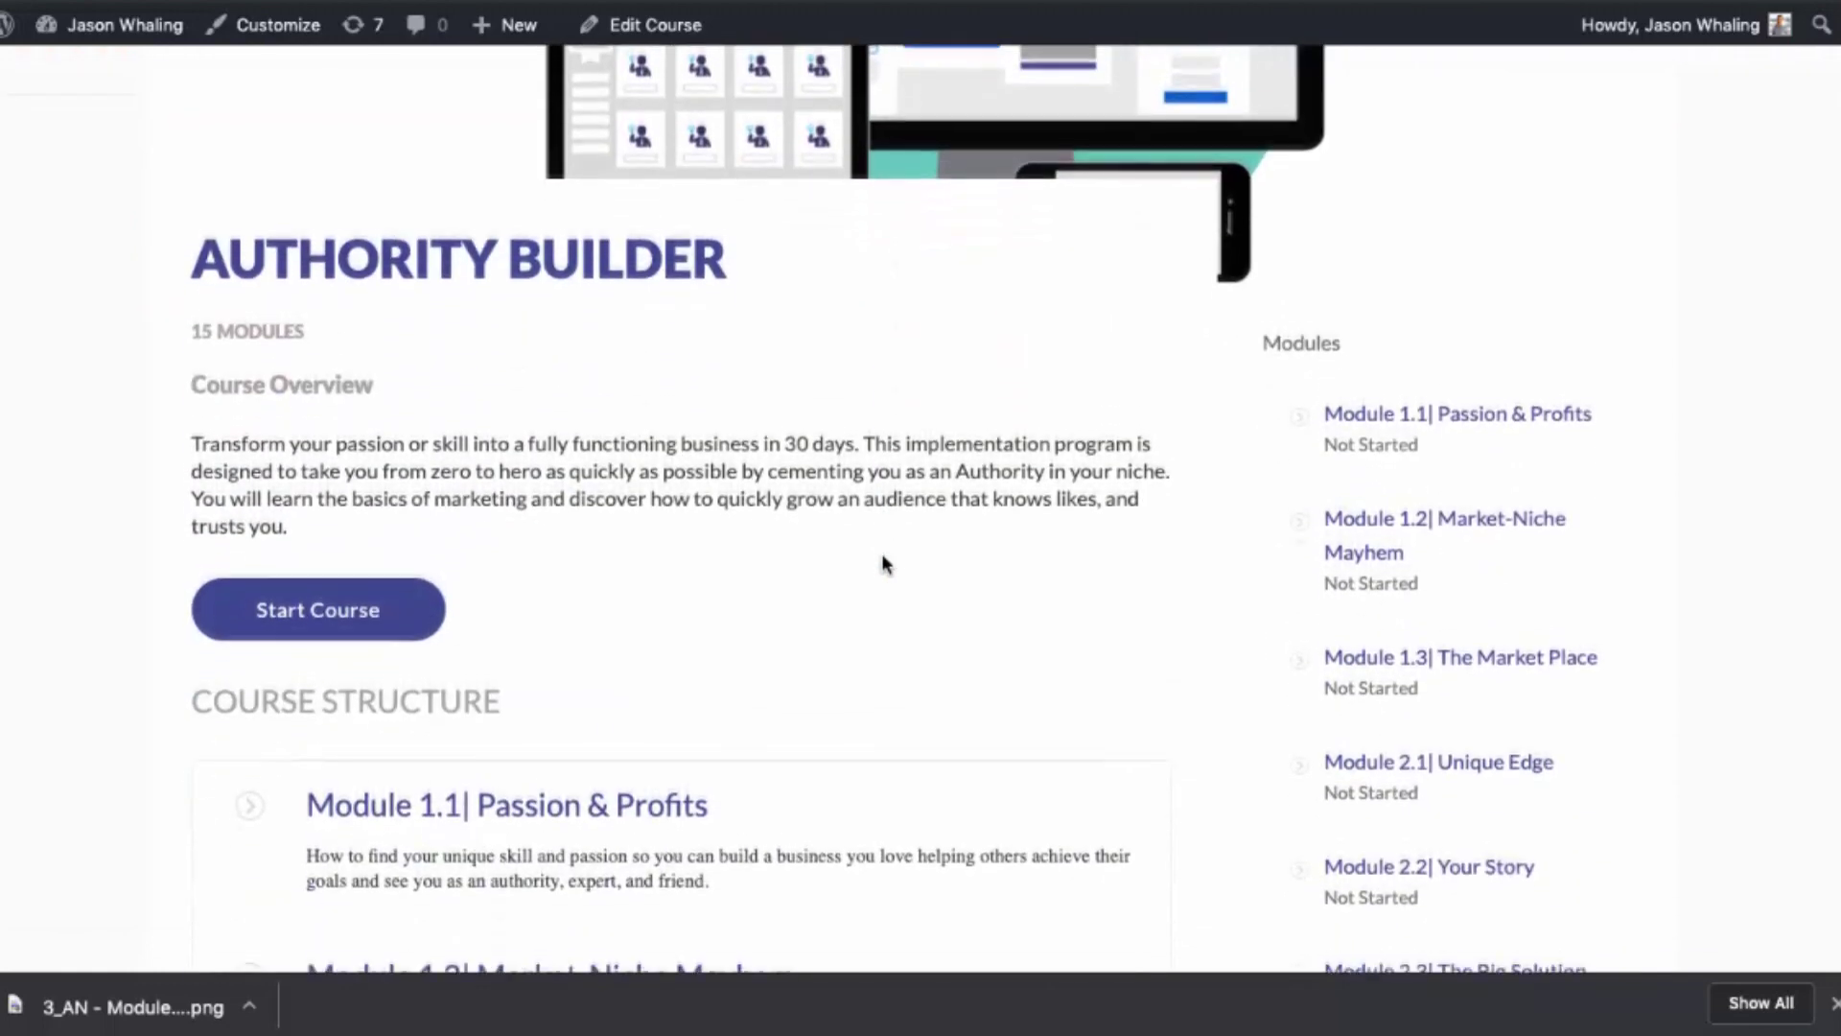
pyautogui.scroll(5, 881, 555)
pyautogui.scroll(-1, 863, 533)
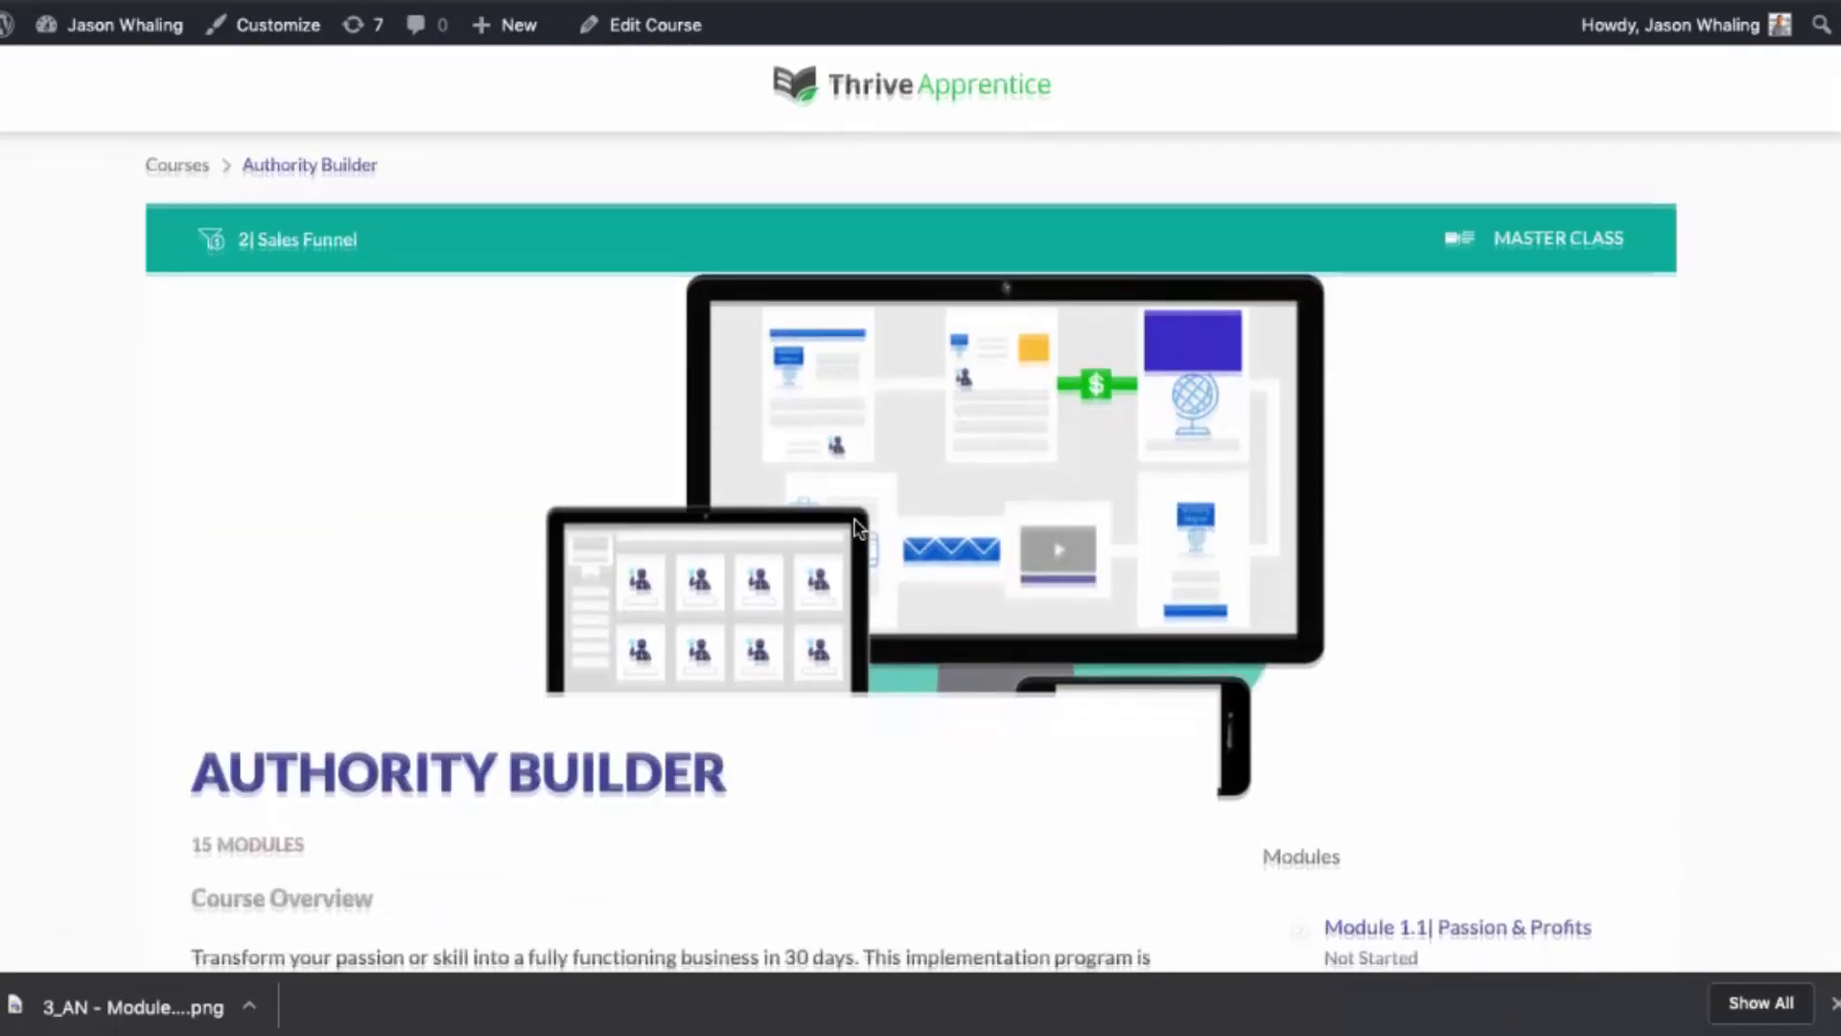
pyautogui.scroll(-1, 856, 521)
pyautogui.scroll(-4, 855, 526)
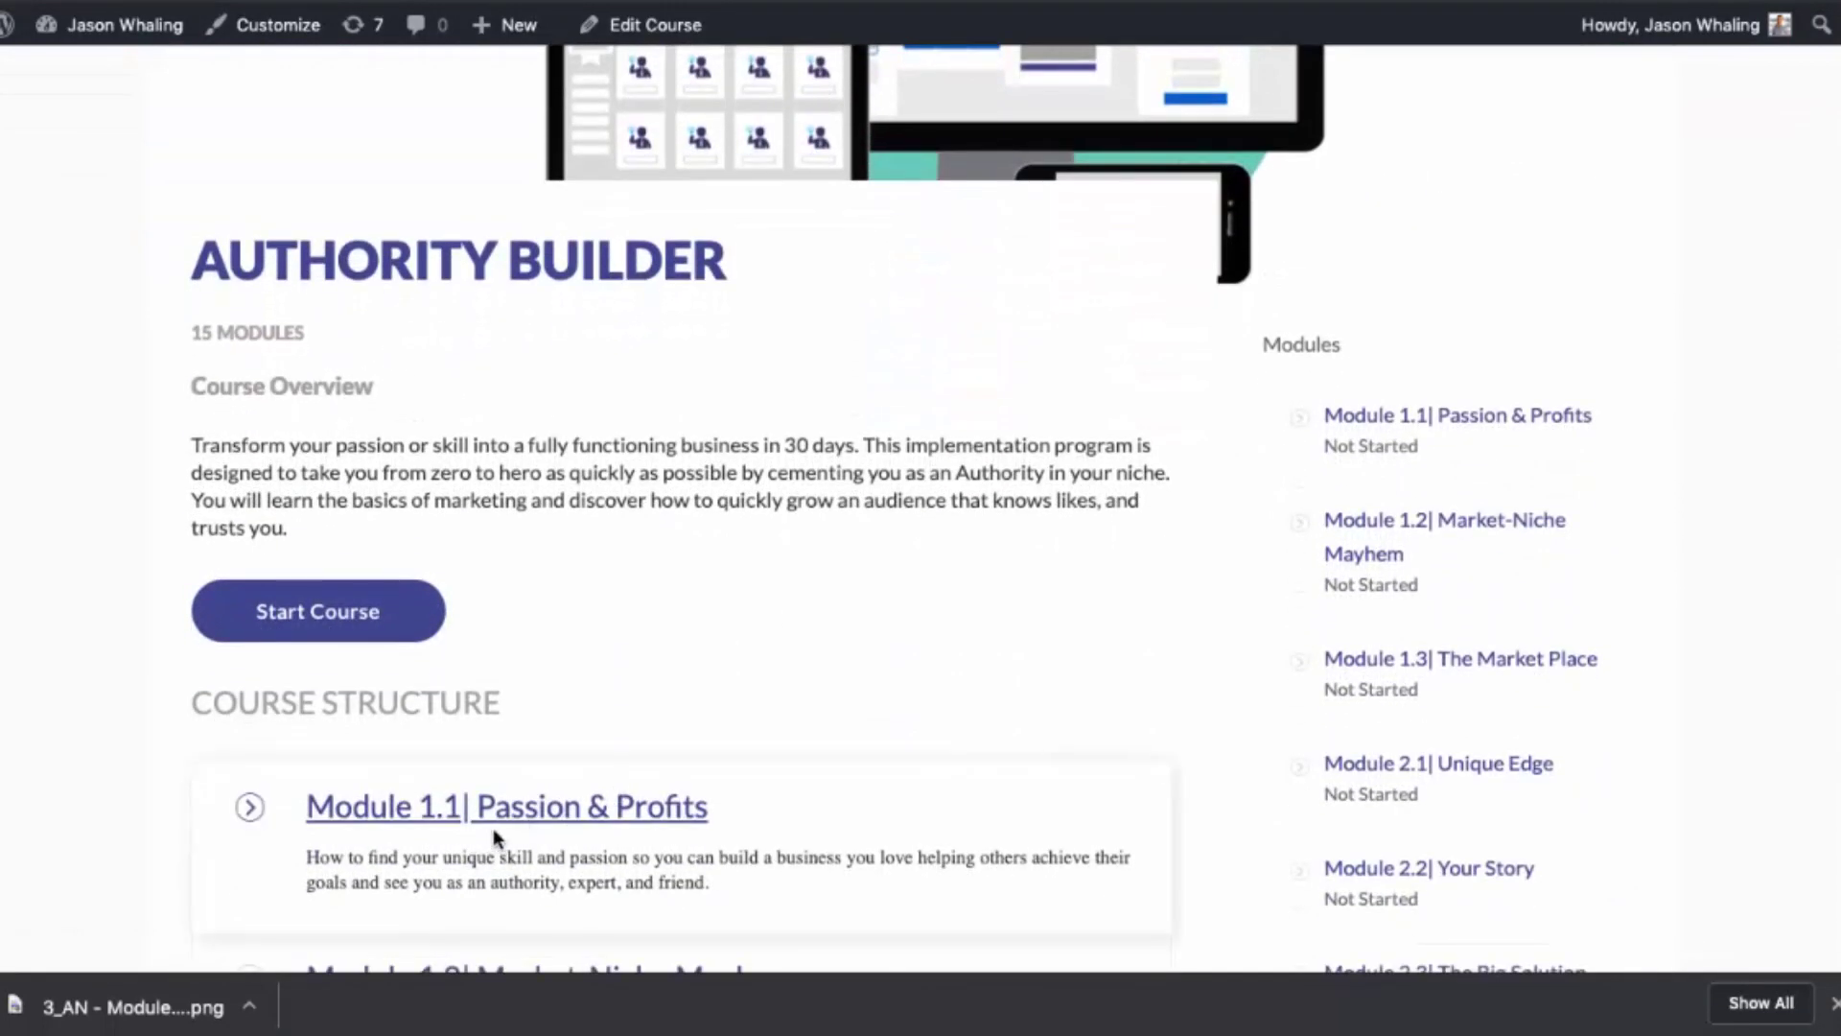
# - Open the Module 1.1| Passion & Profits lesson from Course Structure
pyautogui.click(521, 823)
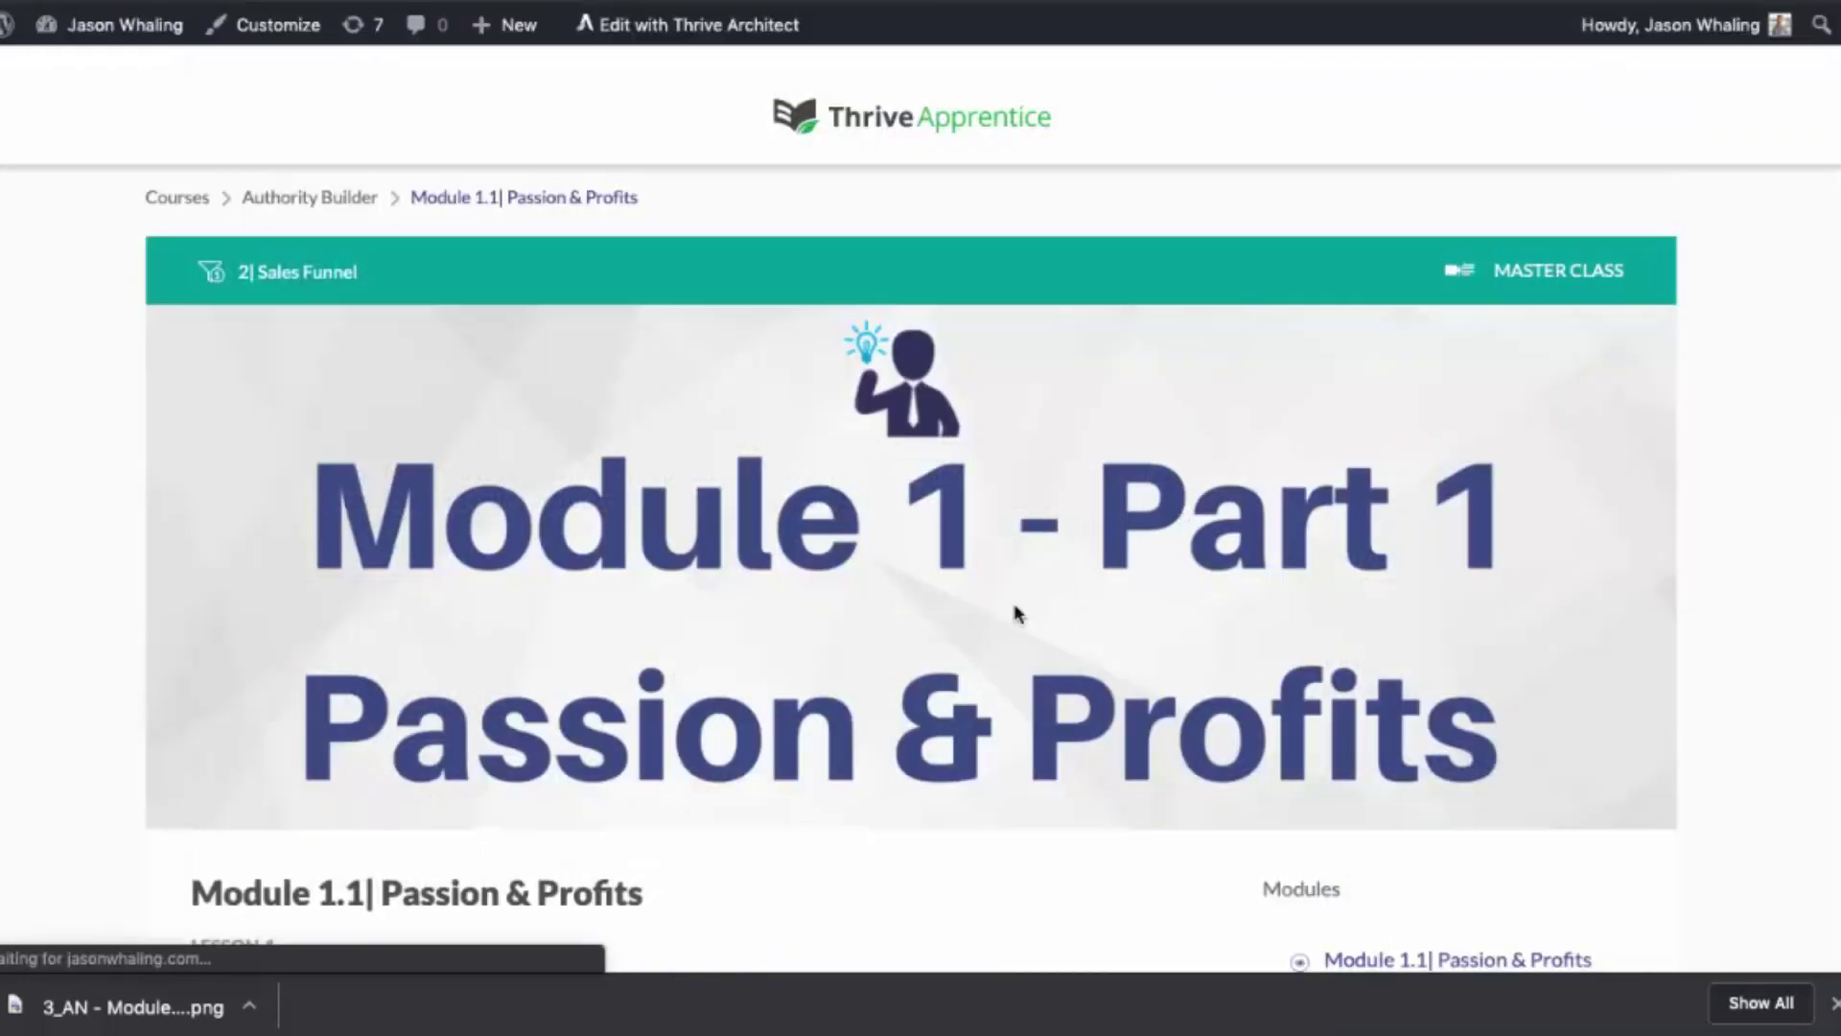
pyautogui.scroll(-1, 990, 576)
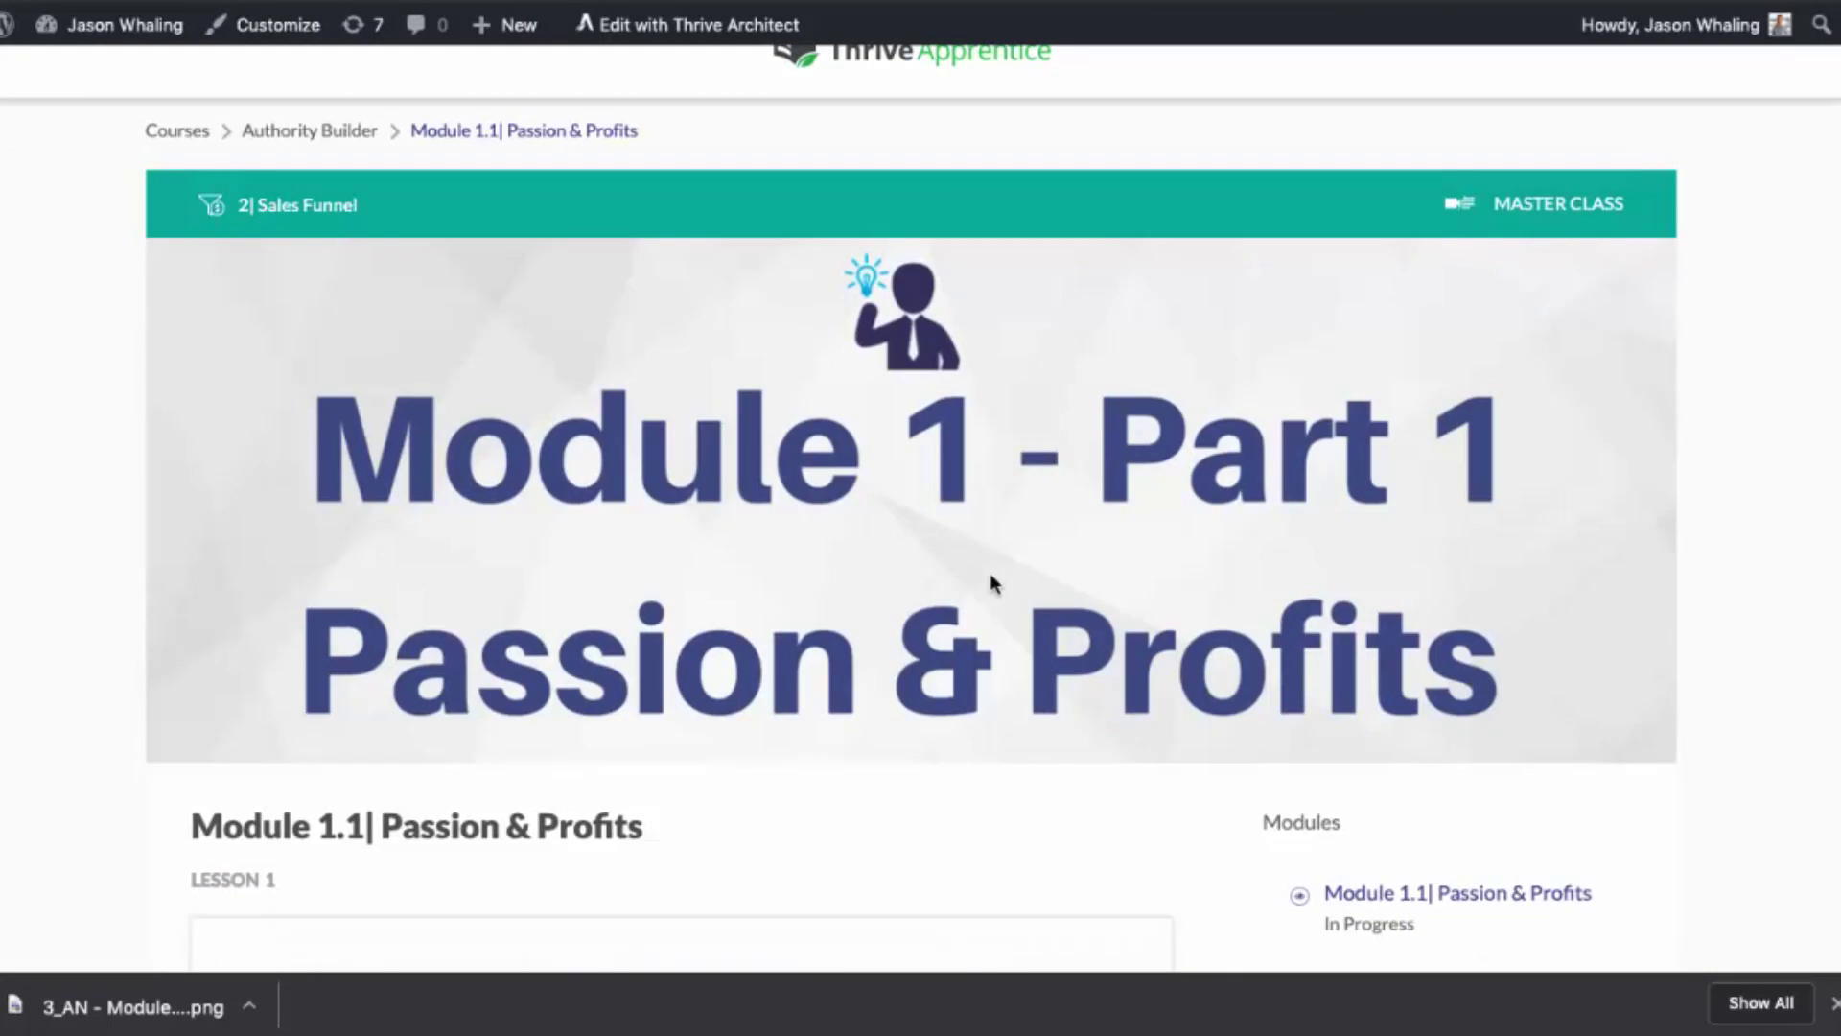
pyautogui.scroll(-5, 991, 579)
pyautogui.scroll(-5, 992, 578)
pyautogui.scroll(-10, 991, 579)
pyautogui.scroll(-5, 990, 573)
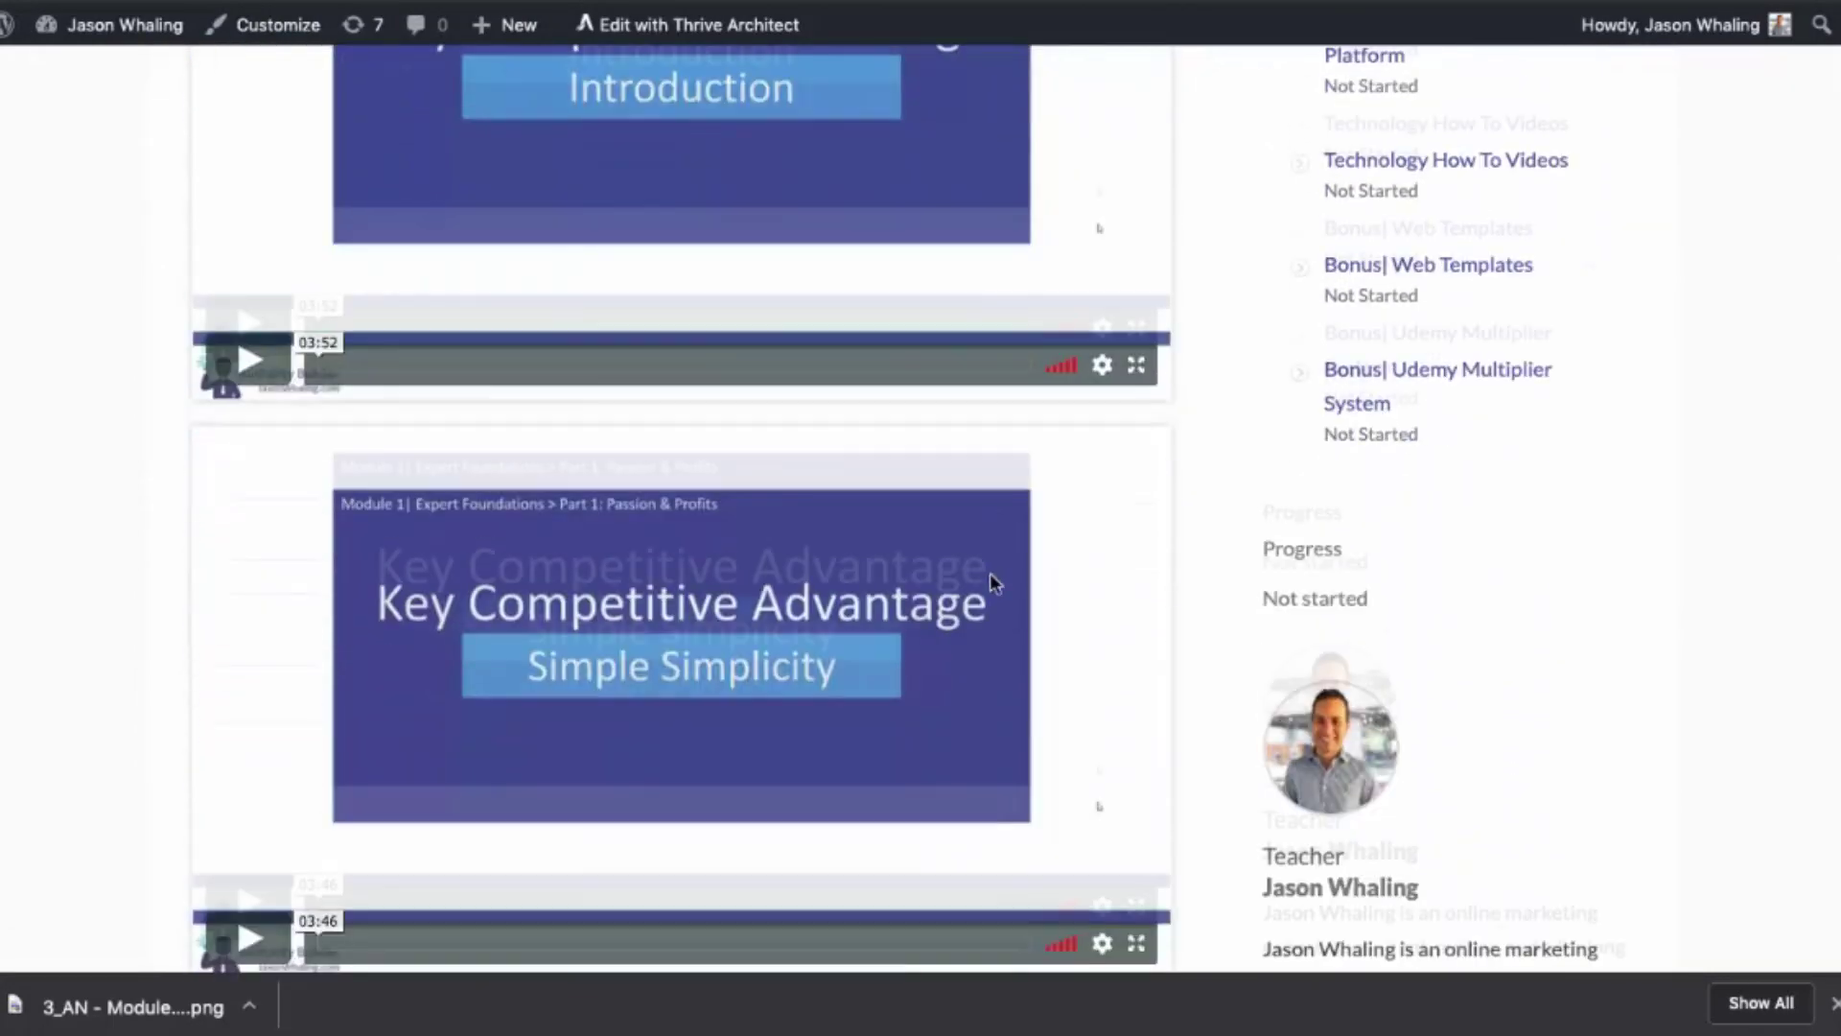
pyautogui.scroll(-5, 990, 573)
pyautogui.scroll(8, 991, 573)
pyautogui.scroll(10, 990, 572)
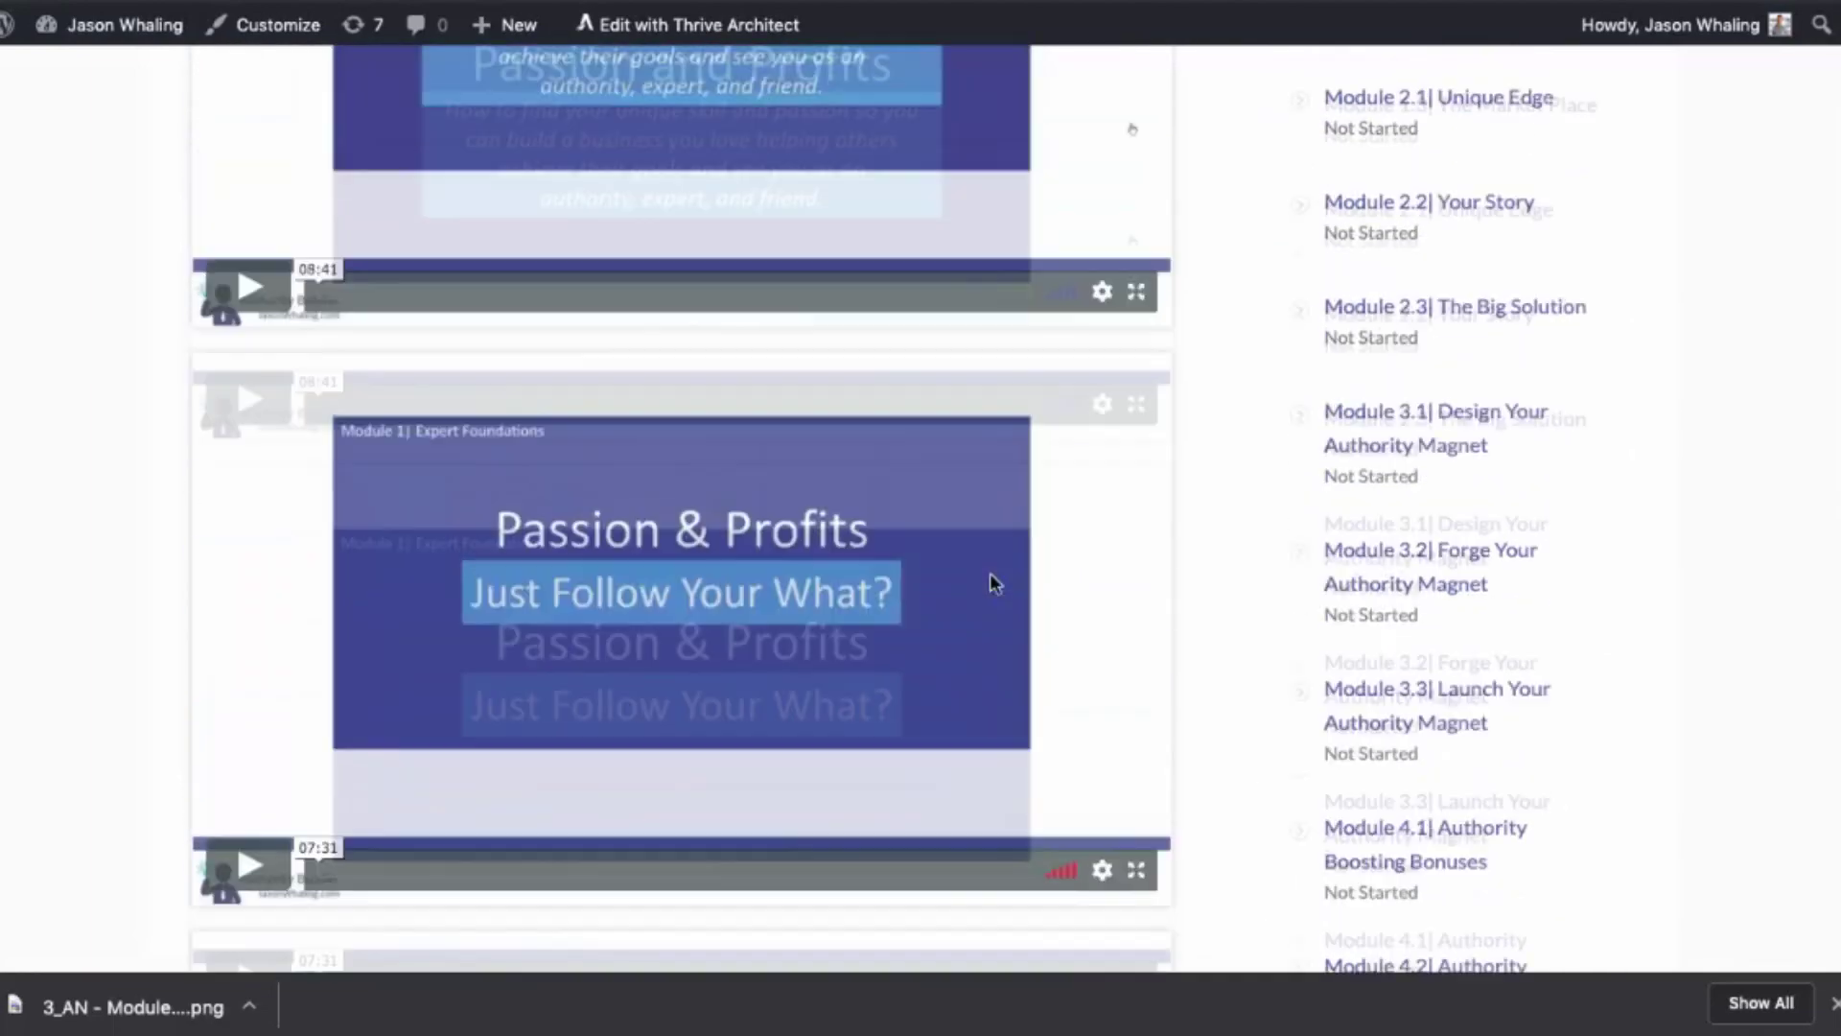
pyautogui.scroll(10, 990, 572)
pyautogui.scroll(3, 989, 572)
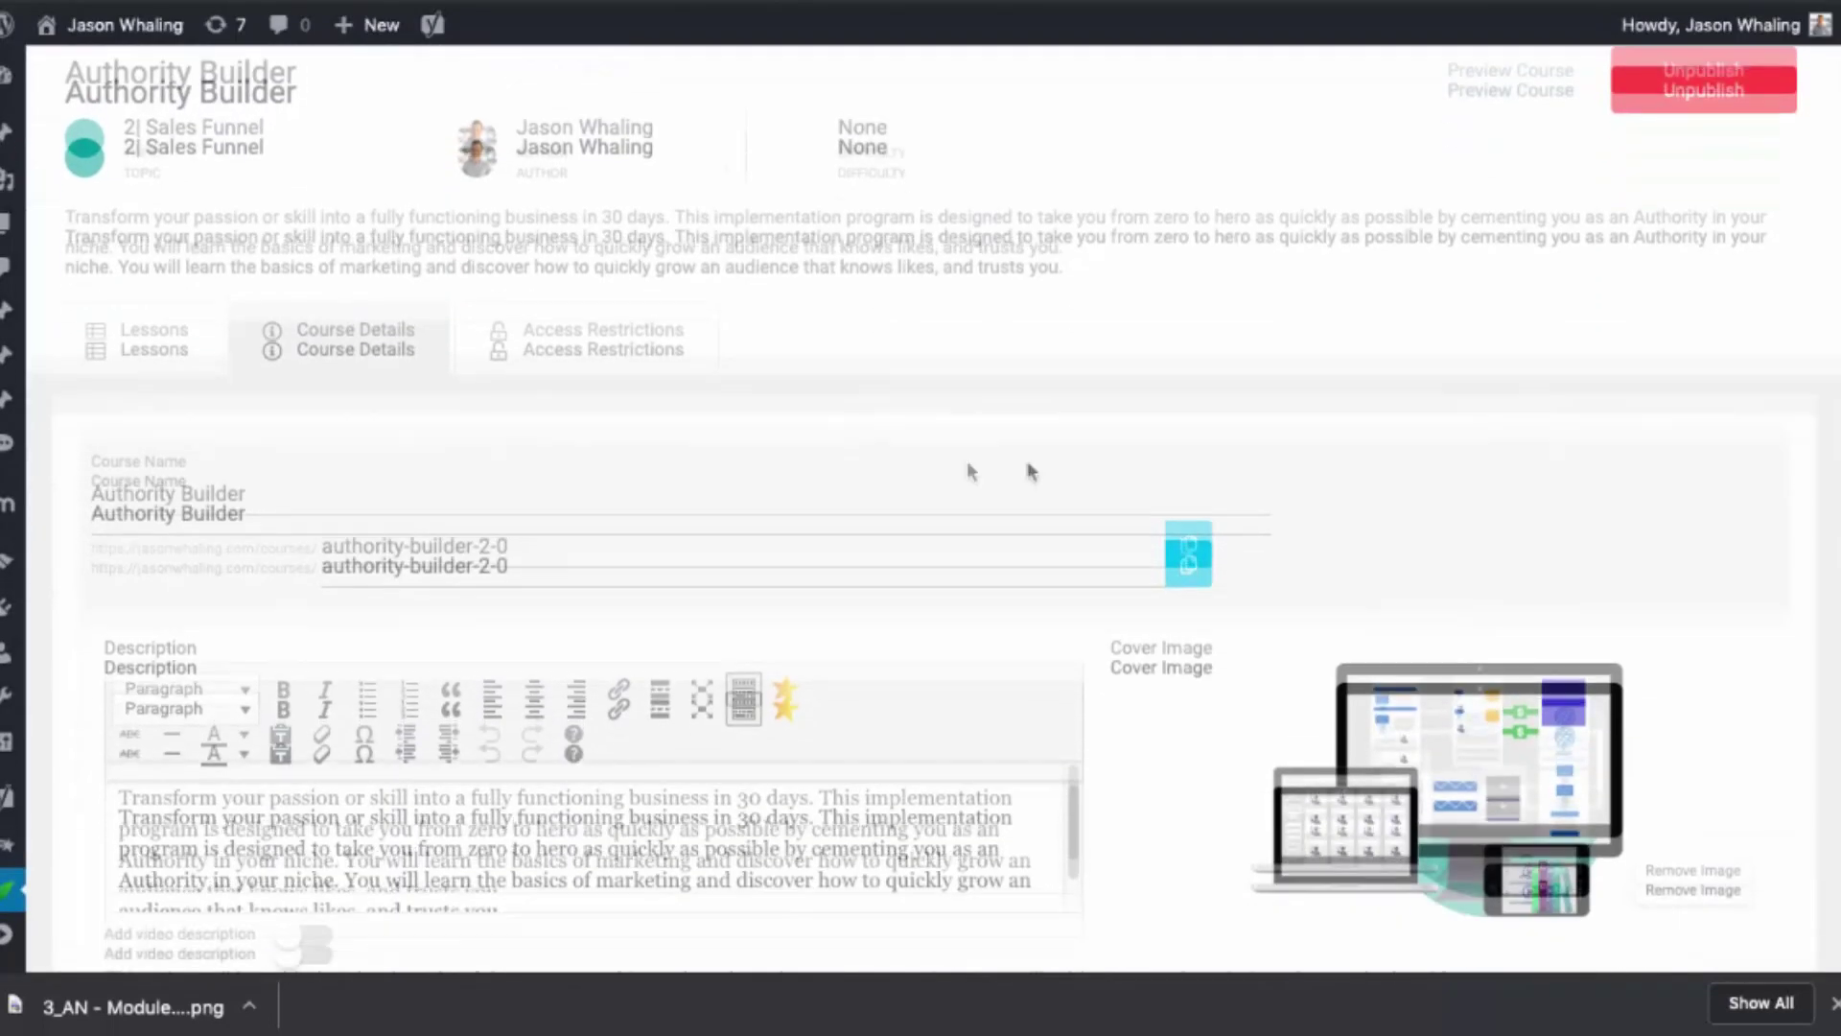
# - View Authority Builder's access restrictions for logged-in Authority Builder members
pyautogui.click(600, 328)
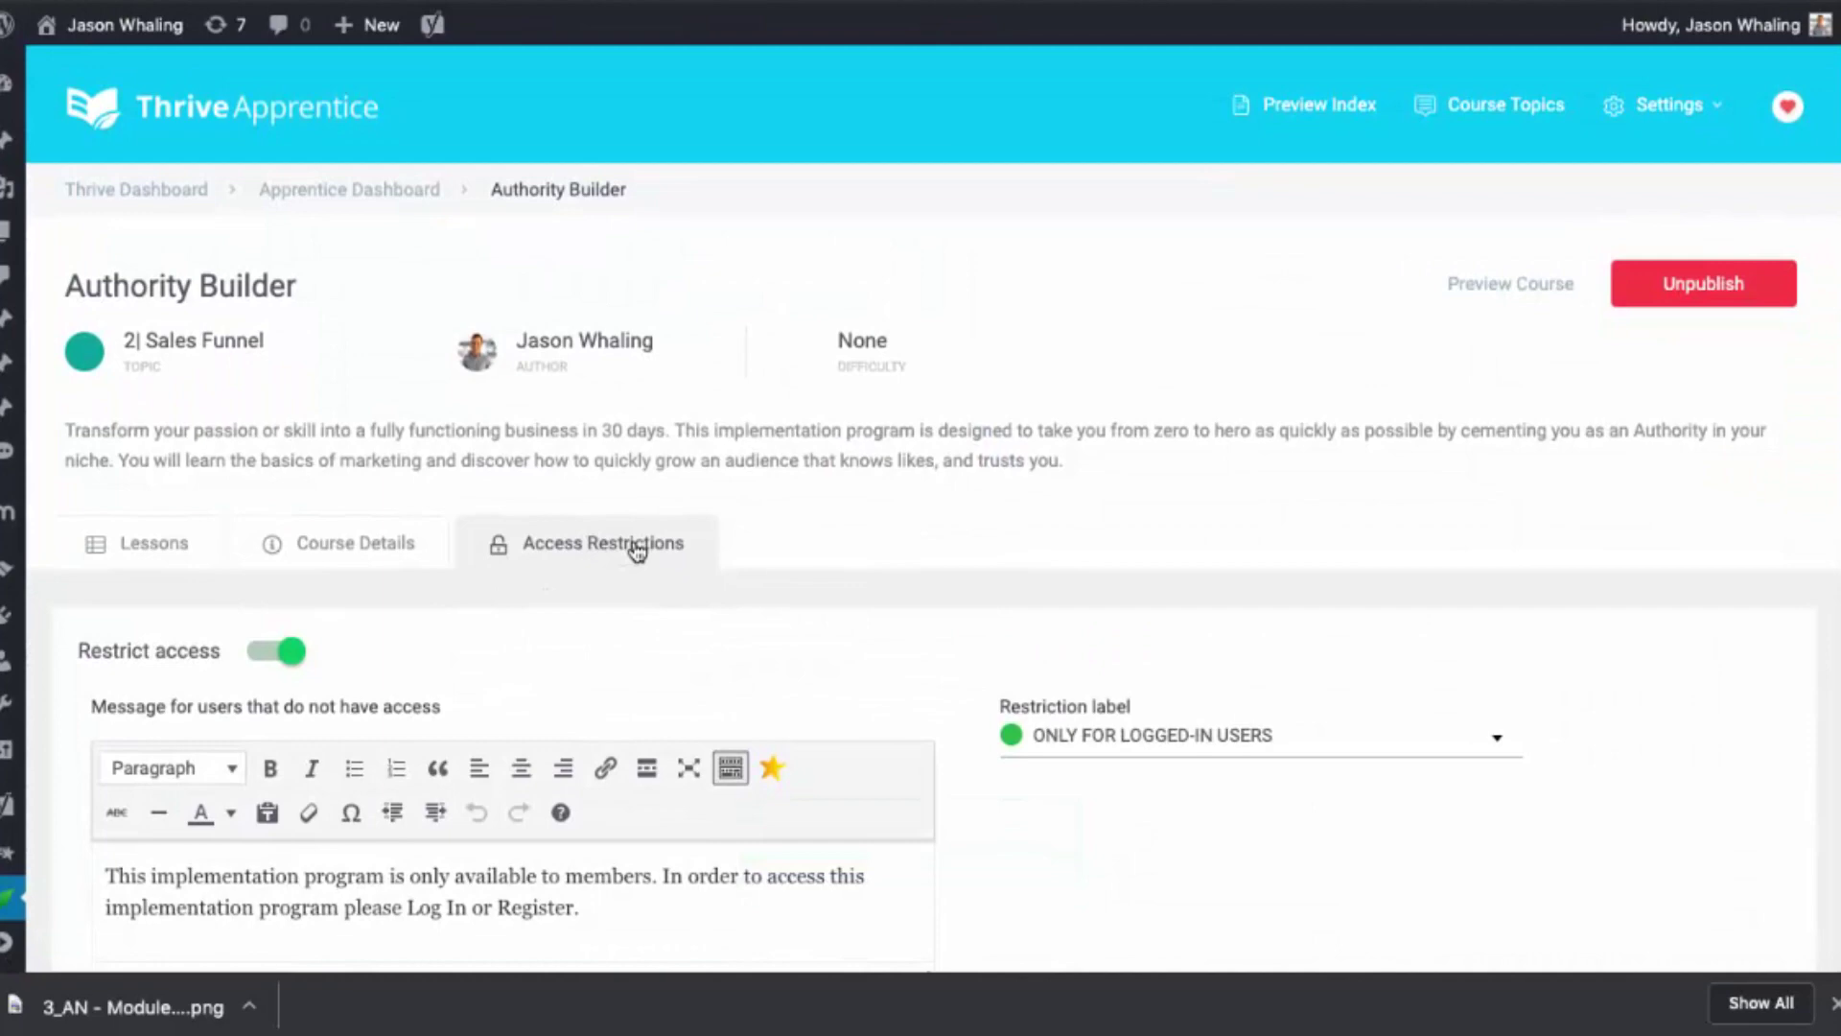
pyautogui.scroll(-5, 636, 551)
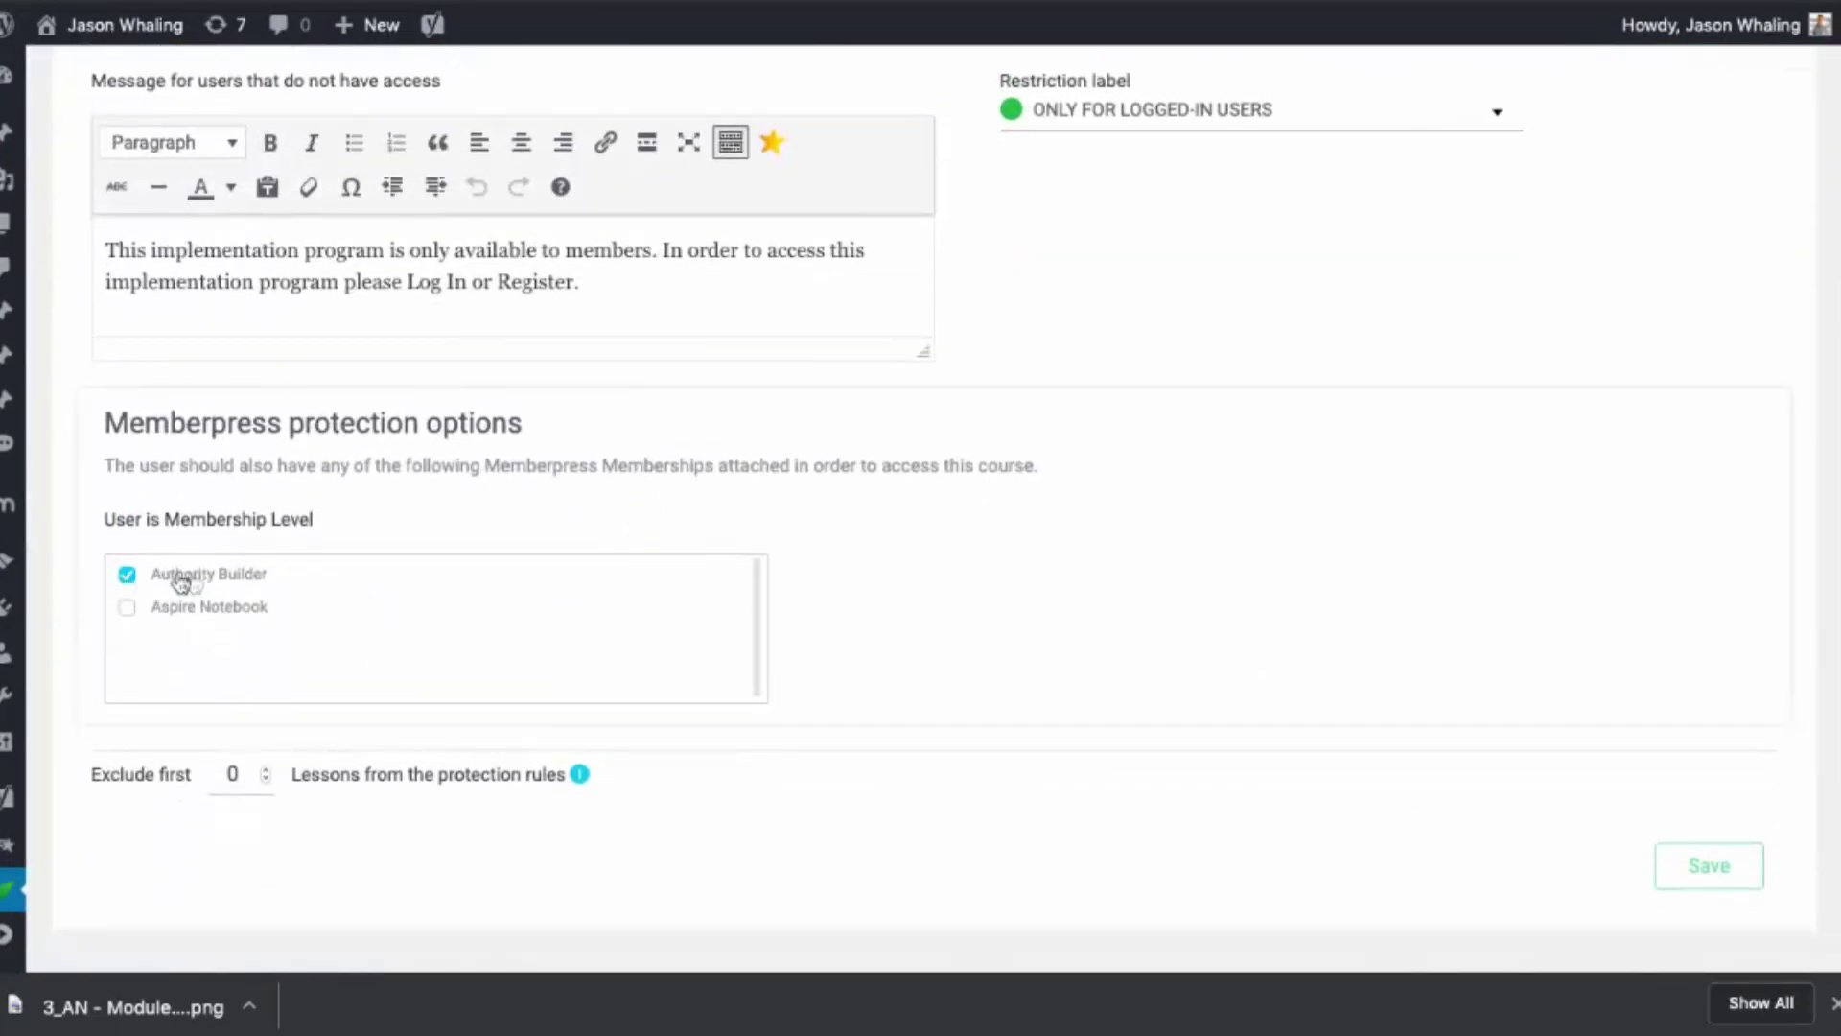
pyautogui.scroll(1, 929, 601)
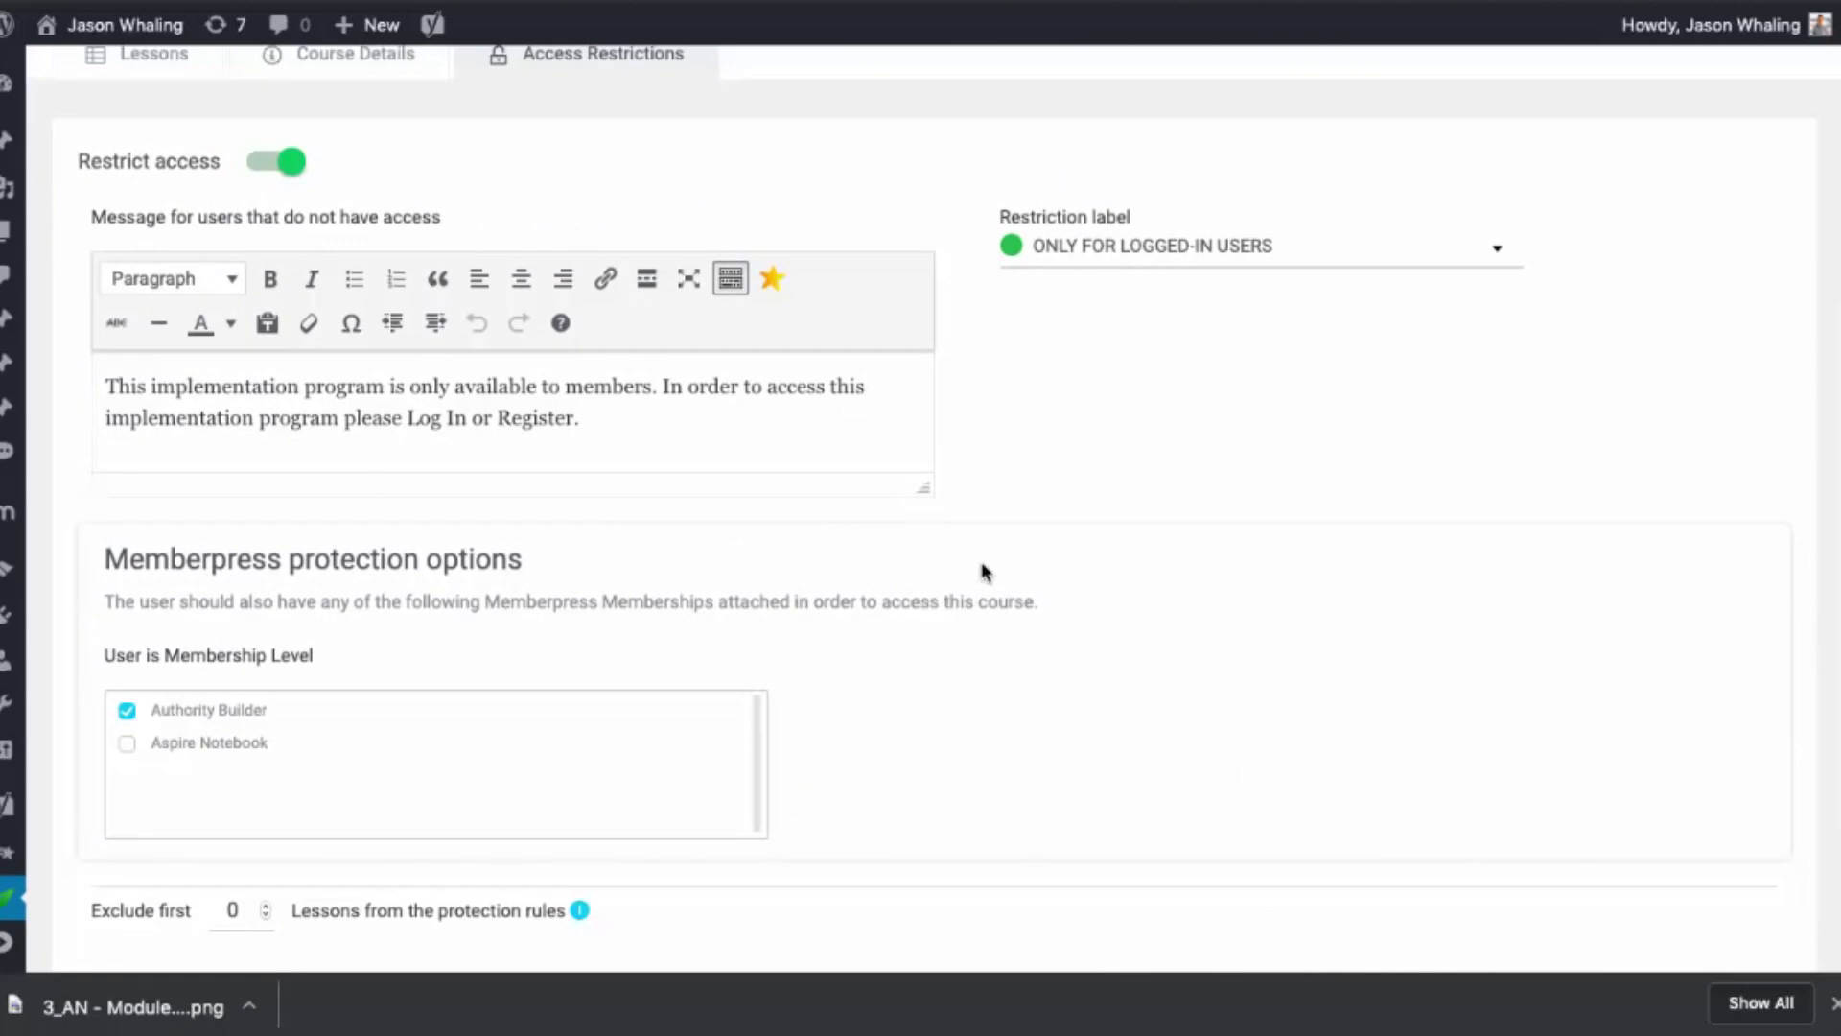
pyautogui.scroll(1, 981, 574)
pyautogui.scroll(3, 981, 574)
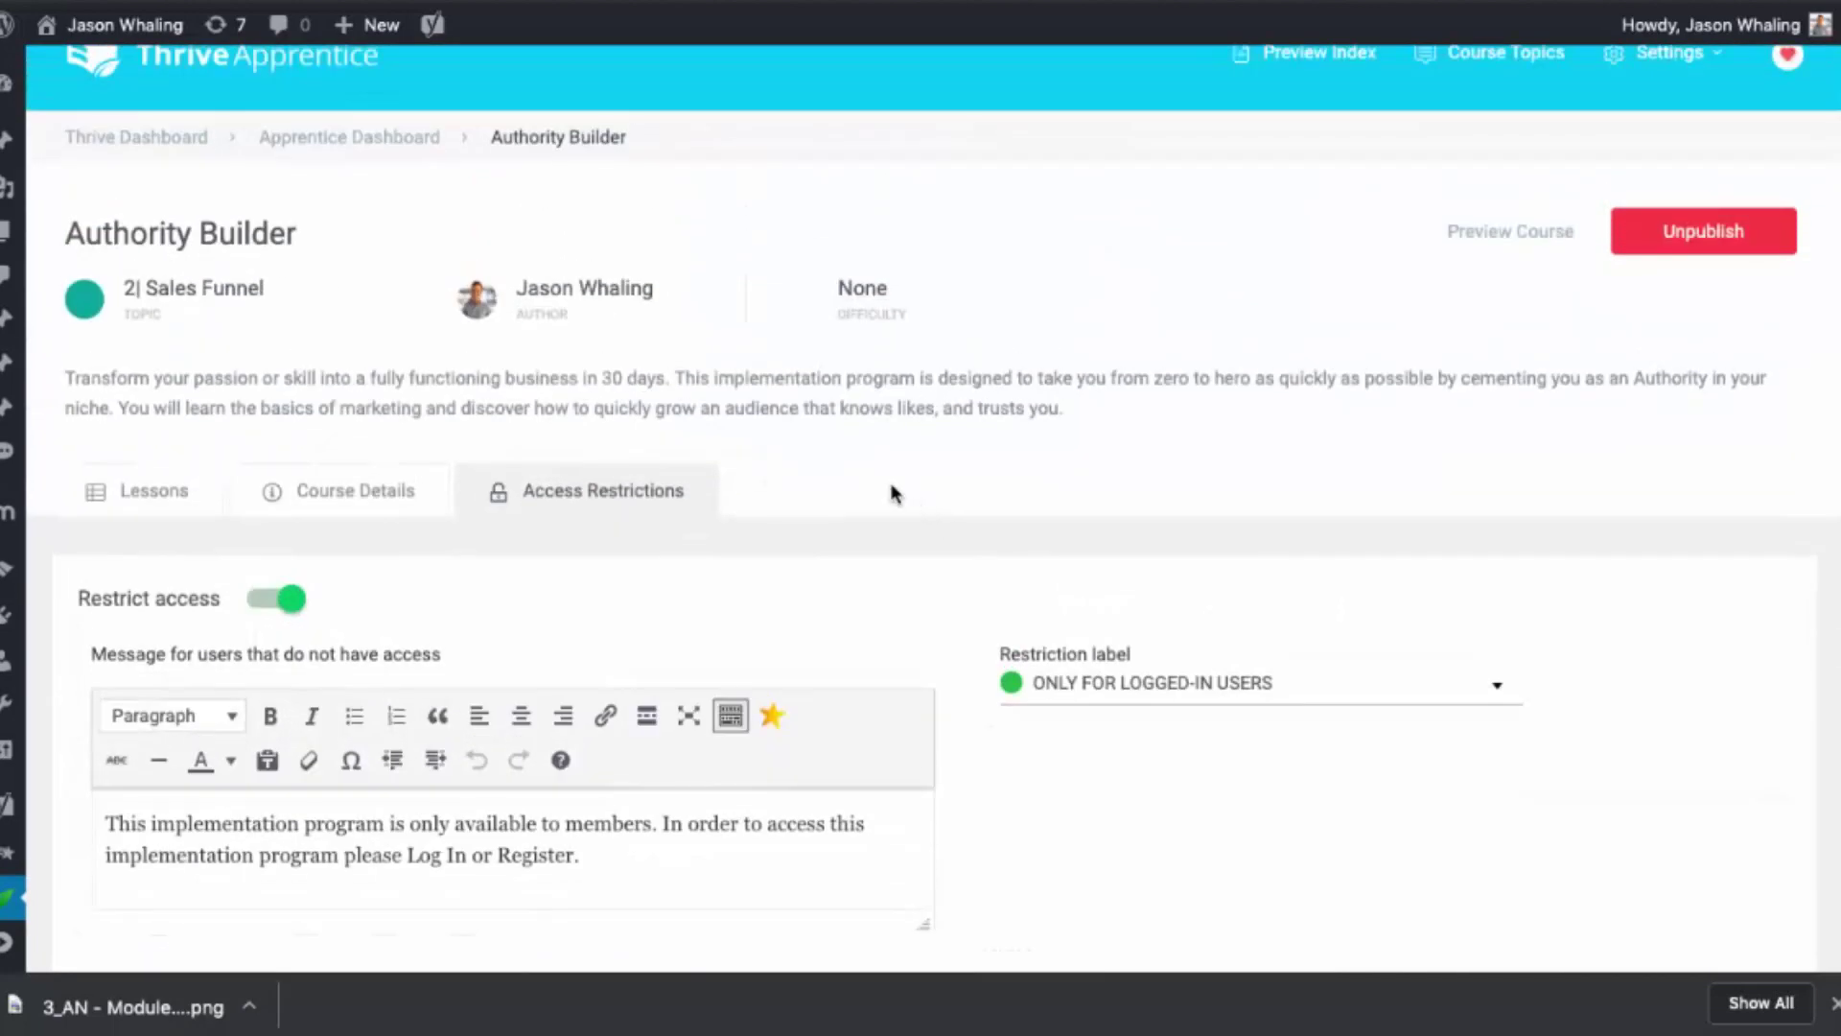
pyautogui.scroll(1, 892, 493)
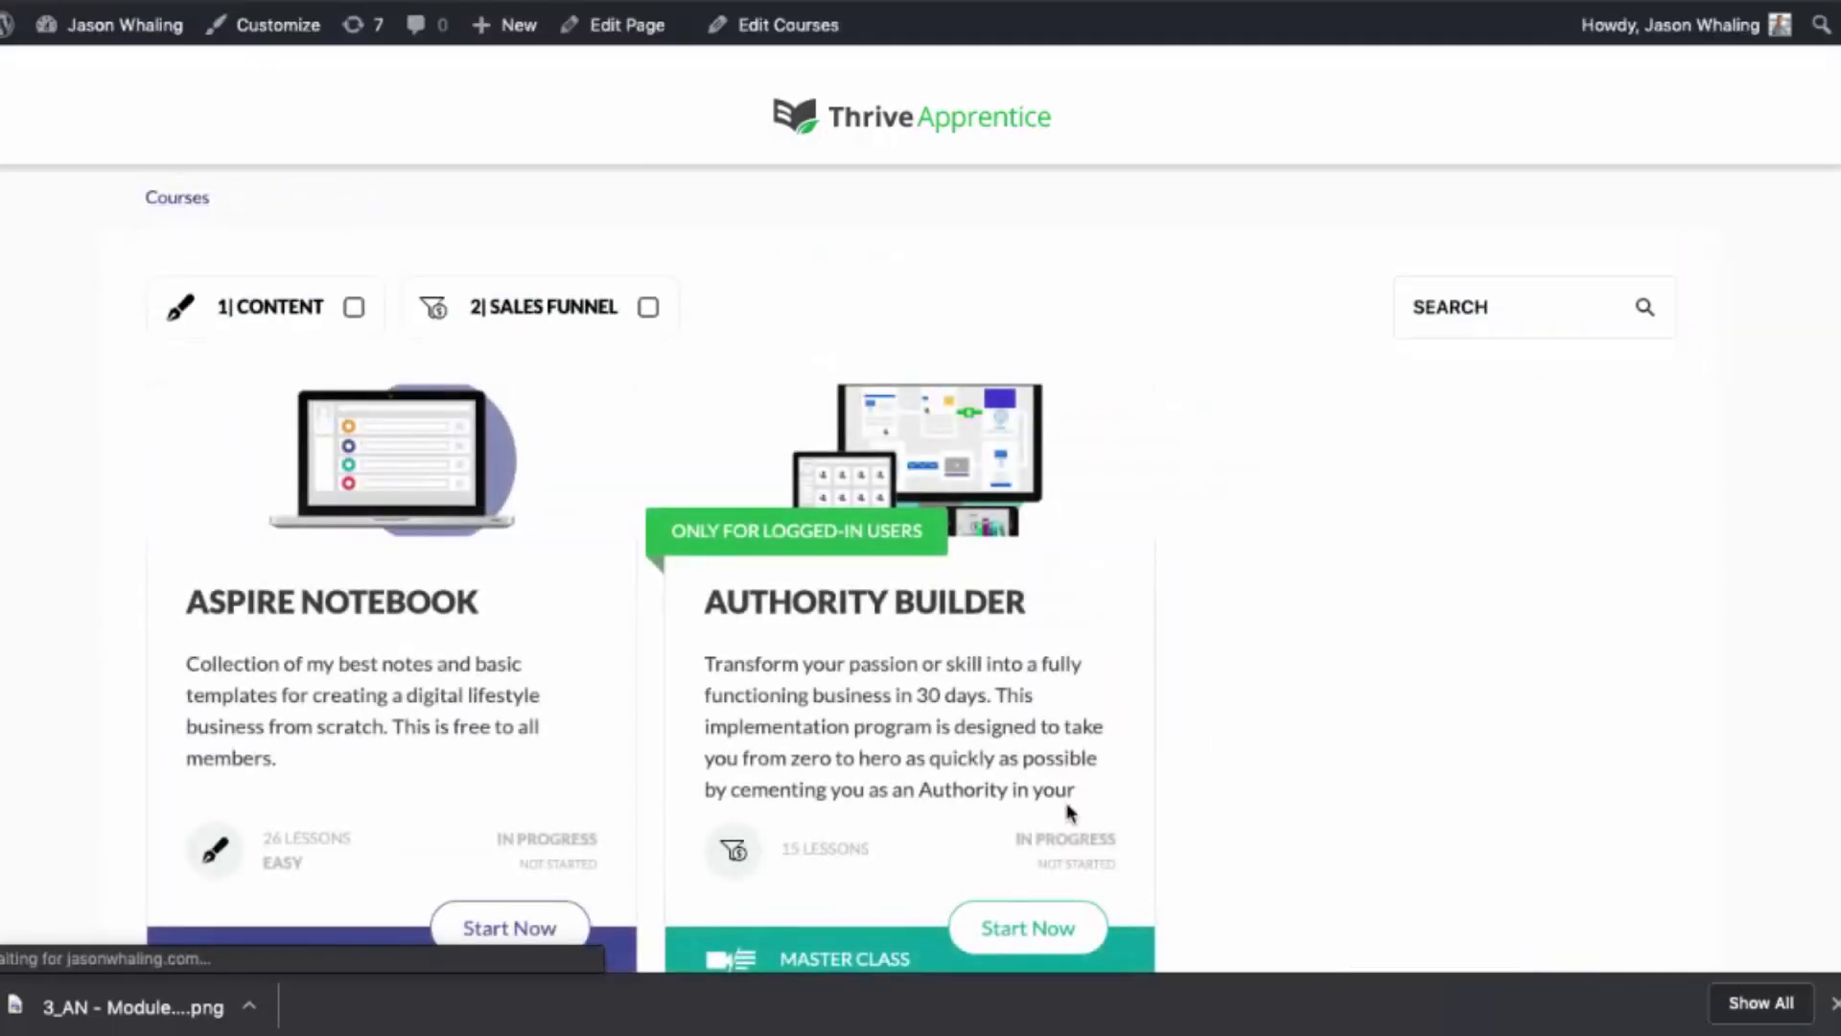
pyautogui.scroll(-2, 1211, 580)
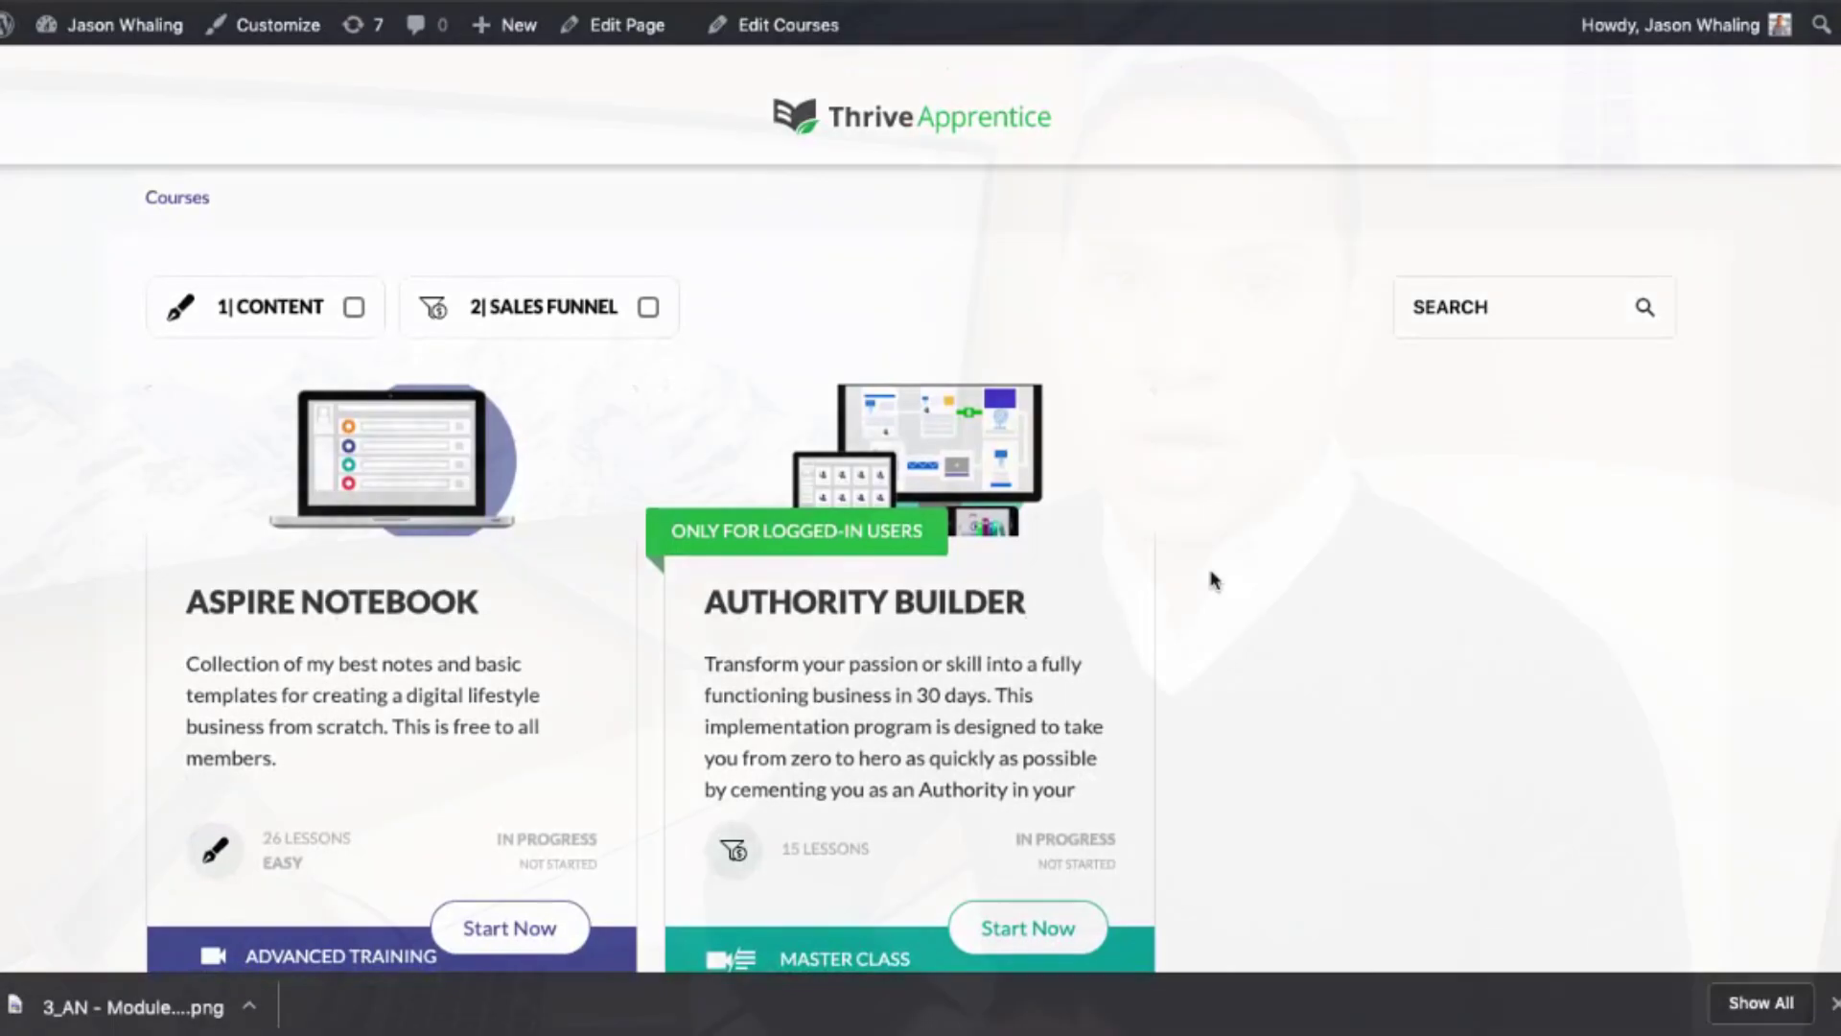